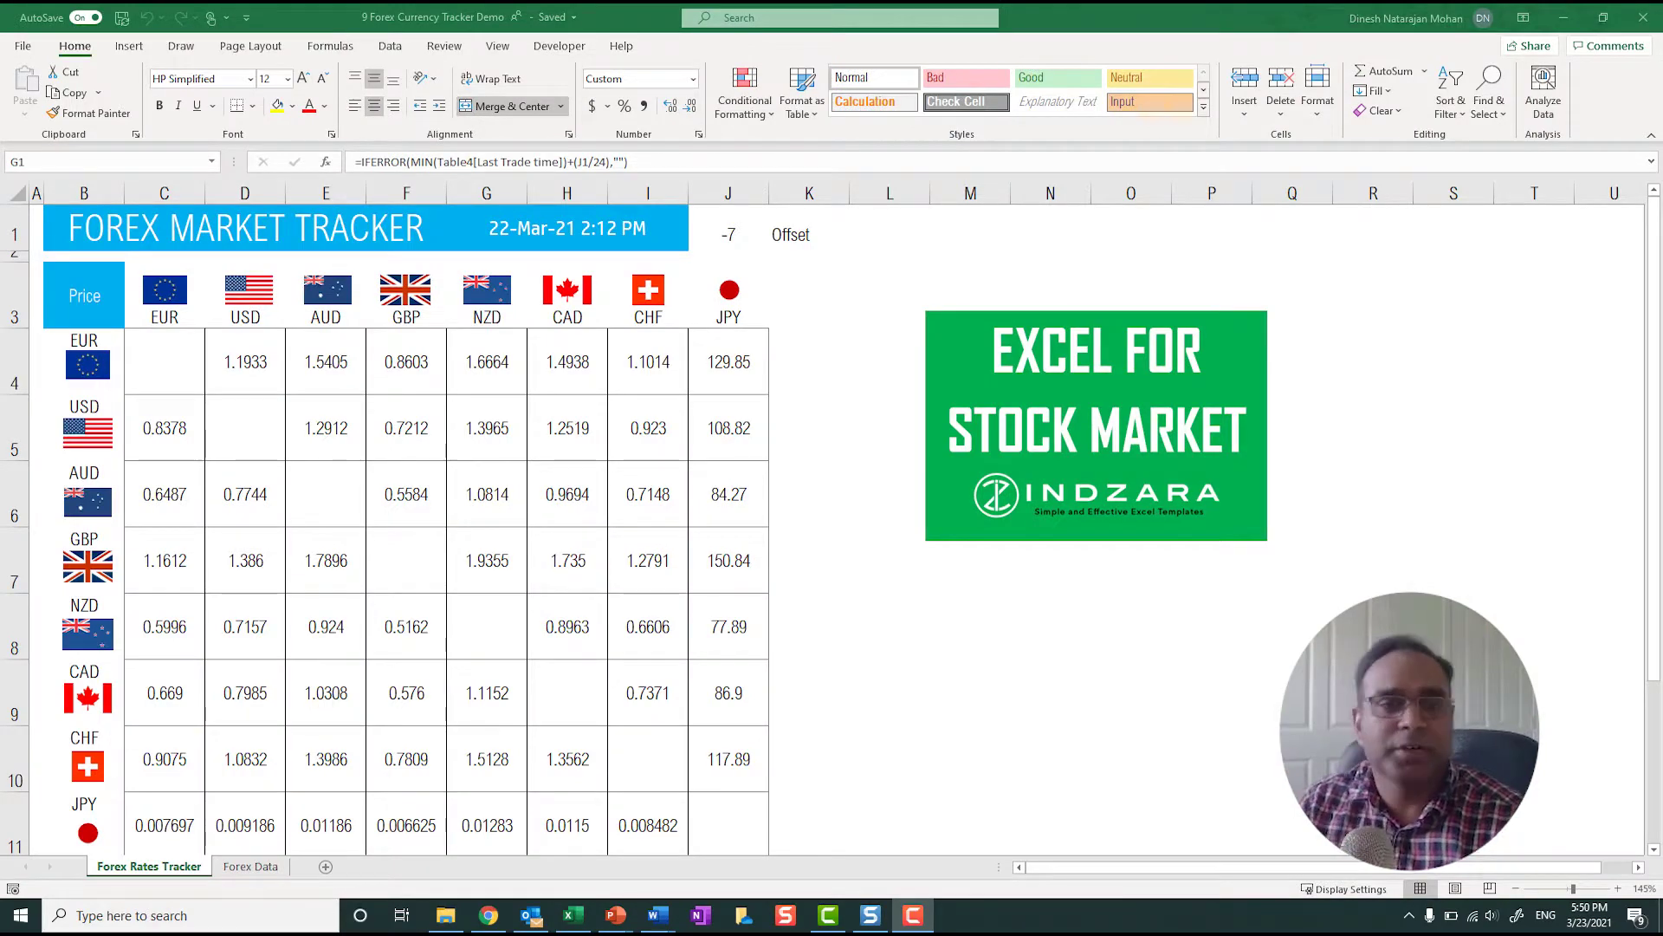
key(F2)
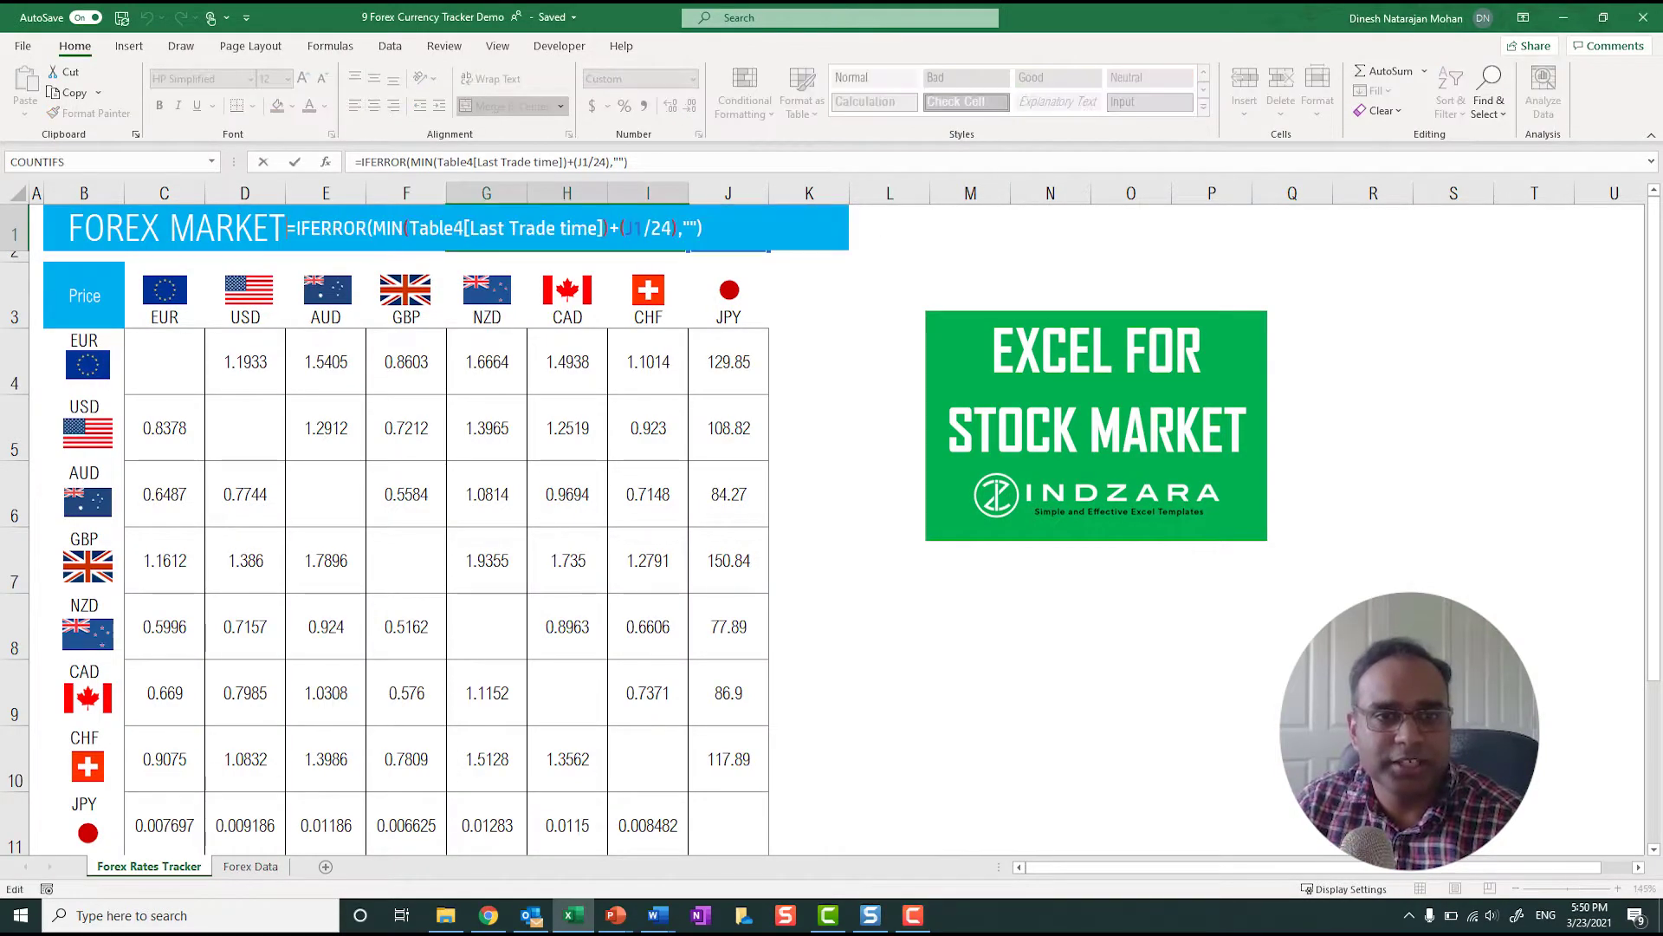
text(=)
click(84, 295)
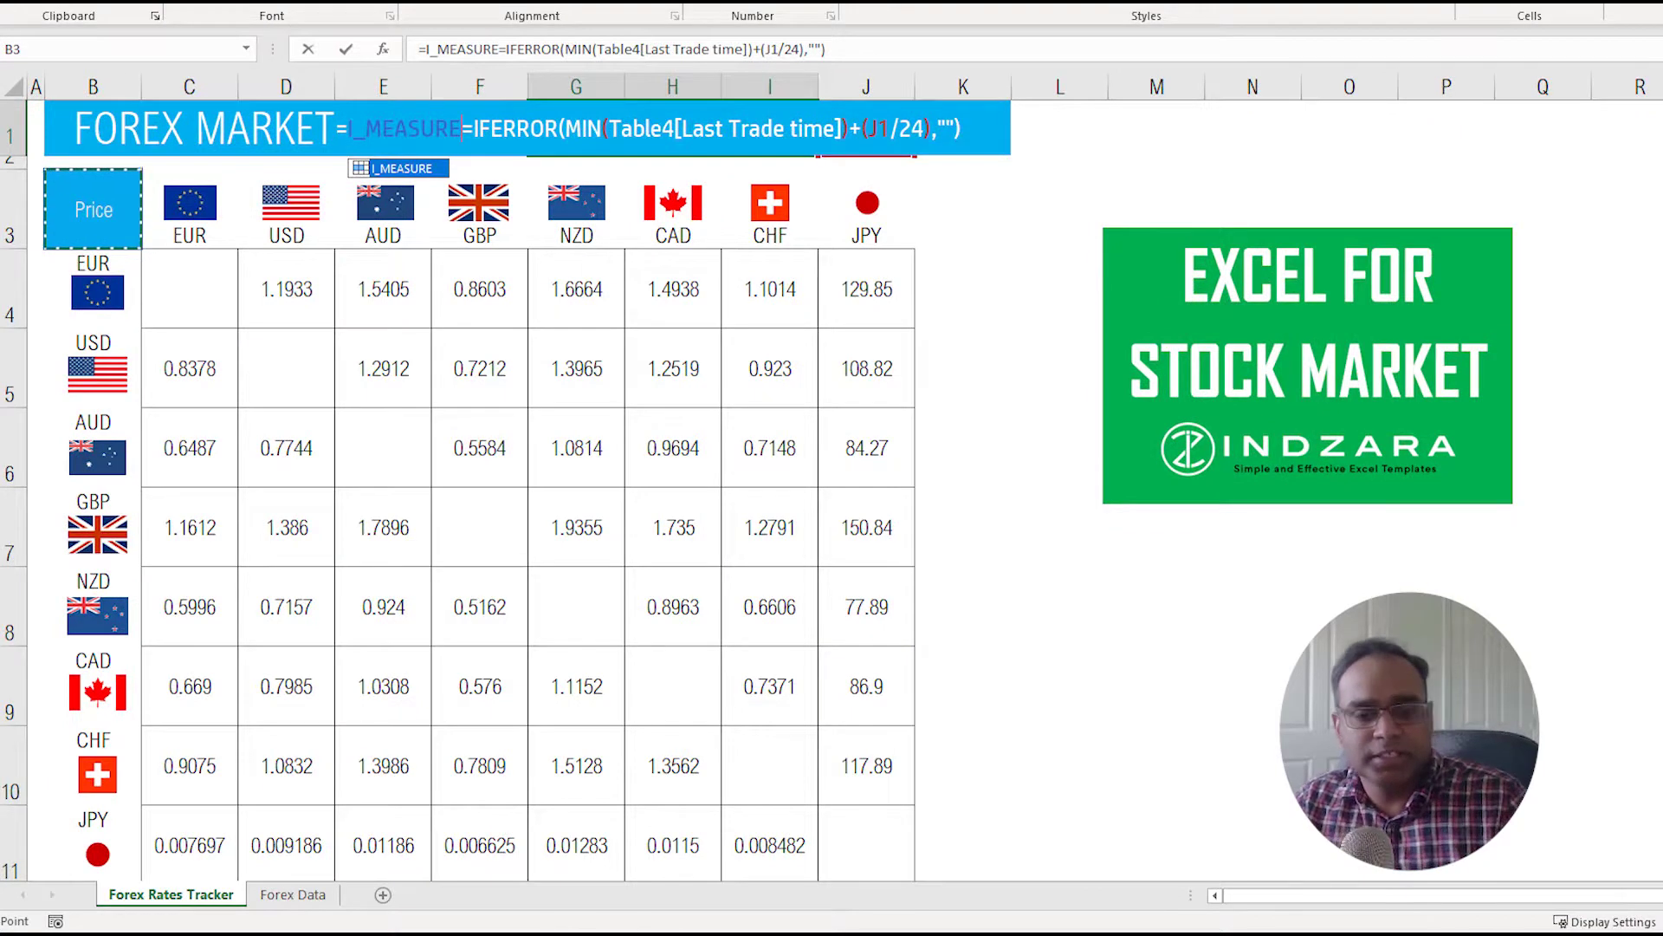
key(Escape)
- Switch the measure selector in cell B3 of the tracker to Change %
click(93, 210)
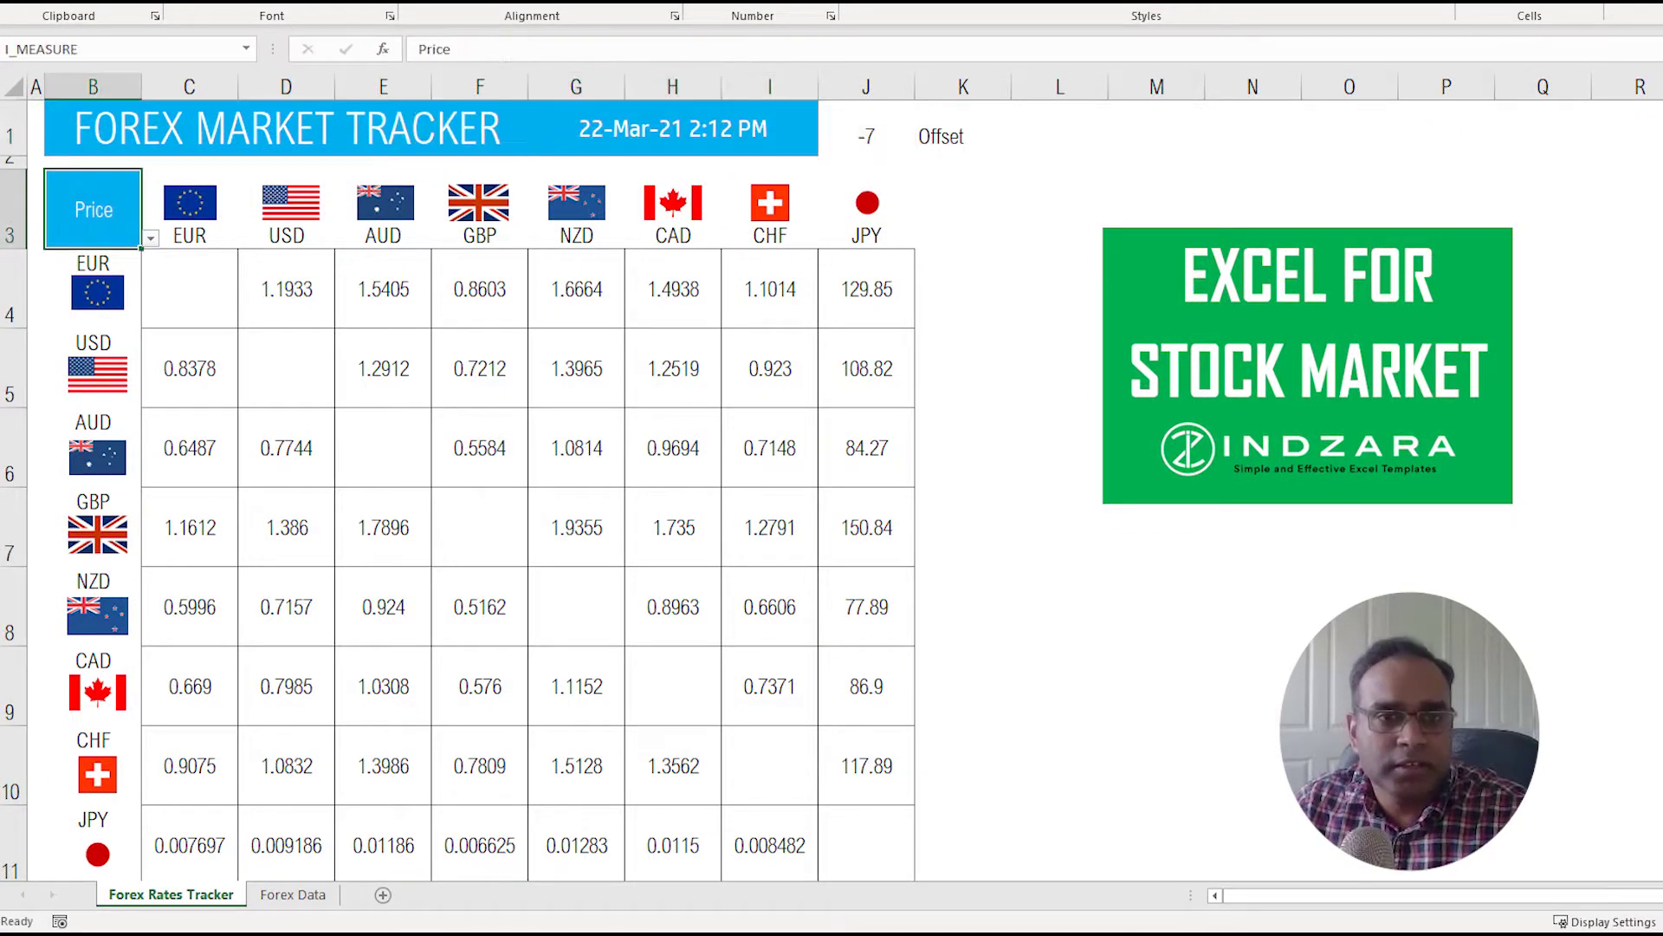
click(151, 238)
key(Down)
key(Return)
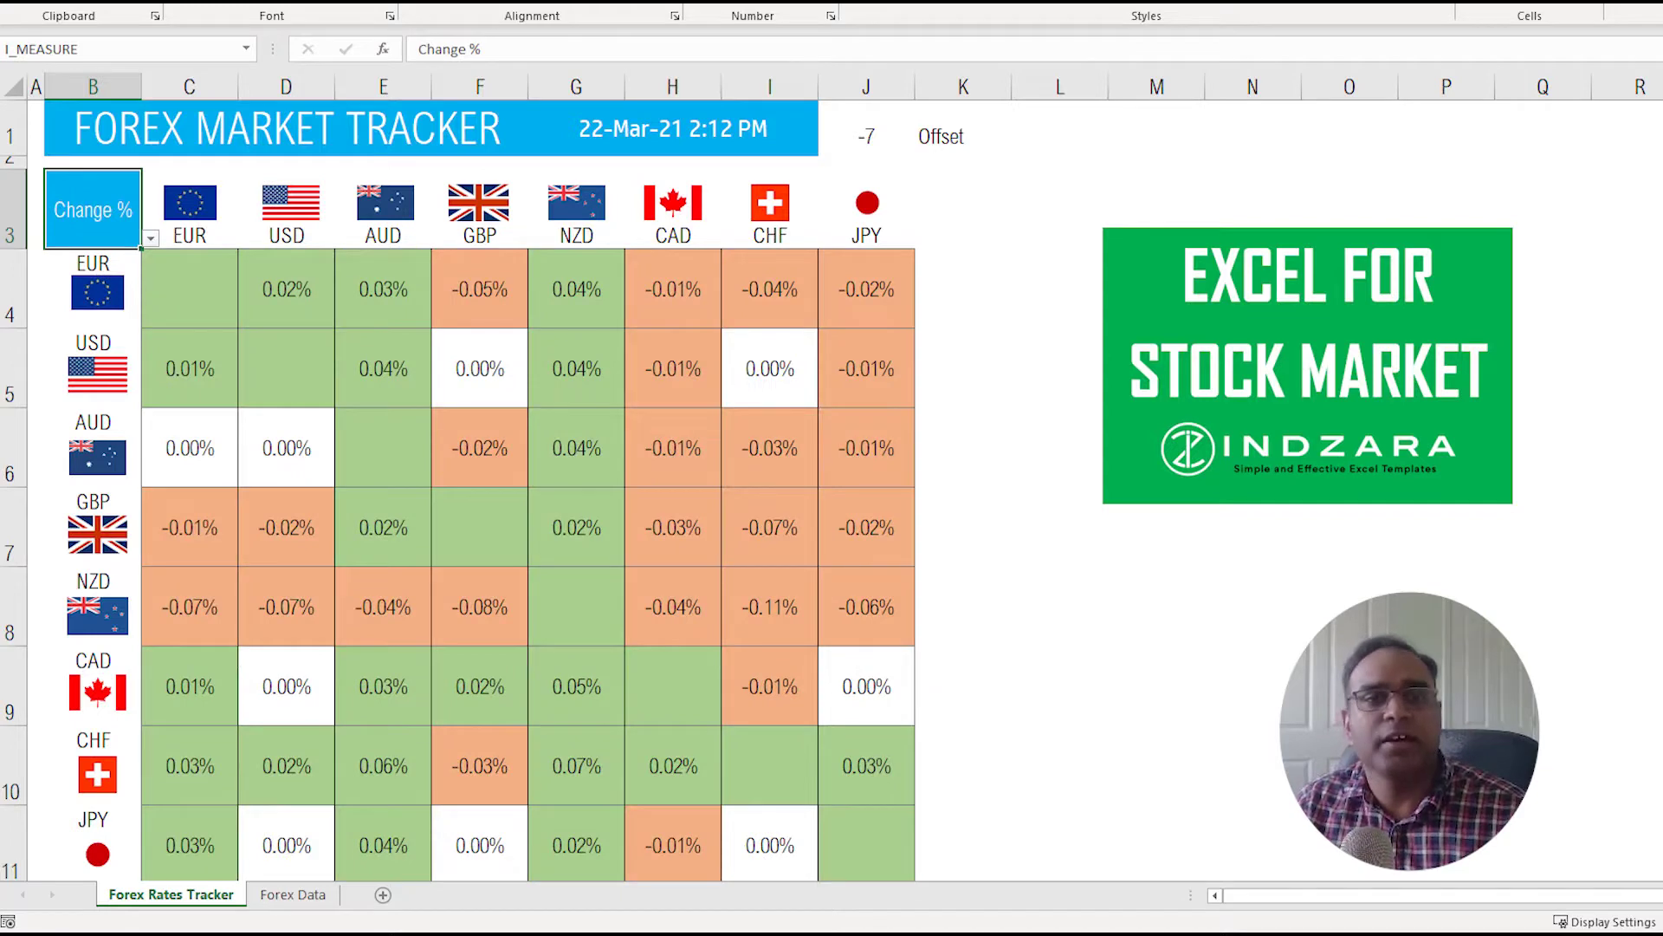
- Set the tracker's measure selector back to Price
key(alt+Down)
key(Up)
key(Return)
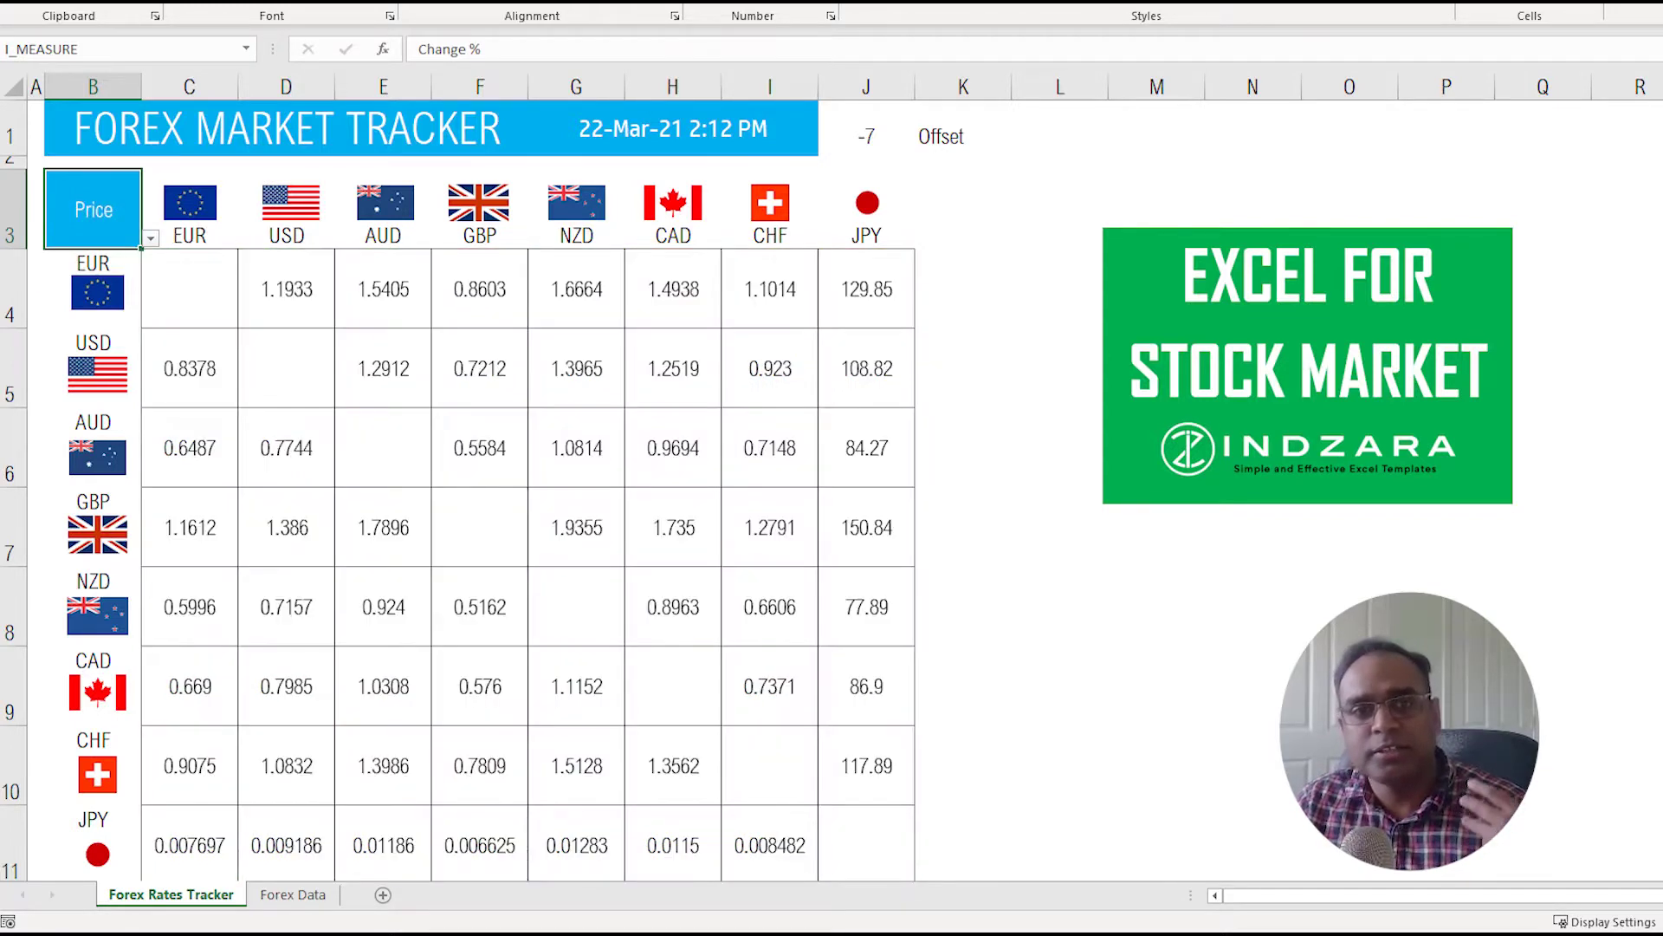
- Show the rate matrix as Change % and inspect the EUR to USD formula in cell D4
key(alt+Down)
key(Down)
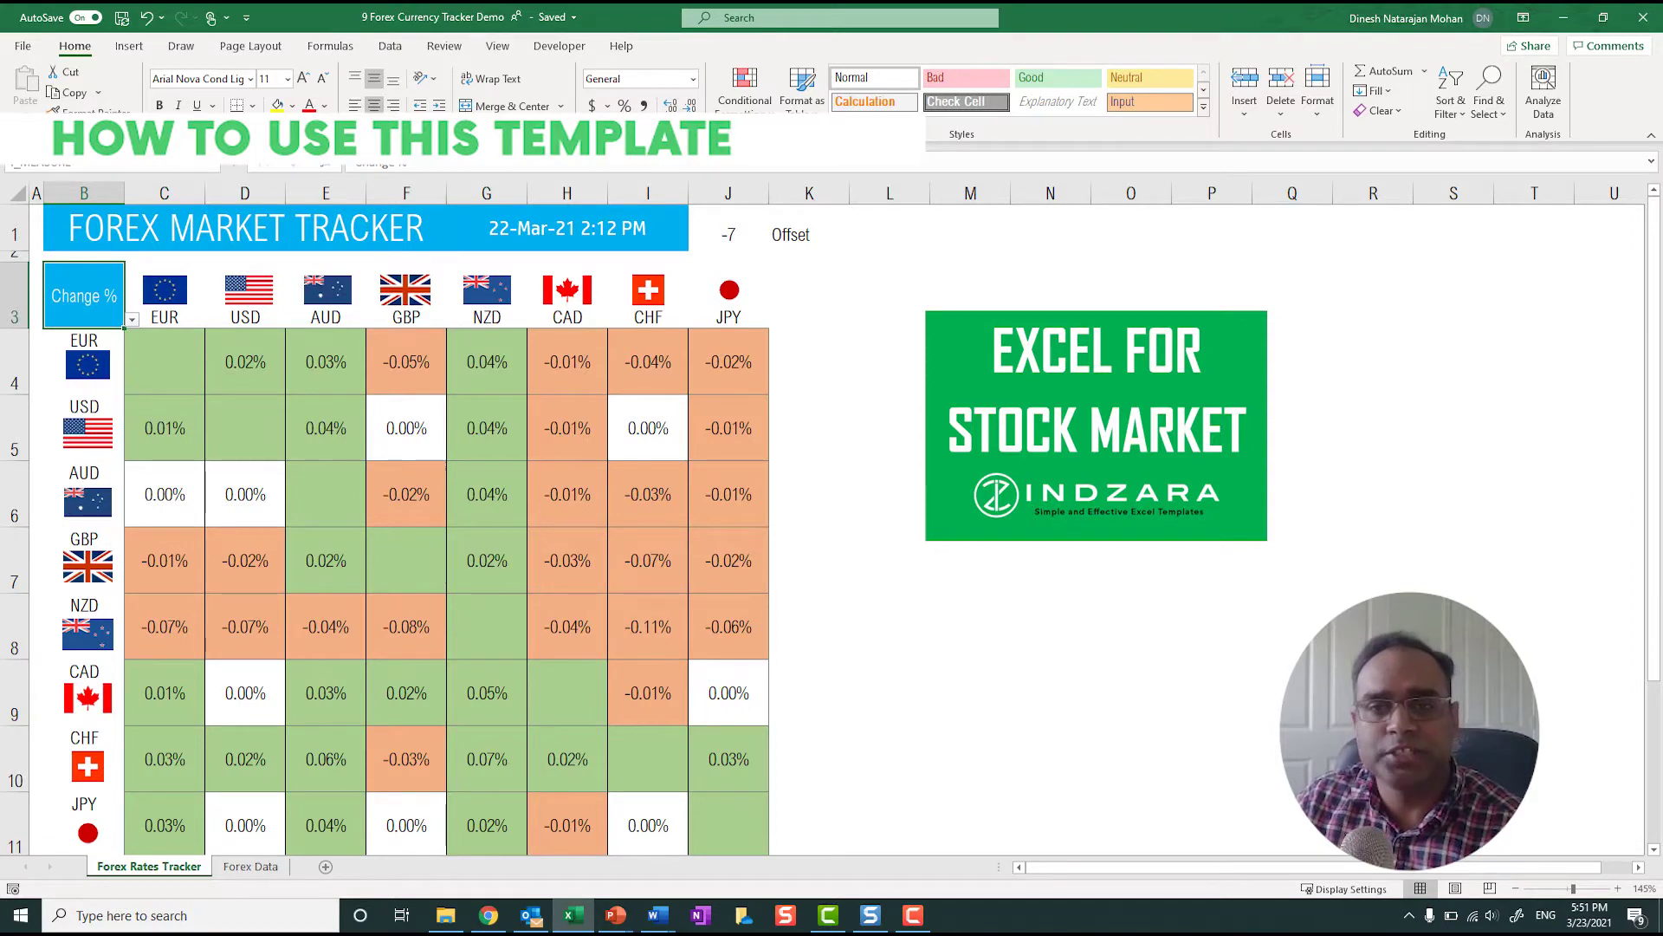
click(887, 428)
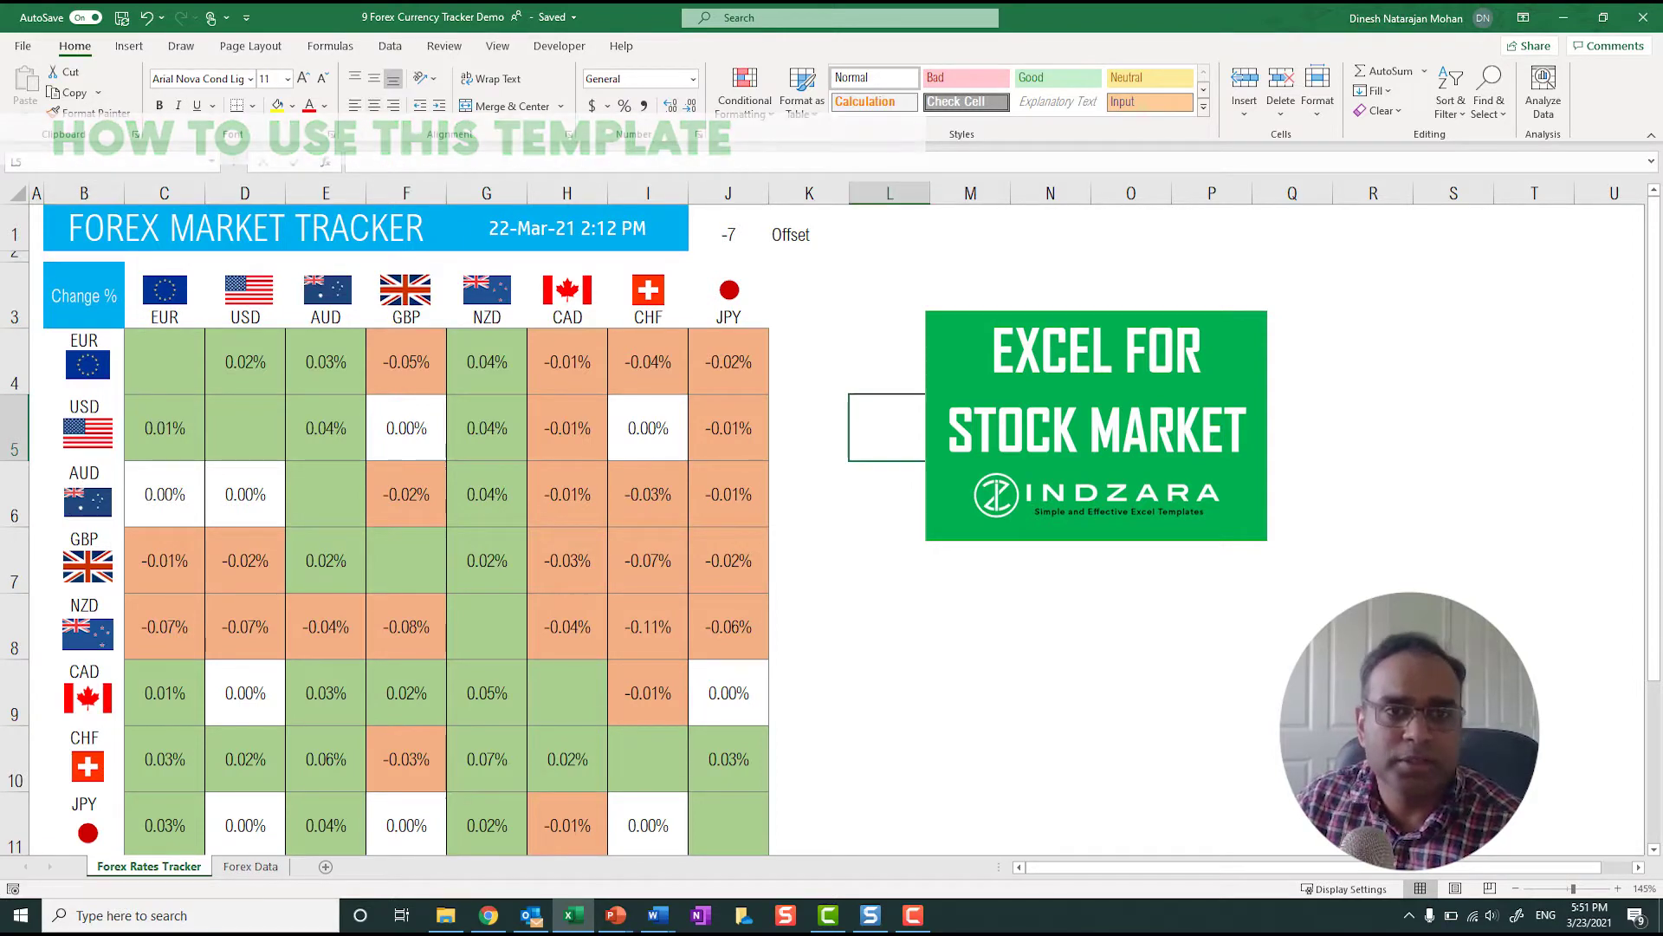
click(245, 362)
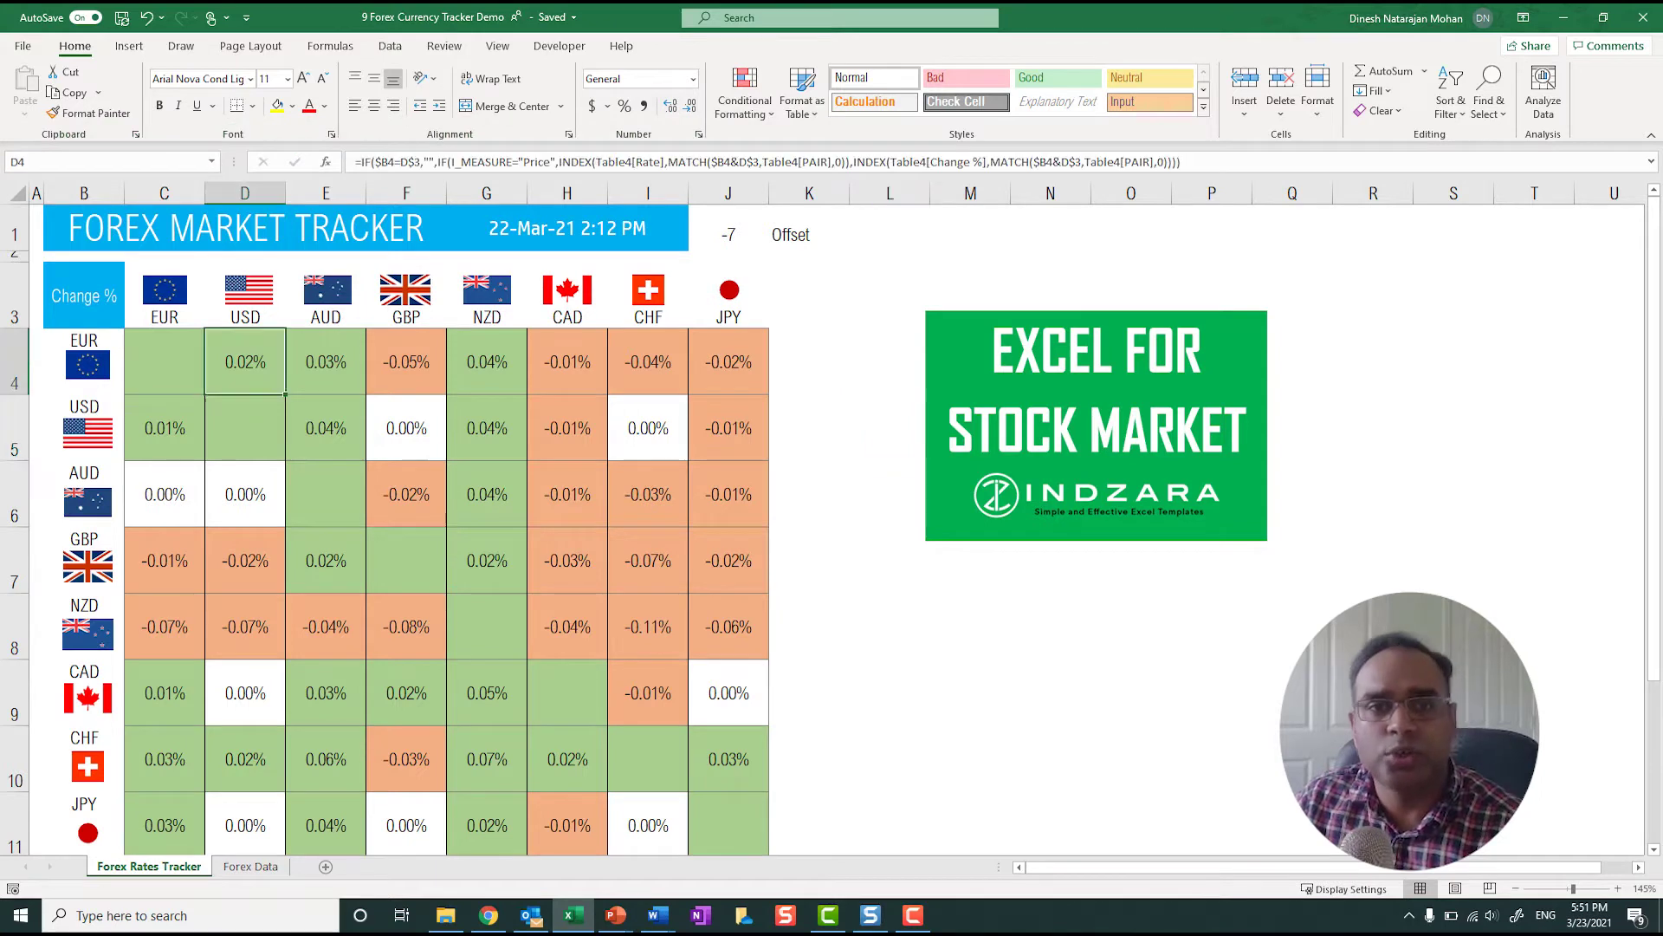
- Set the measure in cell B3 to Price and inspect the EUR to USD and EUR to AUD cells, D4 and E4
click(85, 296)
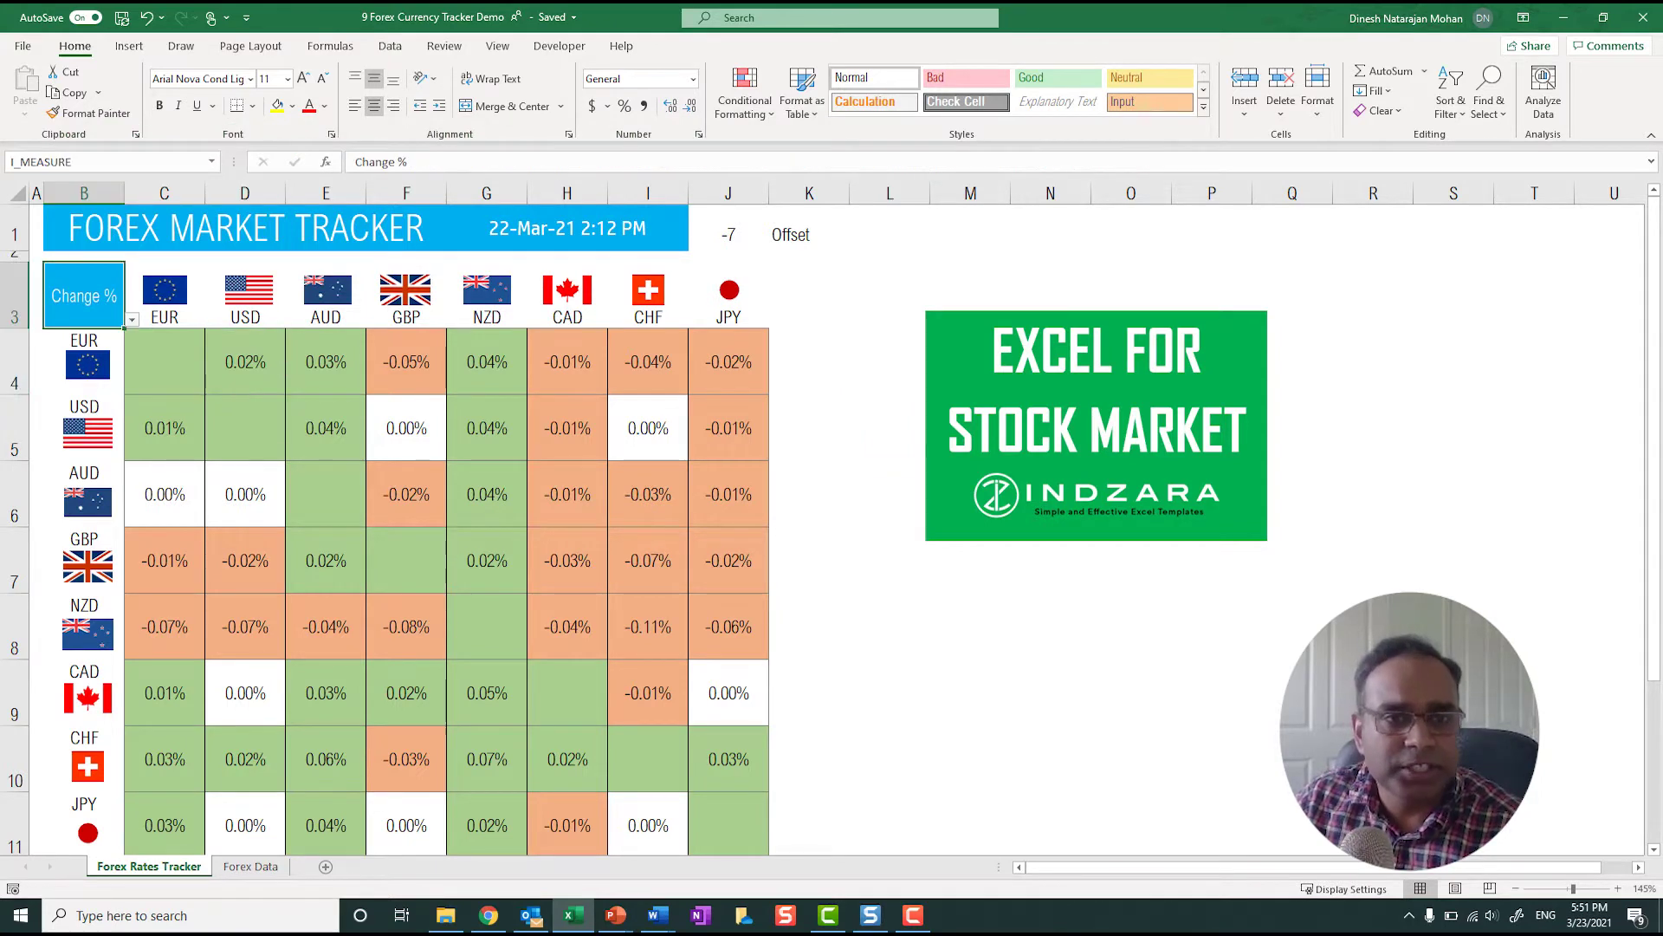
click(132, 320)
click(52, 336)
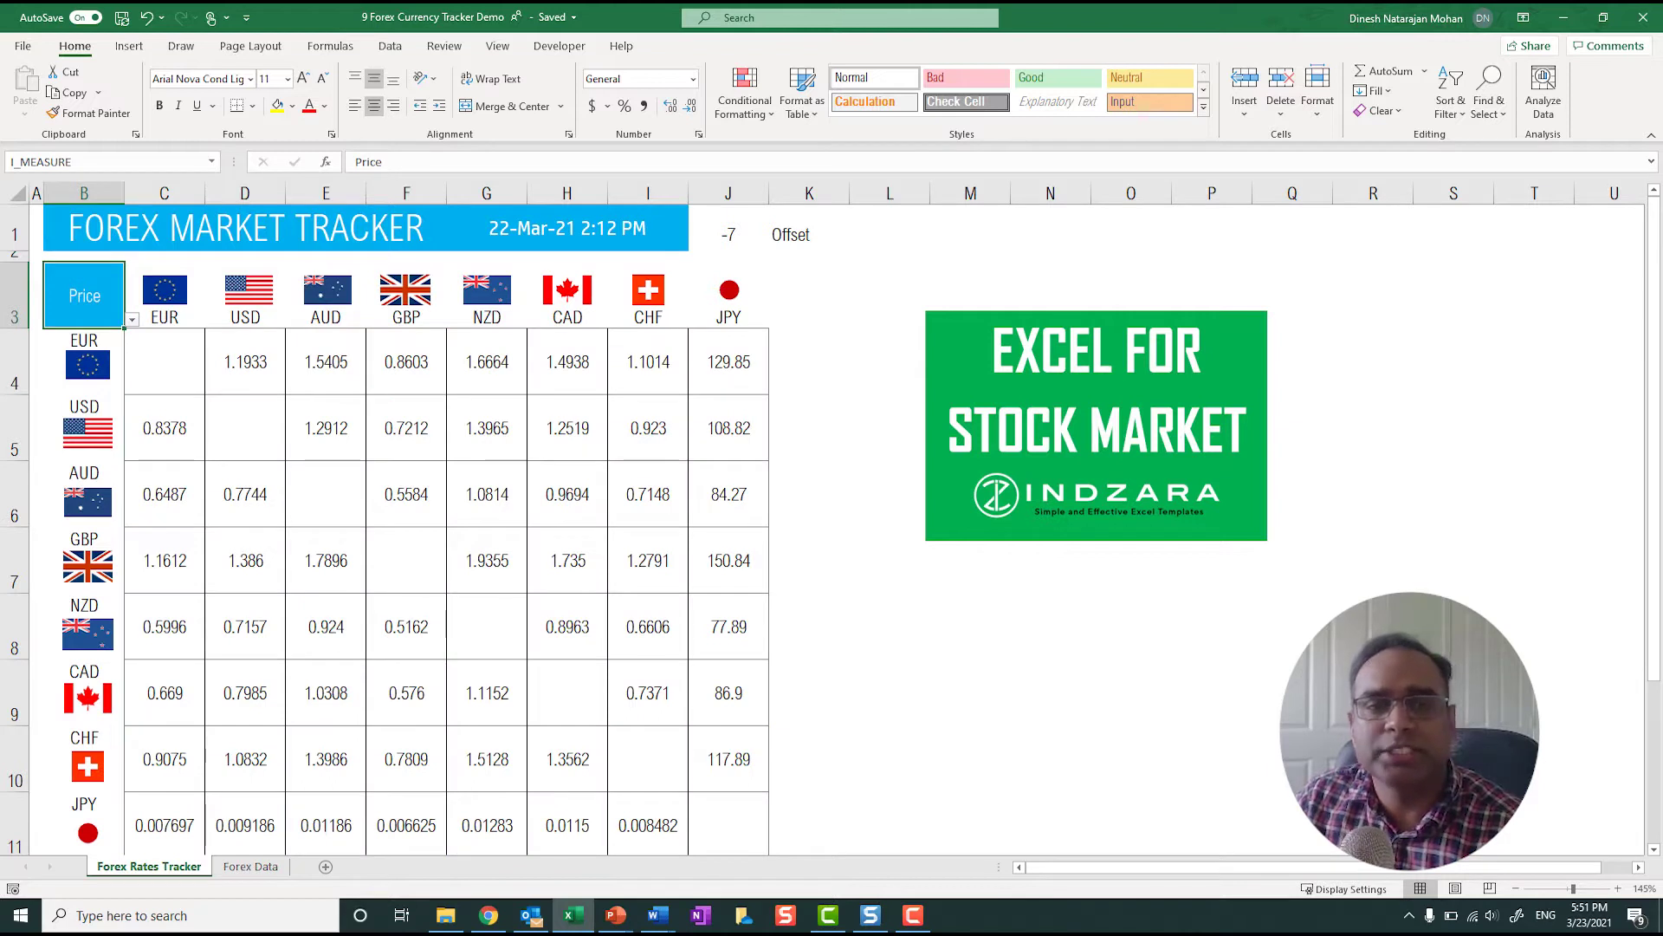
click(245, 362)
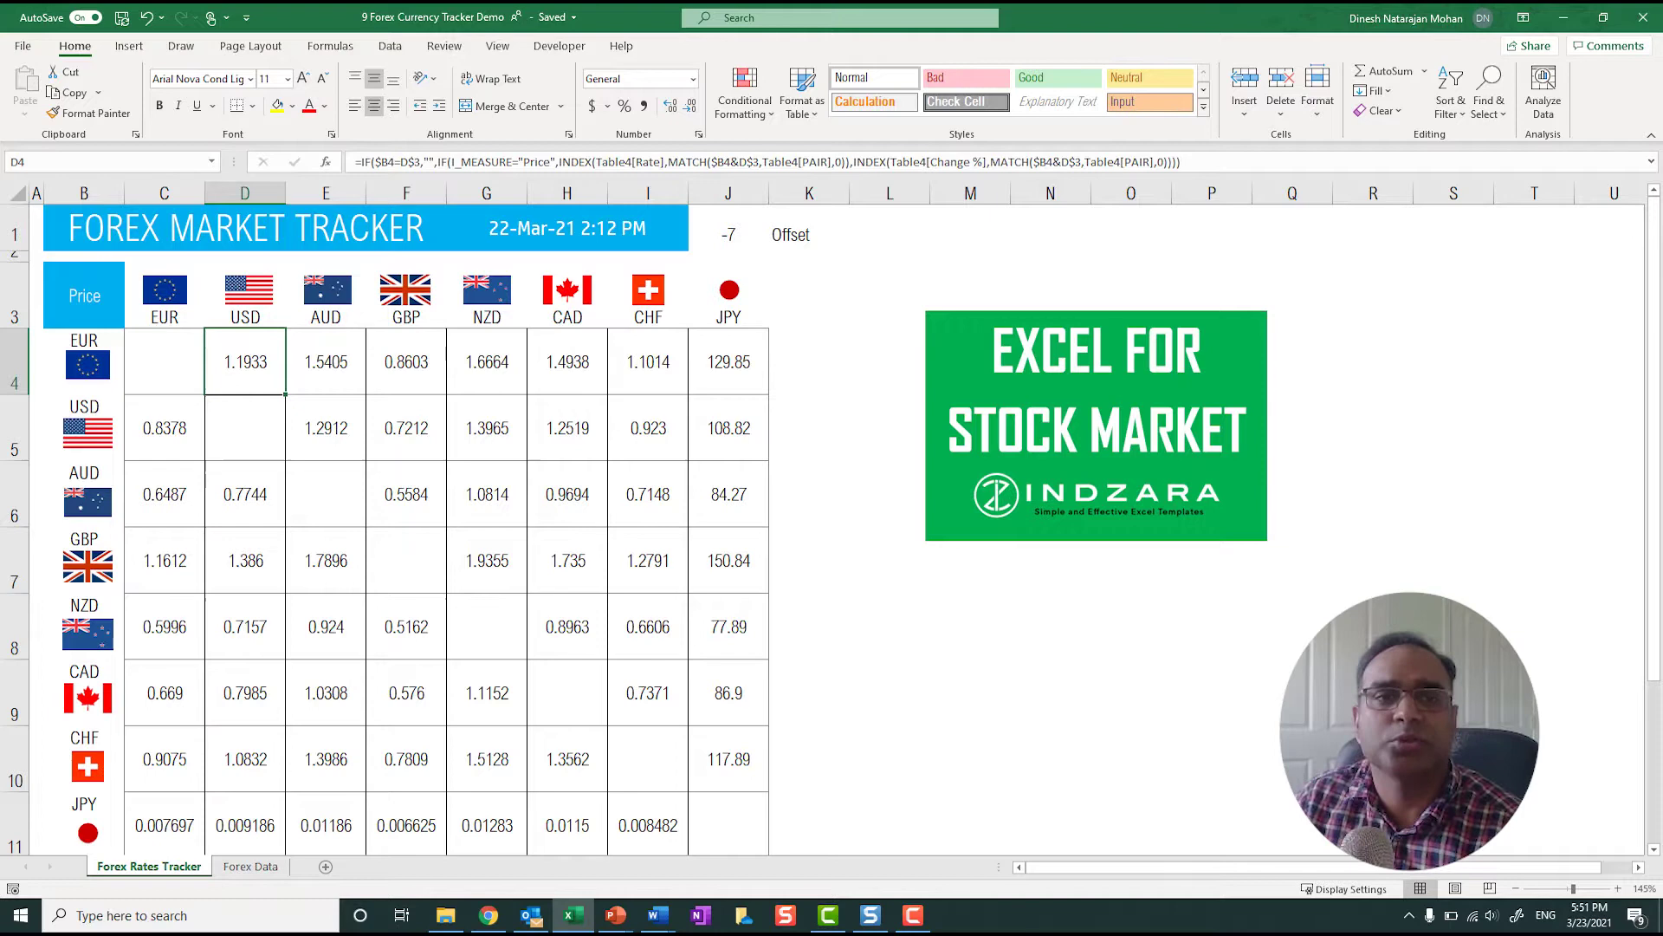
click(325, 362)
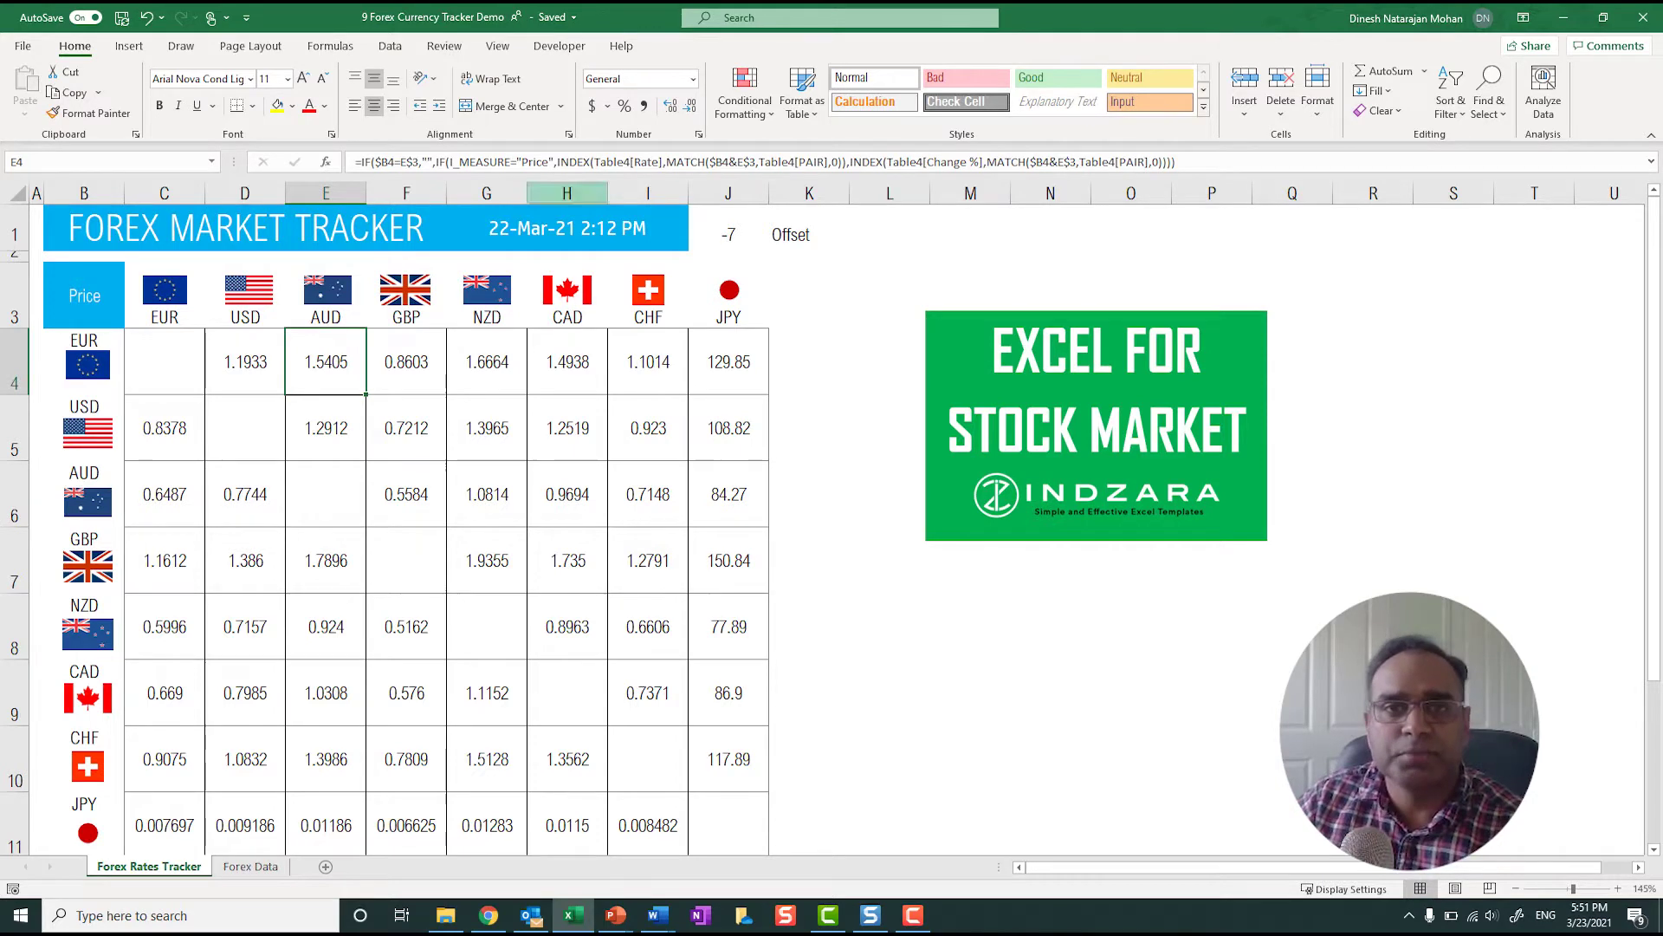
- Refresh all linked currency data in the workbook and check the last trade time in cell G1
click(390, 46)
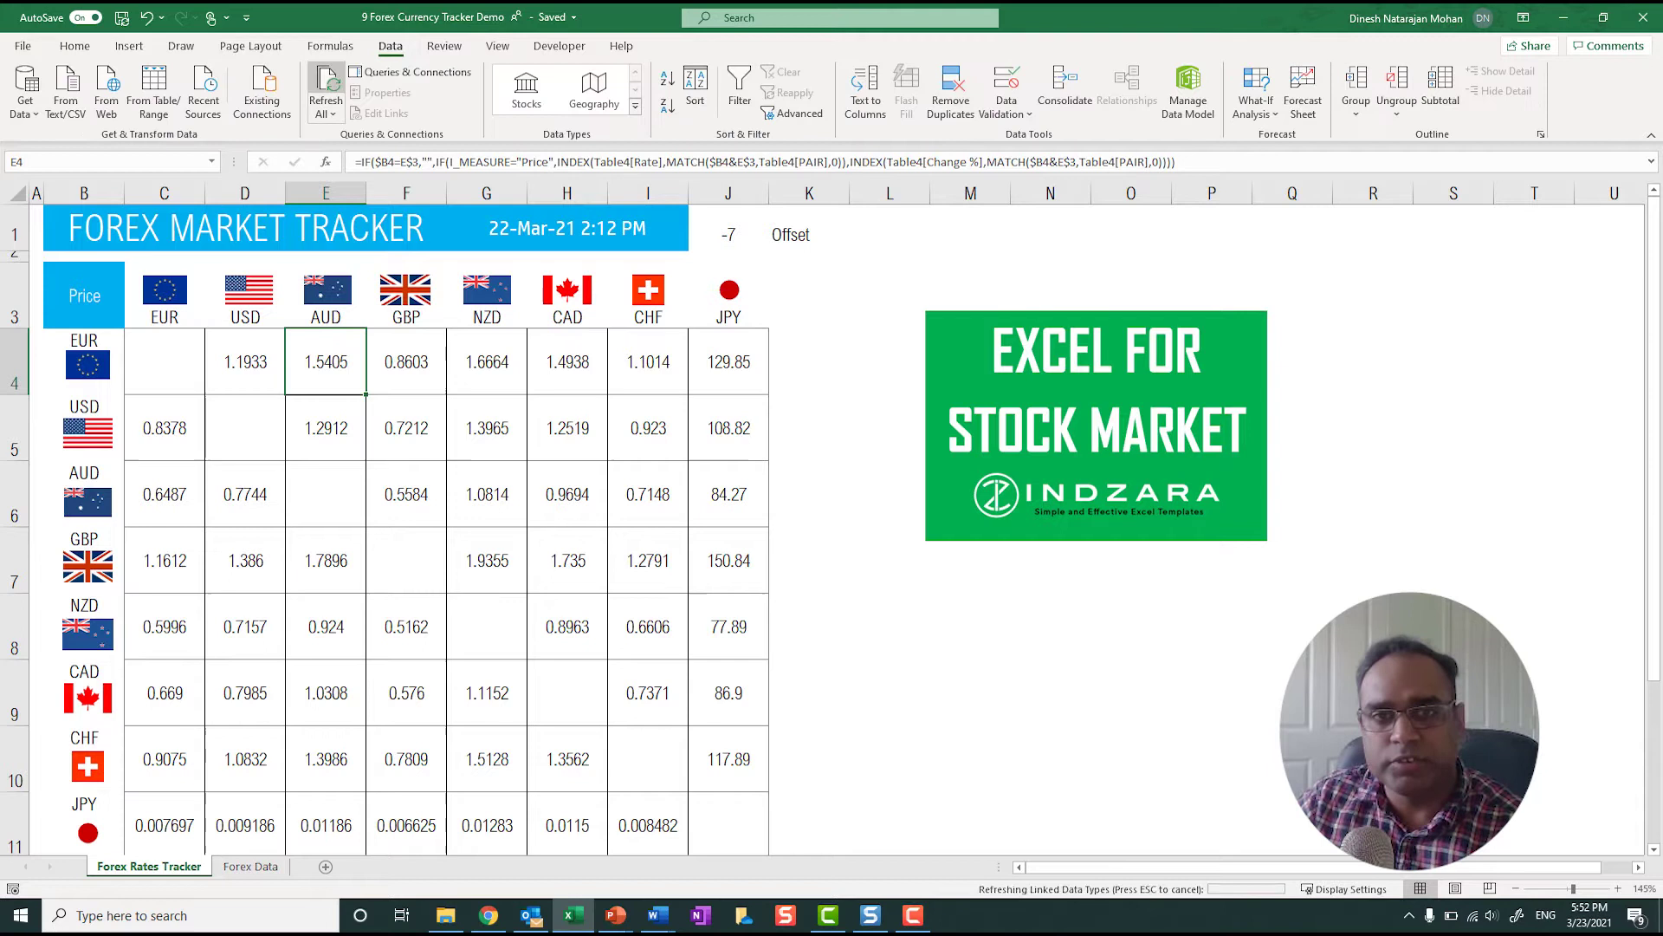
key(ctrl+alt+F5)
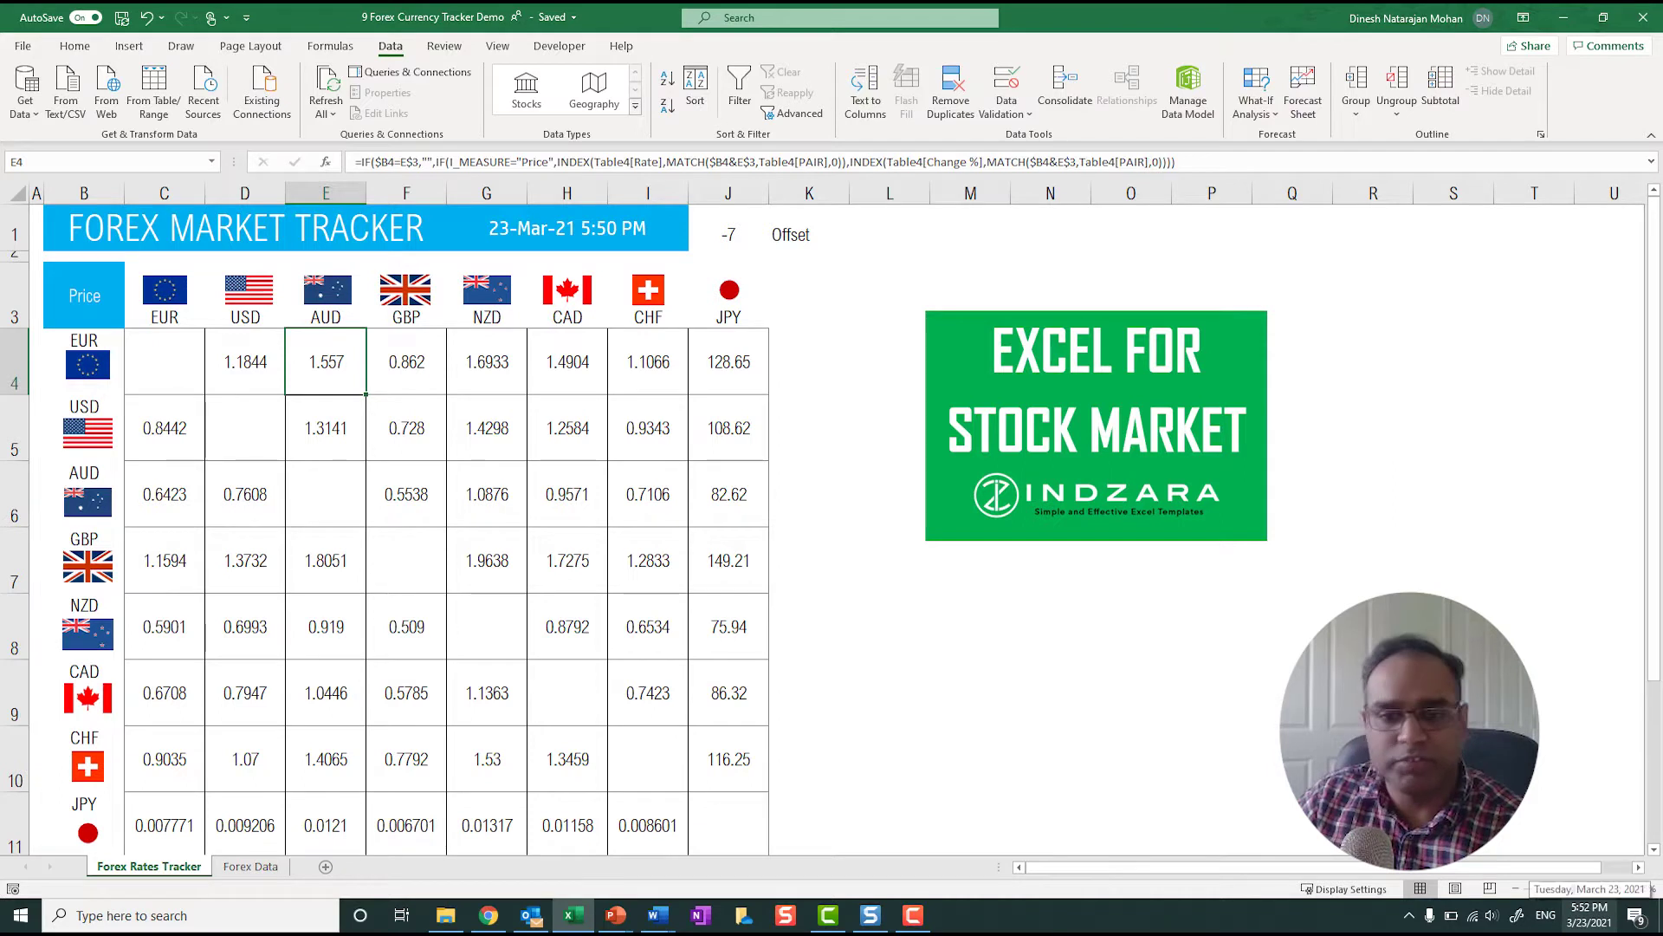
click(568, 228)
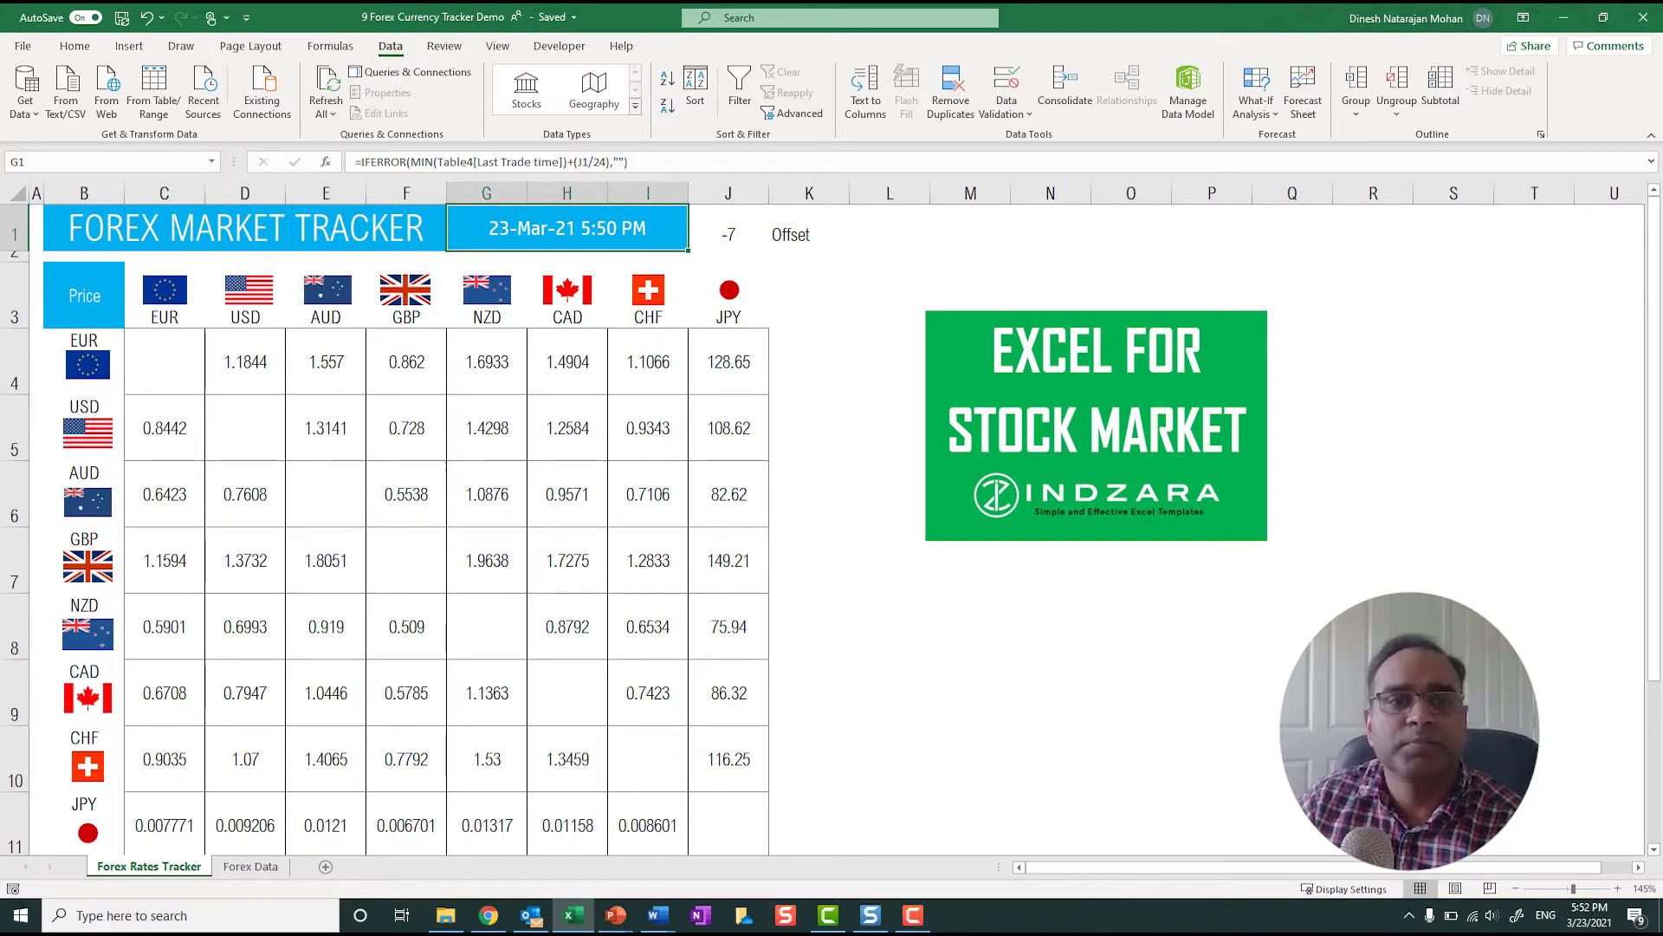
- Switch the measure in cell B3 to Change % to view the refreshed percentage changes
click(84, 295)
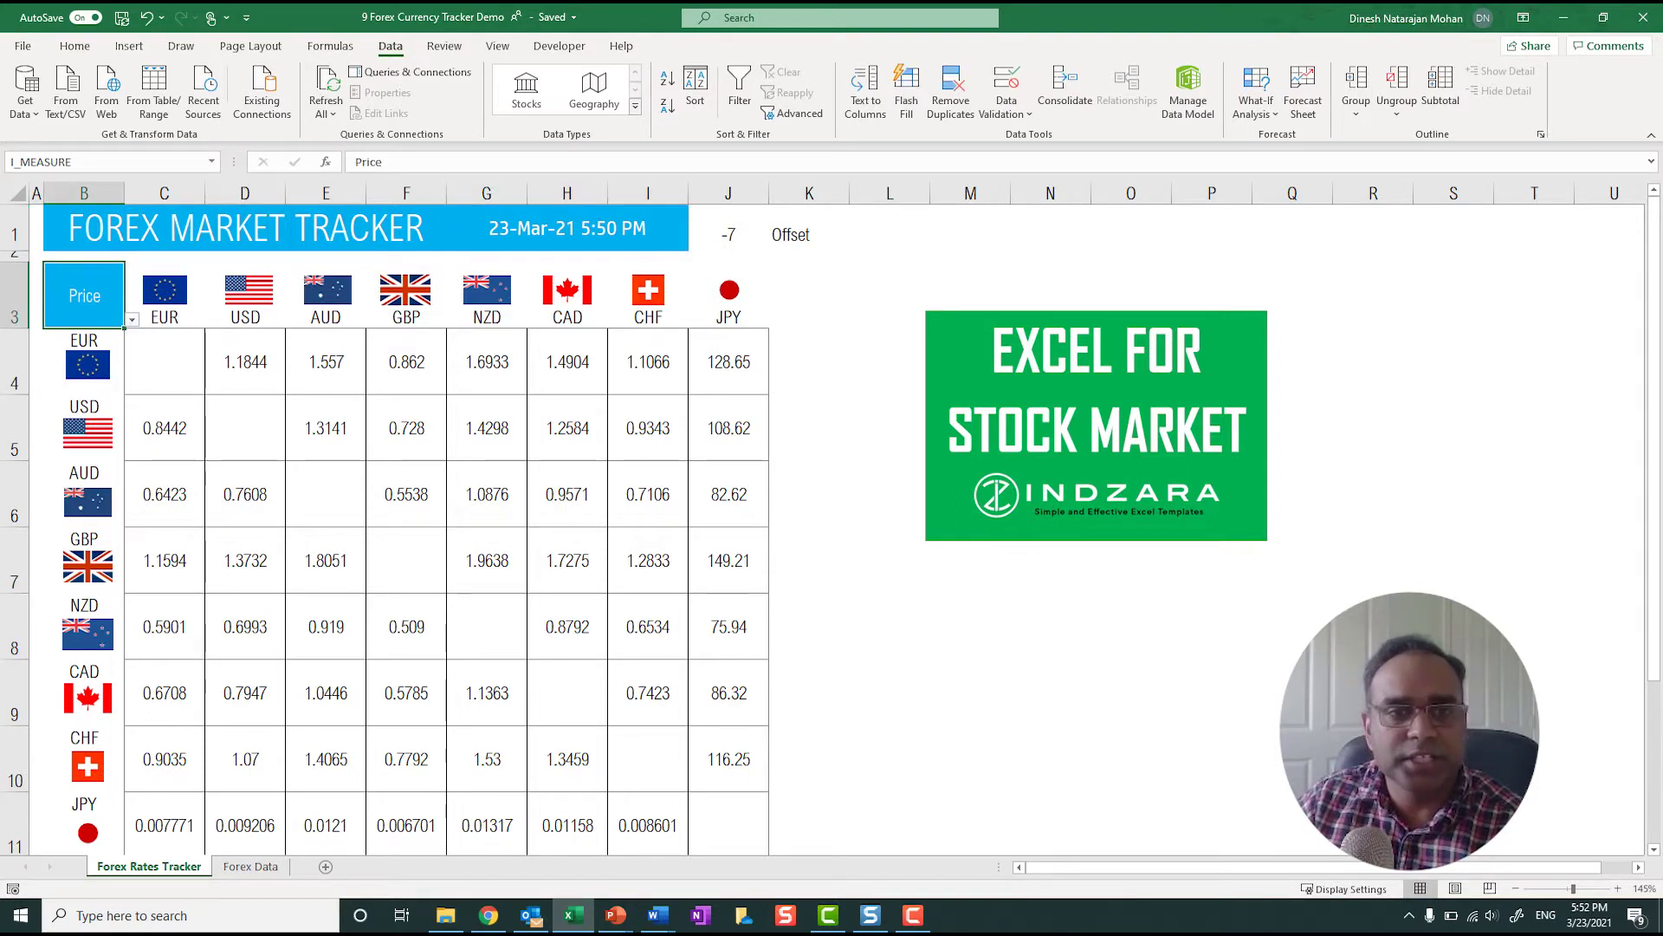
key(alt+Down)
key(Down)
key(Return)
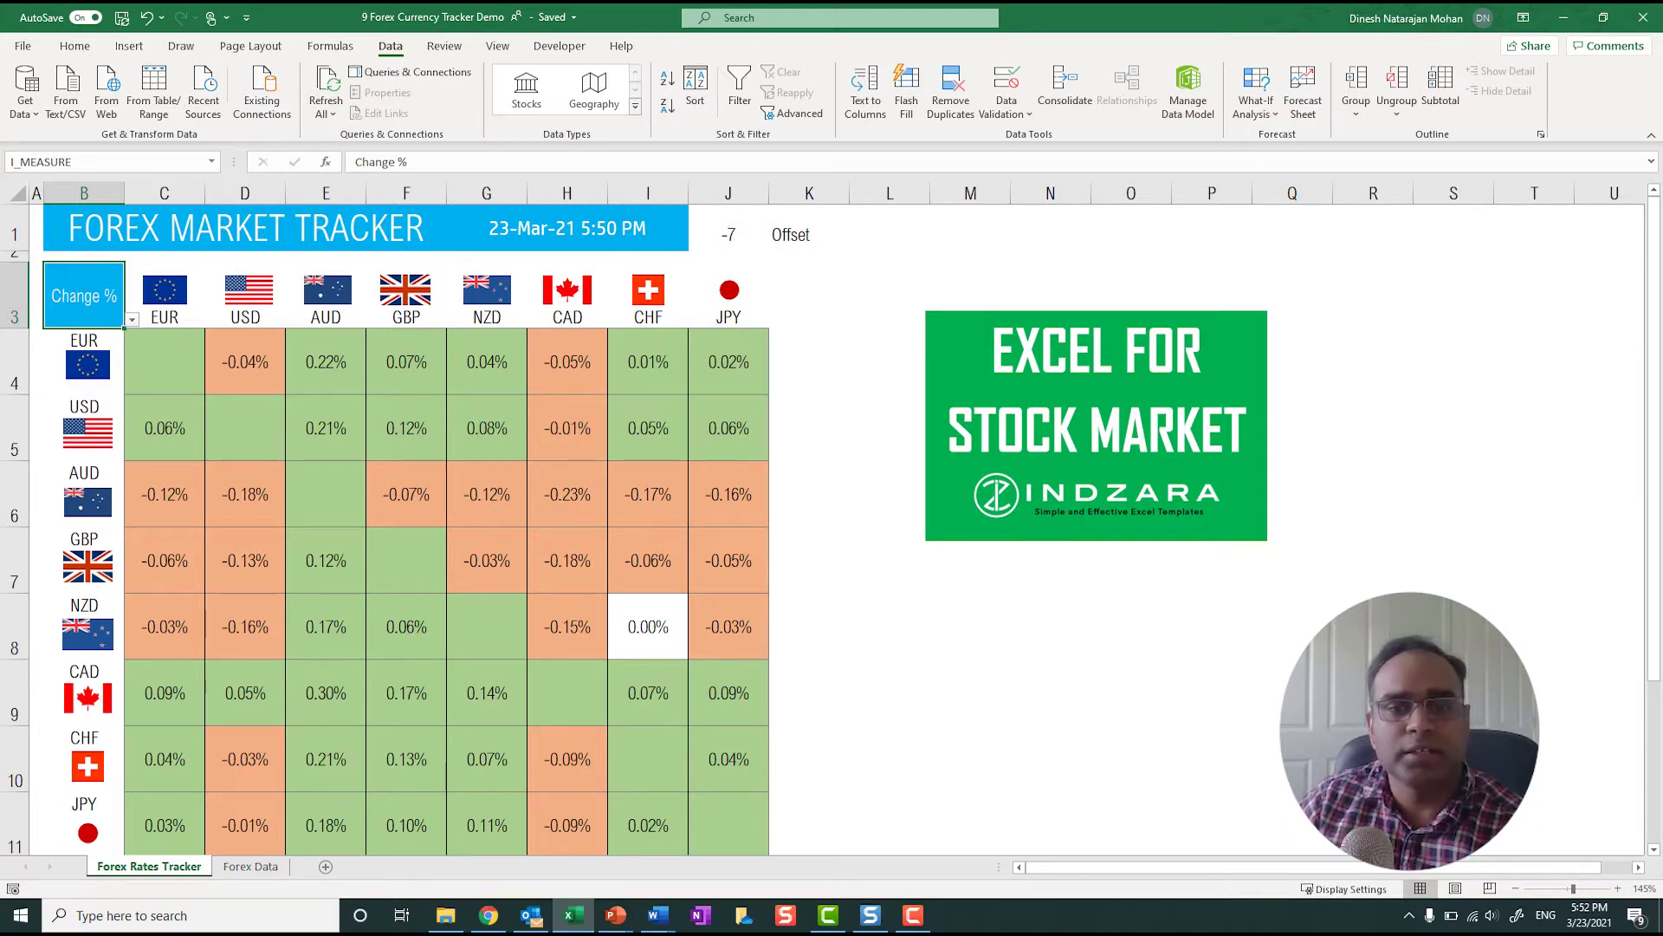
- Return the measure in cell B3 to Price and look at the list of available measures
key(alt+Down)
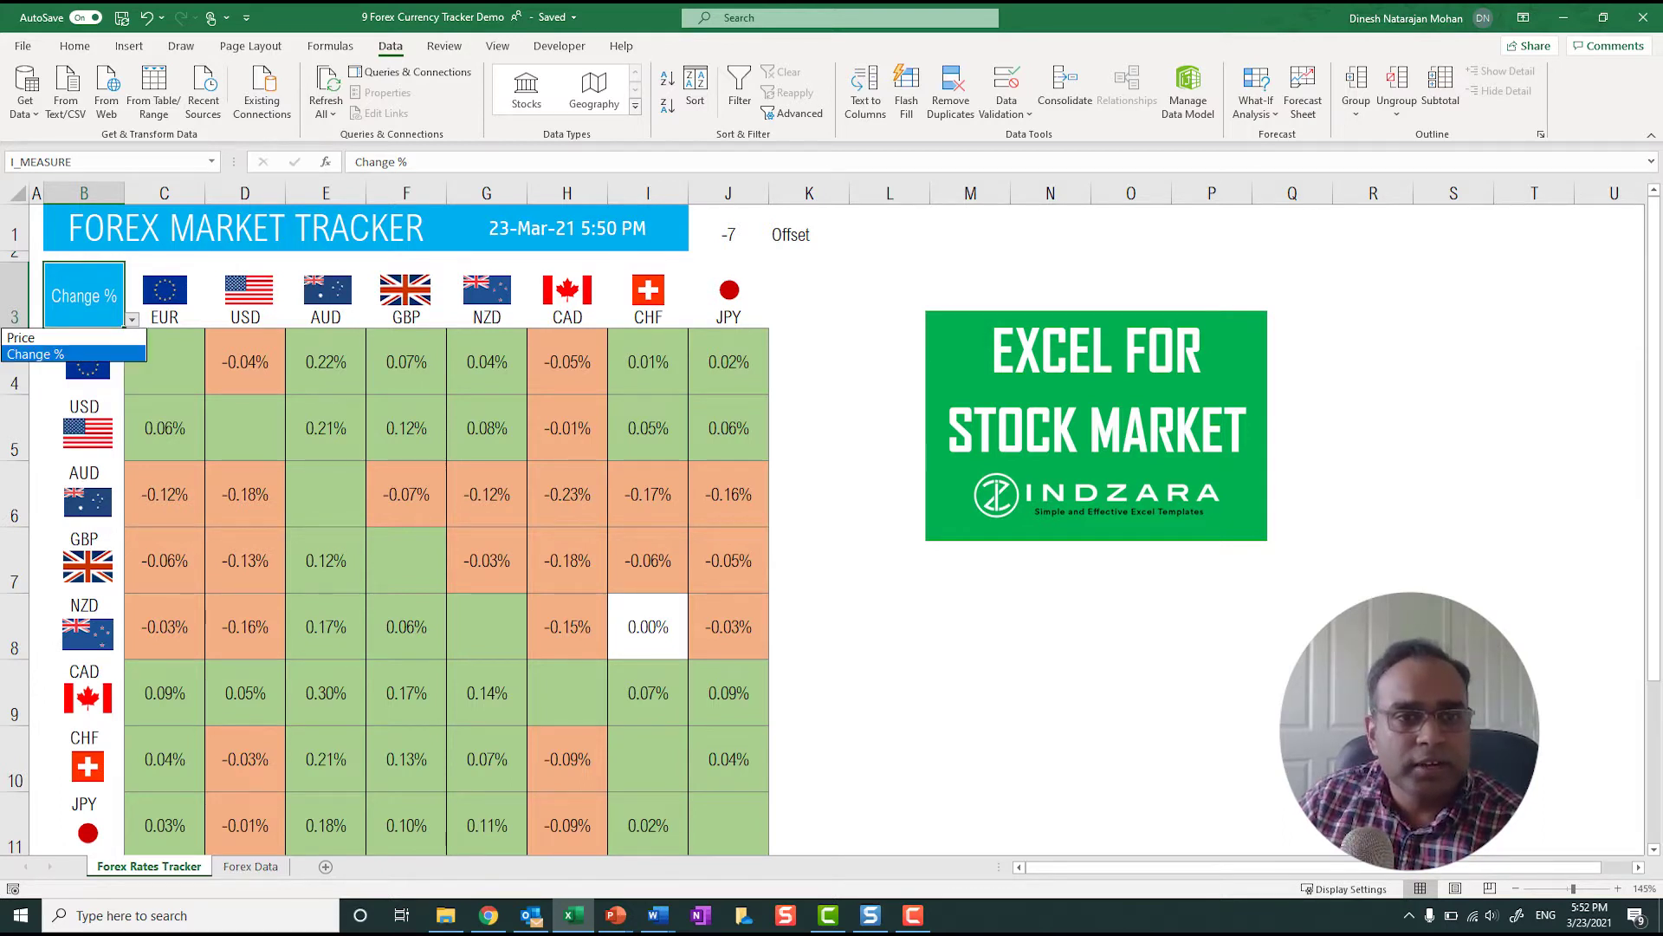
key(Up)
key(Return)
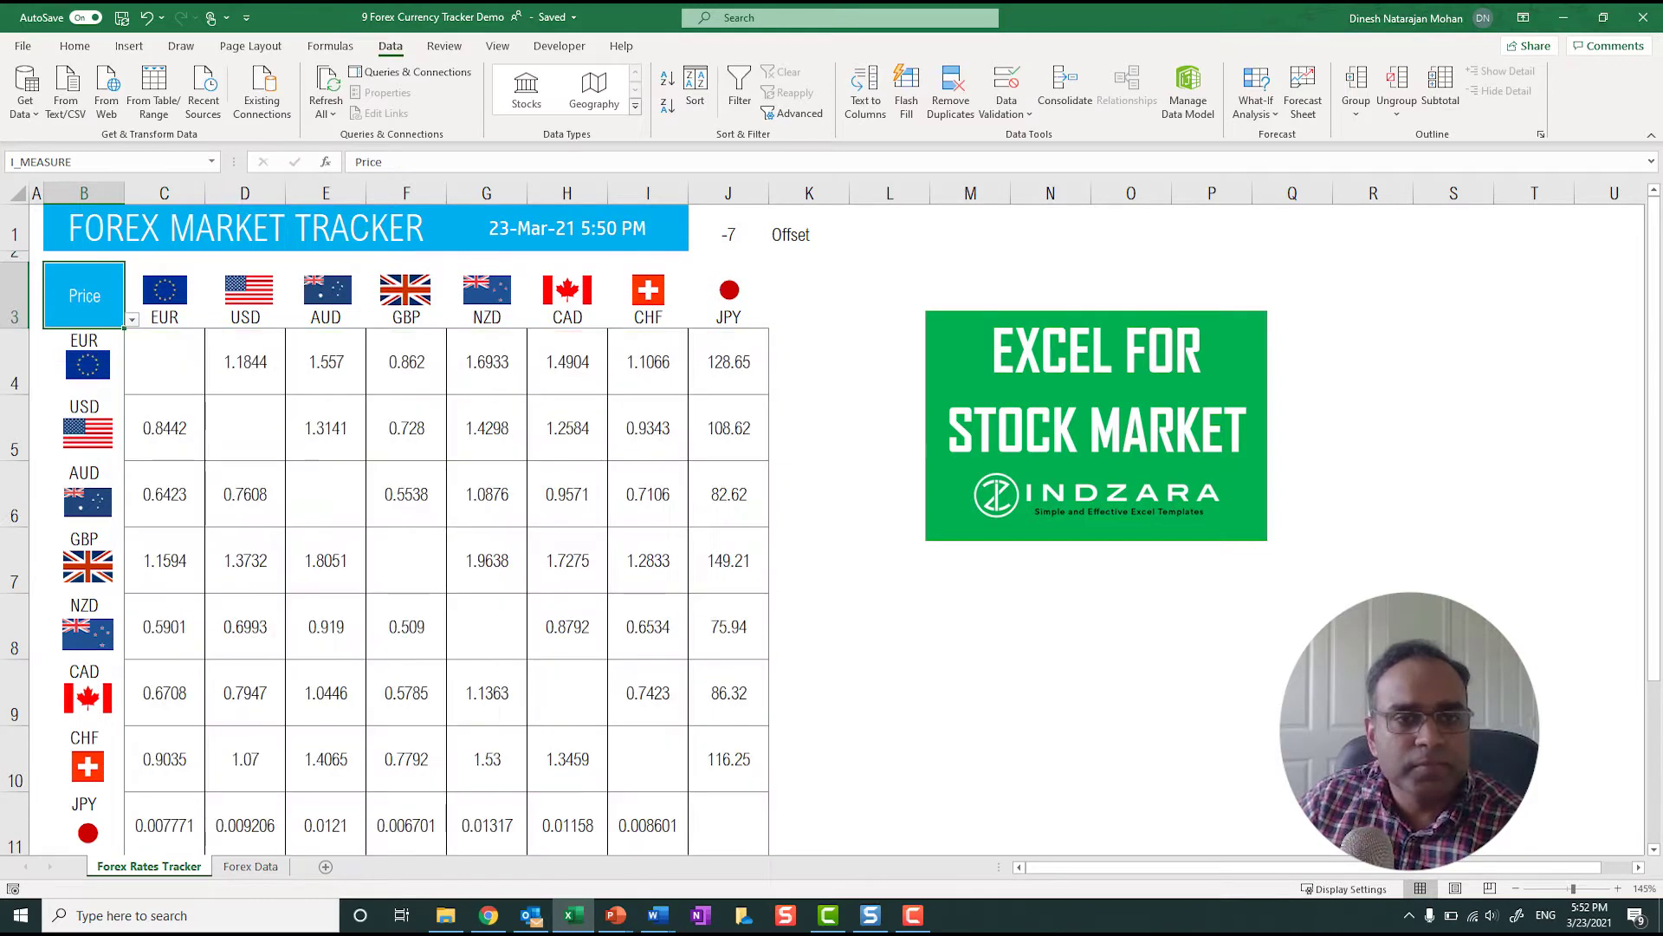
key(alt+Down)
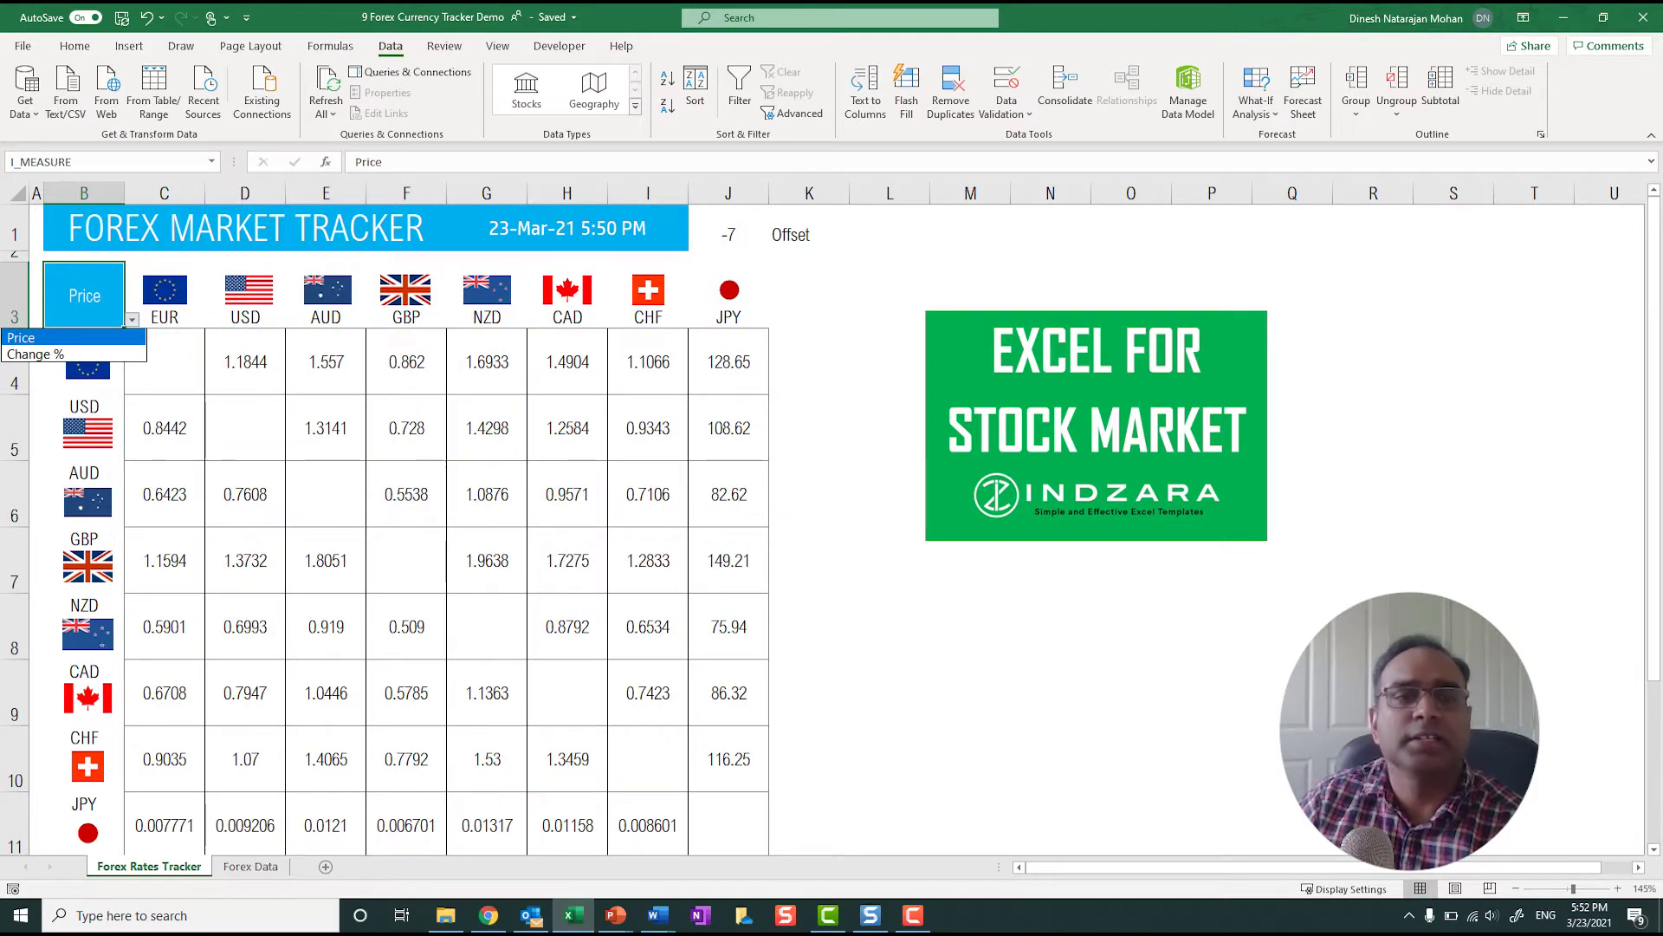
key(Escape)
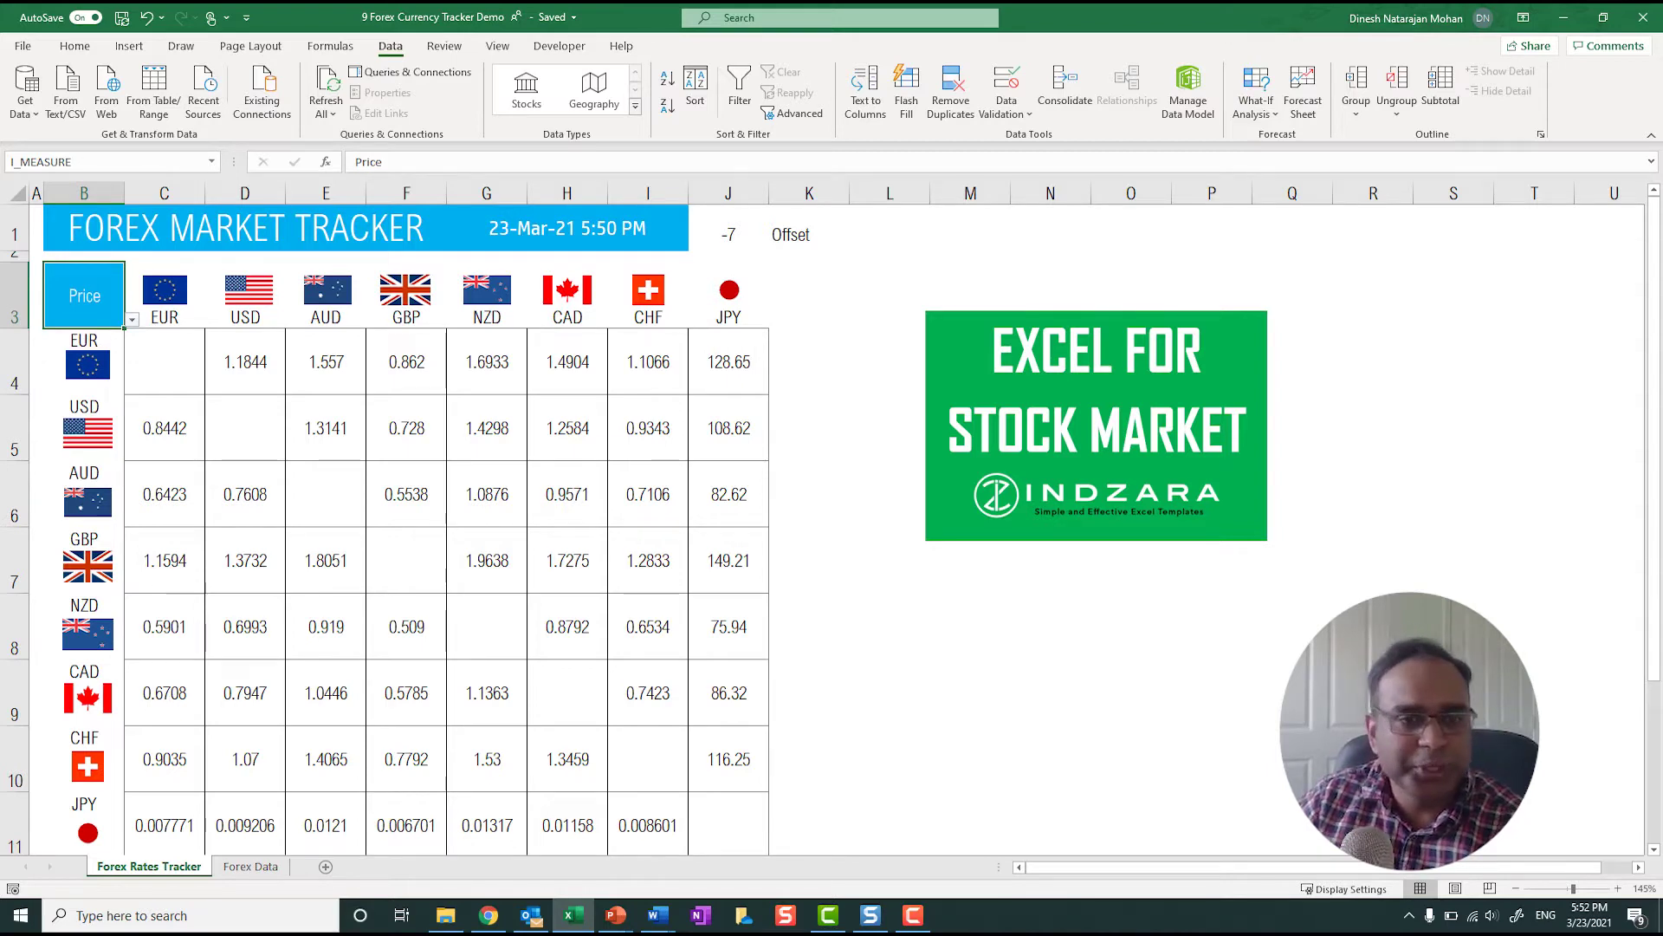
- Set the measure in cell B3 to Change % and select the EUR/EUR cell C4
key(alt+Down)
key(Down)
key(Return)
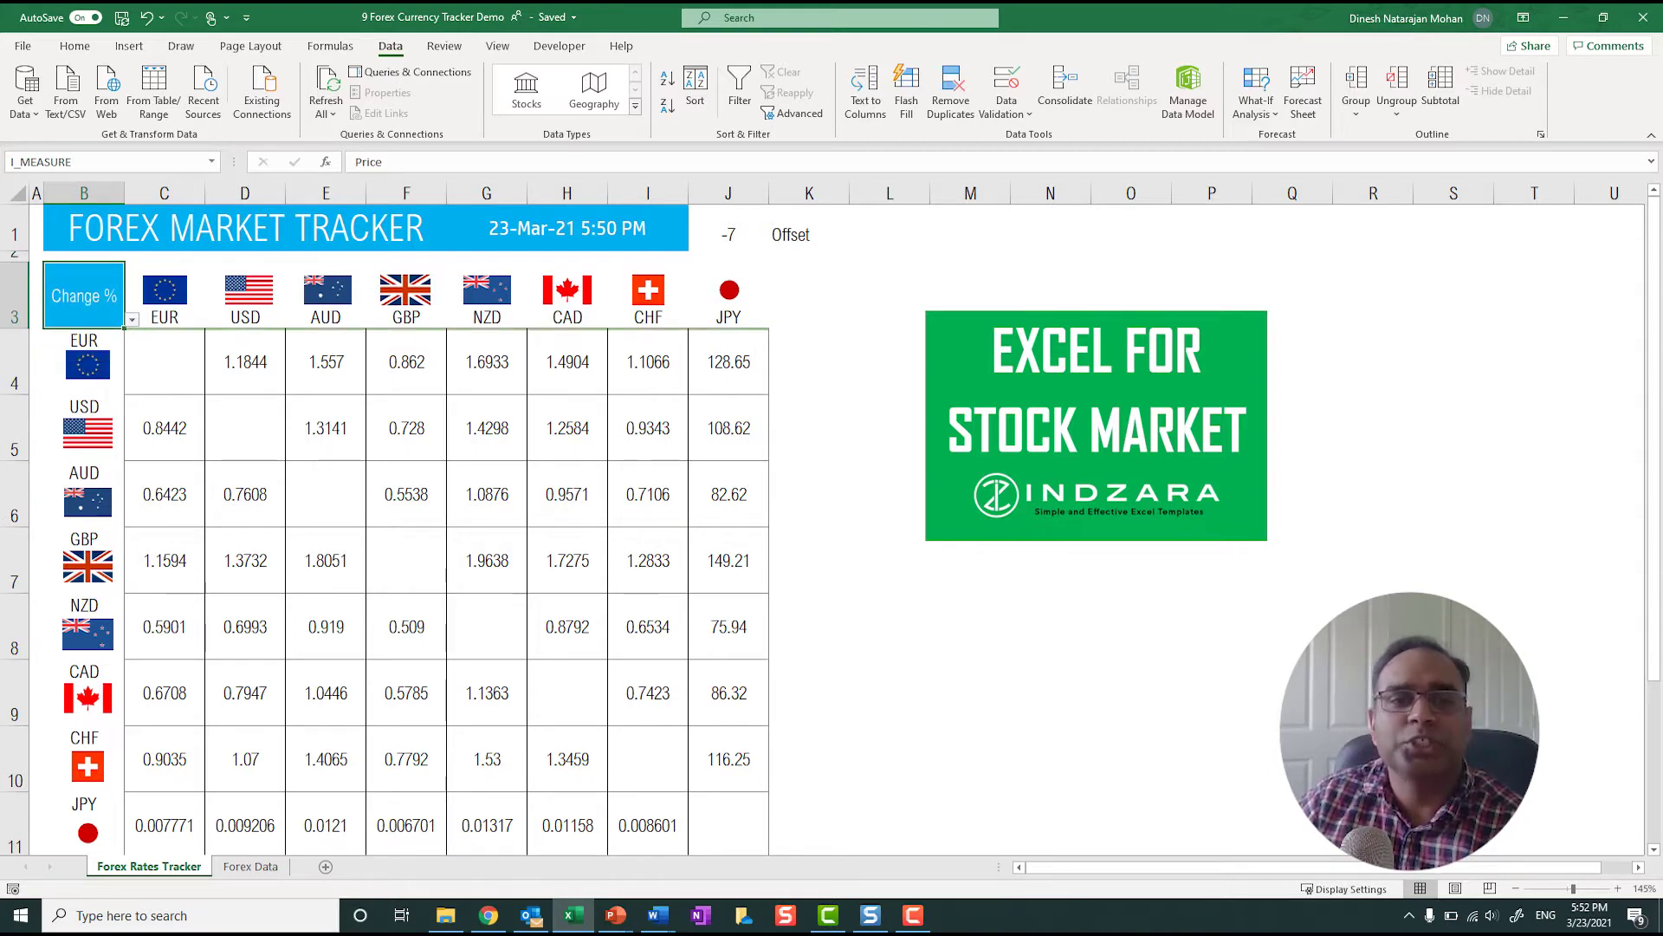
click(164, 361)
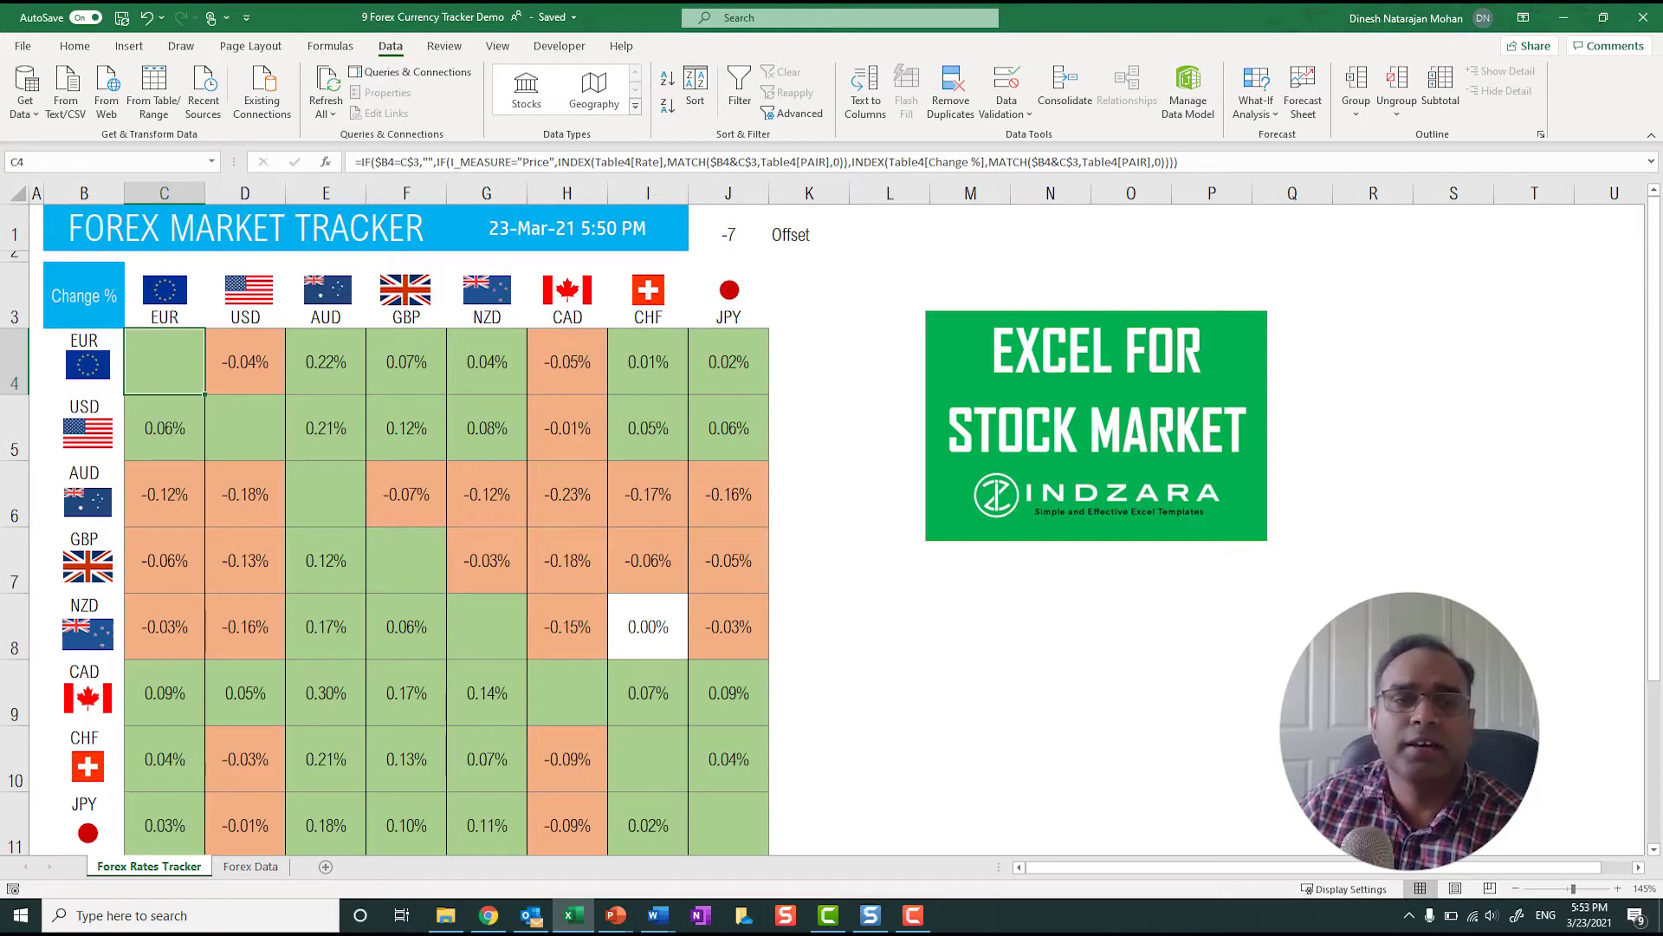
click(88, 364)
click(88, 433)
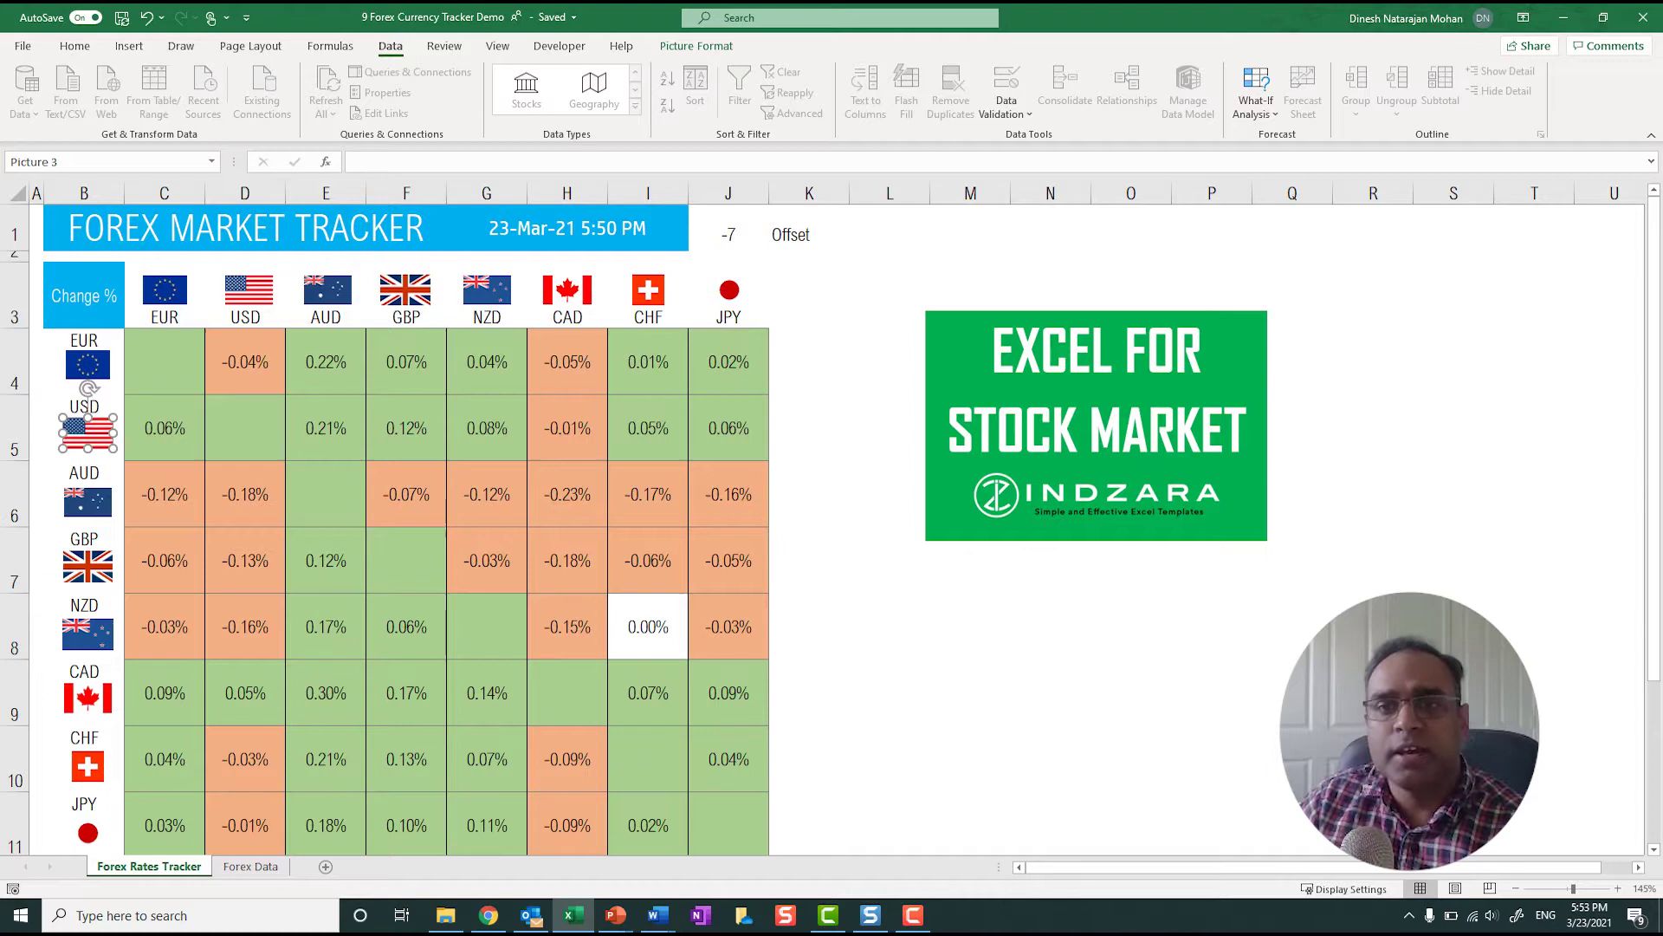
click(809, 428)
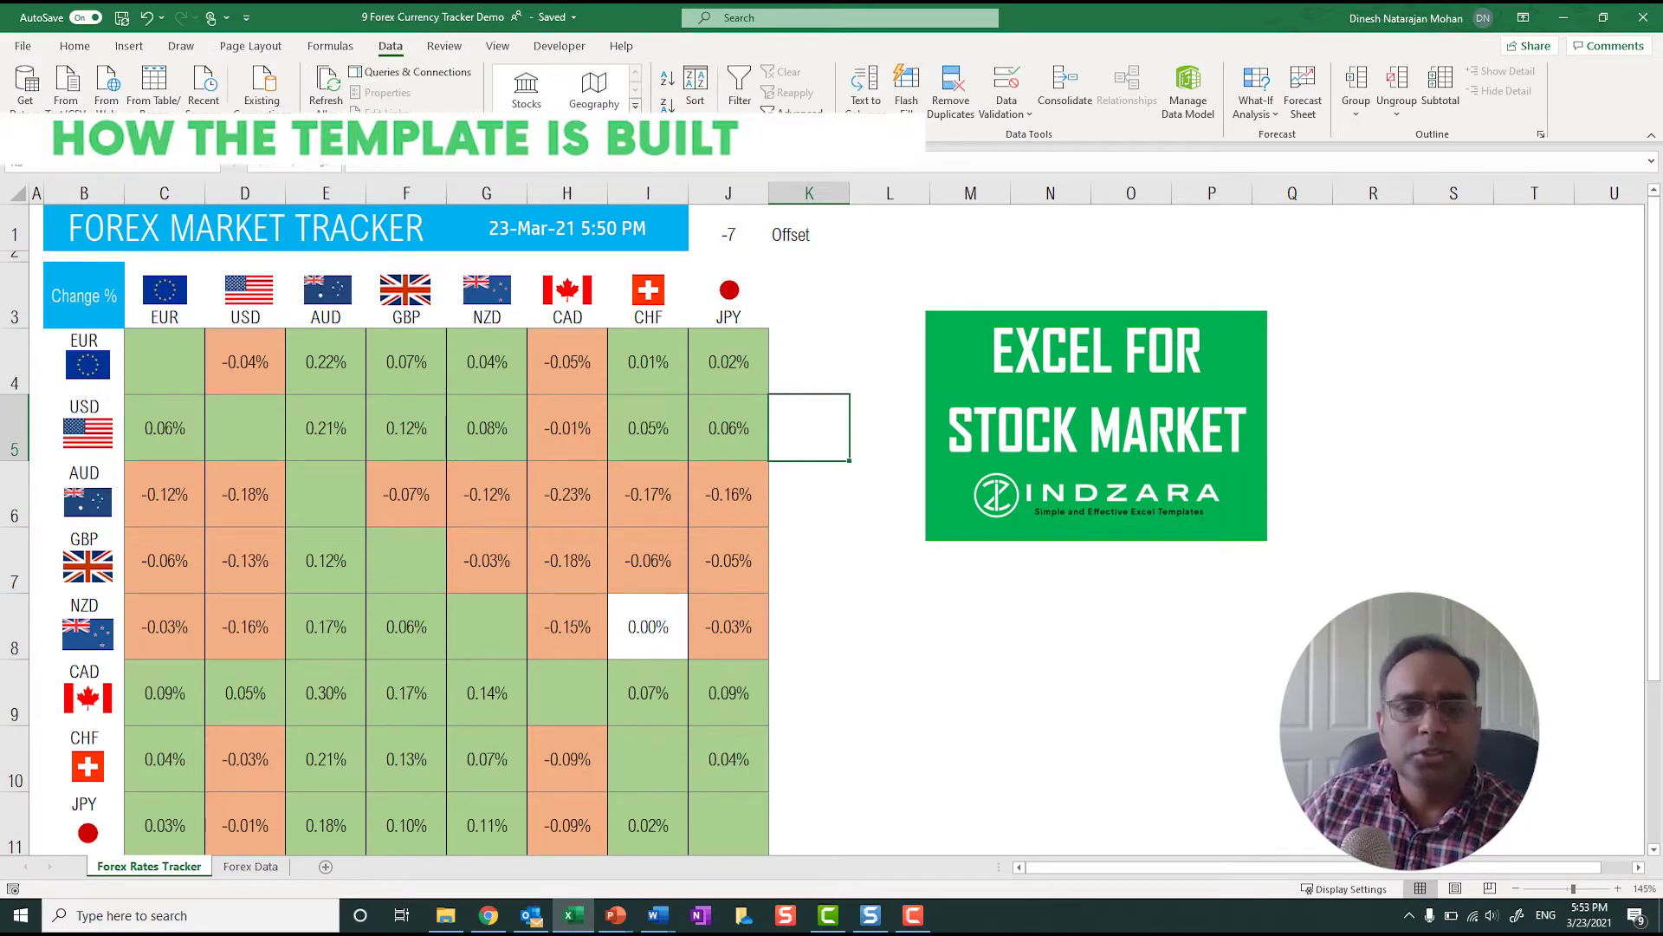
- Open the Forex Data sheet and examine the From, To, ticker, Rate and Change % cells of the EUR/USD row
click(250, 866)
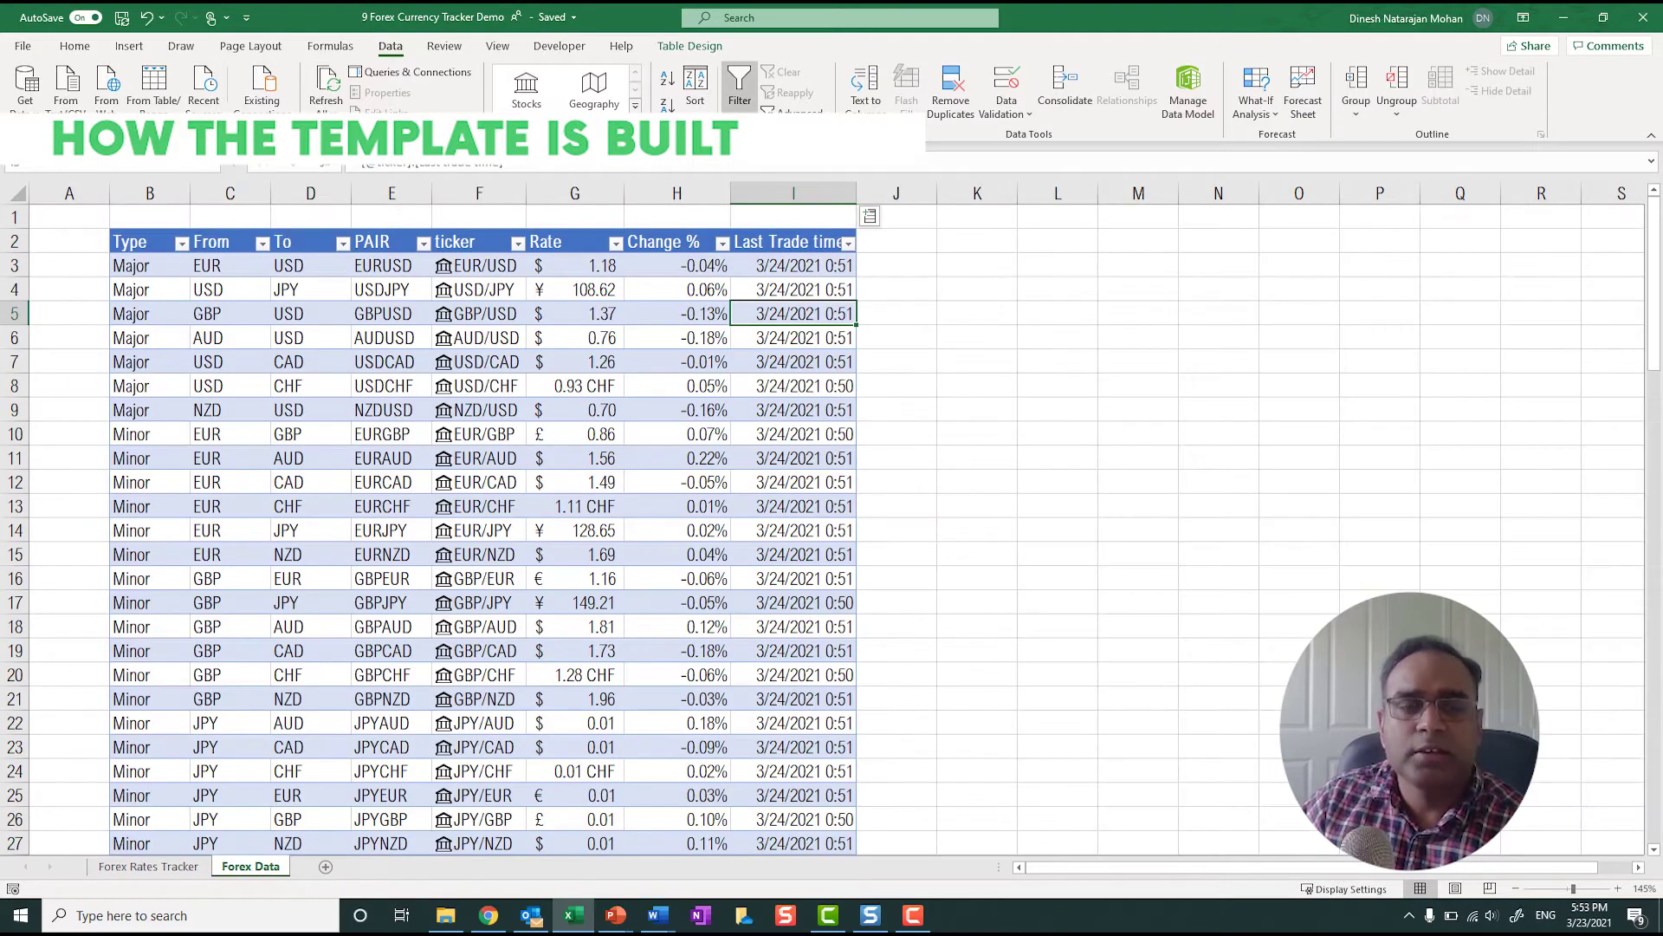
click(229, 266)
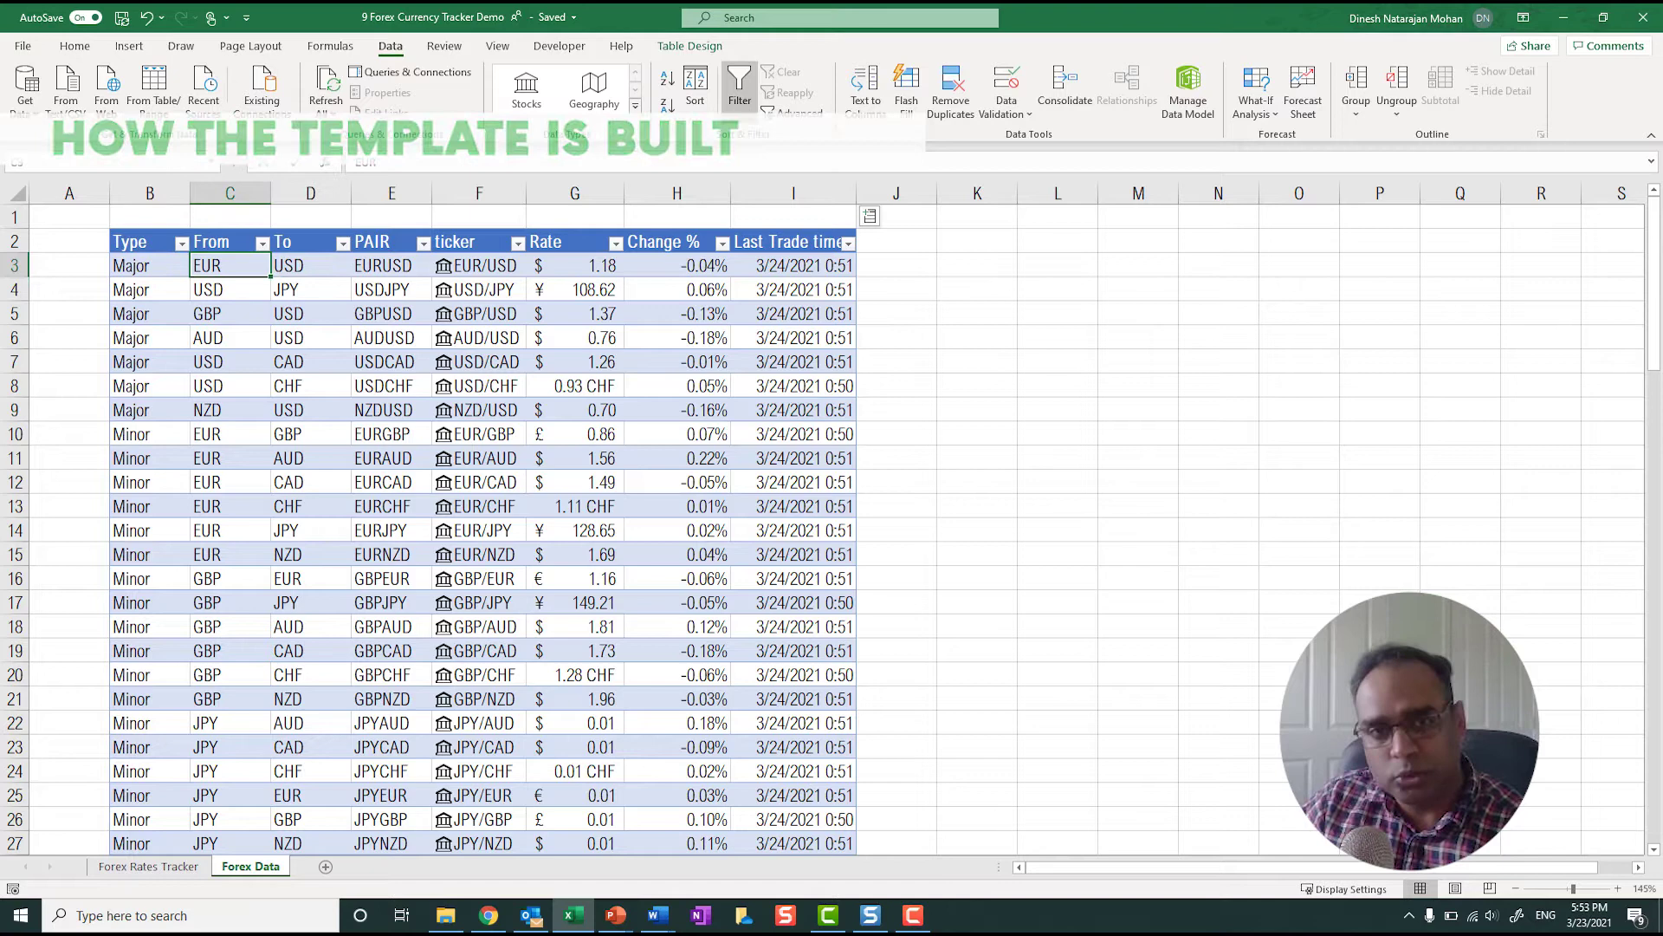
click(310, 266)
click(479, 265)
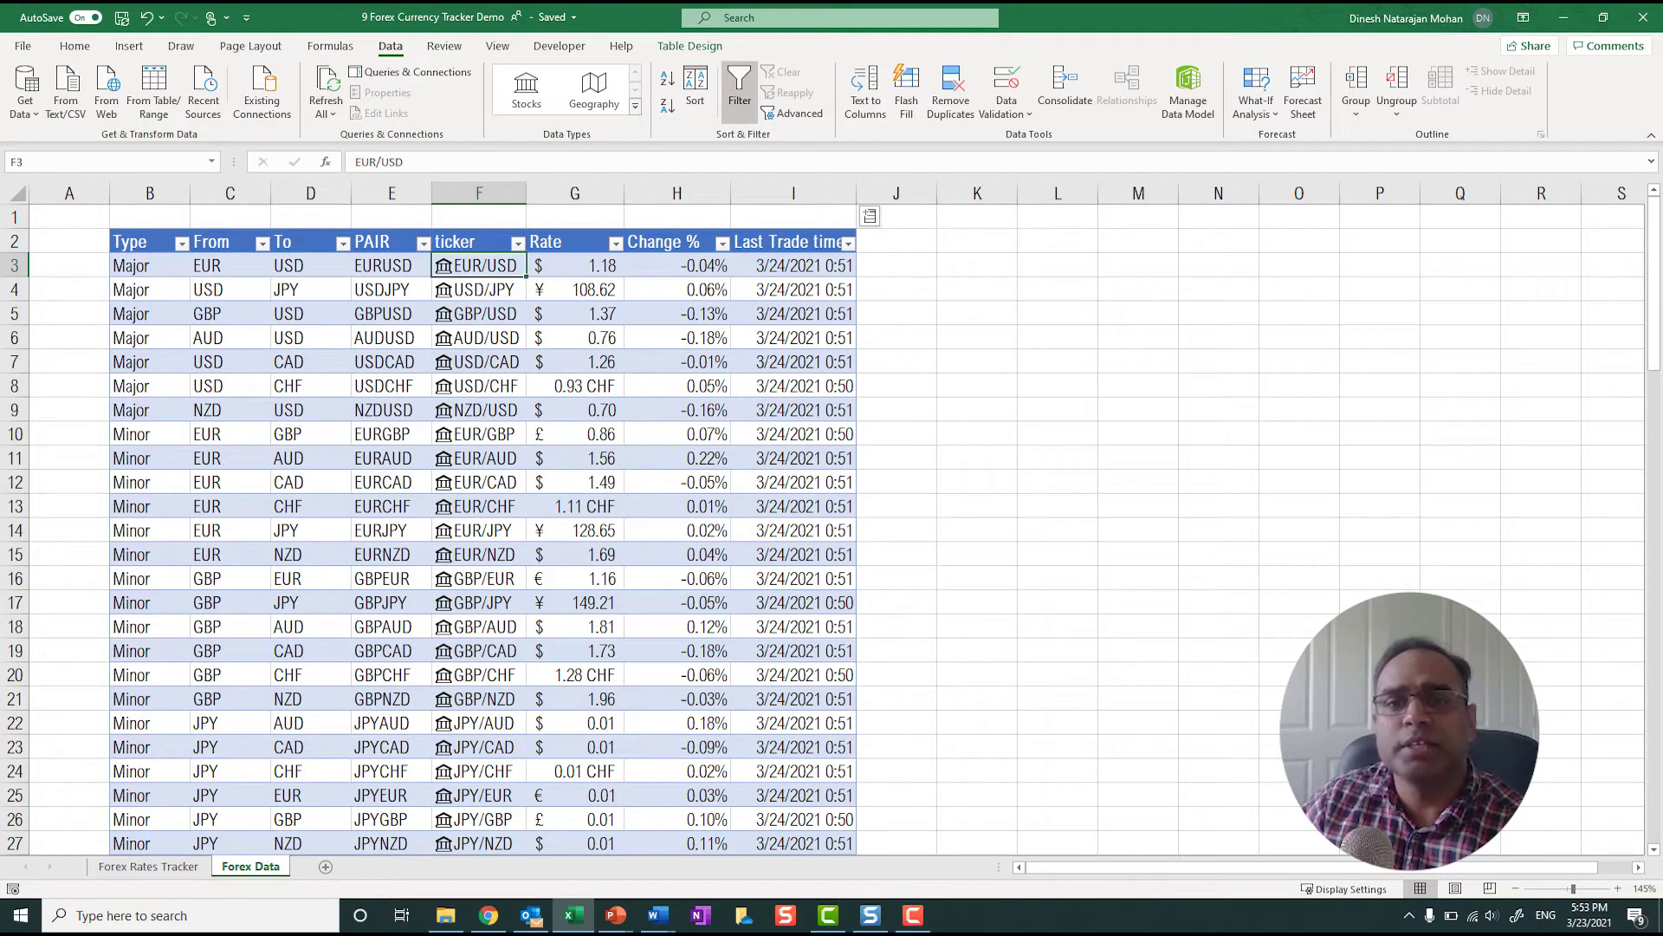
click(576, 266)
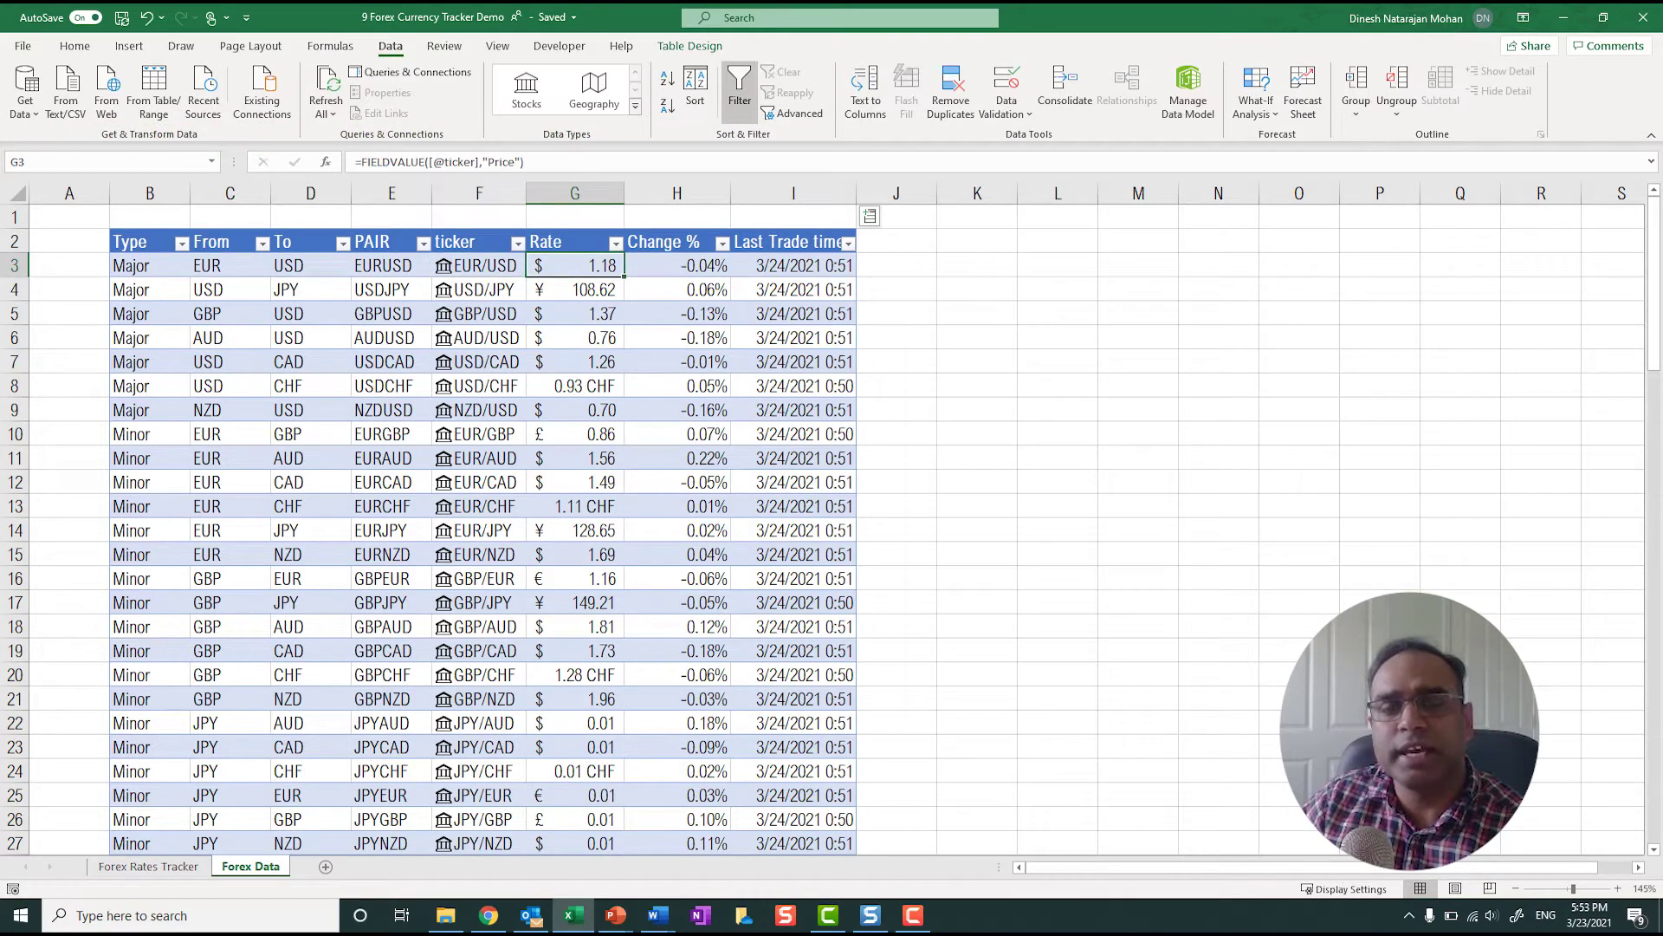
click(678, 266)
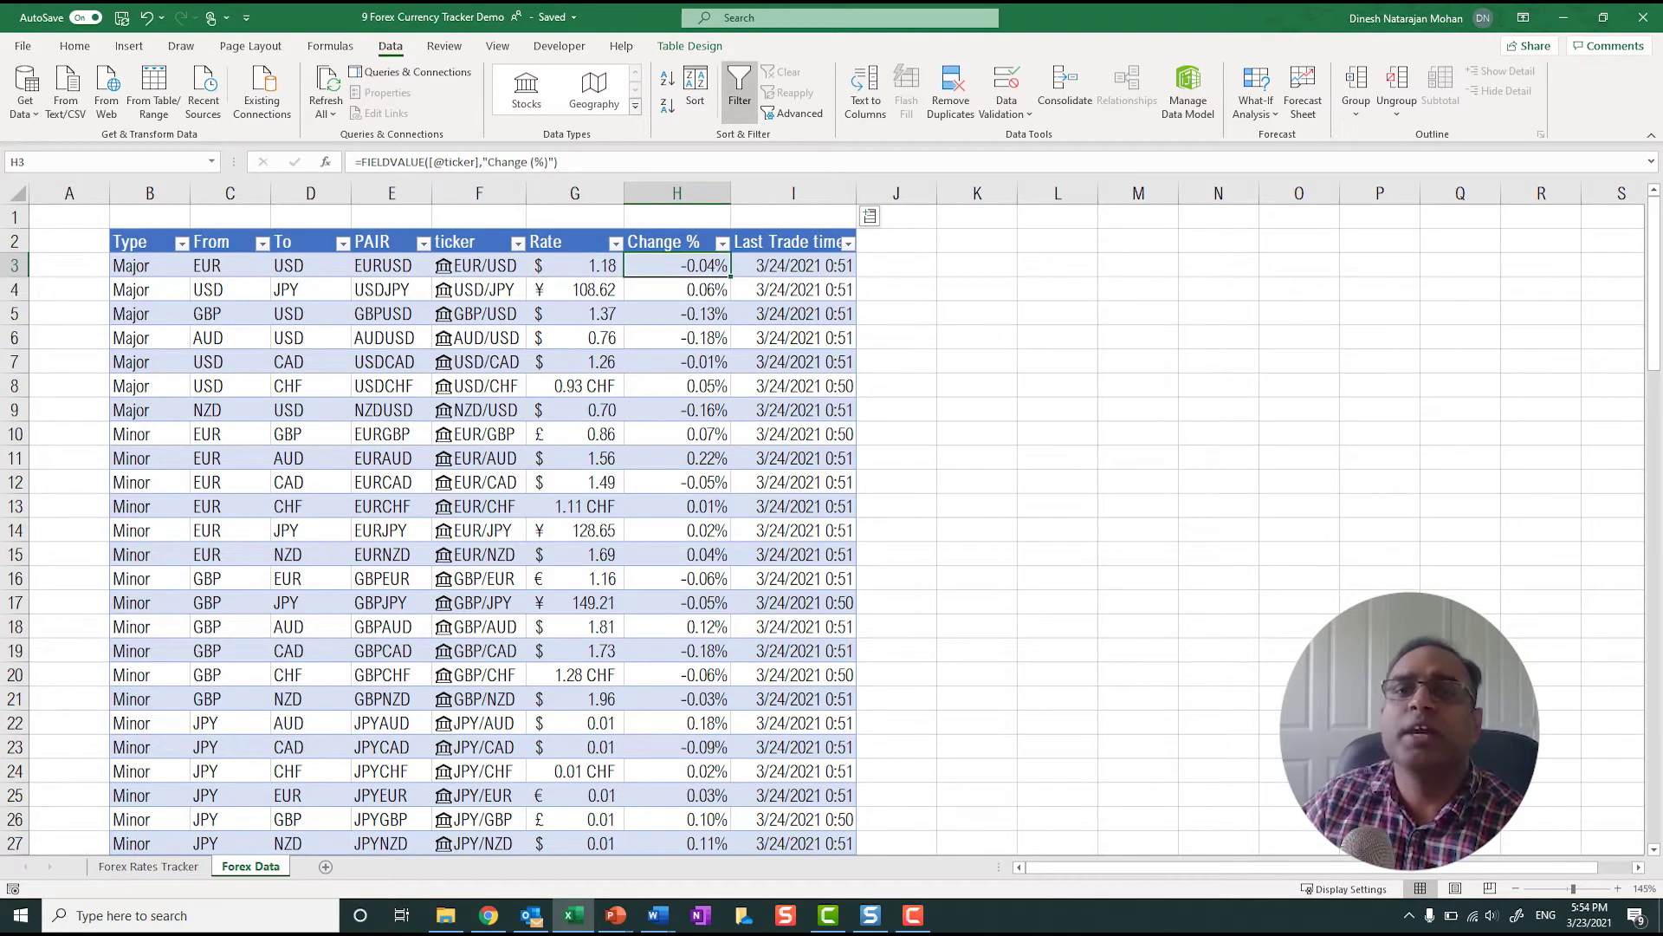
click(479, 266)
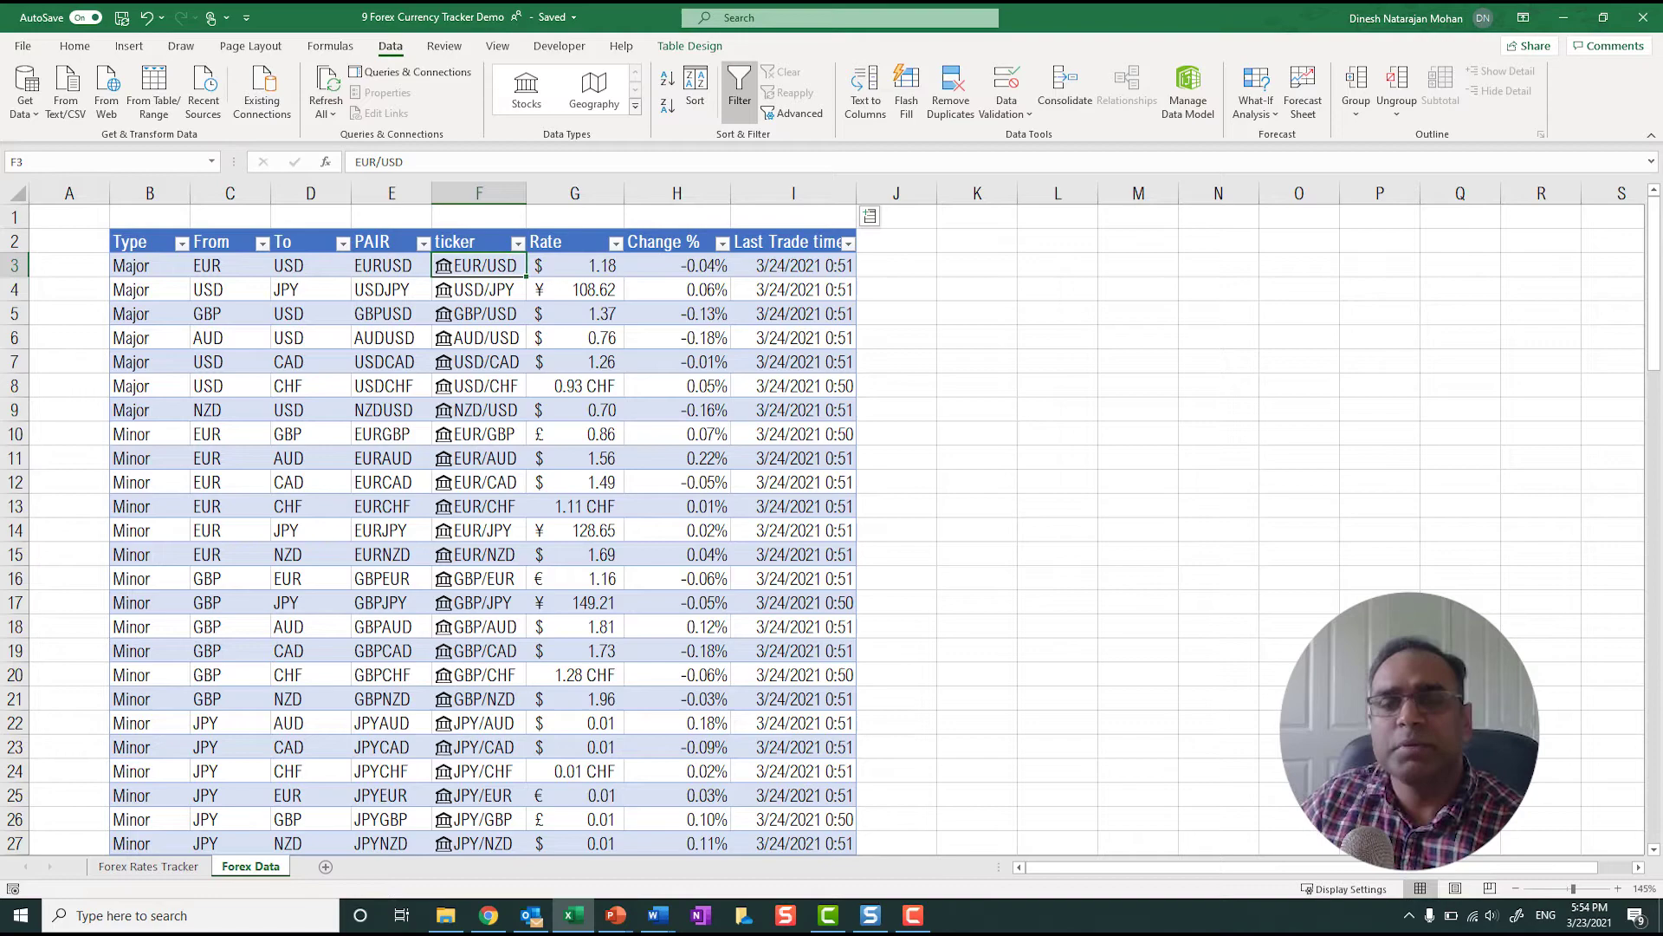
- Review the currency pair table down to its last row and select the empty cell E101 beneath it
scroll(823, 528, down, 20)
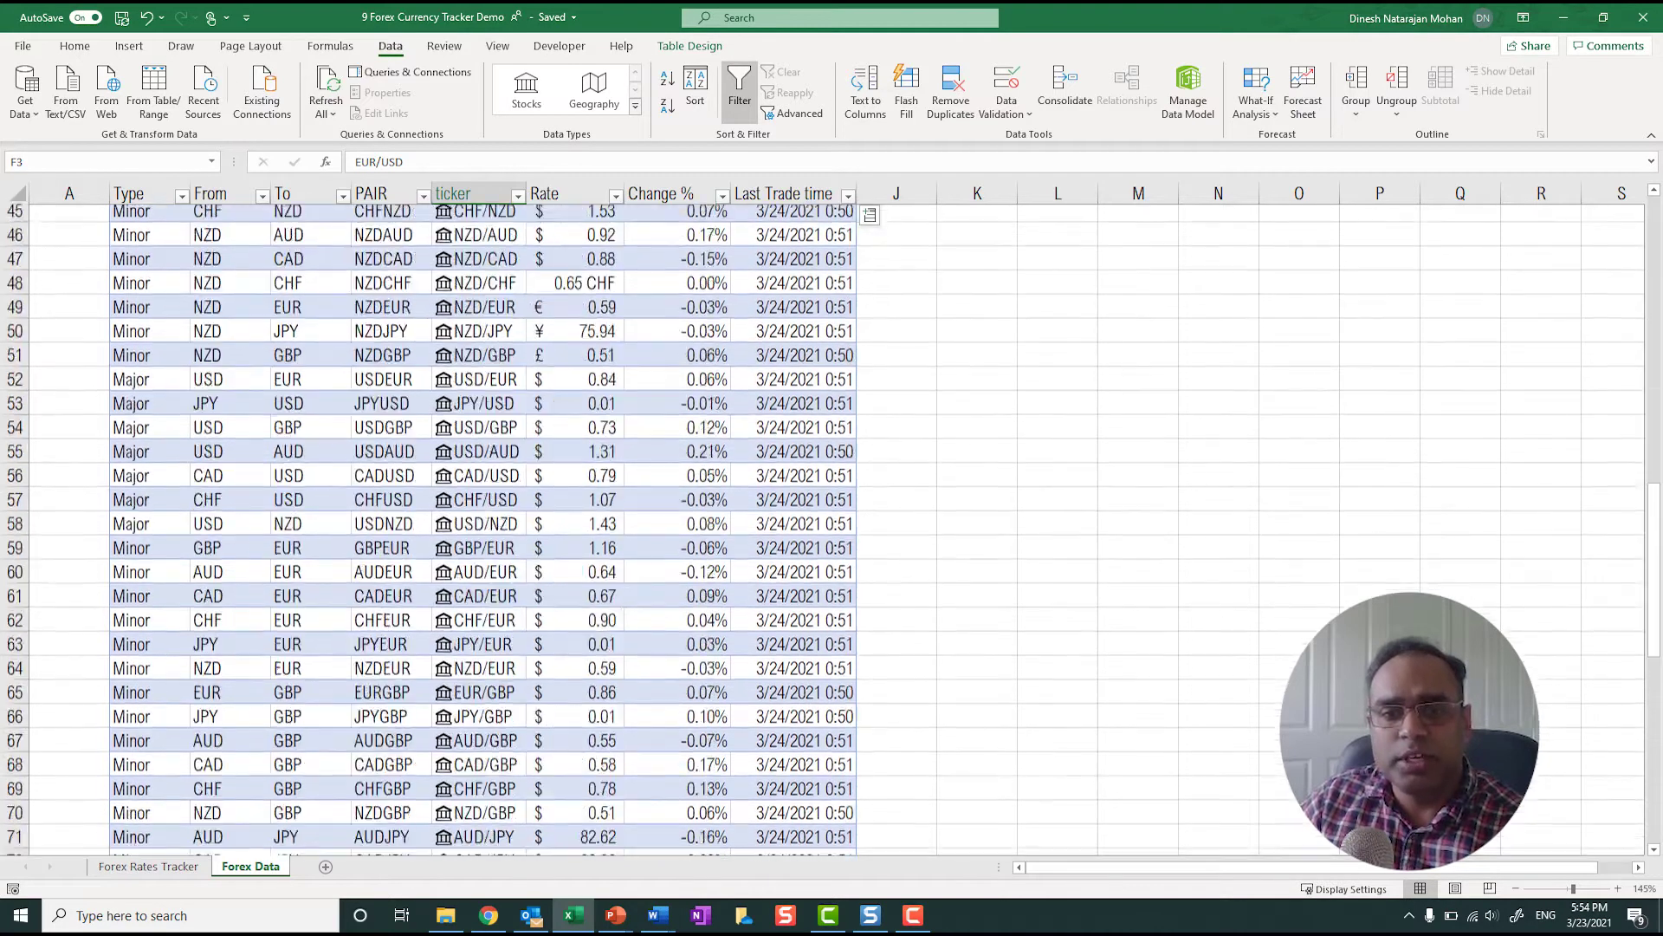
scroll(823, 529, down, 3)
scroll(823, 528, up, 3)
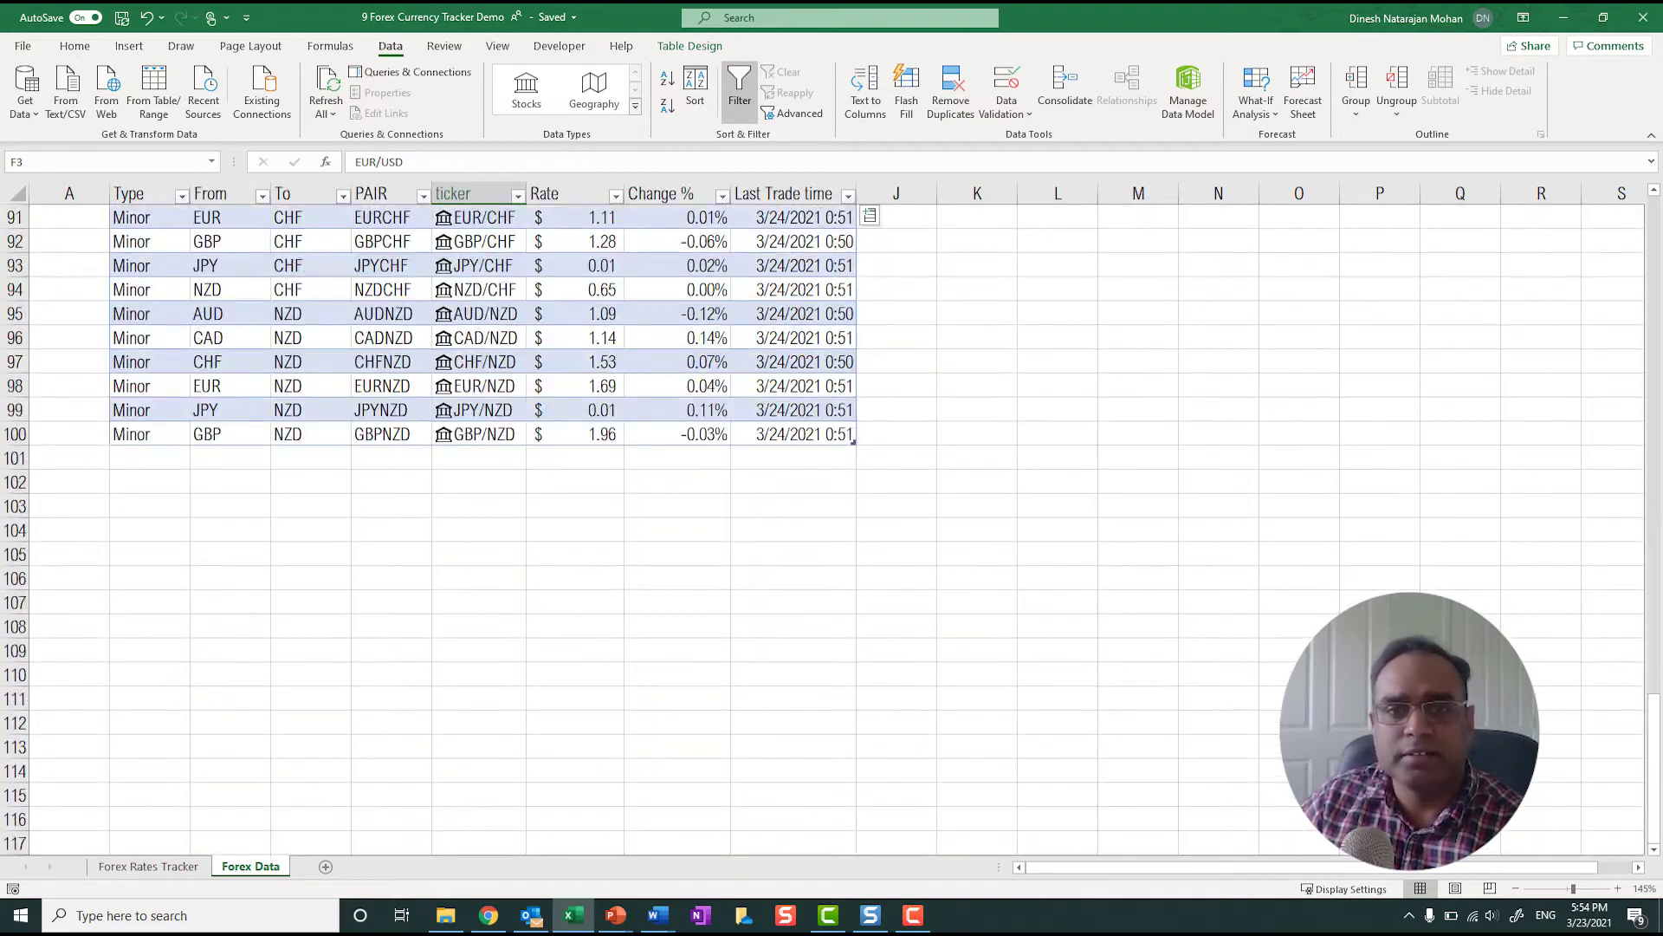
click(392, 458)
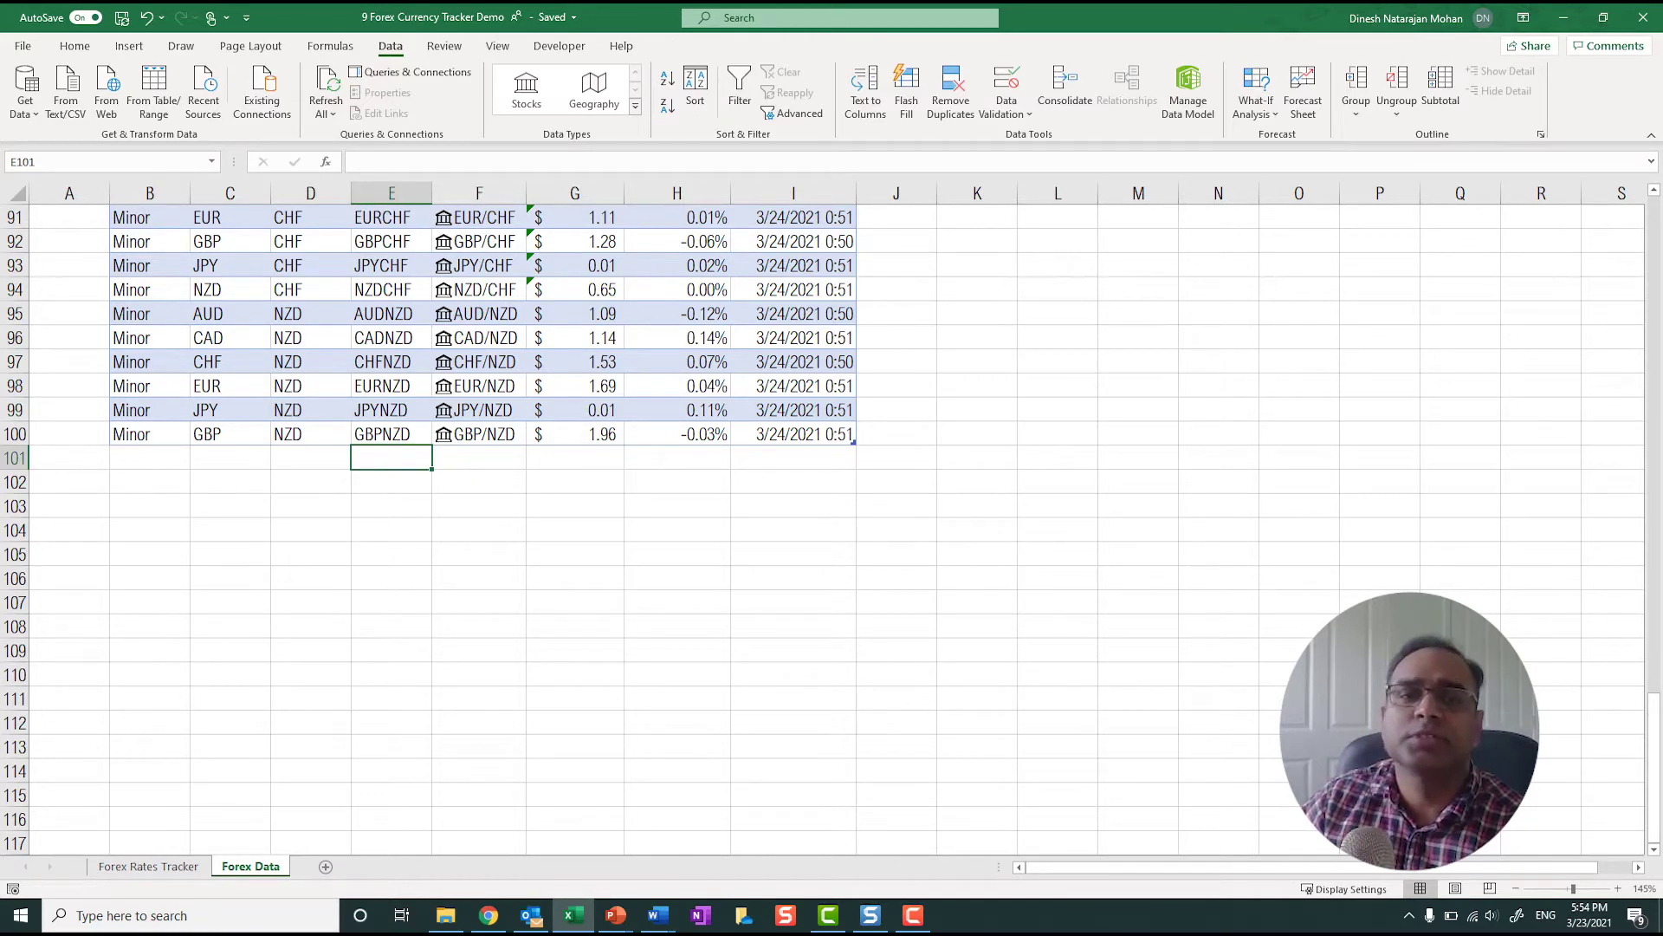
scroll(823, 529, up, 3)
scroll(823, 529, up, 19)
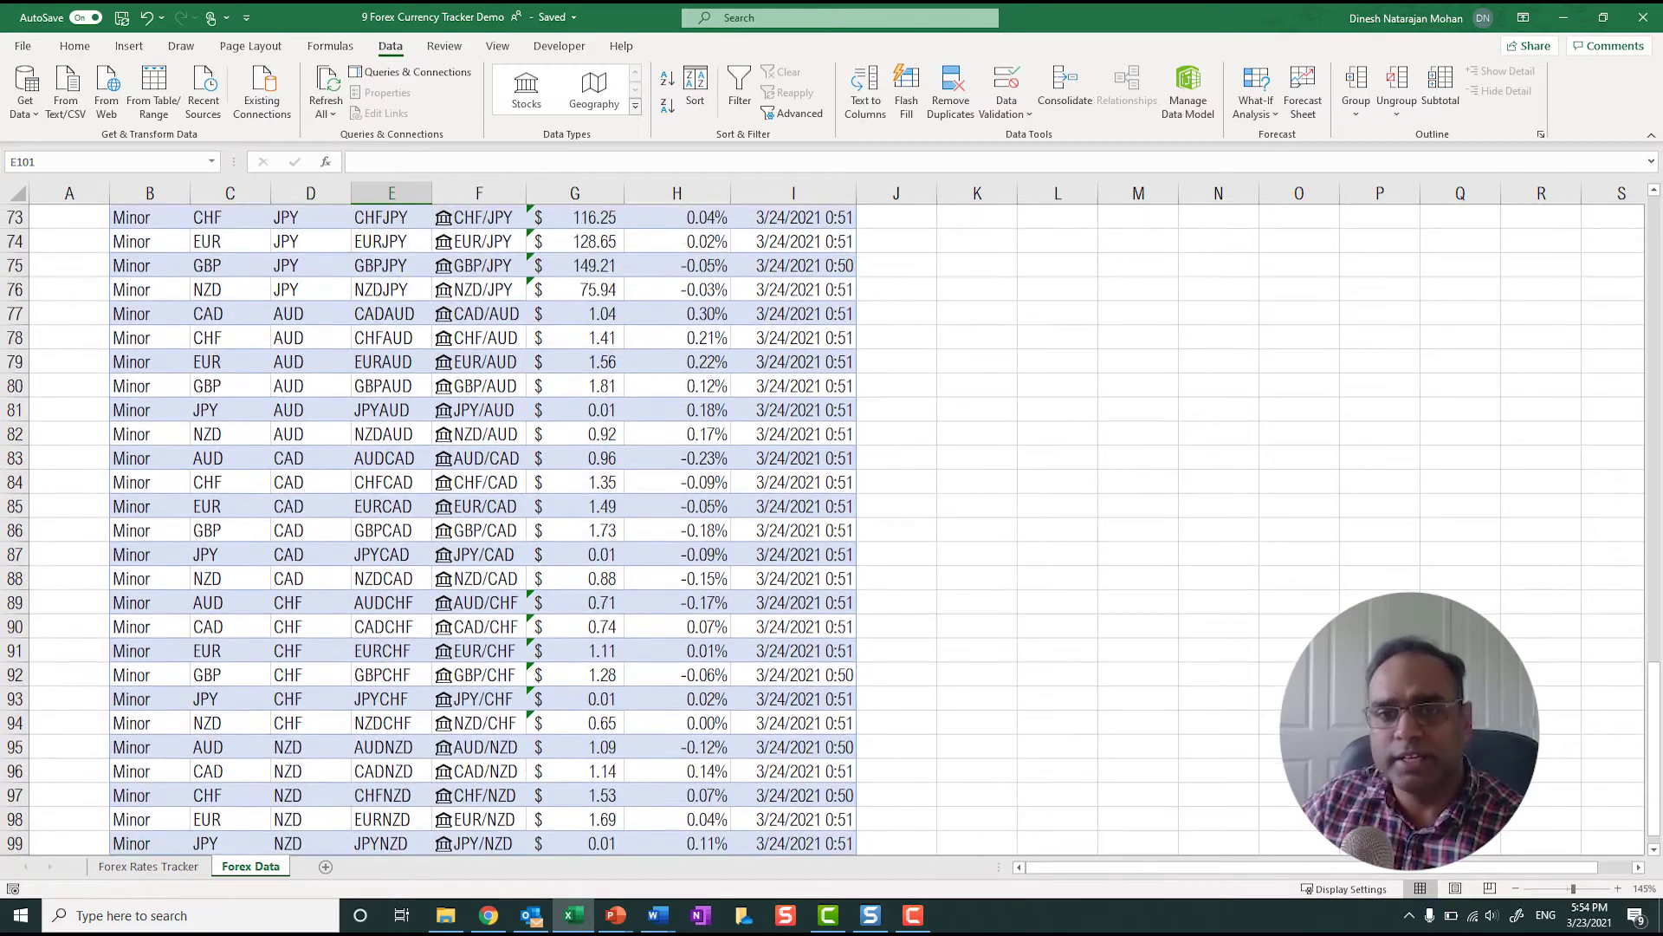
- Return to the Forex Rates Tracker sheet and examine the Price test, Rate lookup and Change % lookup in cell C4's formula
scroll(823, 529, up, 8)
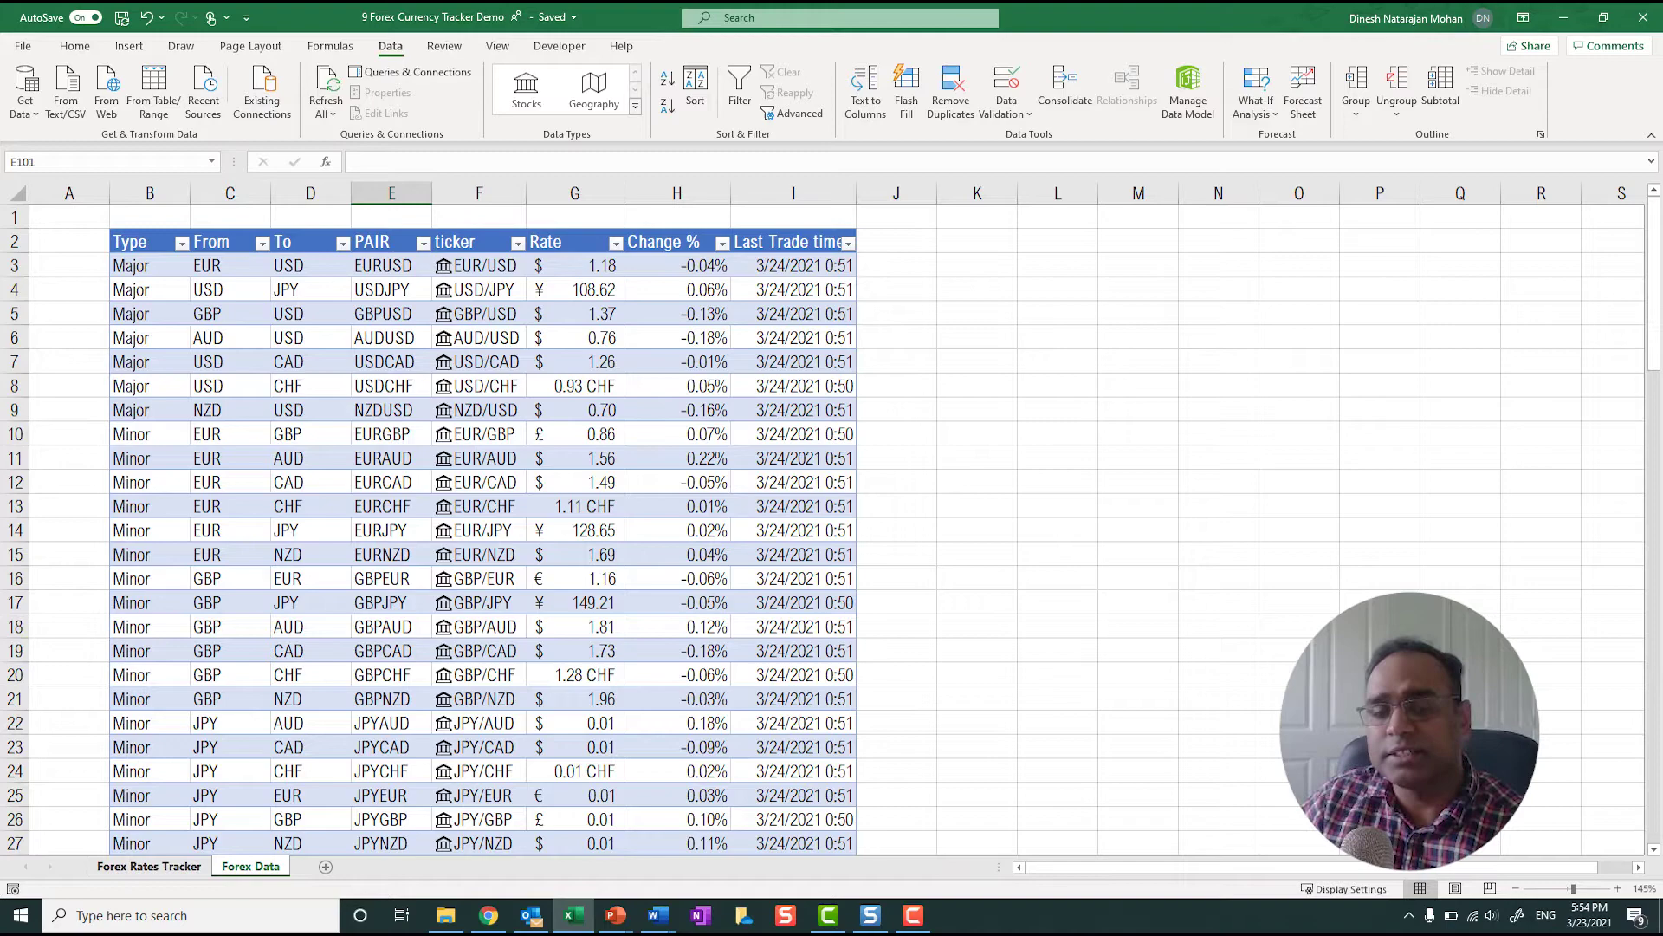
click(149, 866)
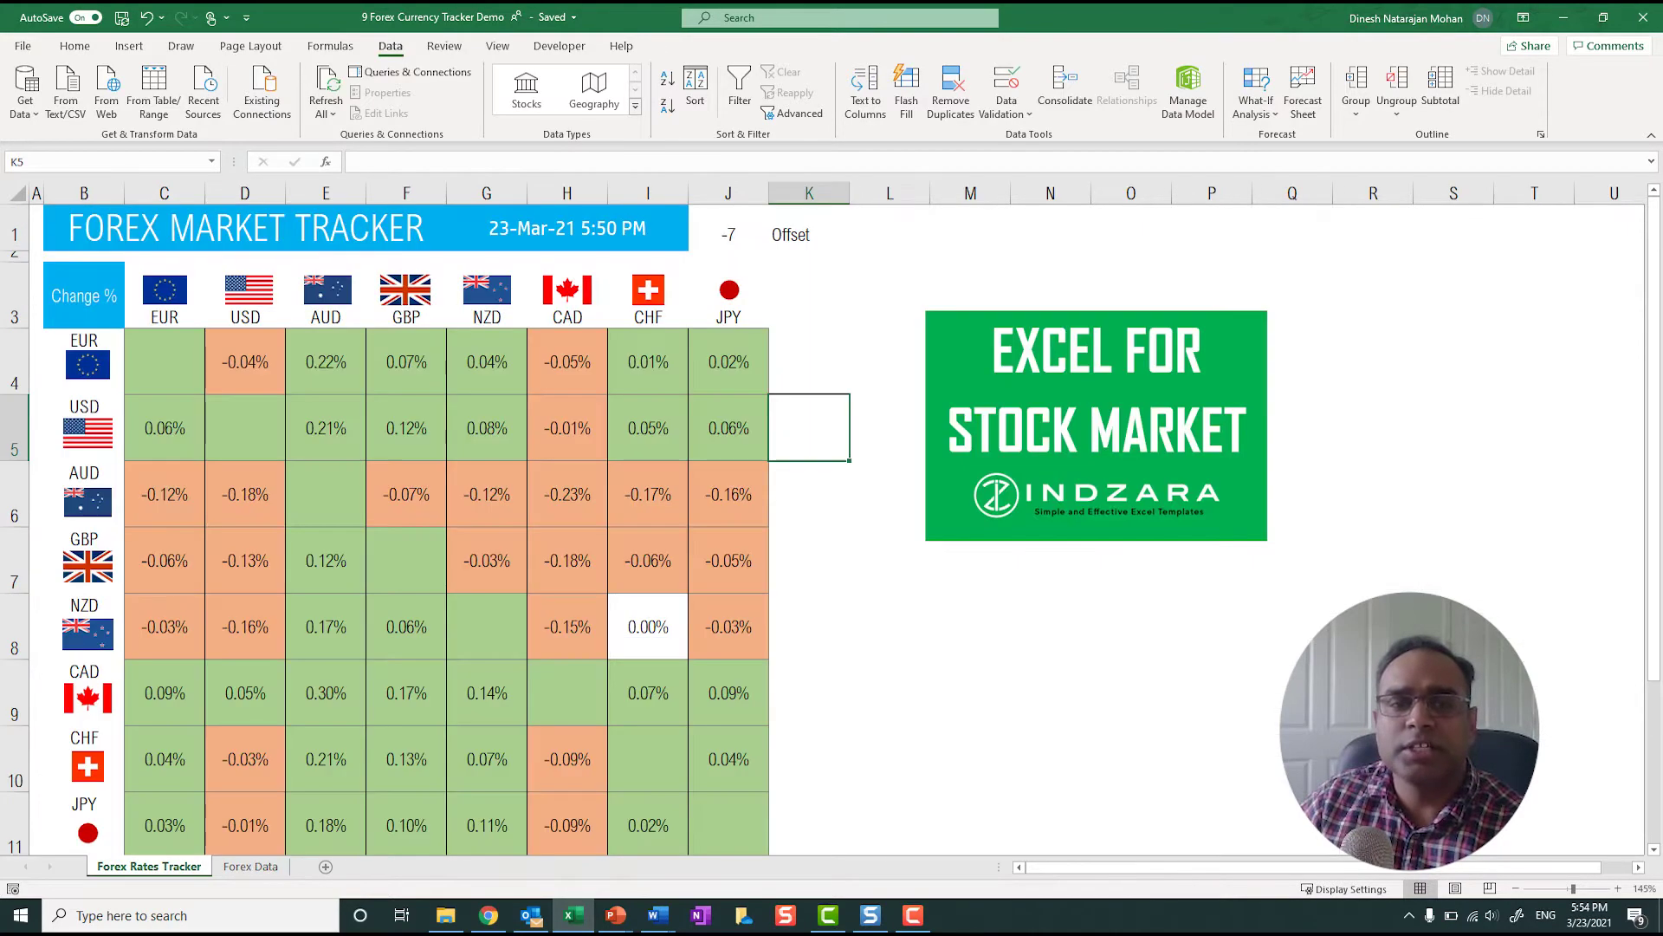
click(165, 361)
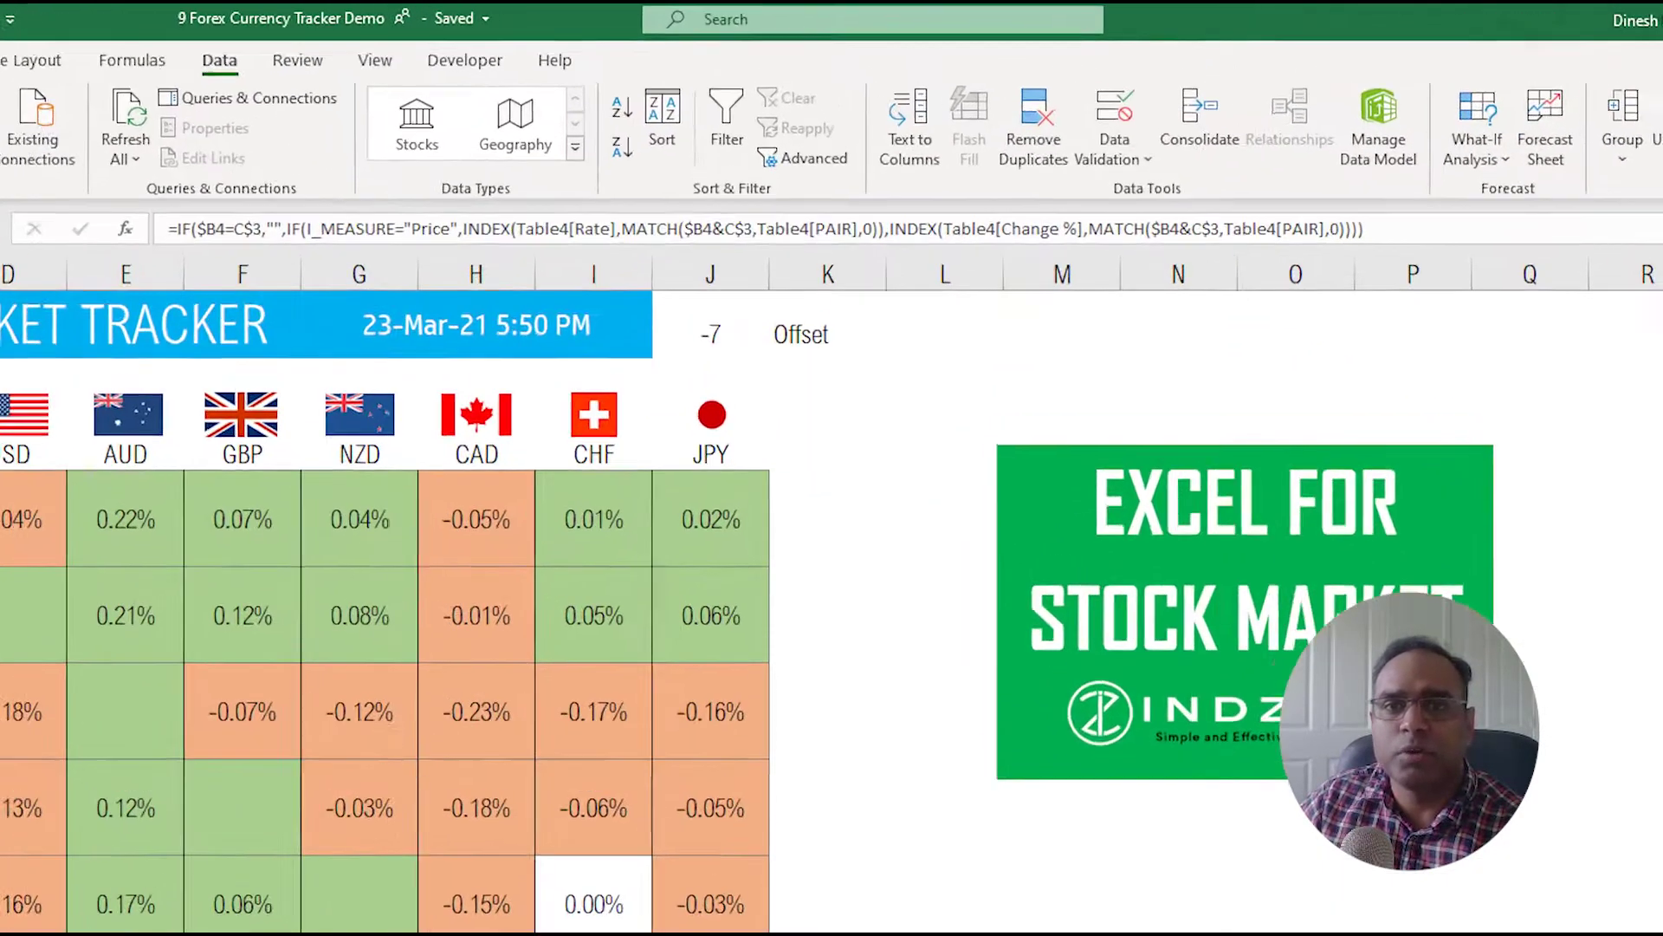
drag(460, 162, 578, 162)
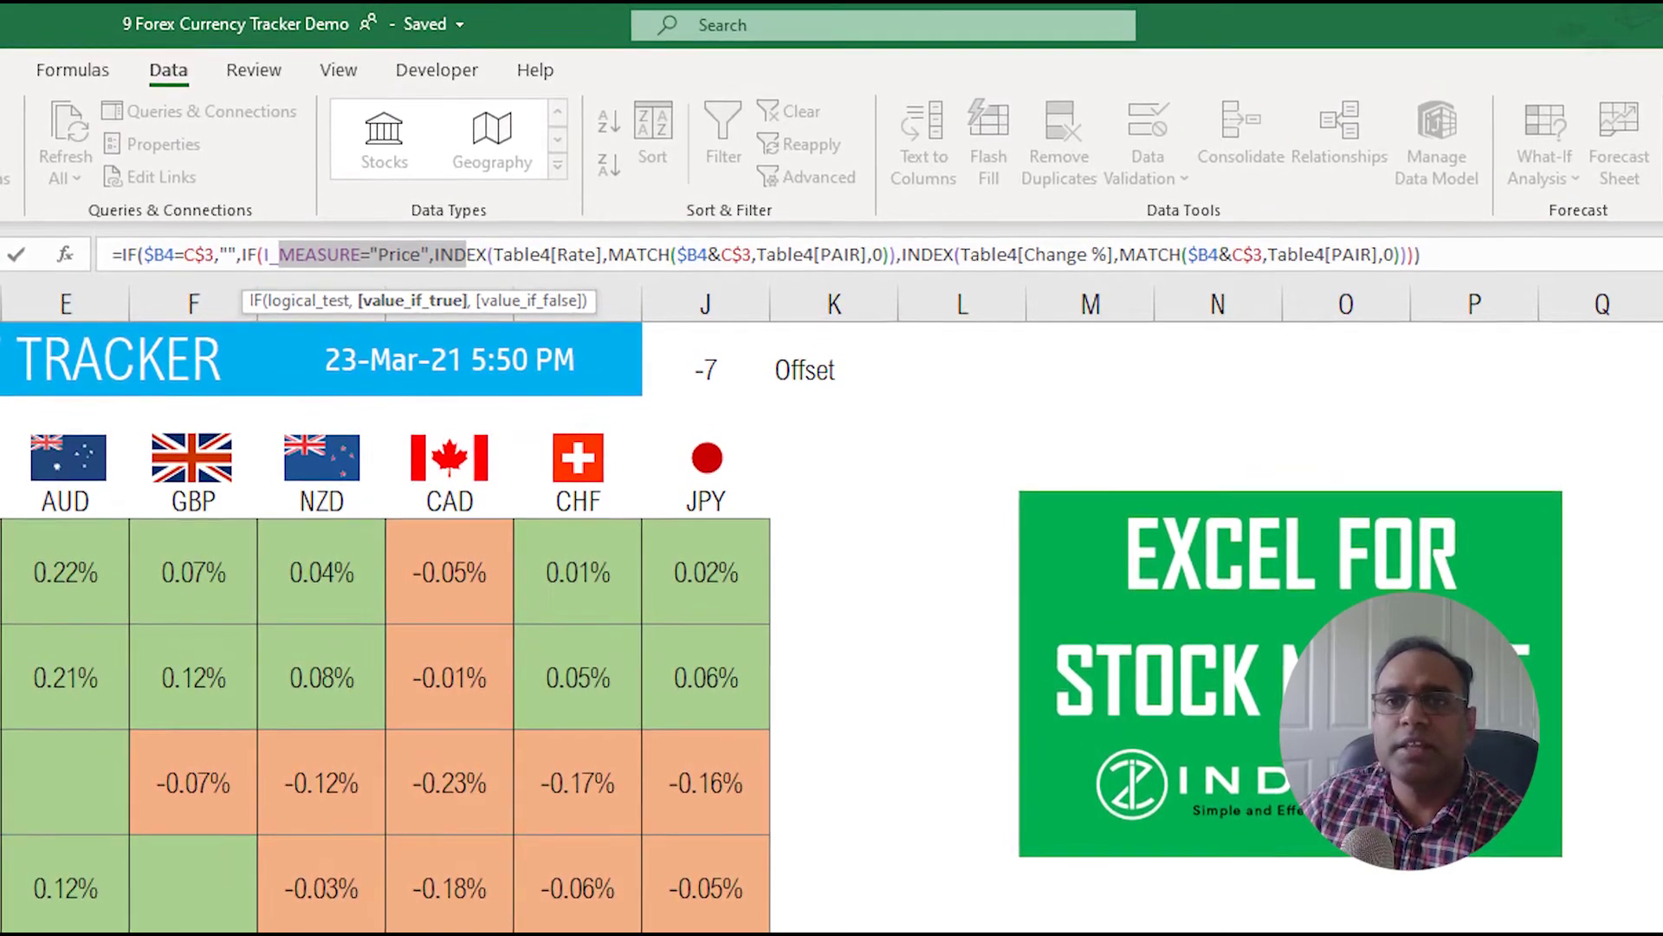
drag(541, 254, 671, 254)
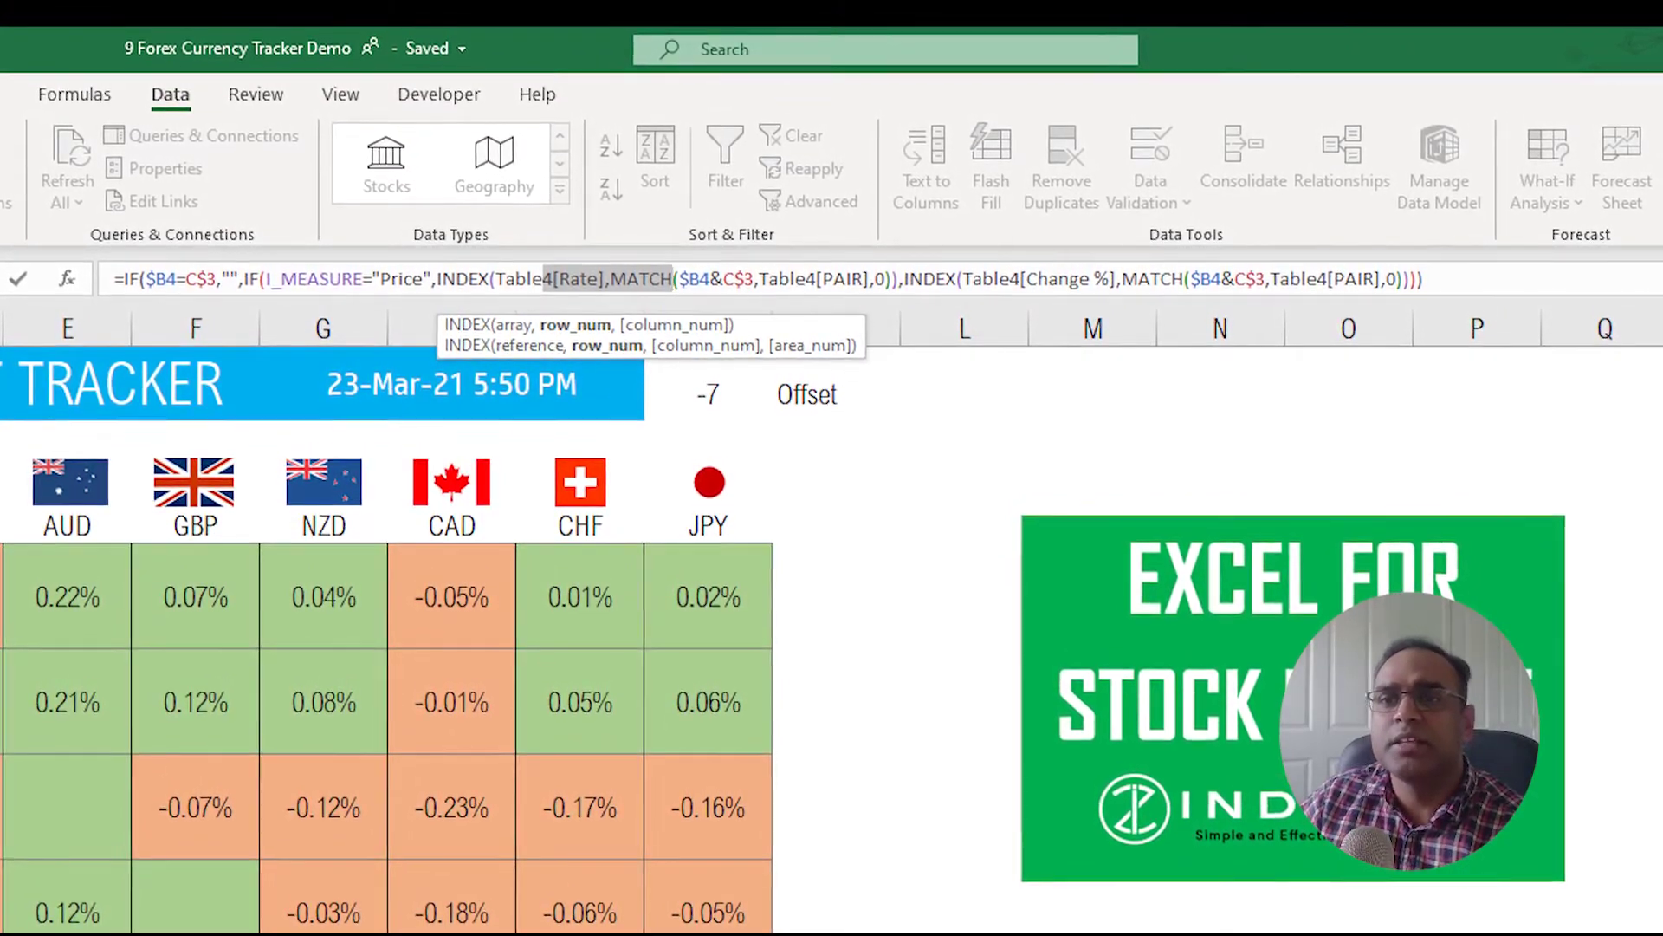
drag(1037, 278, 1121, 278)
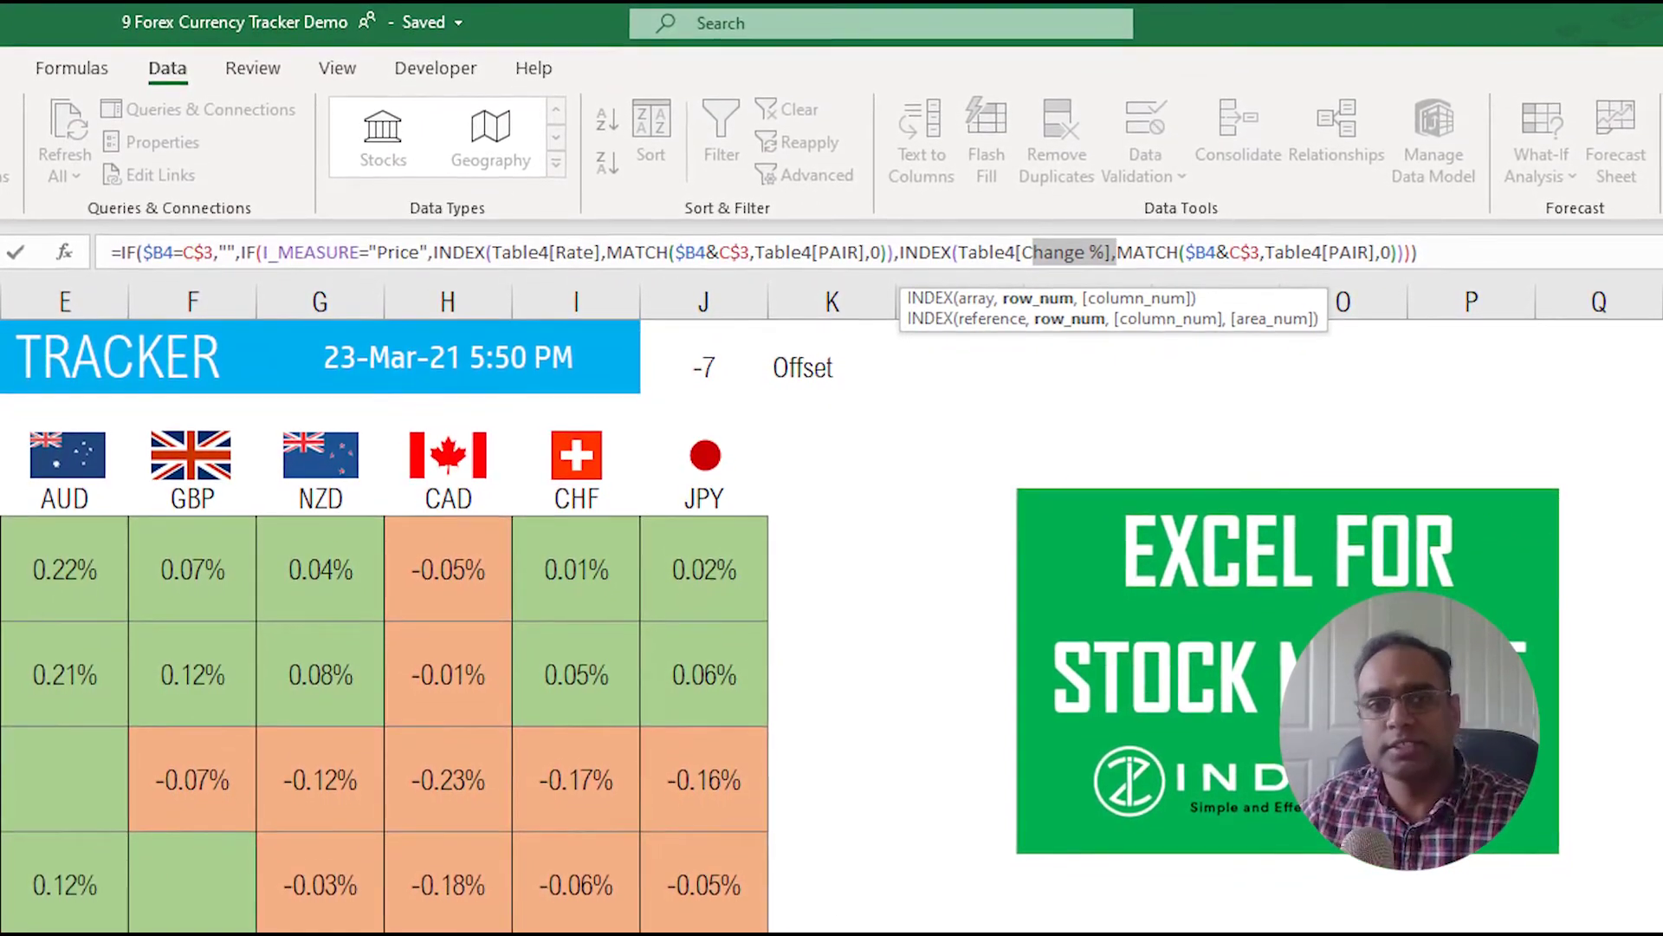
key(Escape)
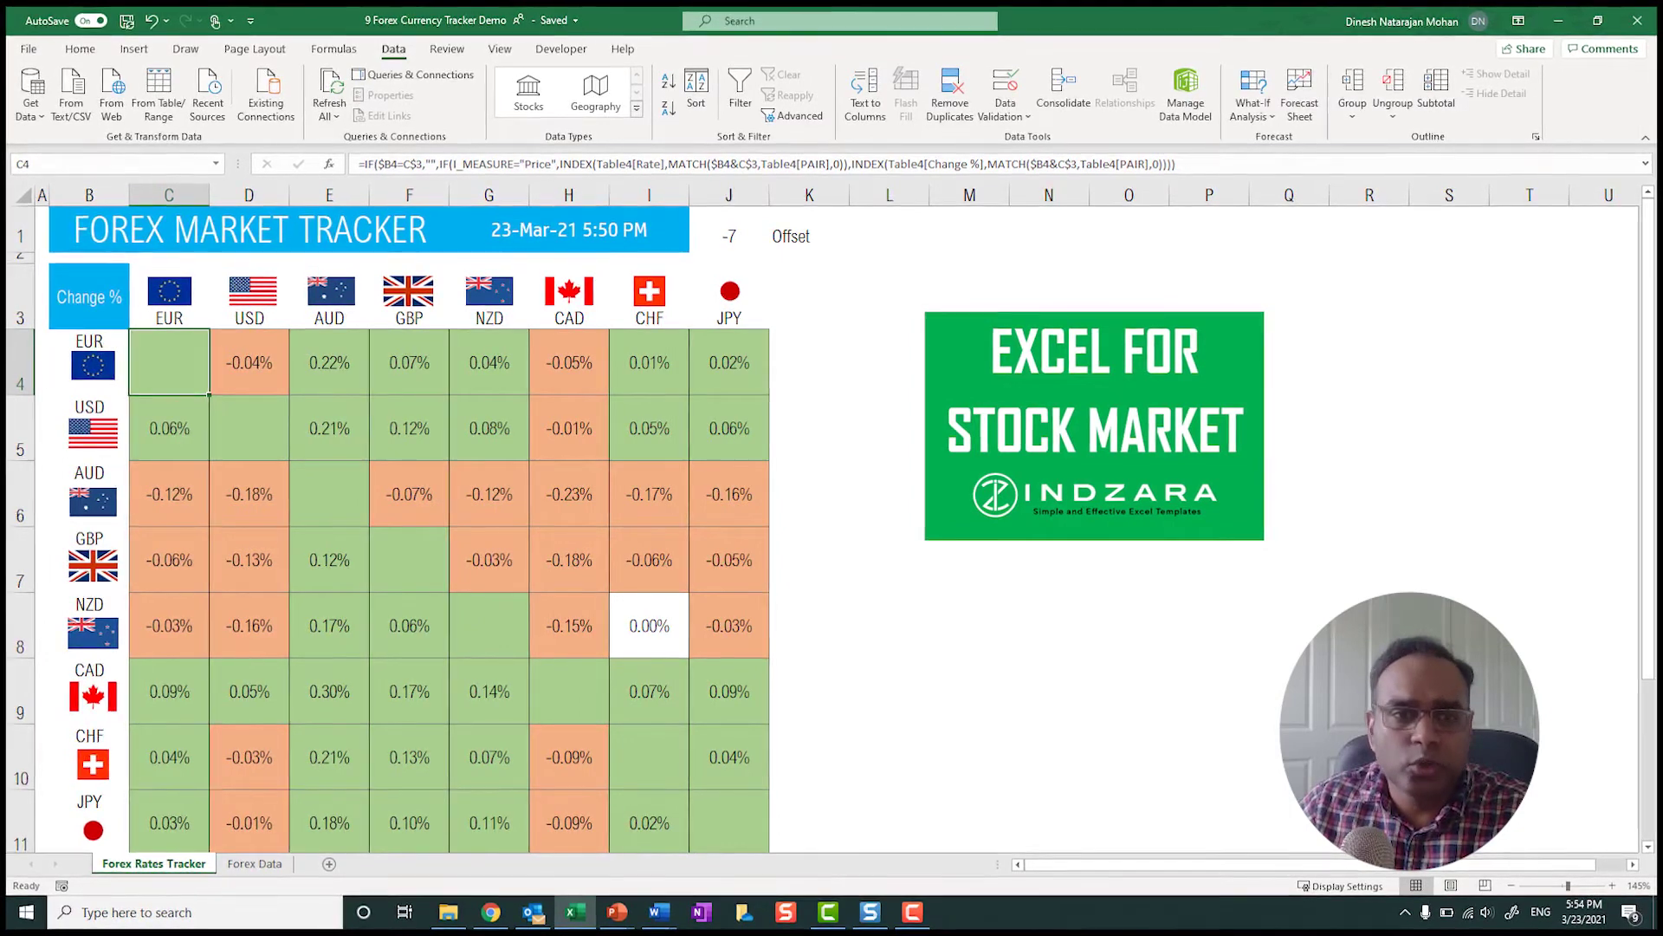
- Check the EUR row and column headers and examine the empty-text result in cell C4's formula without changing it
click(89, 343)
click(169, 317)
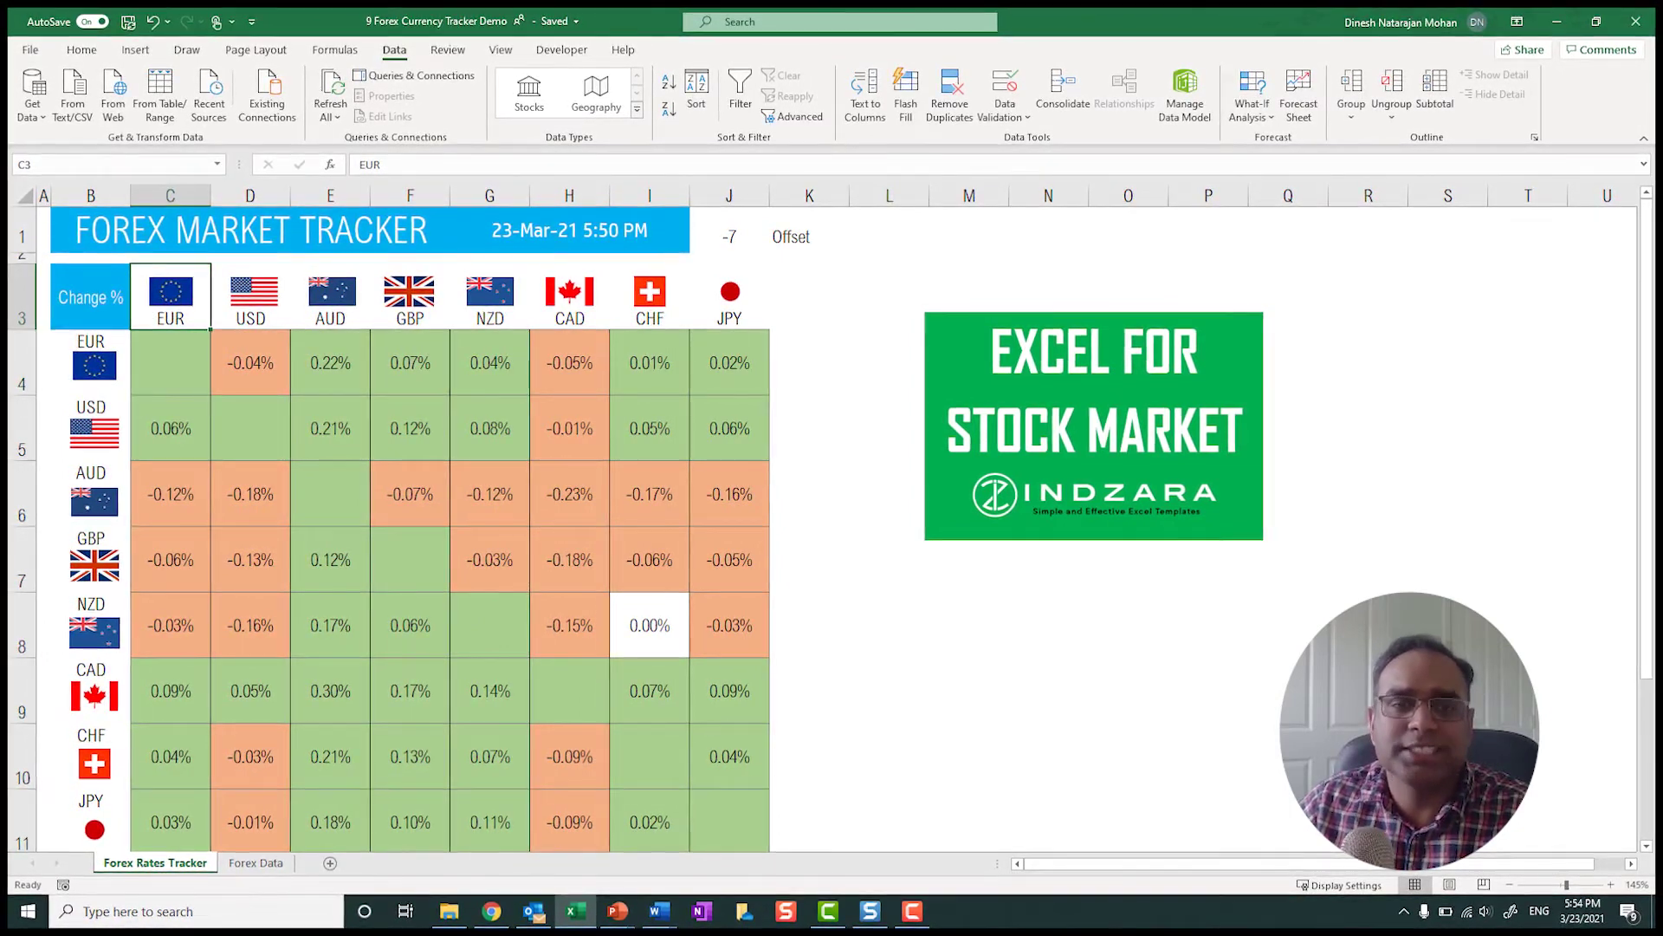
key(Down)
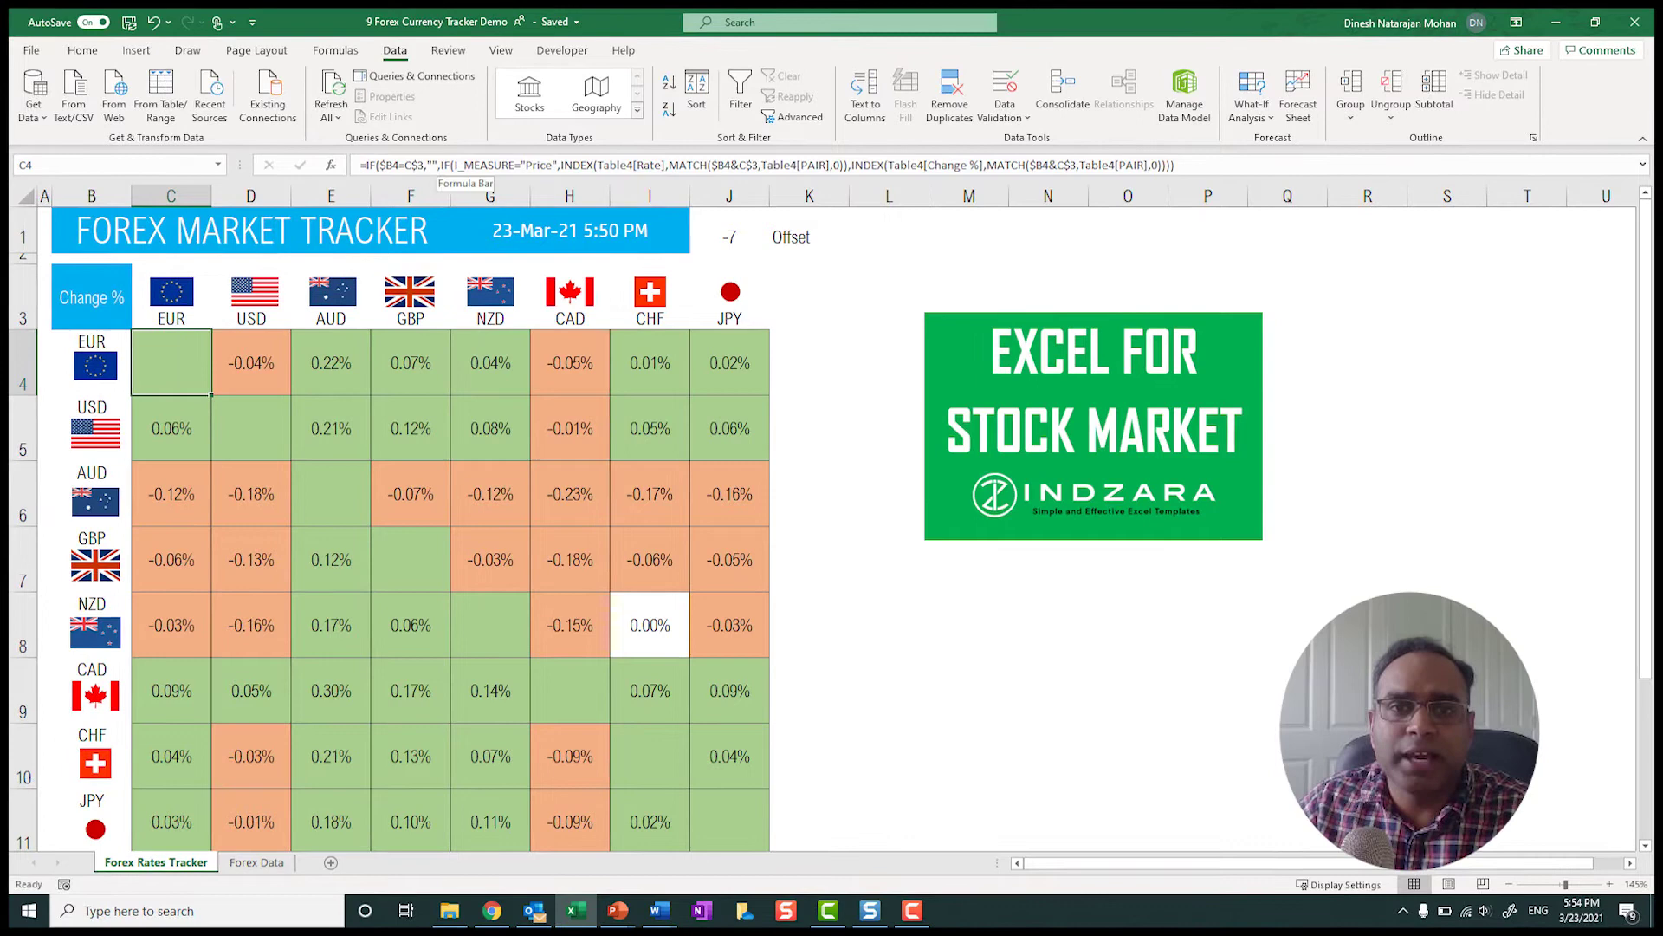
double_click(431, 164)
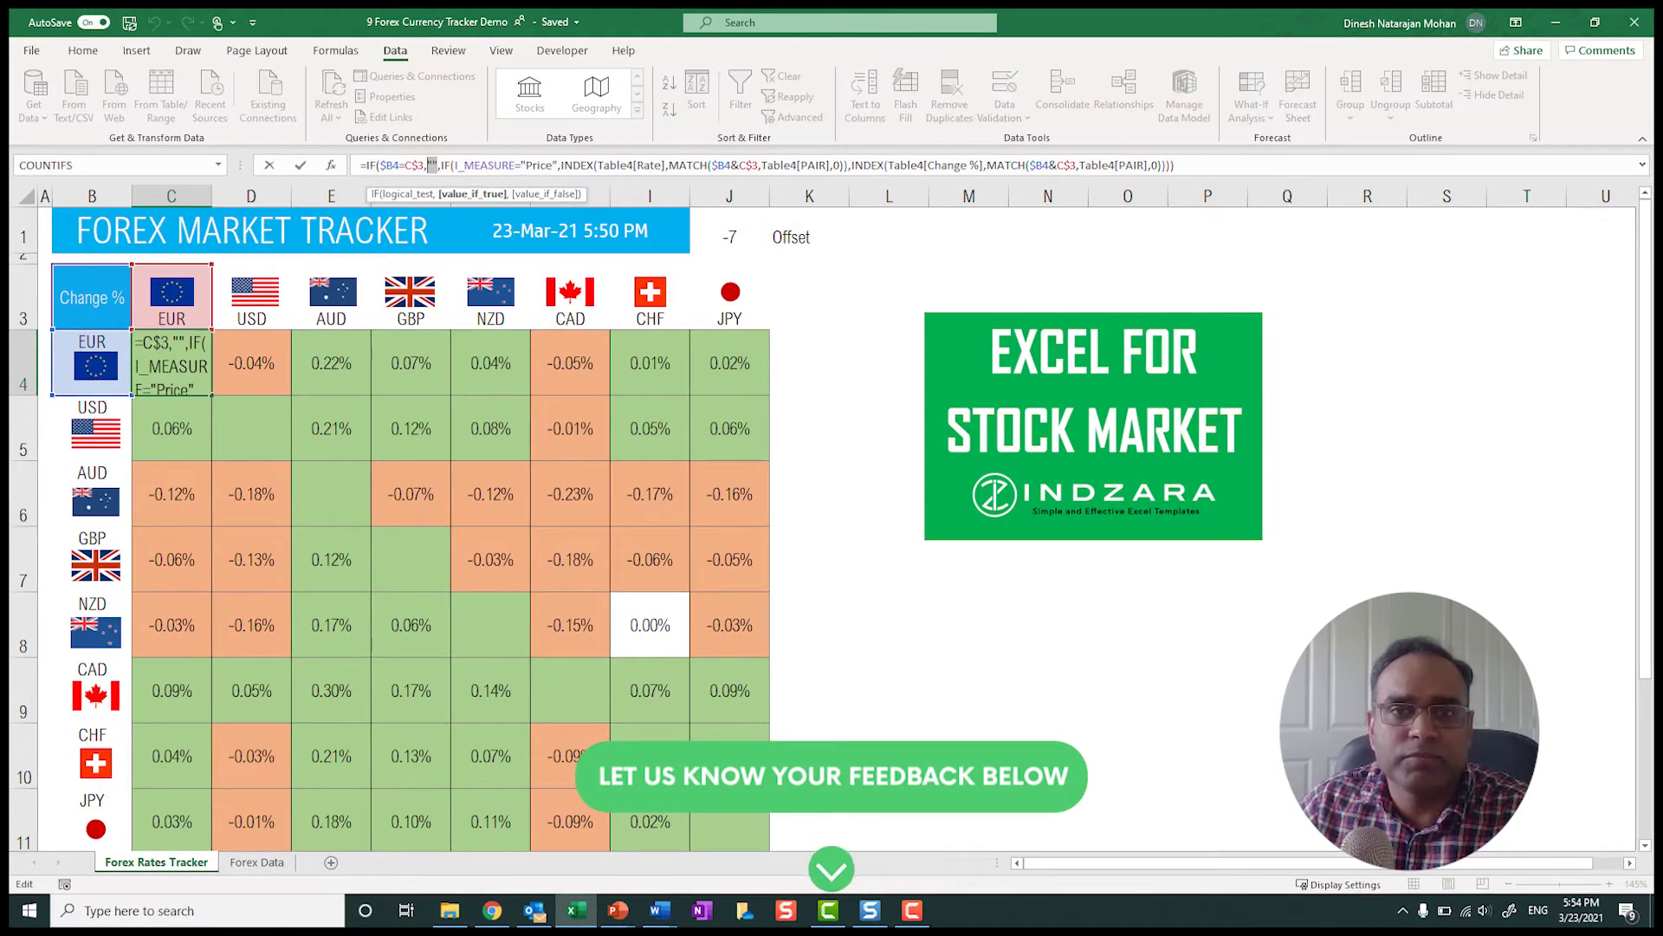
key(Escape)
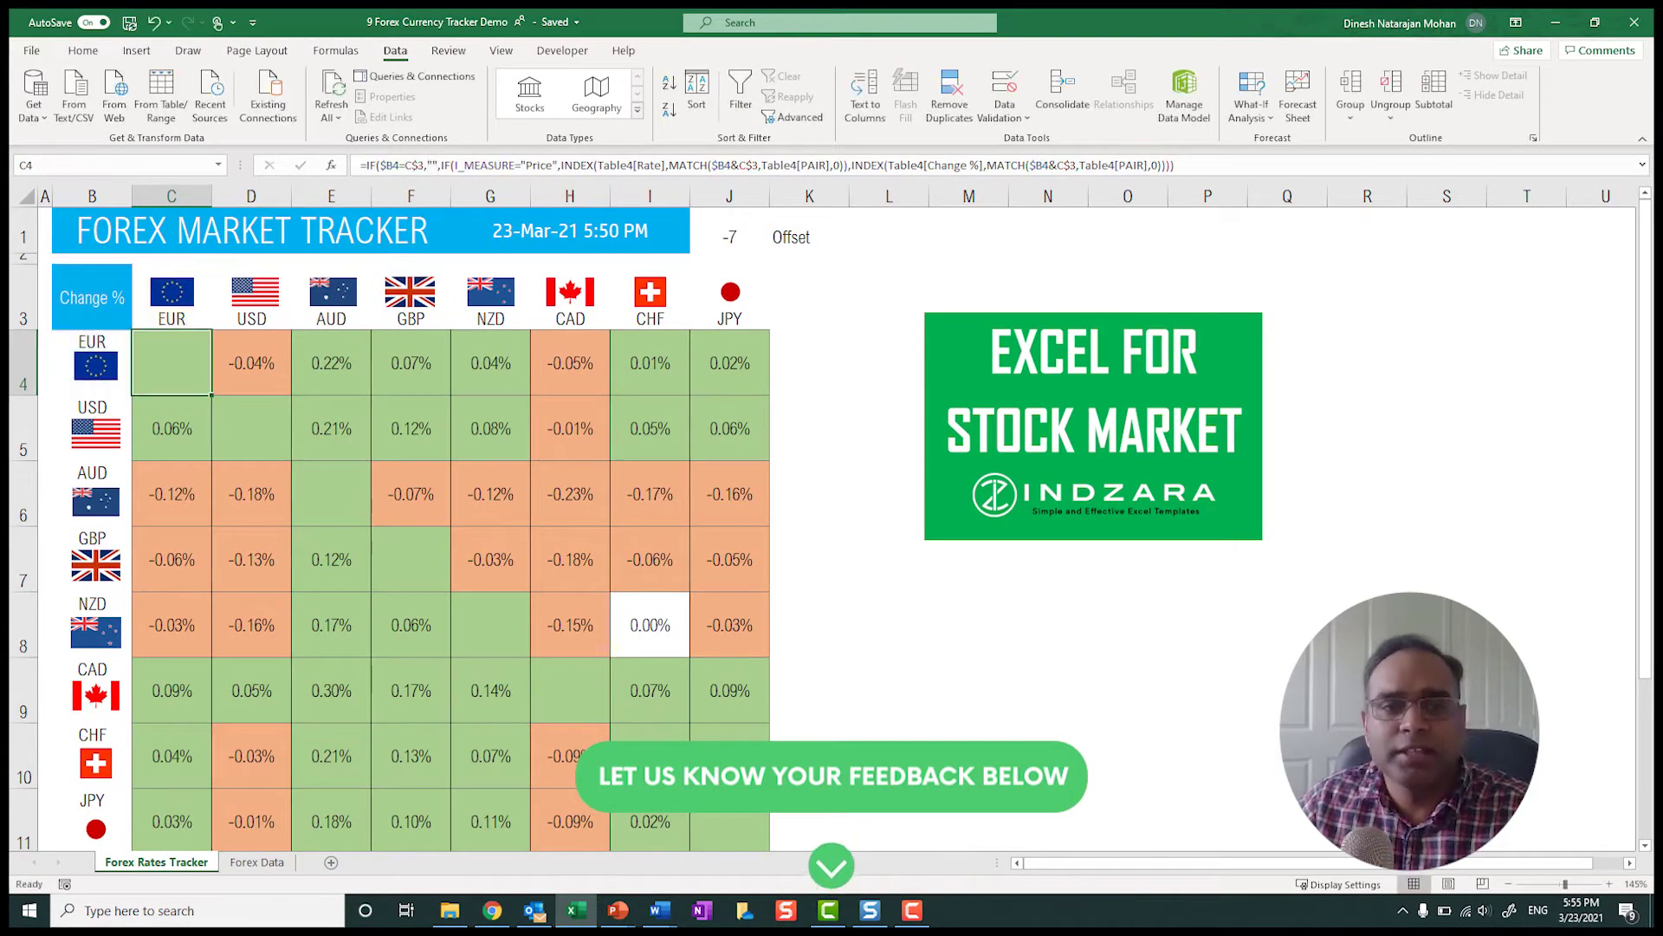
- Step through the same-currency diagonal cells of the matrix from D5 to J11 to inspect their formulas
key(Down)
key(Right)
key(Down)
key(Right)
key(Down)
key(Right)
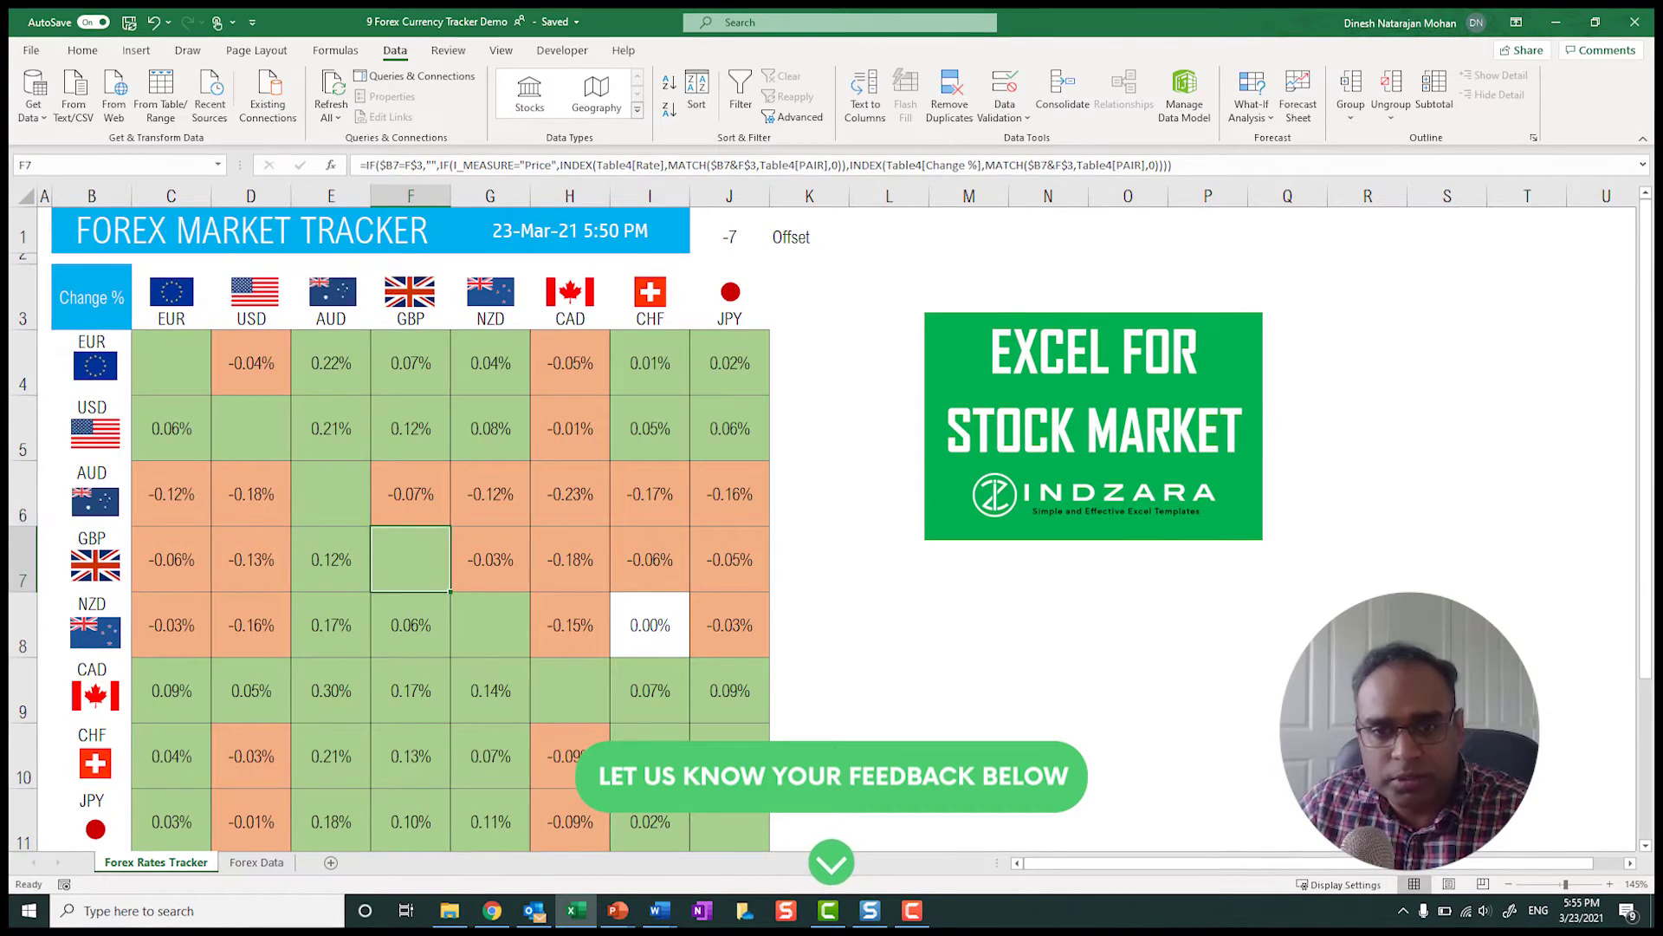
key(Down)
key(Right)
key(Down)
key(Right)
key(Down)
key(Right)
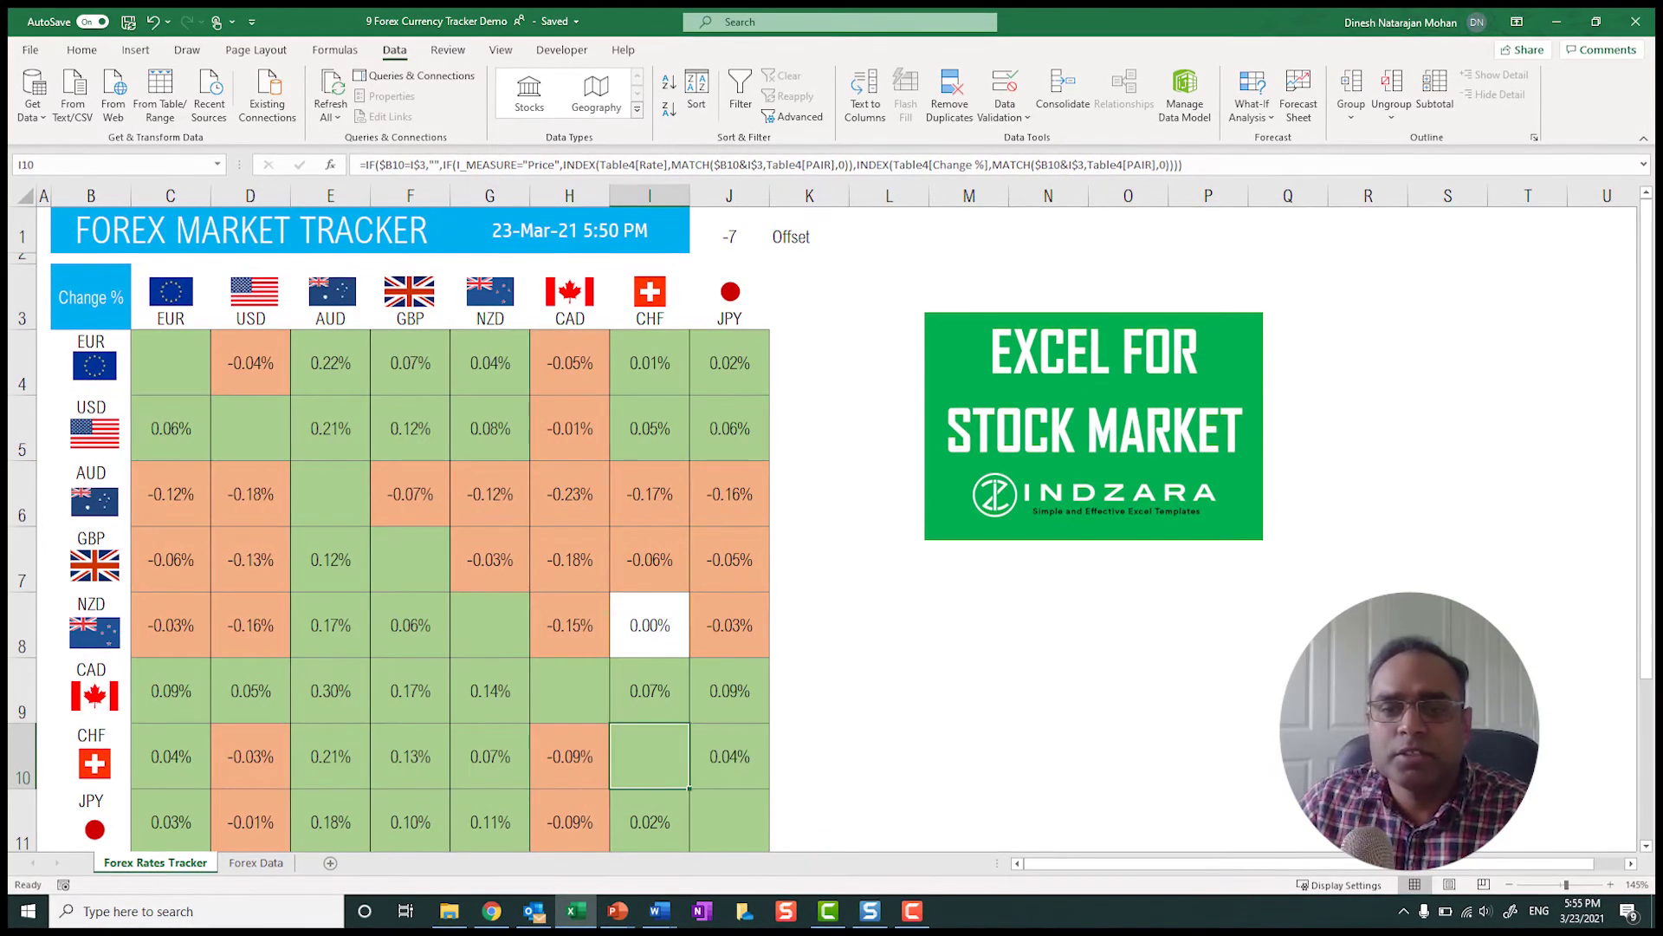
key(Down)
key(Right)
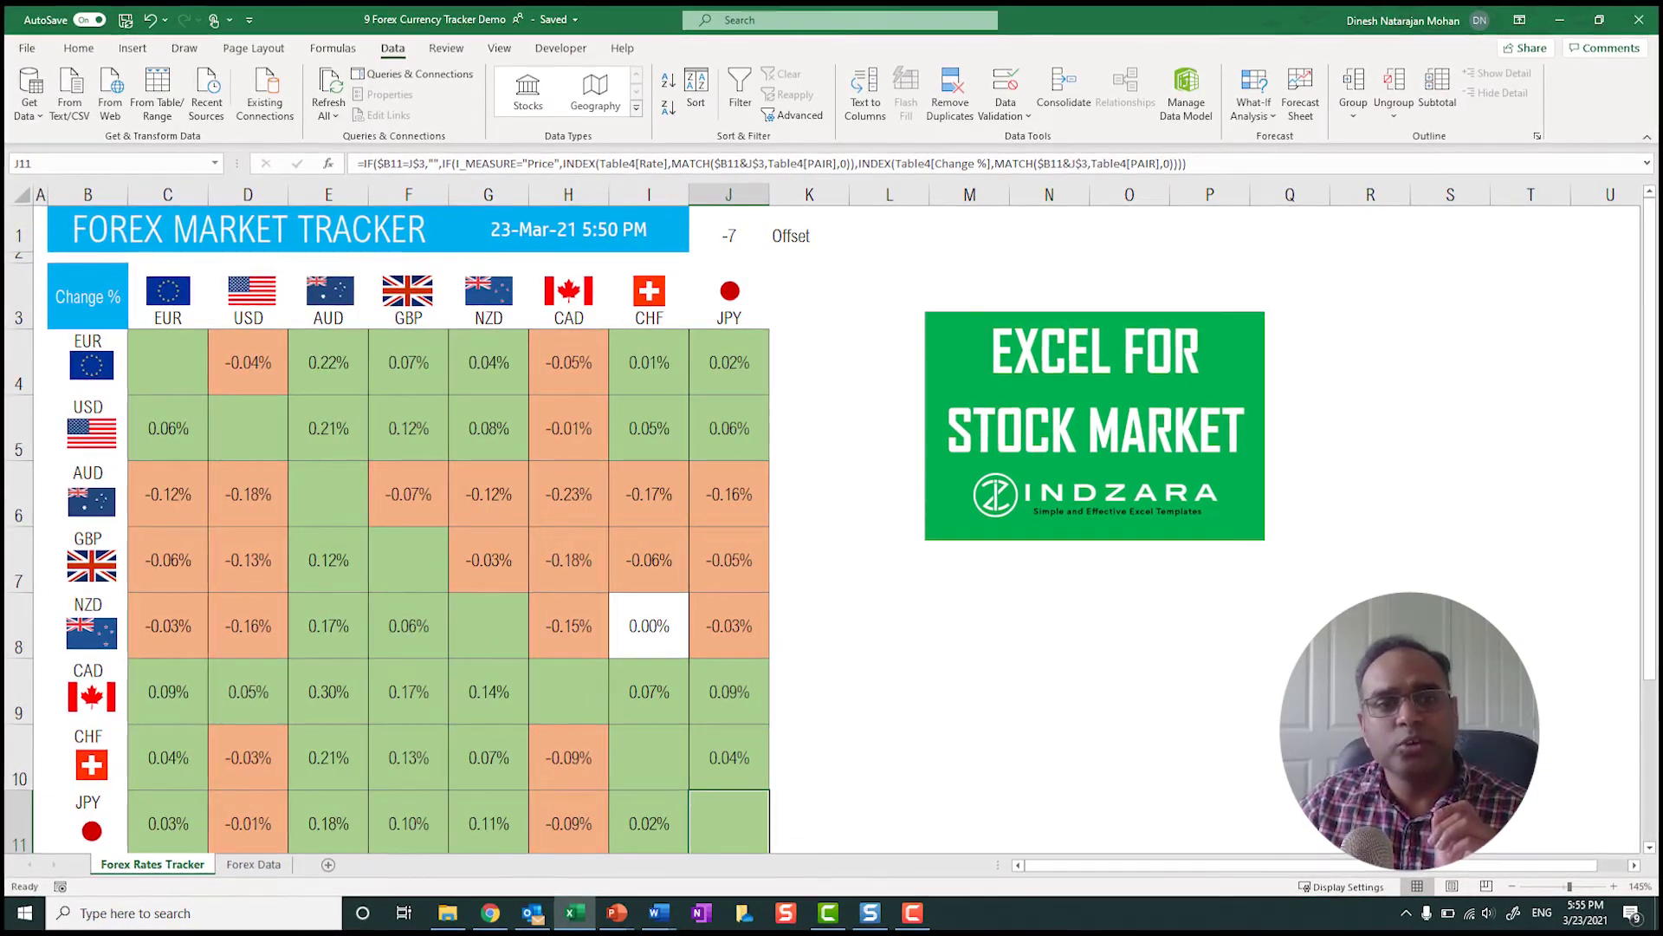
- Select the whole rate matrix C4:J11 and open the manager for its conditional formatting rules
click(168, 362)
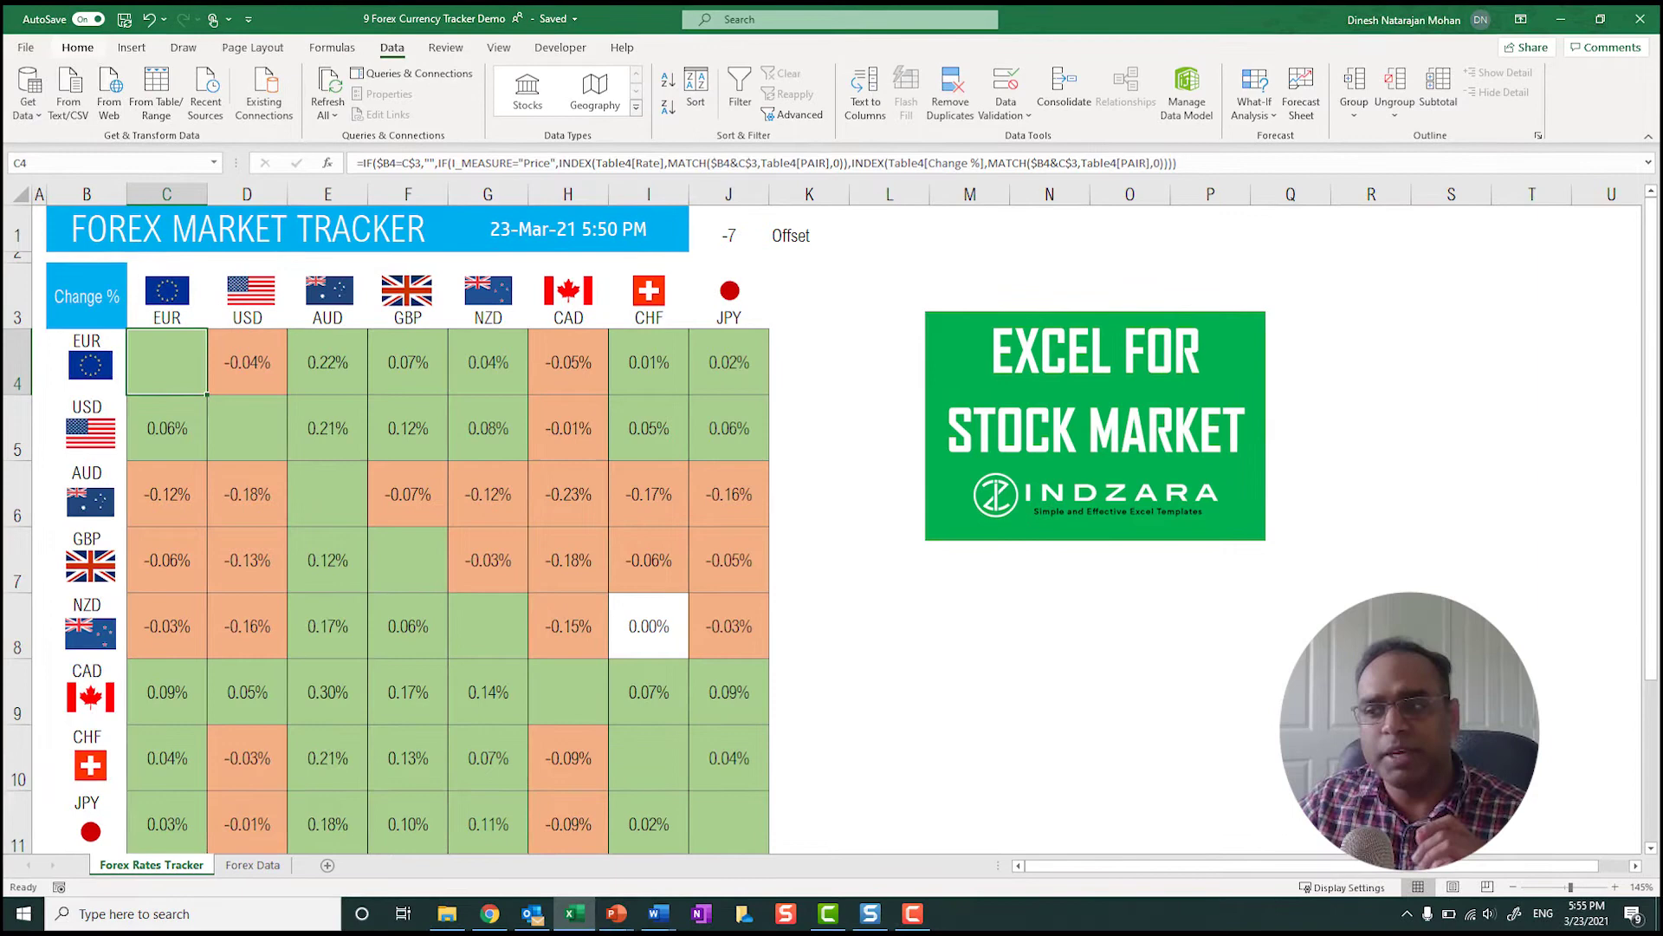
click(77, 47)
click(745, 95)
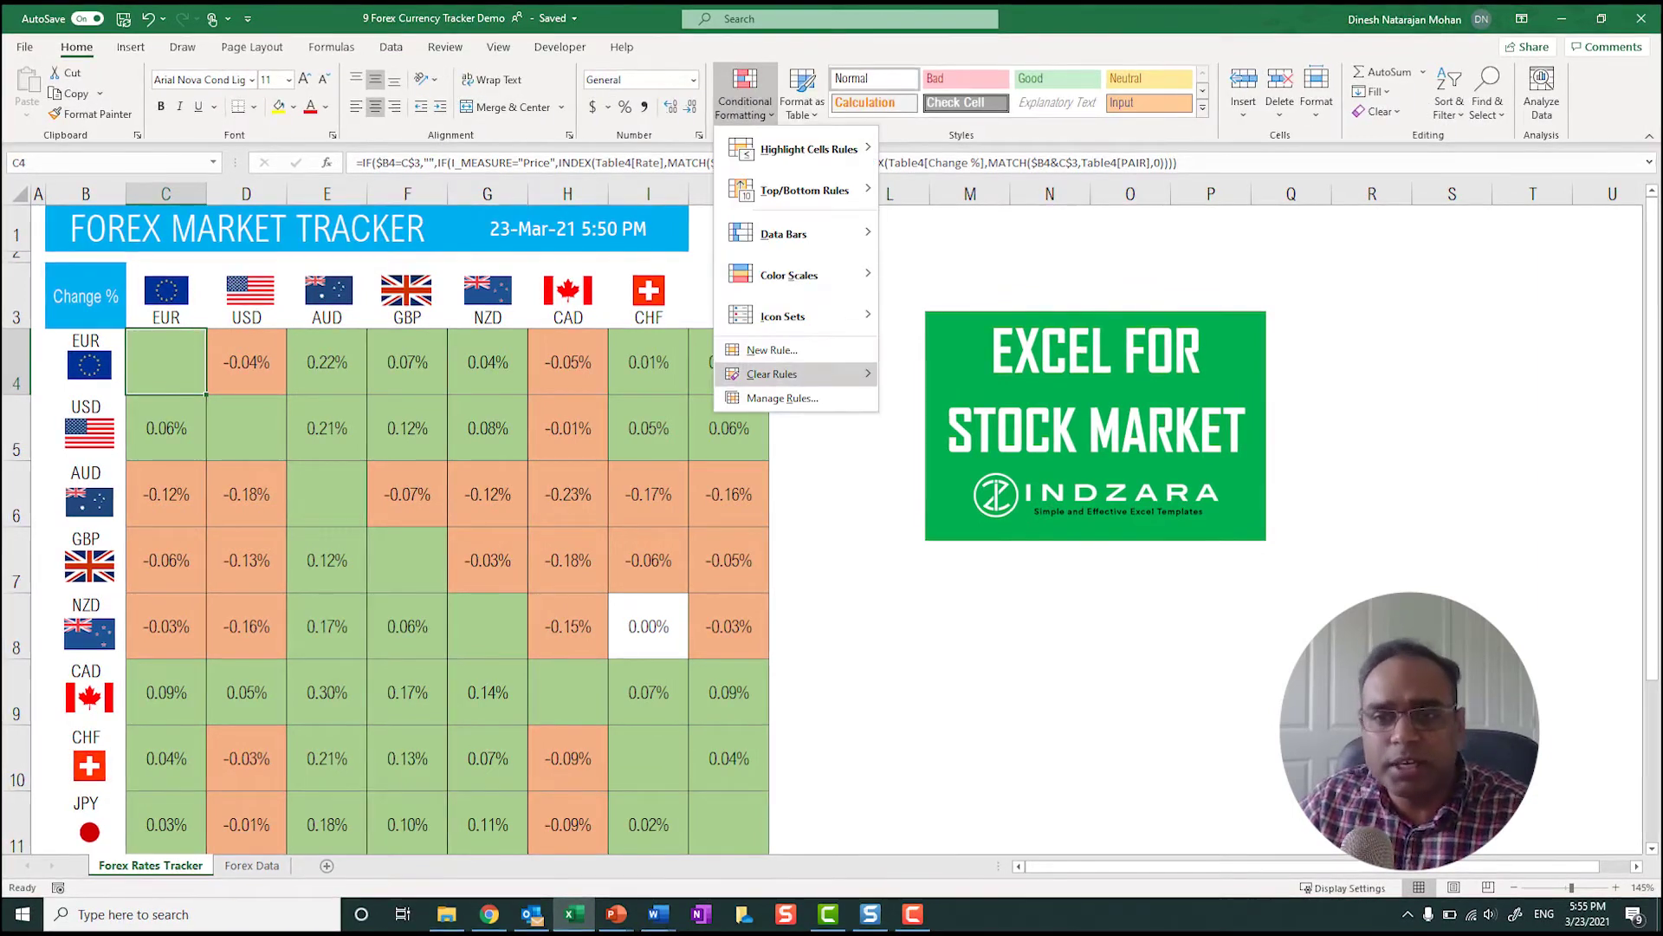
click(782, 398)
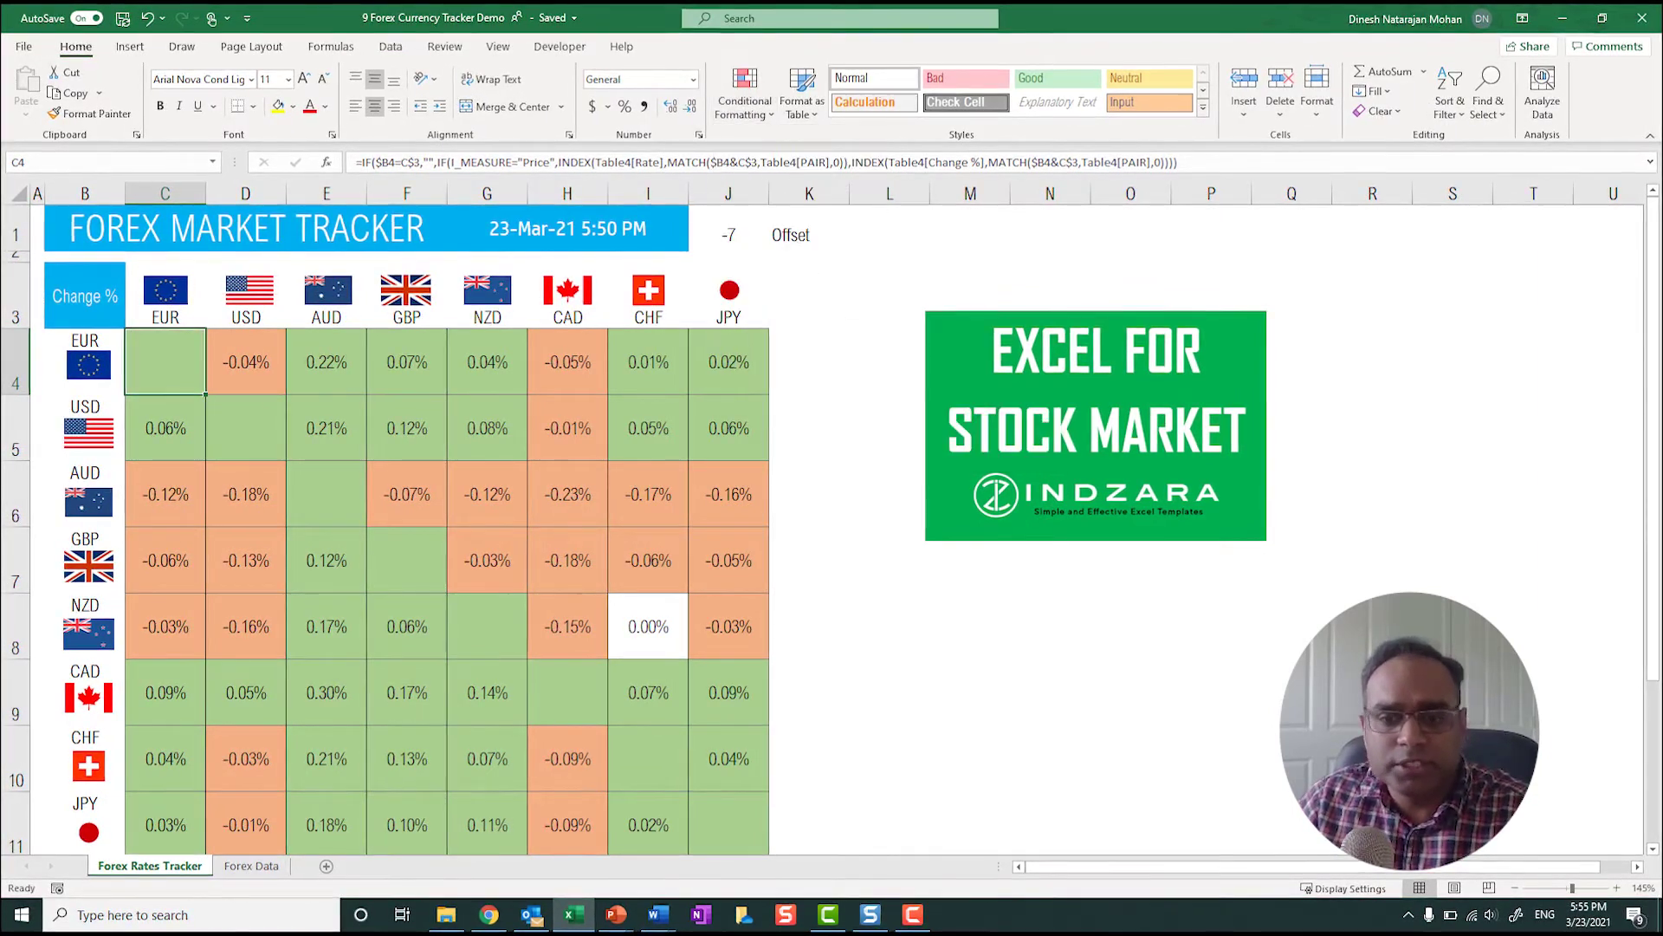
key(ctrl+shift+Right)
key(ctrl+shift+Down)
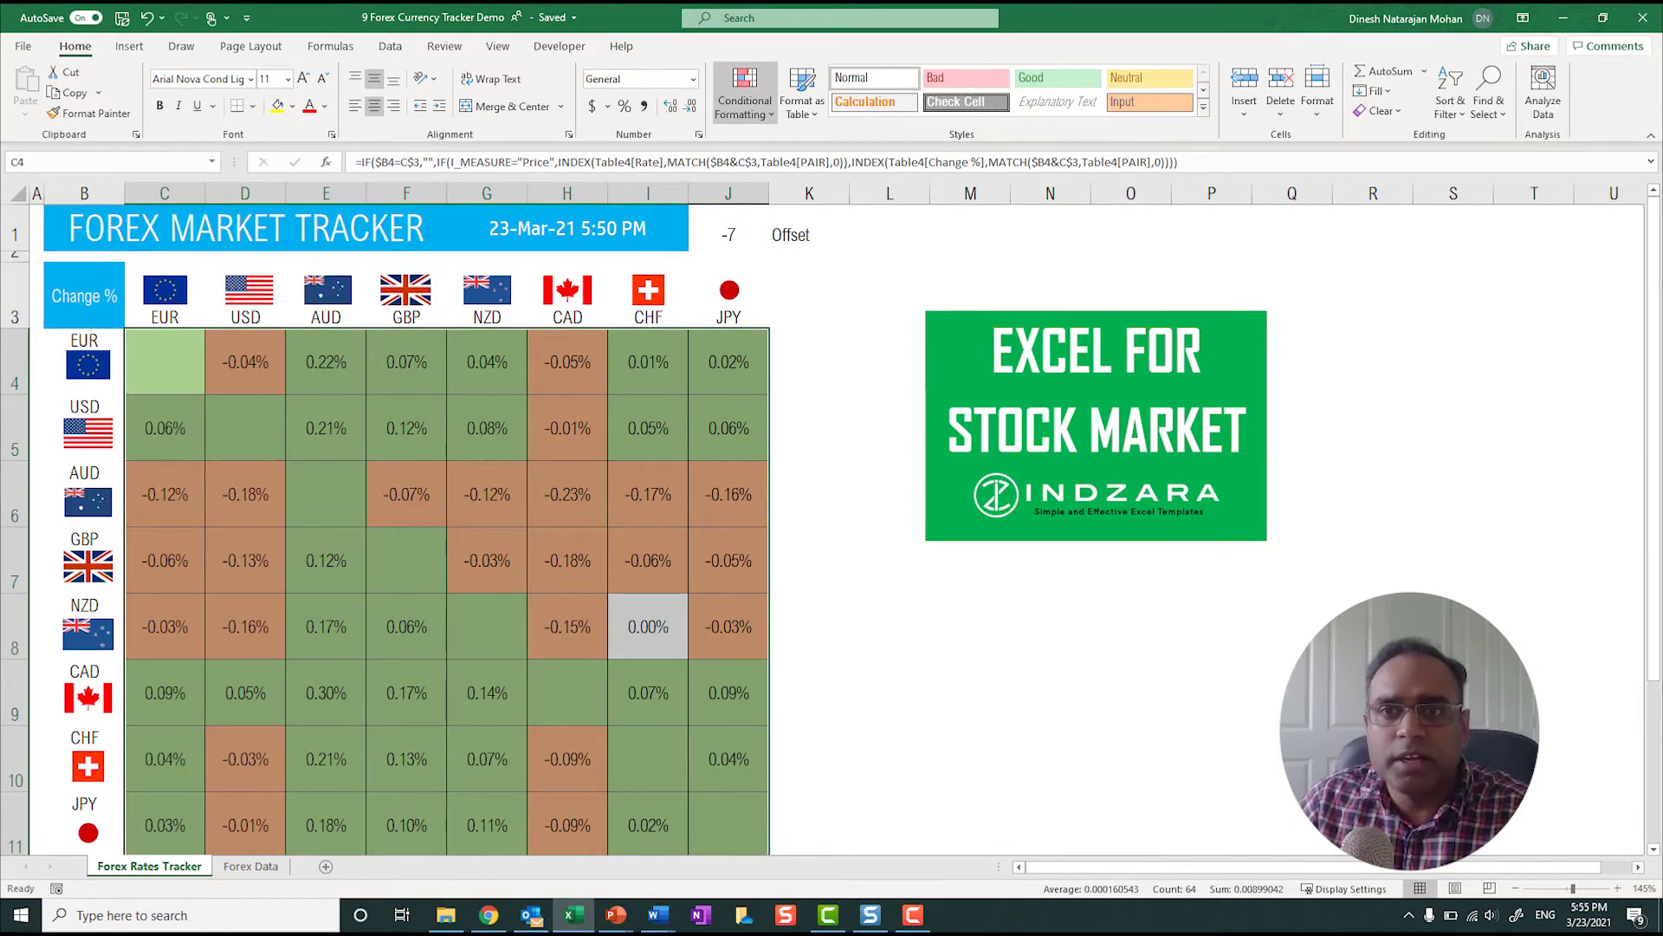
click(745, 95)
click(781, 398)
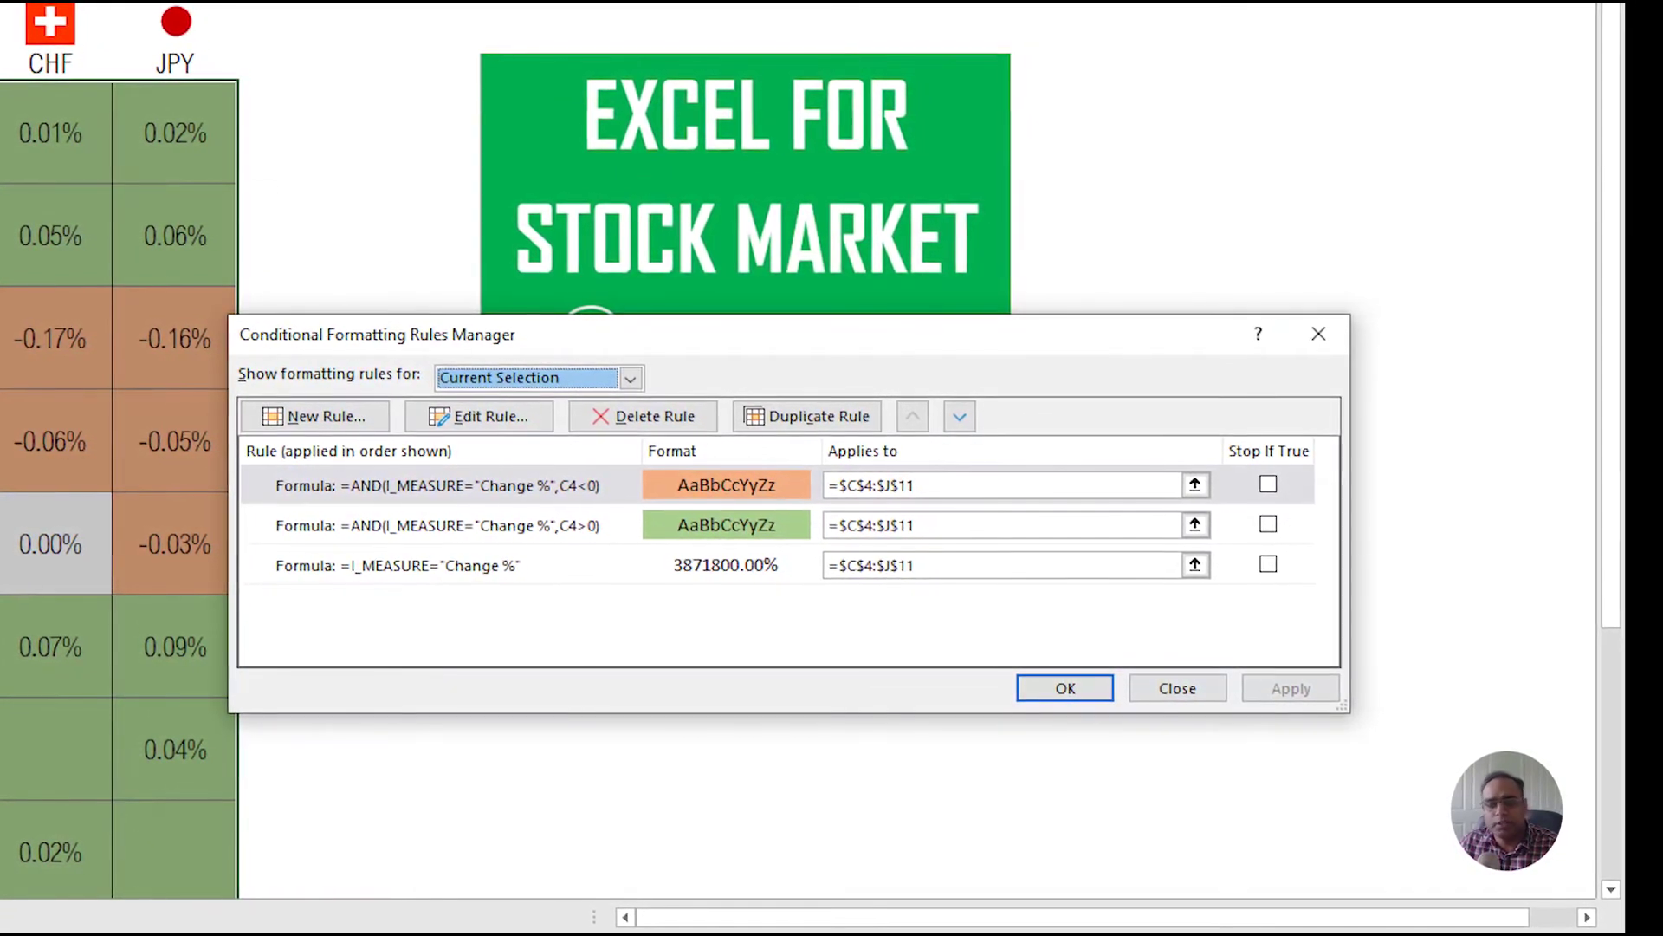
- Reuse the negative-change rule's formula in a new formula-based rule and change it to =AND(I_MEASURE="Change %",C4="")
click(436, 485)
click(479, 416)
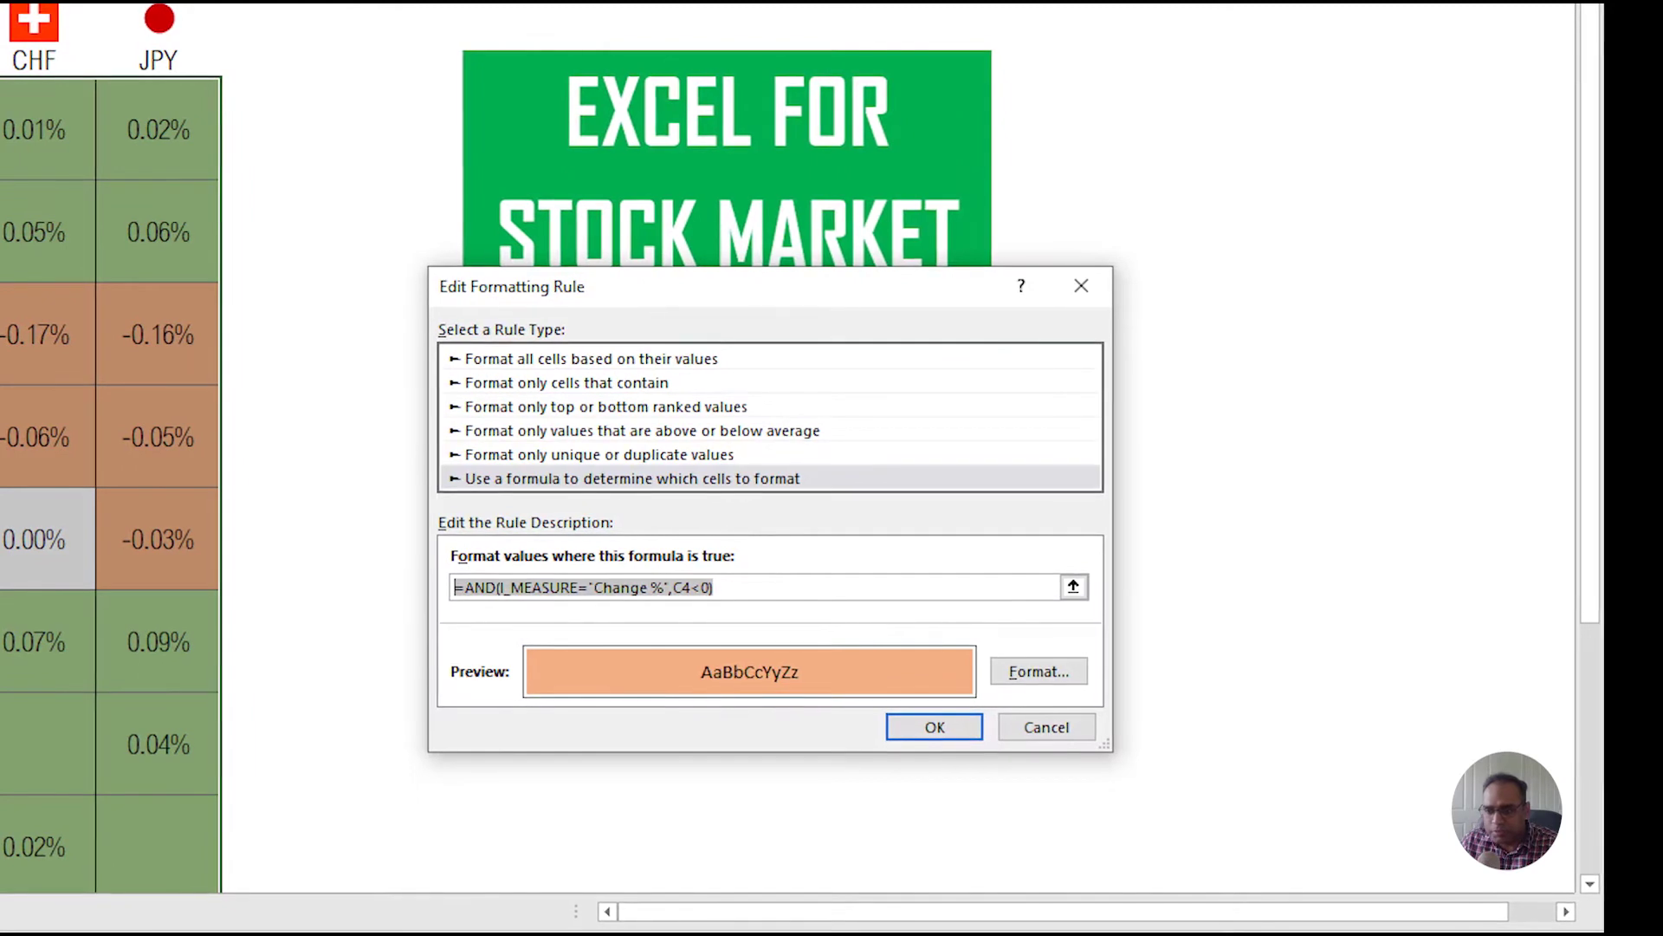
key(Return)
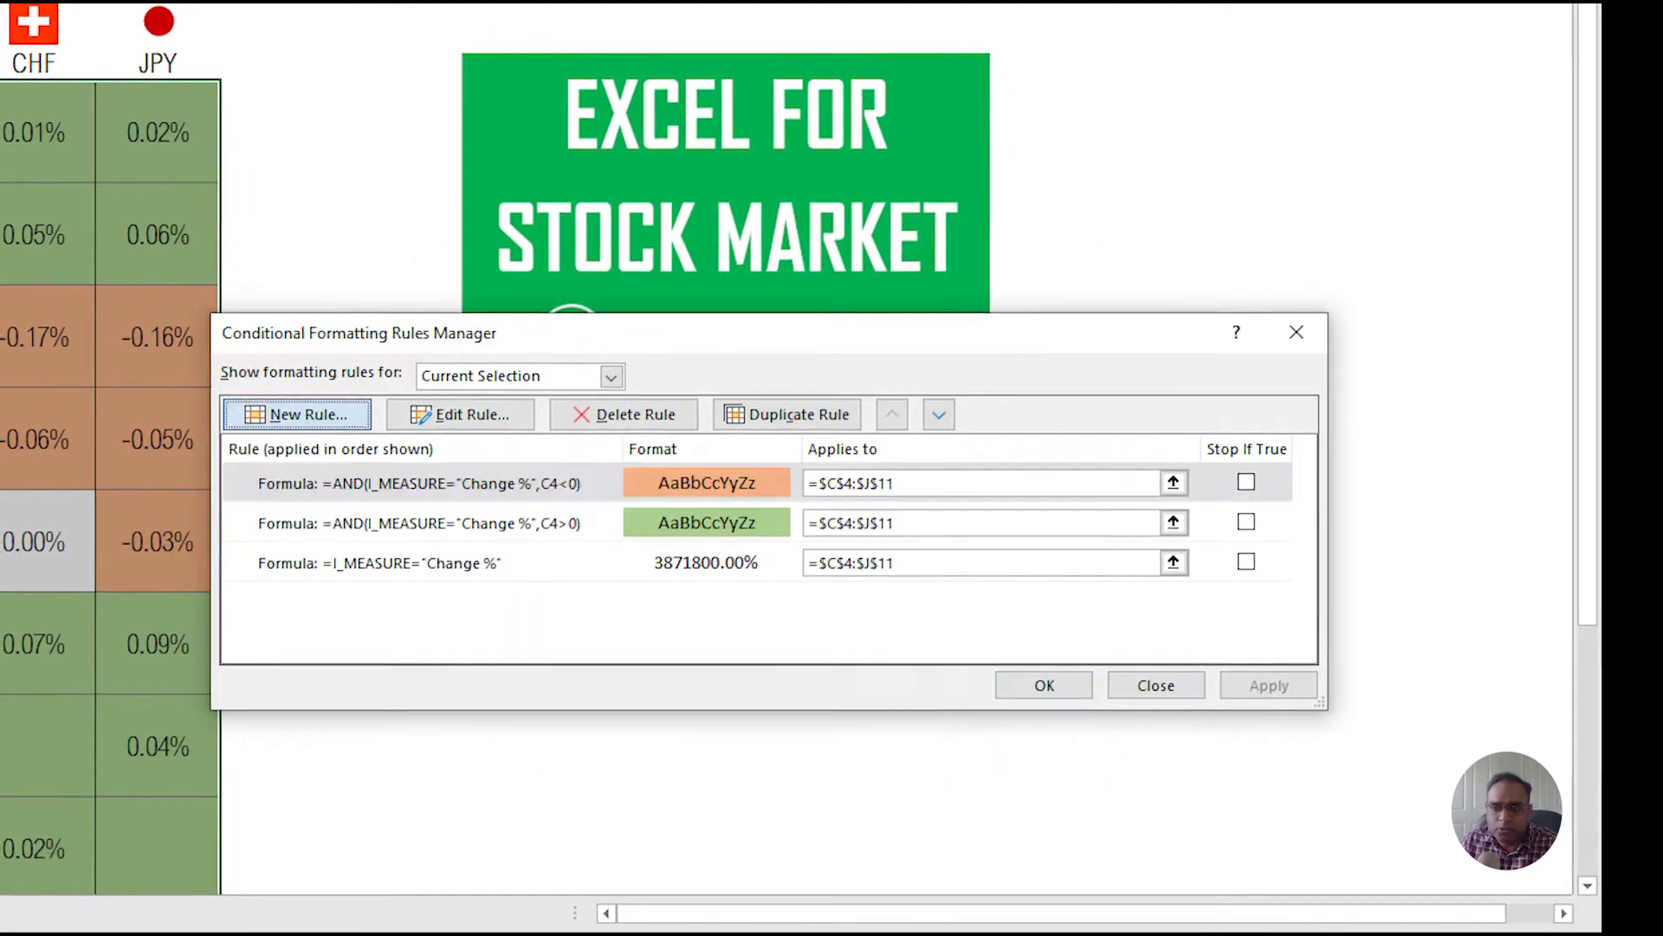
click(297, 413)
click(637, 453)
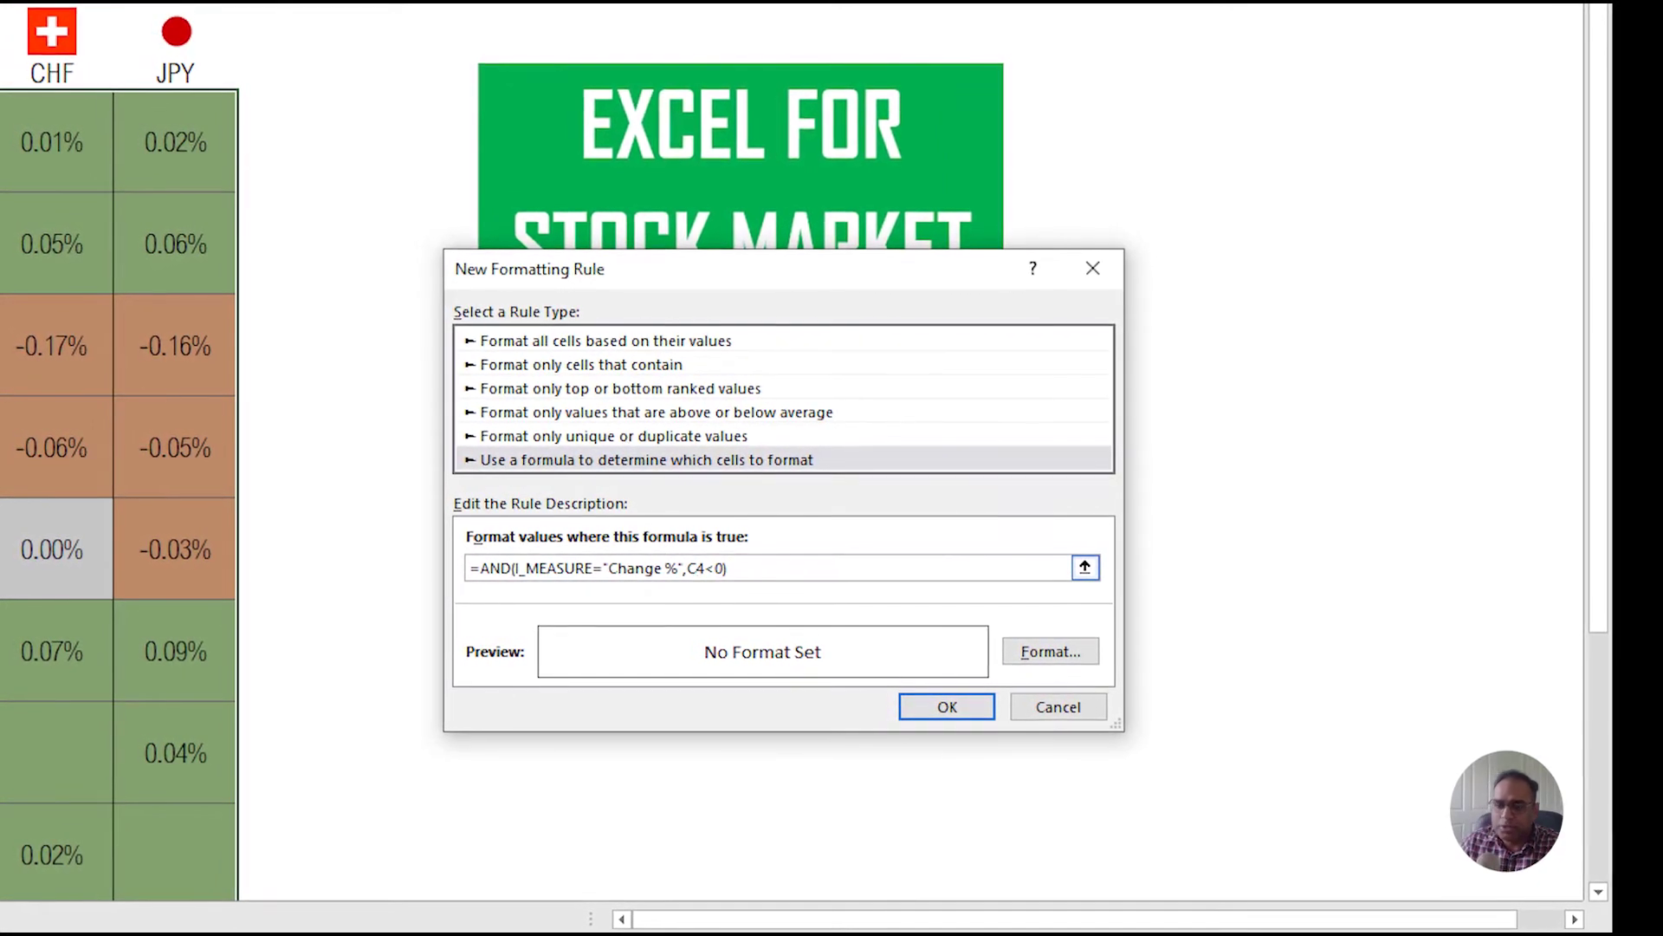
text(4=)
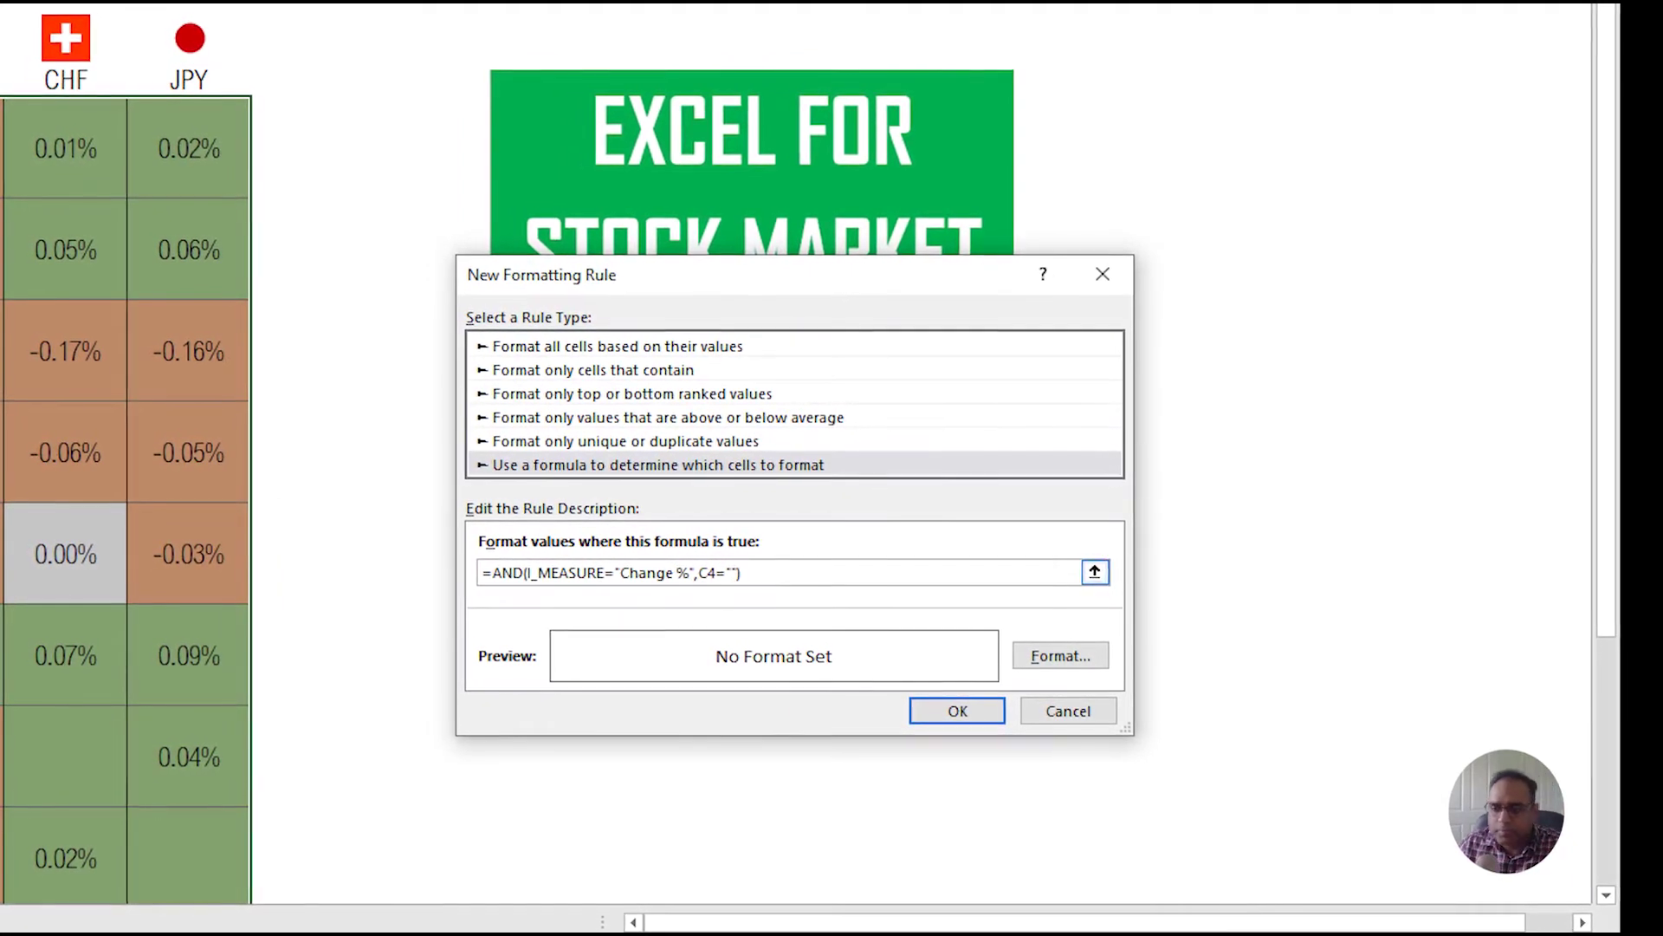
- Give the new blank-cell rule a No Color fill, apply it to the matrix and select an empty cell outside it
click(1064, 657)
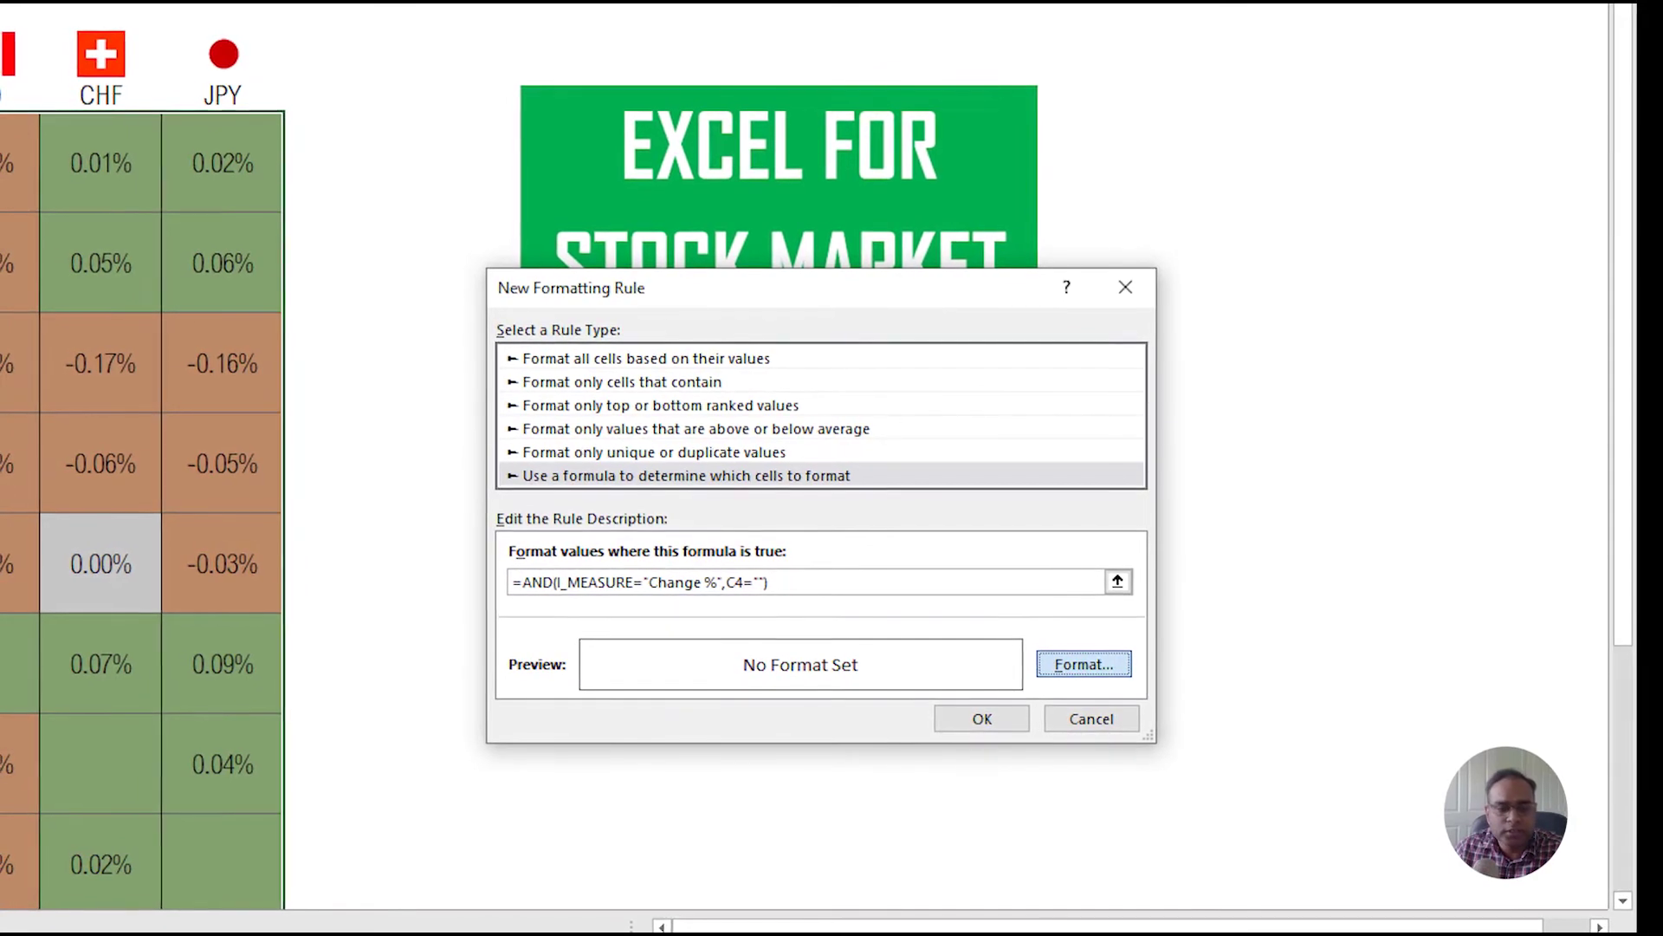
key(Return)
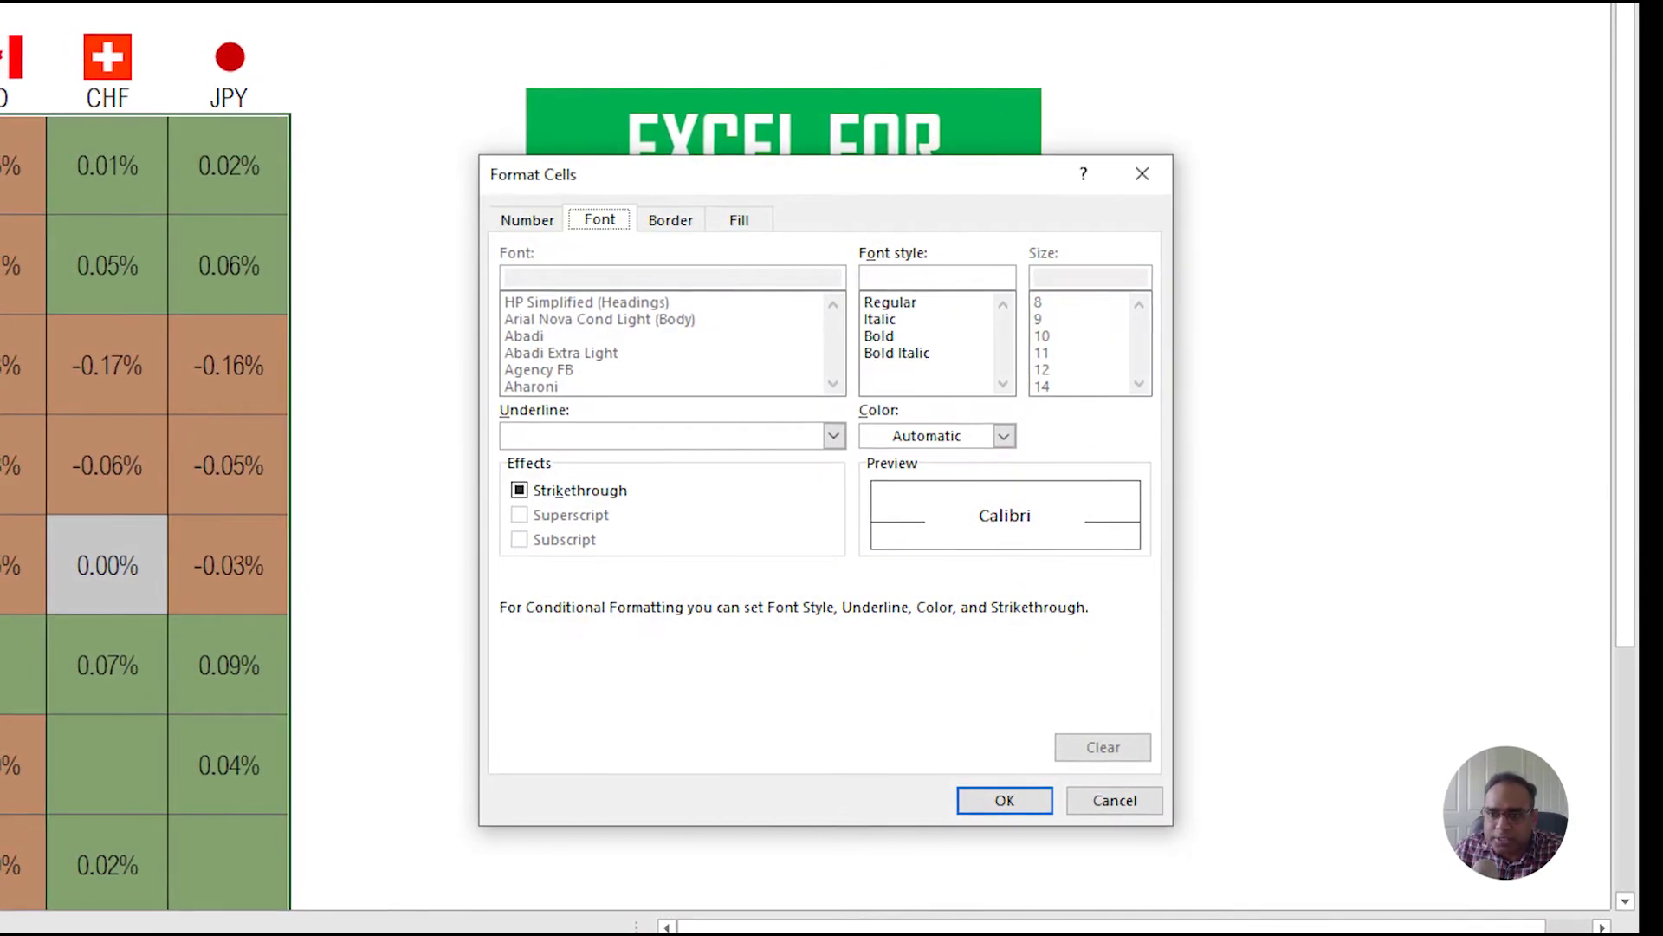
key(Left)
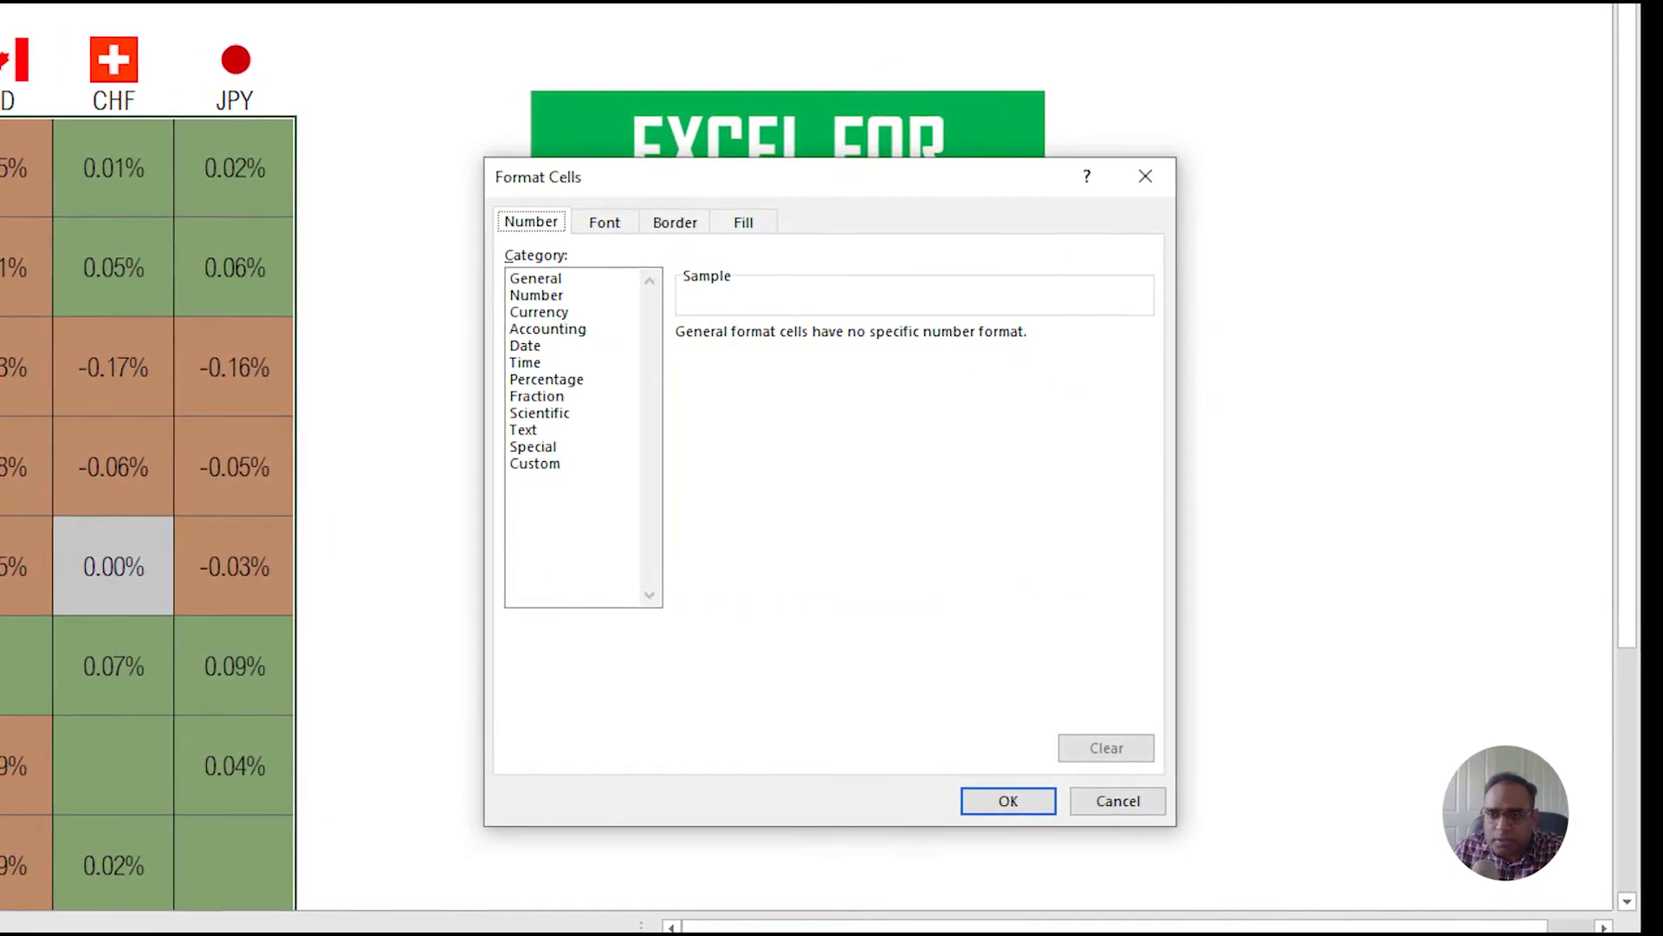
key(ctrl+shift+Tab)
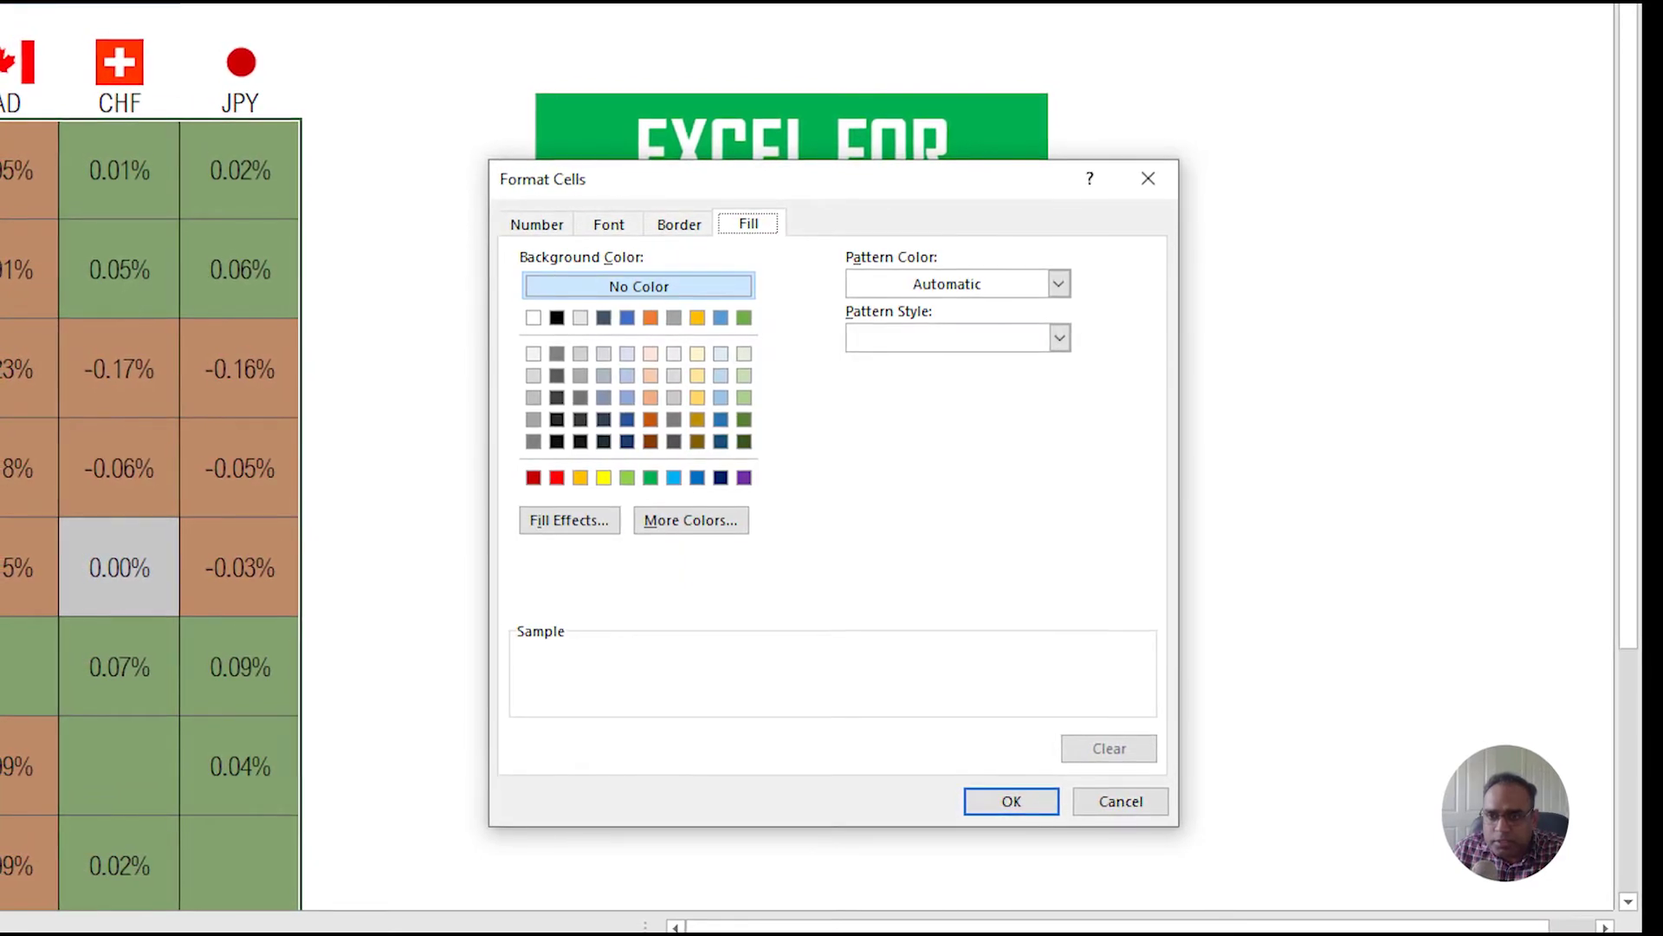
key(Return)
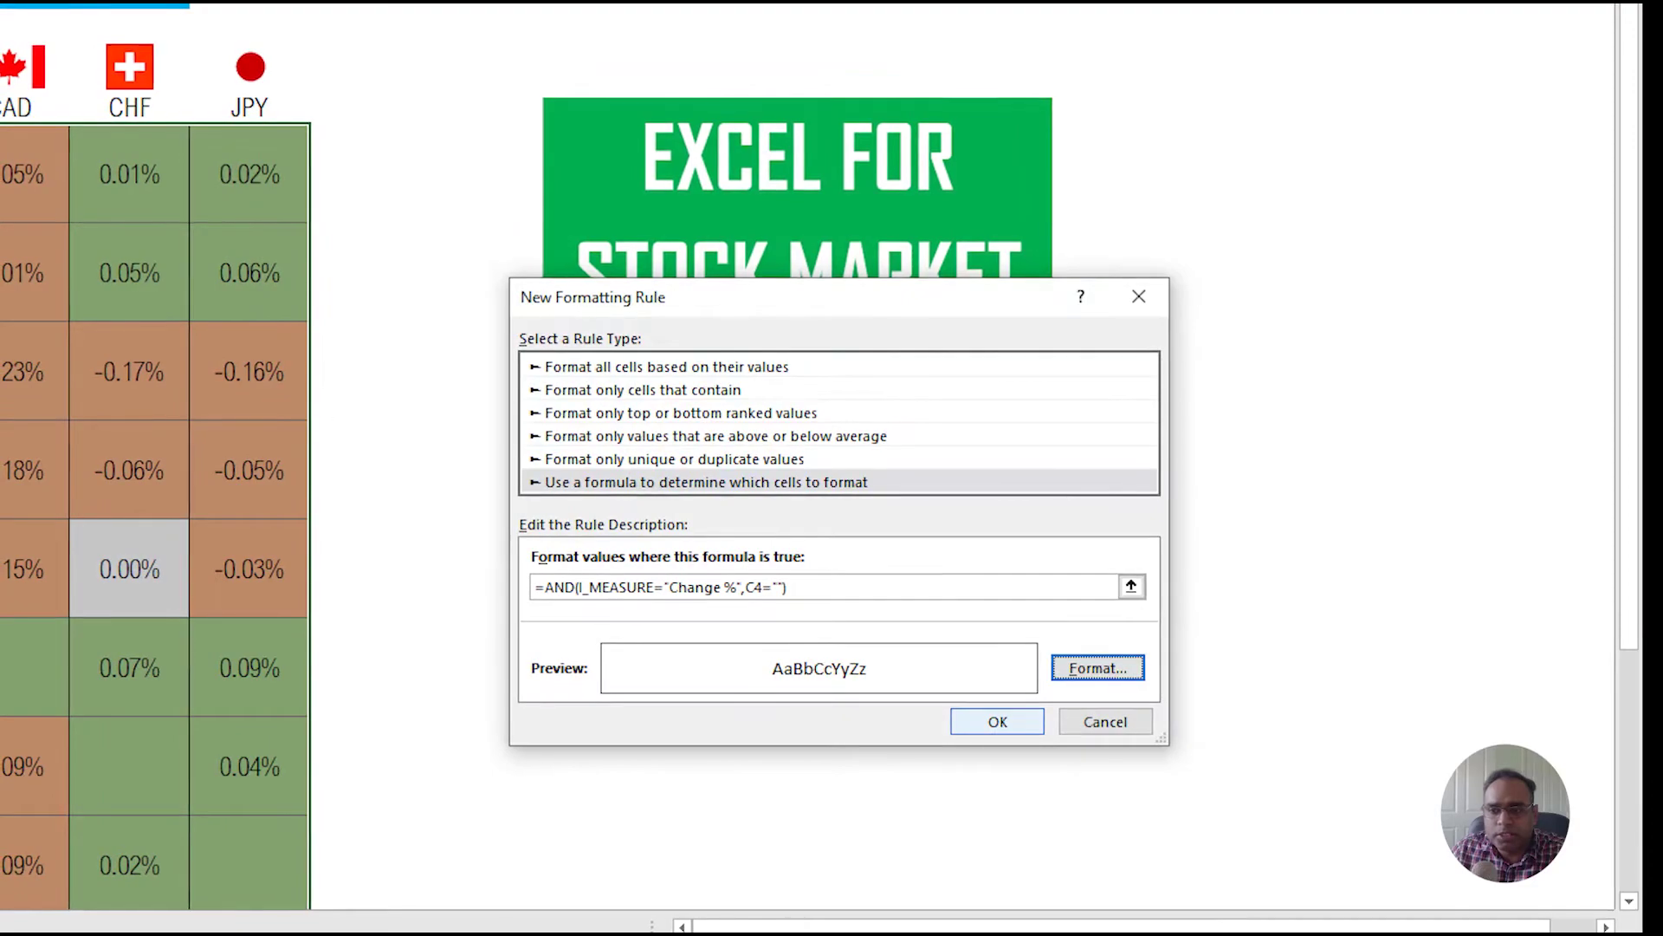
key(Return)
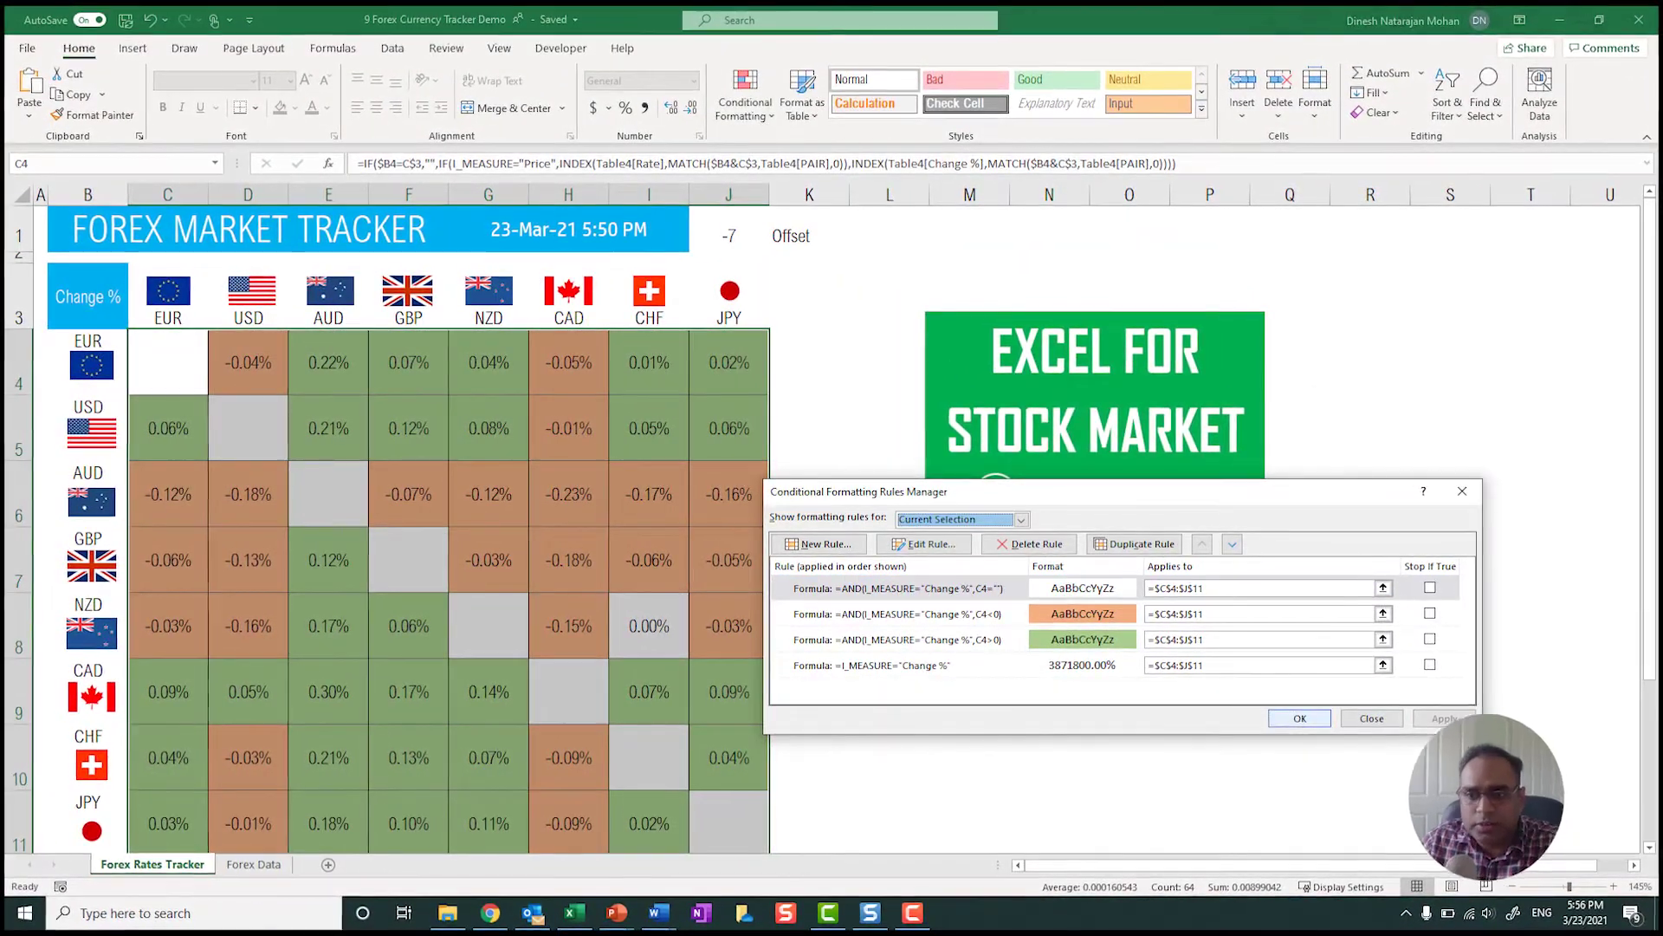
key(Return)
click(1048, 691)
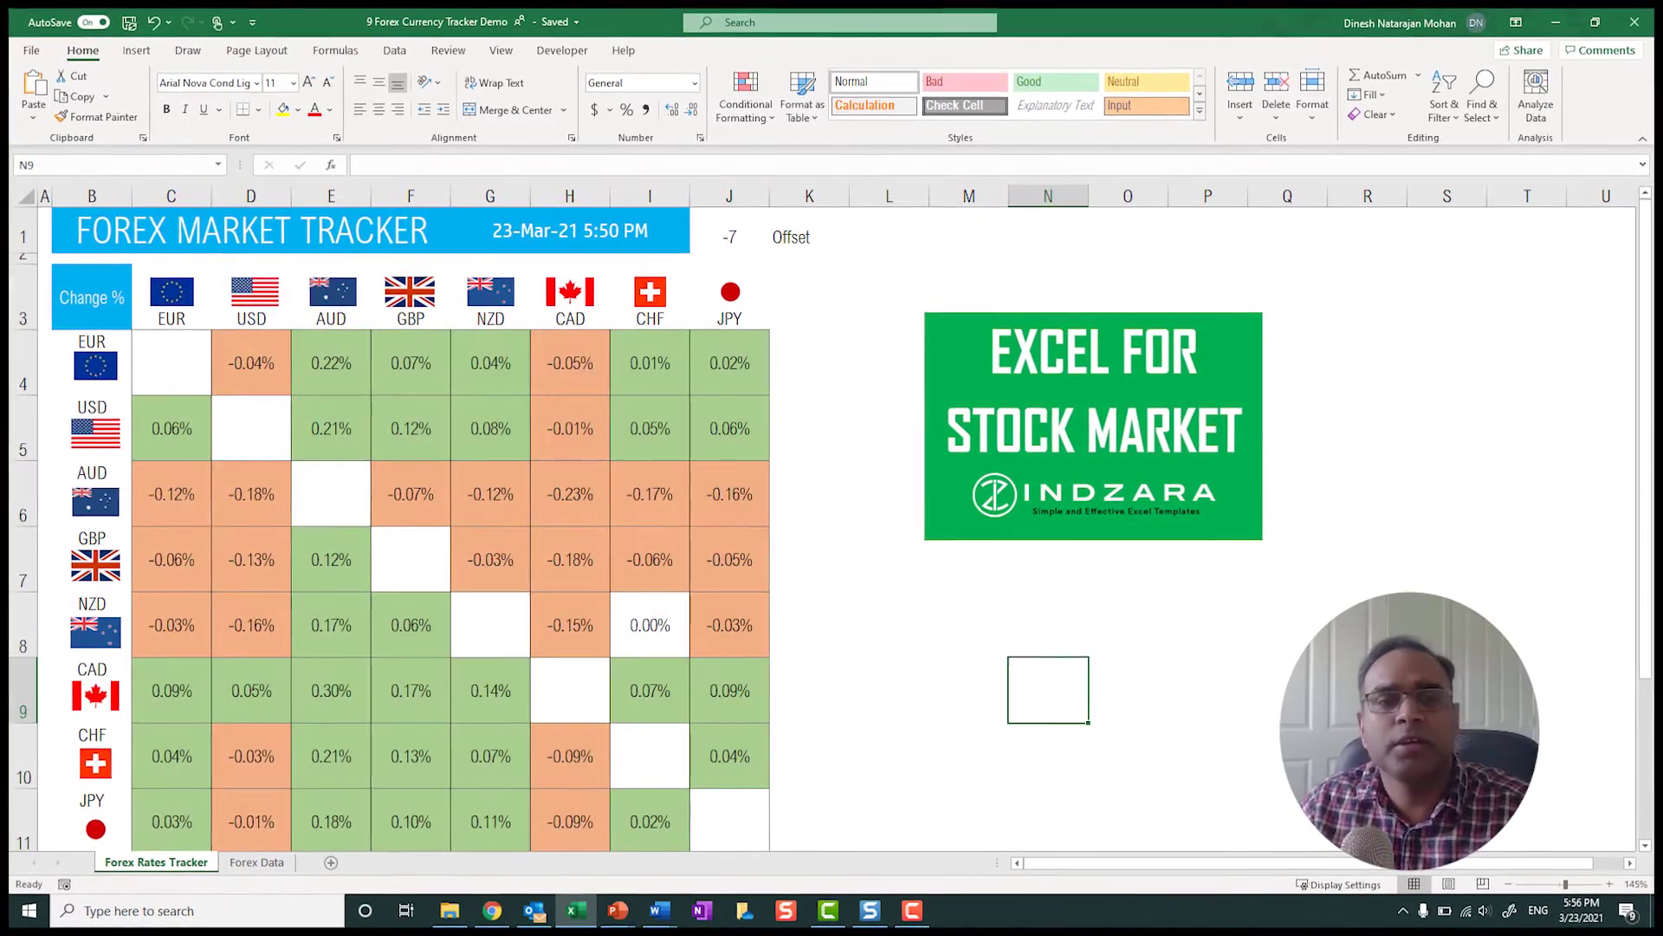
- Switch the measure in cell B3 to Price and back to Change %, and select the JPY row header in B11
click(172, 363)
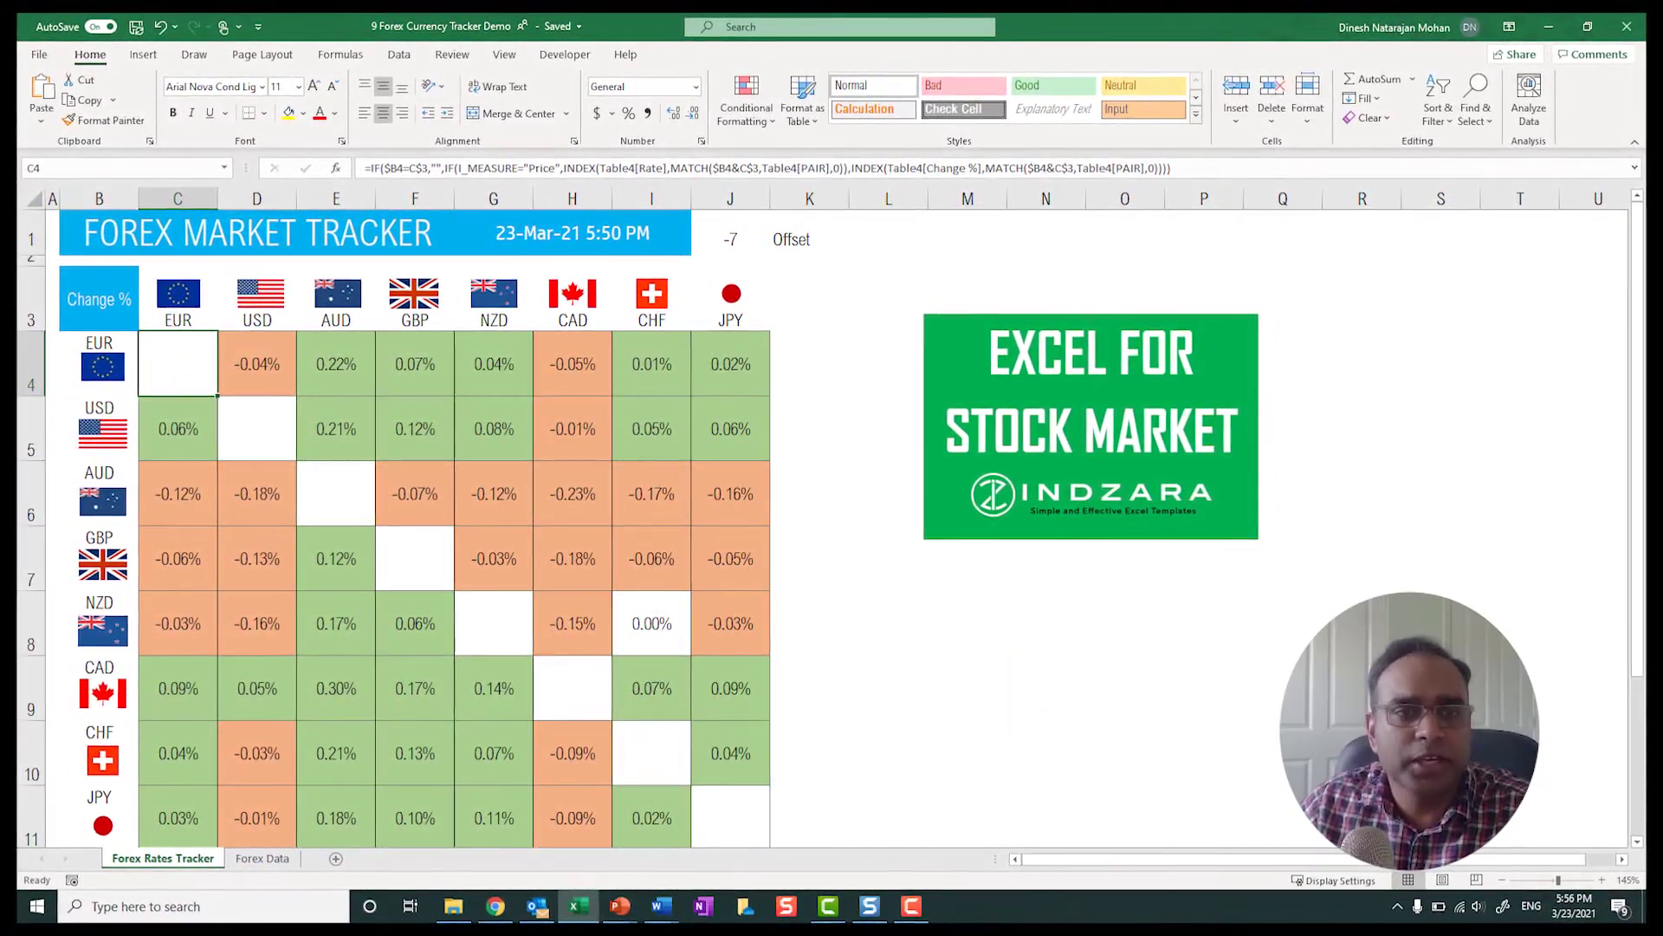
click(97, 298)
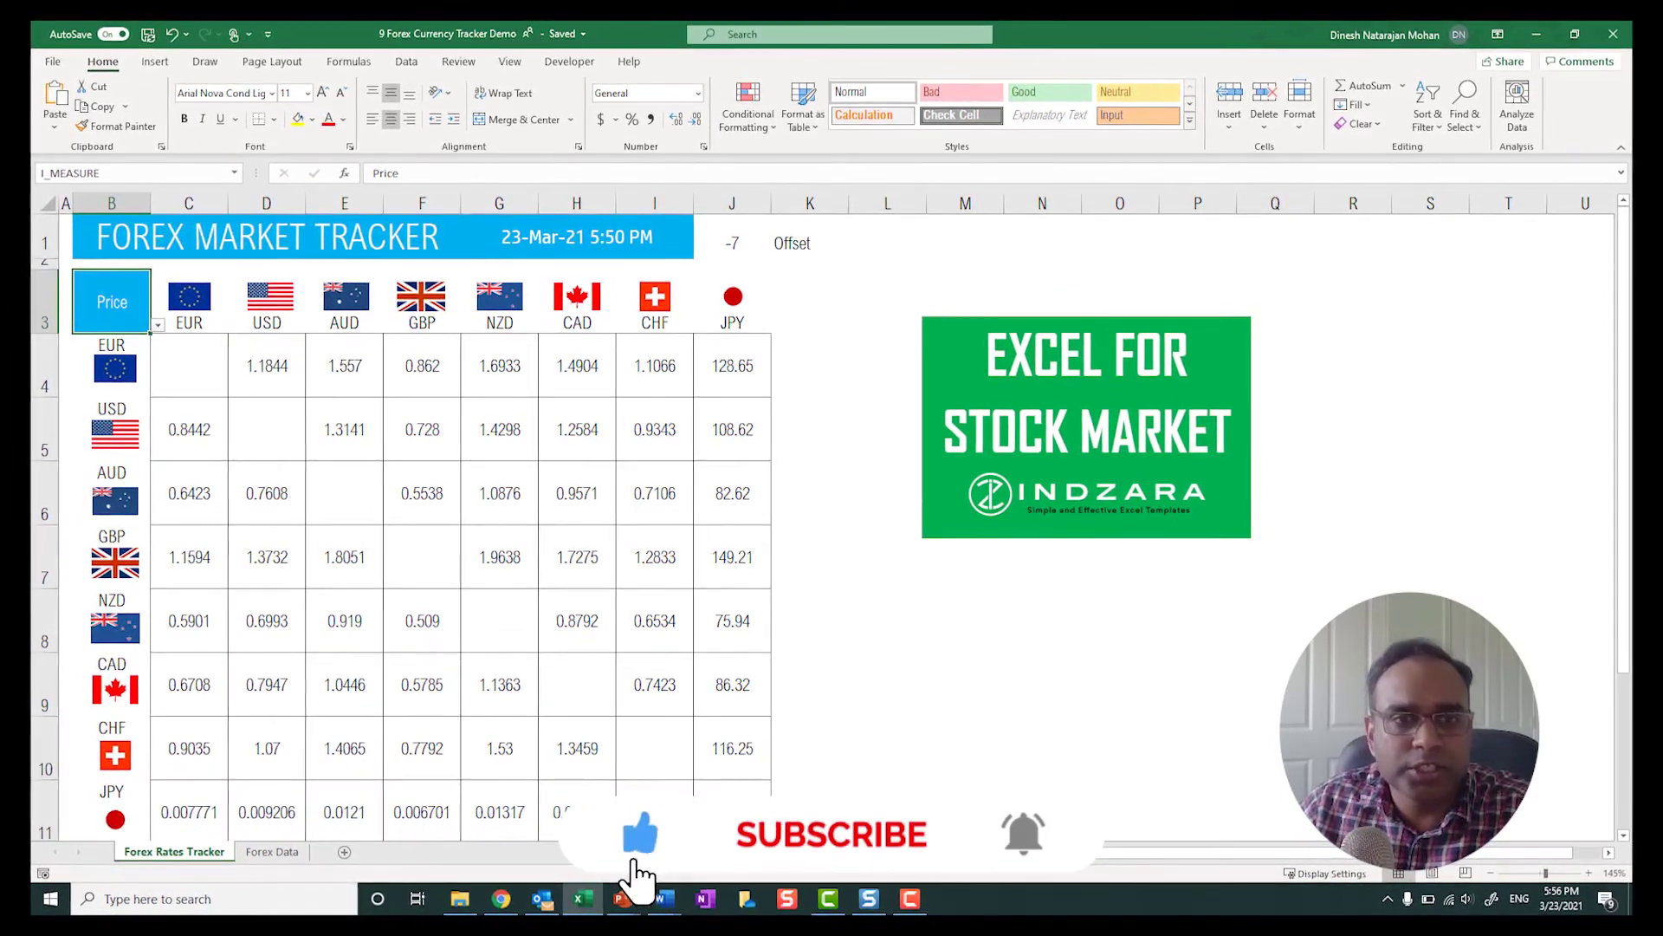
key(Return)
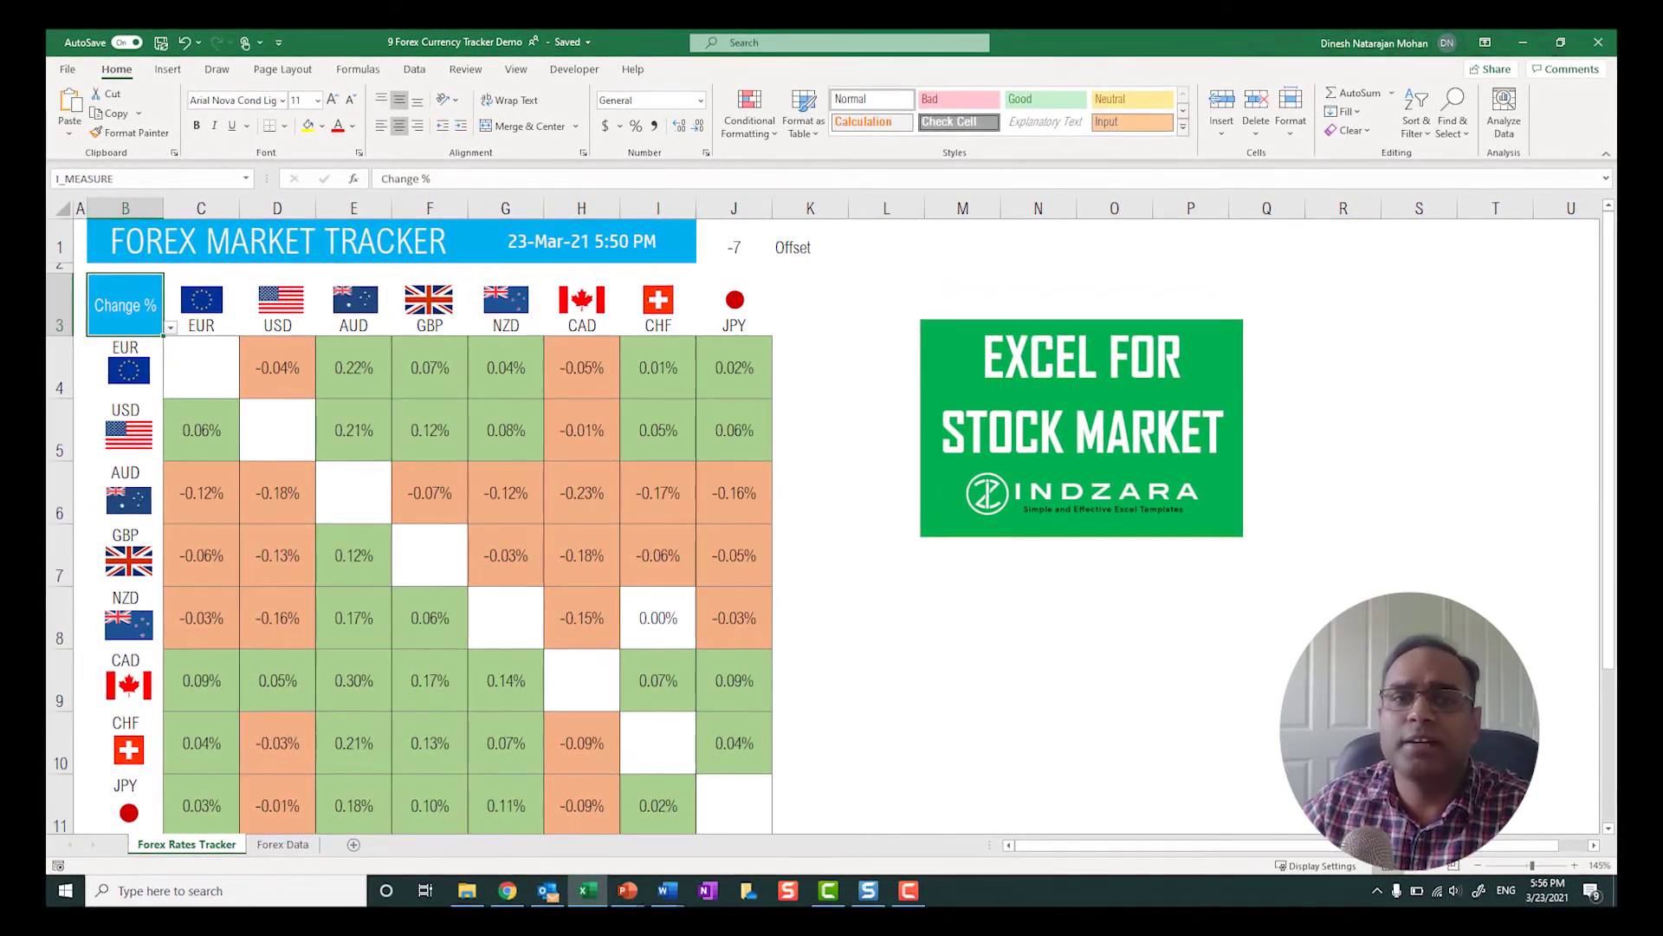
scroll(433, 519, down, 1)
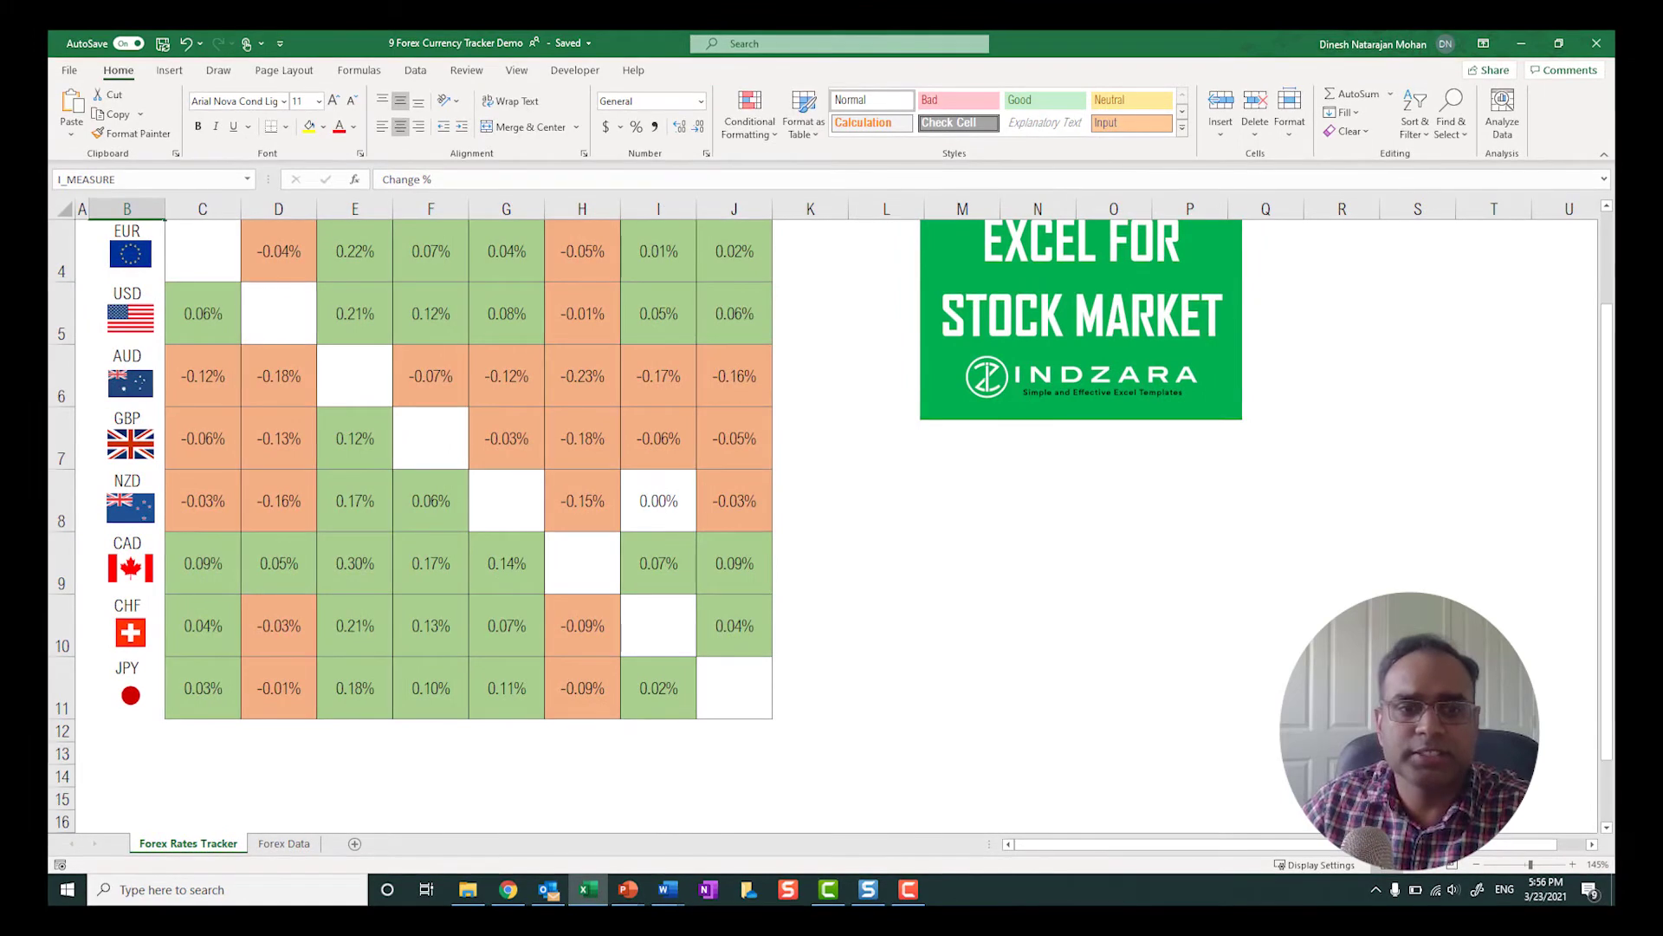
click(126, 688)
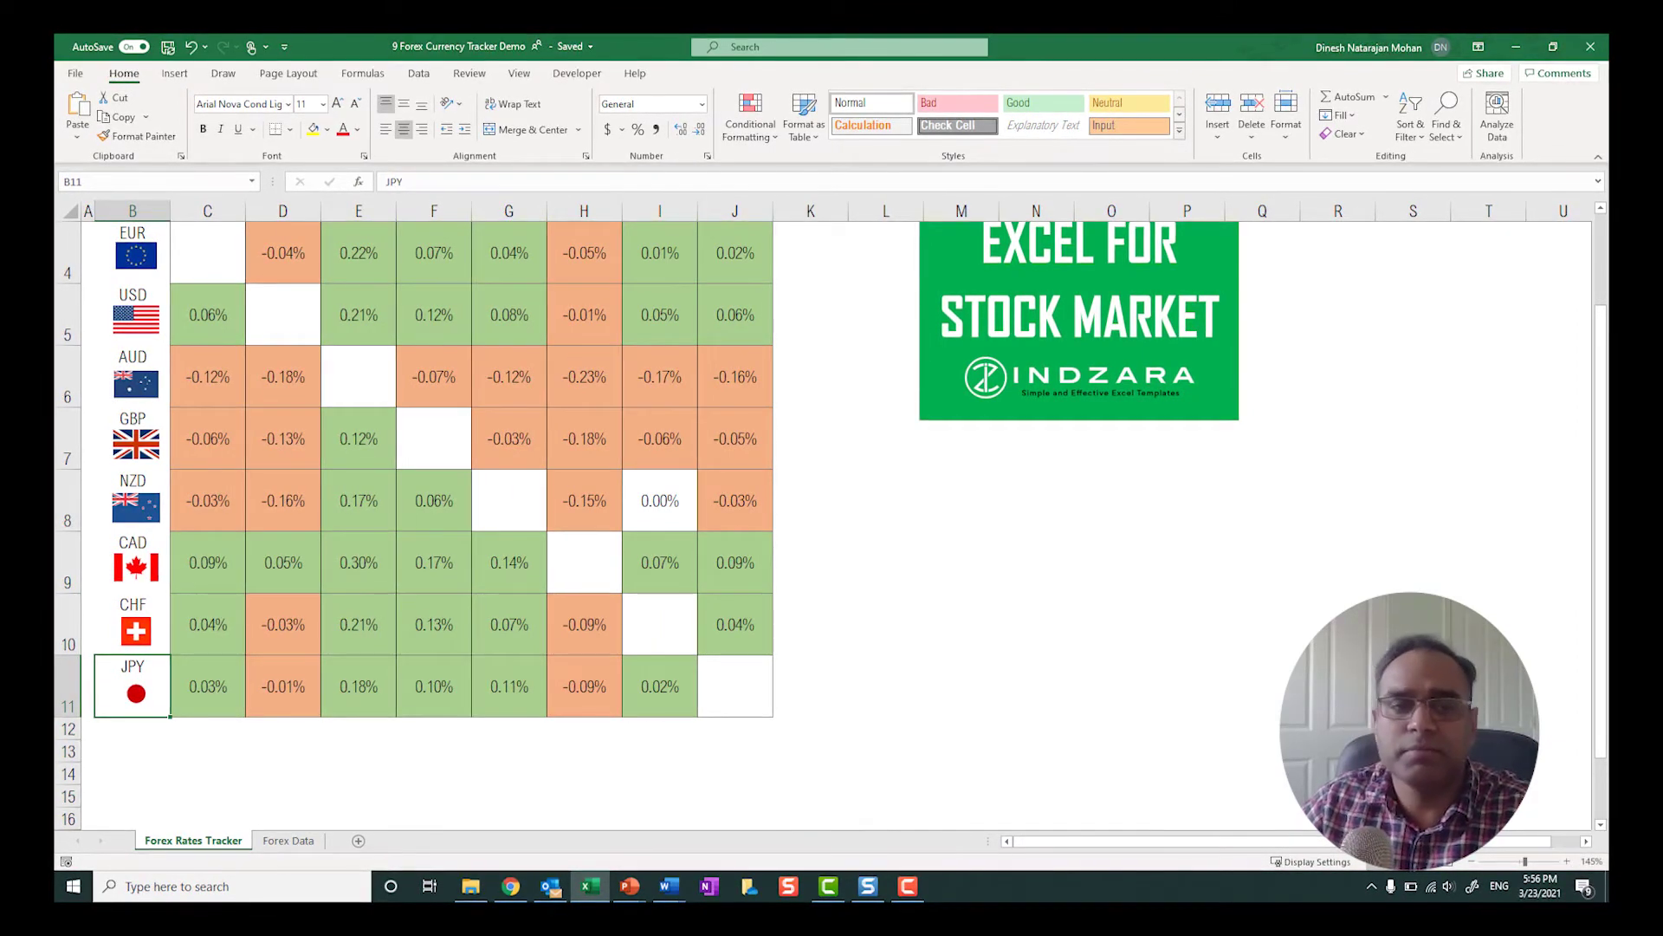
- Select the JPY column header in J3, switch to the Forex Data sheet and go to the last table row in the PAIR column
scroll(433, 511, up, 2)
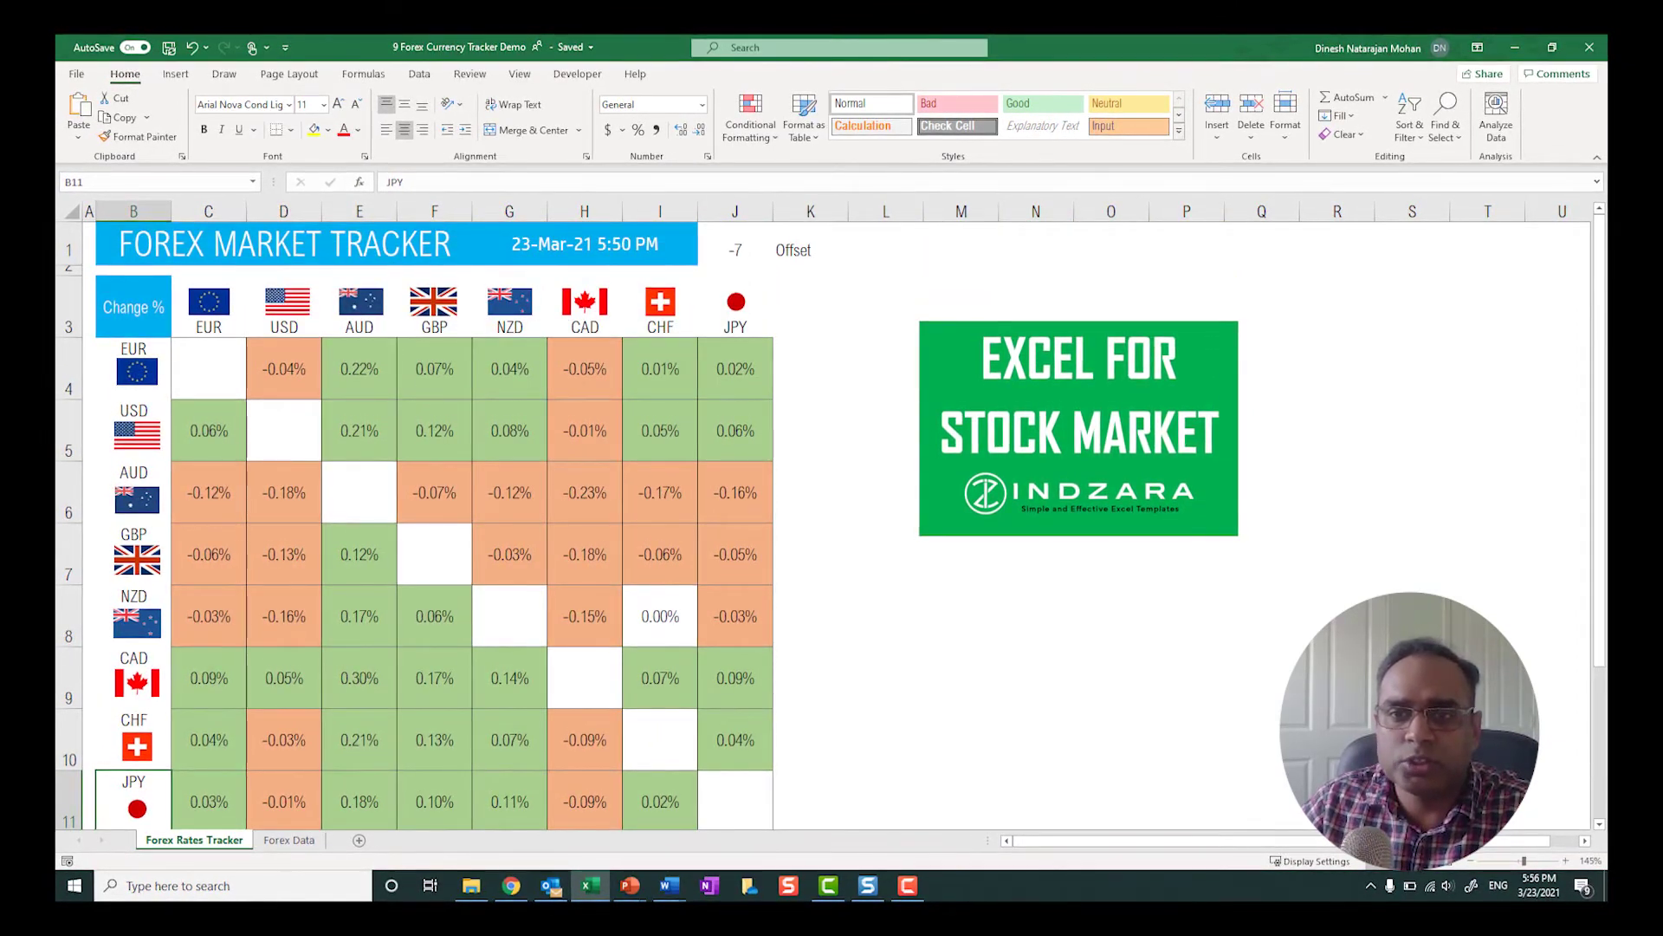
click(735, 308)
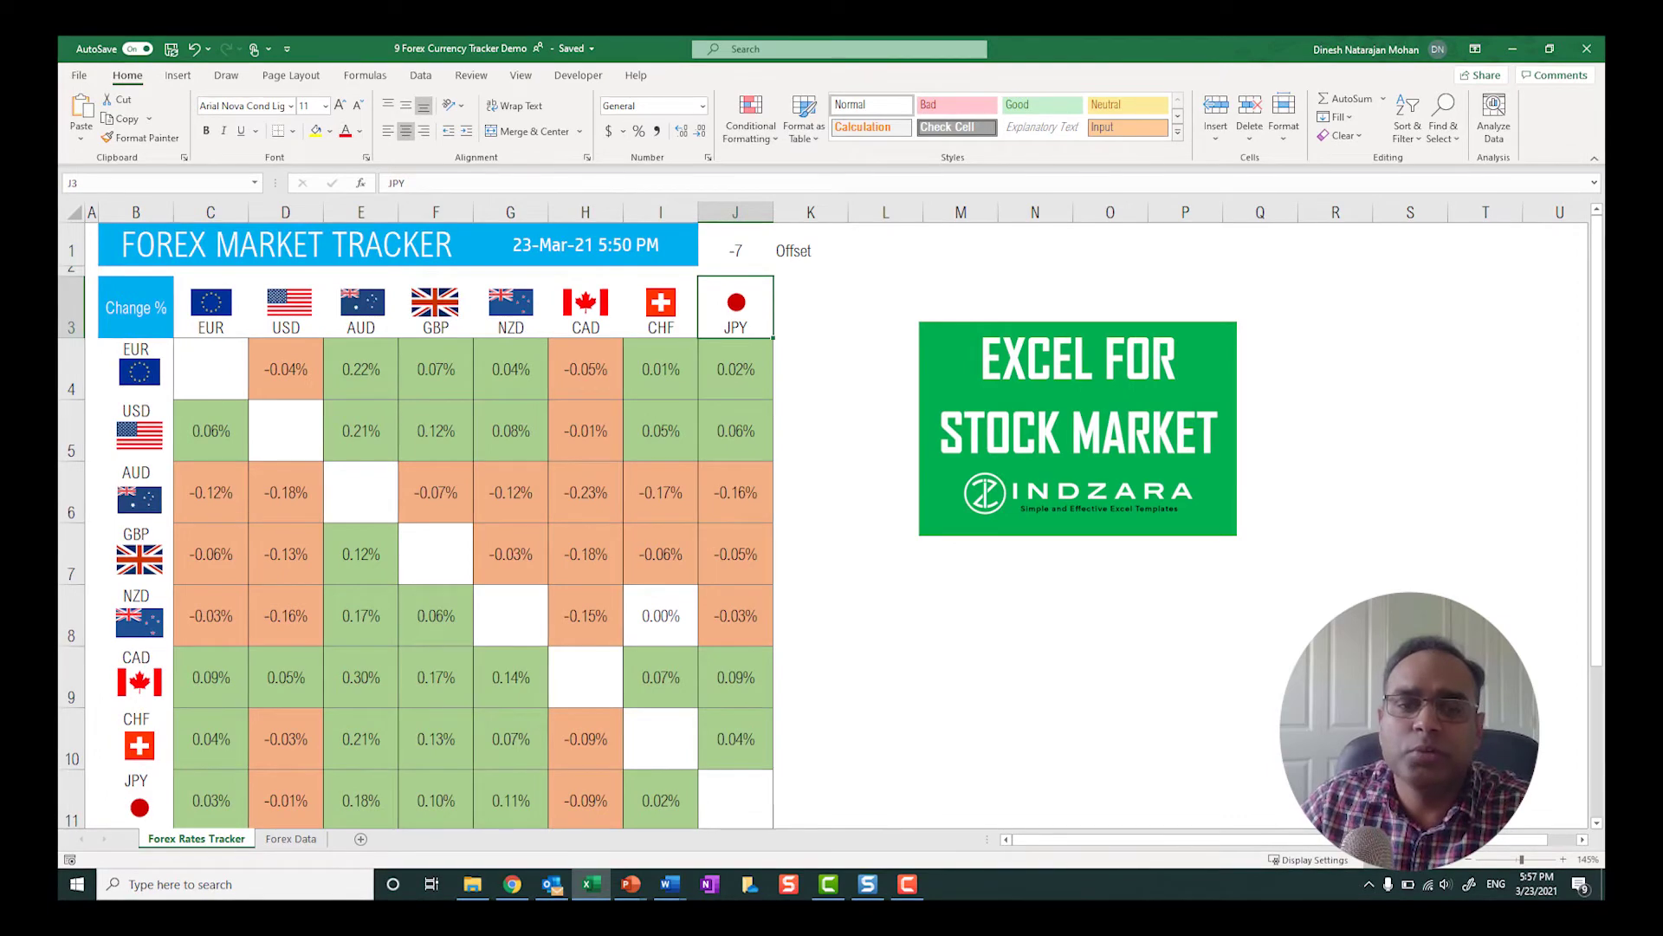
key(ctrl+Page_Down)
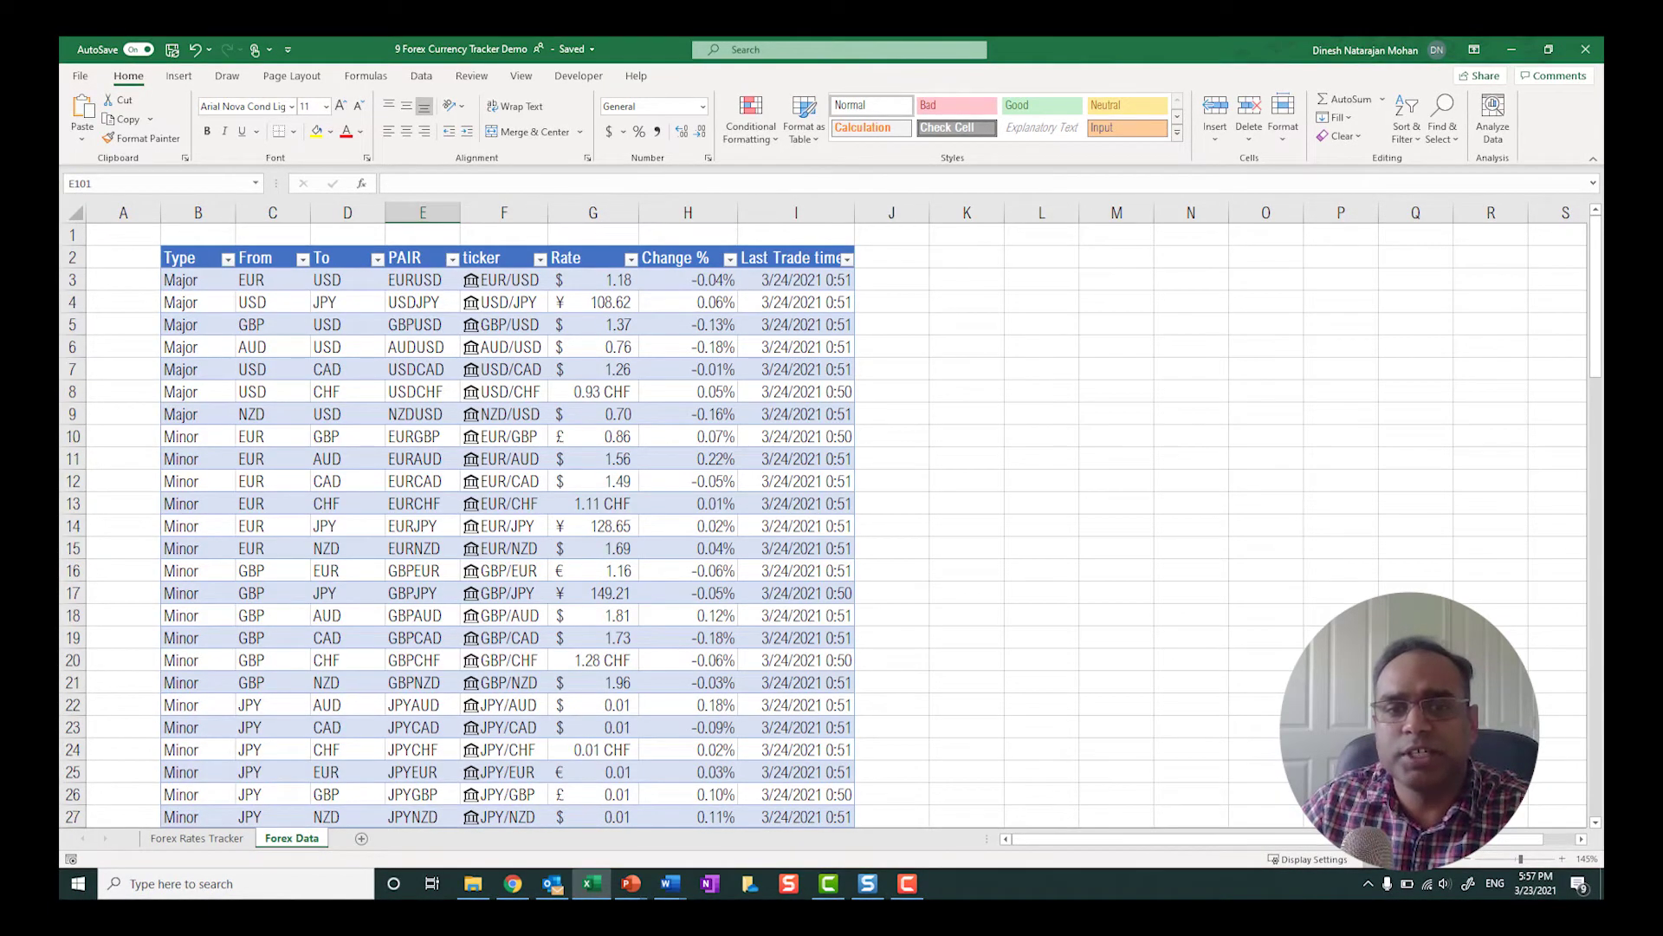
click(423, 705)
key(ctrl+Down)
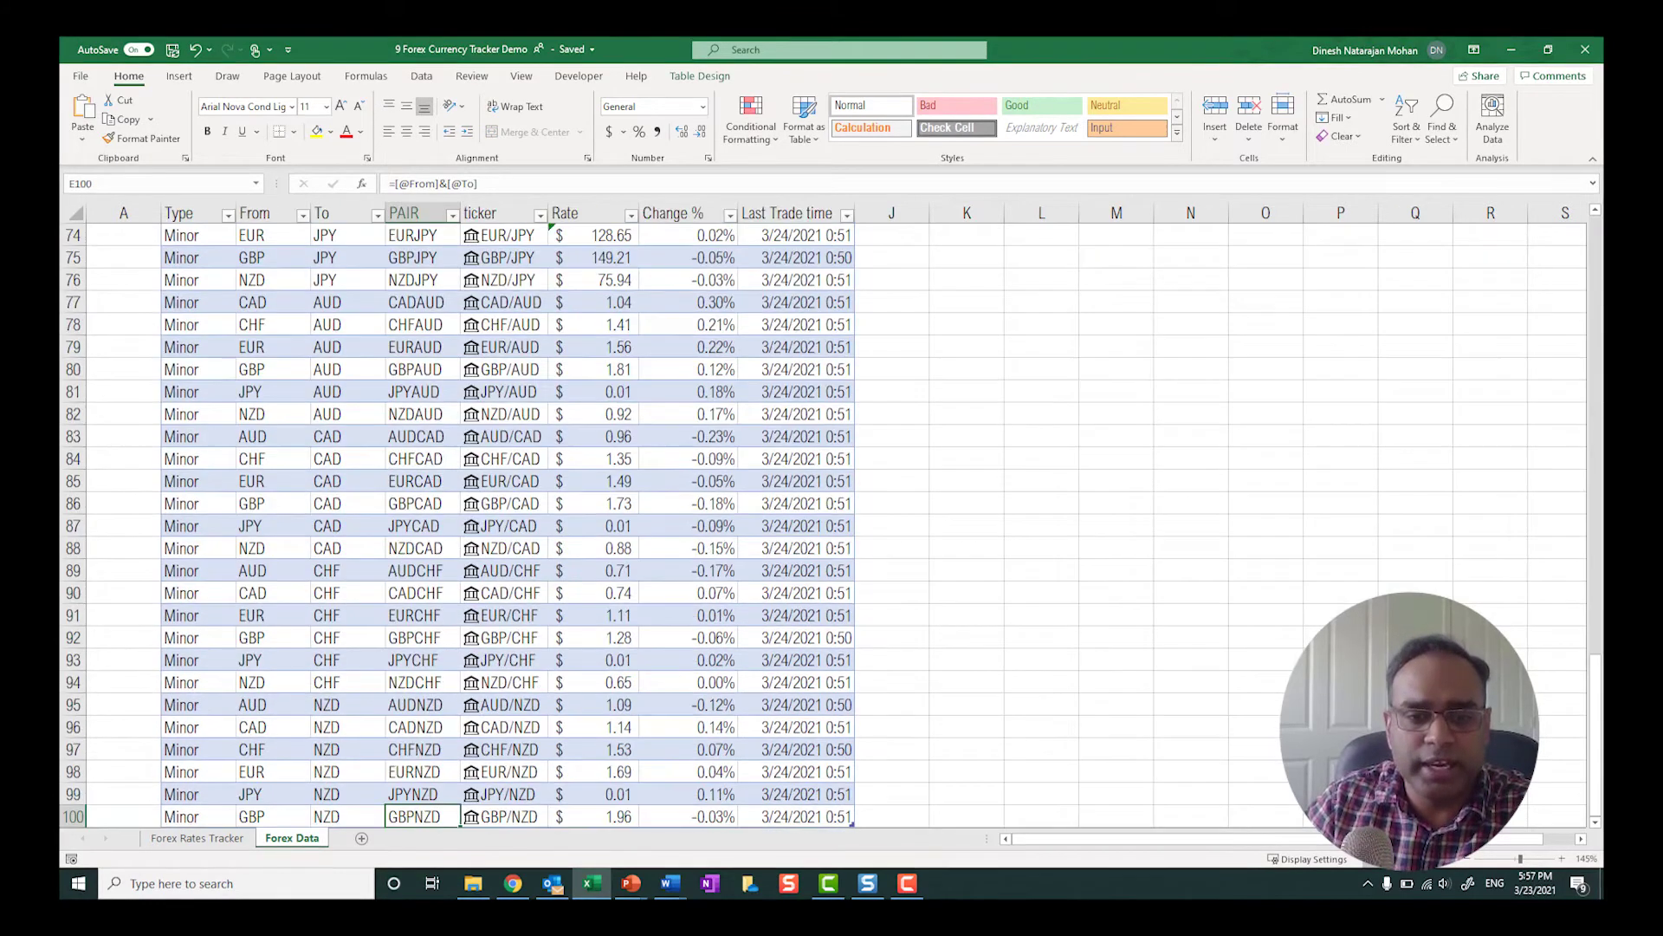
- Add a new currency pair in row 101, directly below the table, with From set to GBP and To set to INR
key(Down)
key(Down)
key(Left)
key(Left)
key(Up)
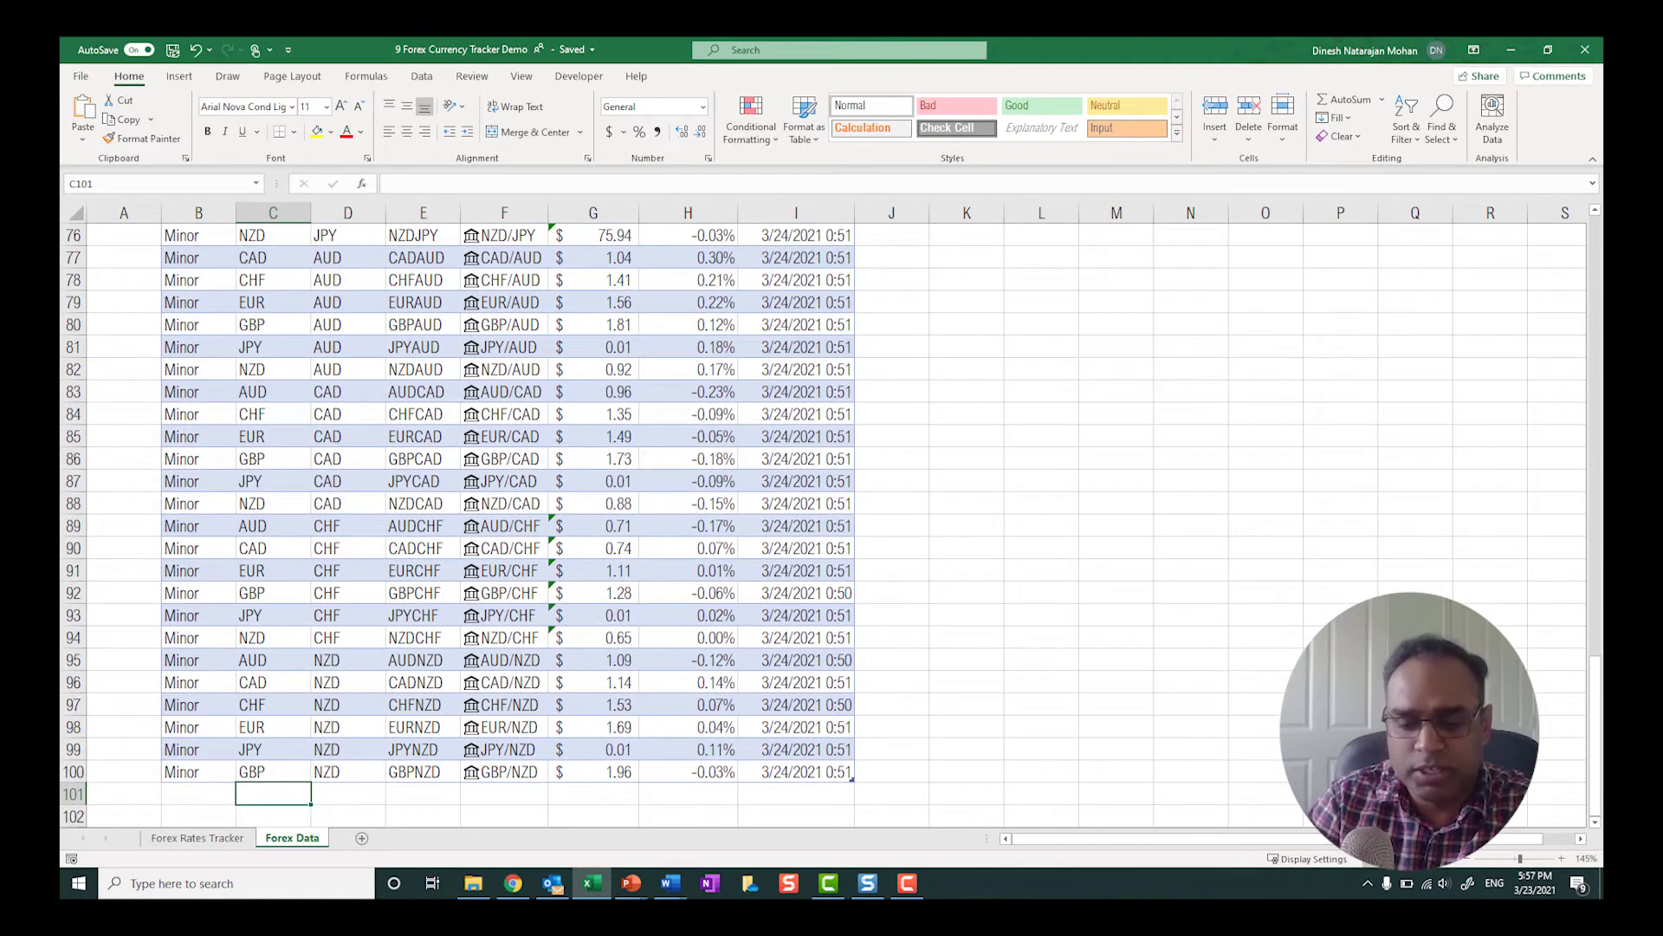
text(GBP)
key(Tab)
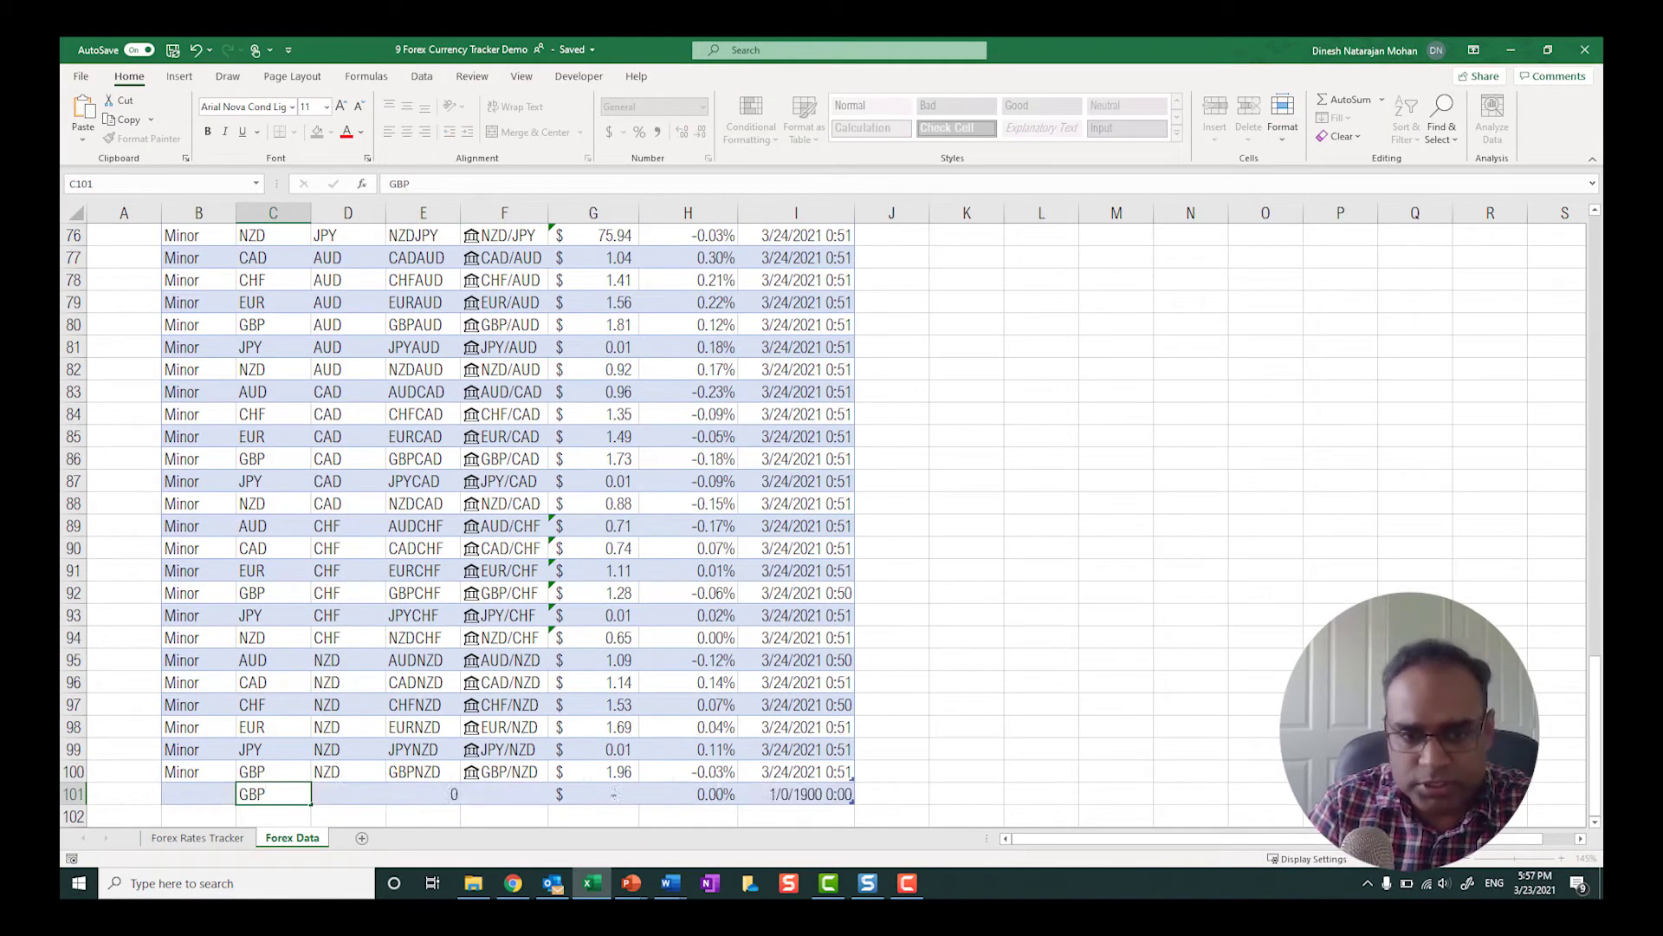
text(INR)
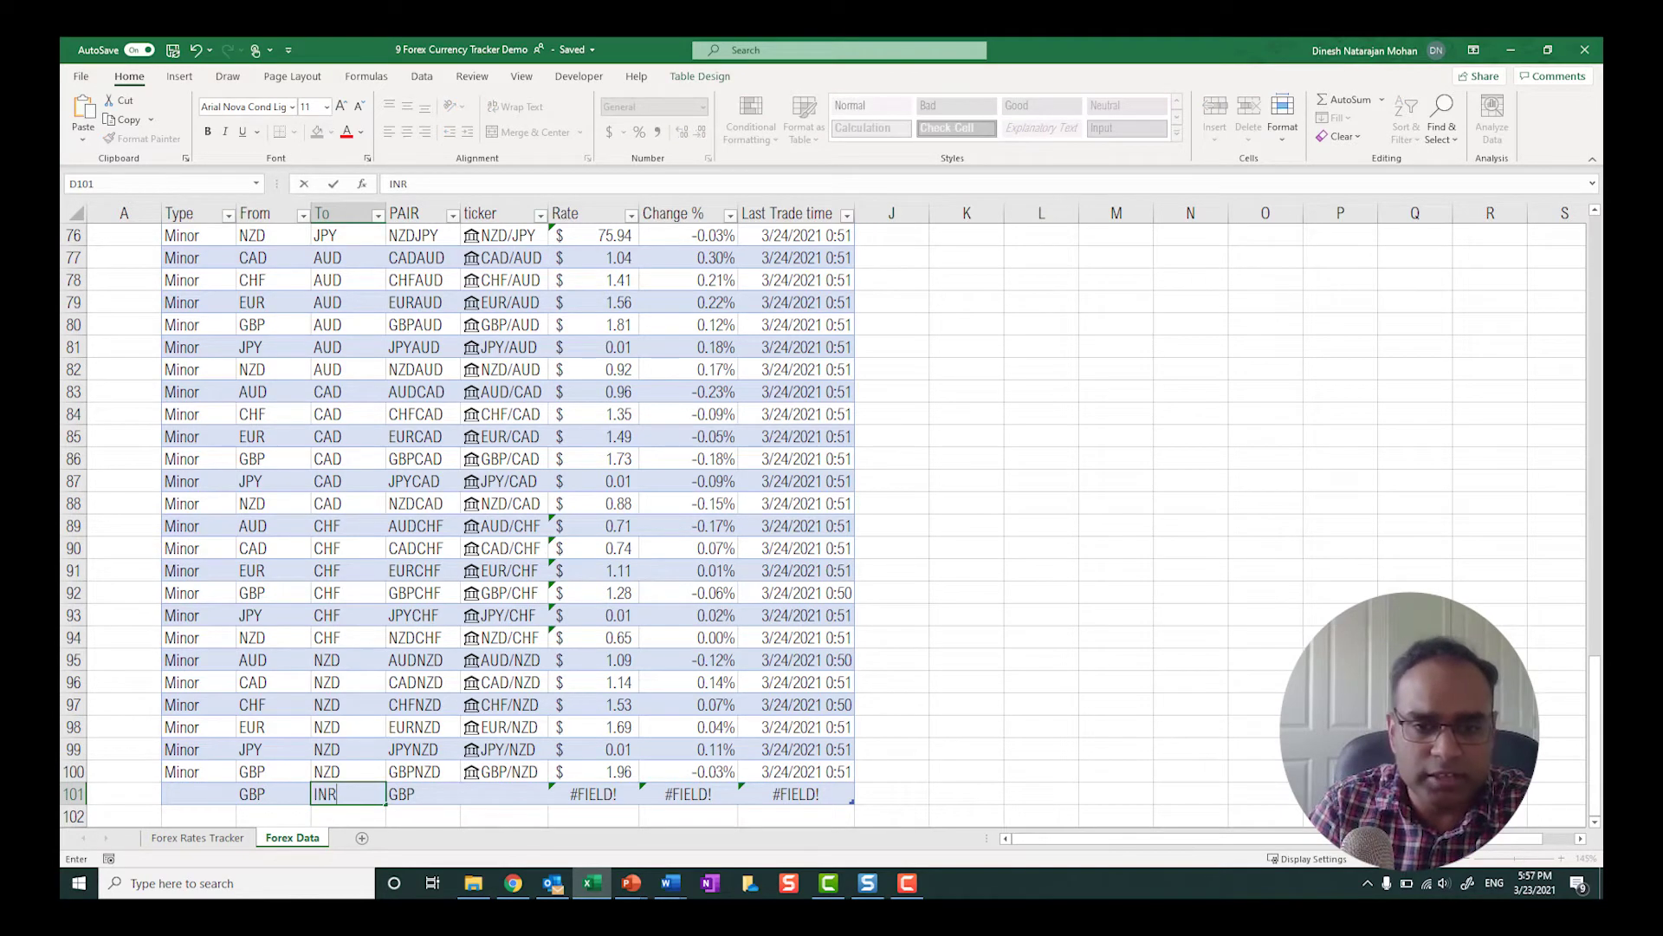
key(Tab)
key(Tab)
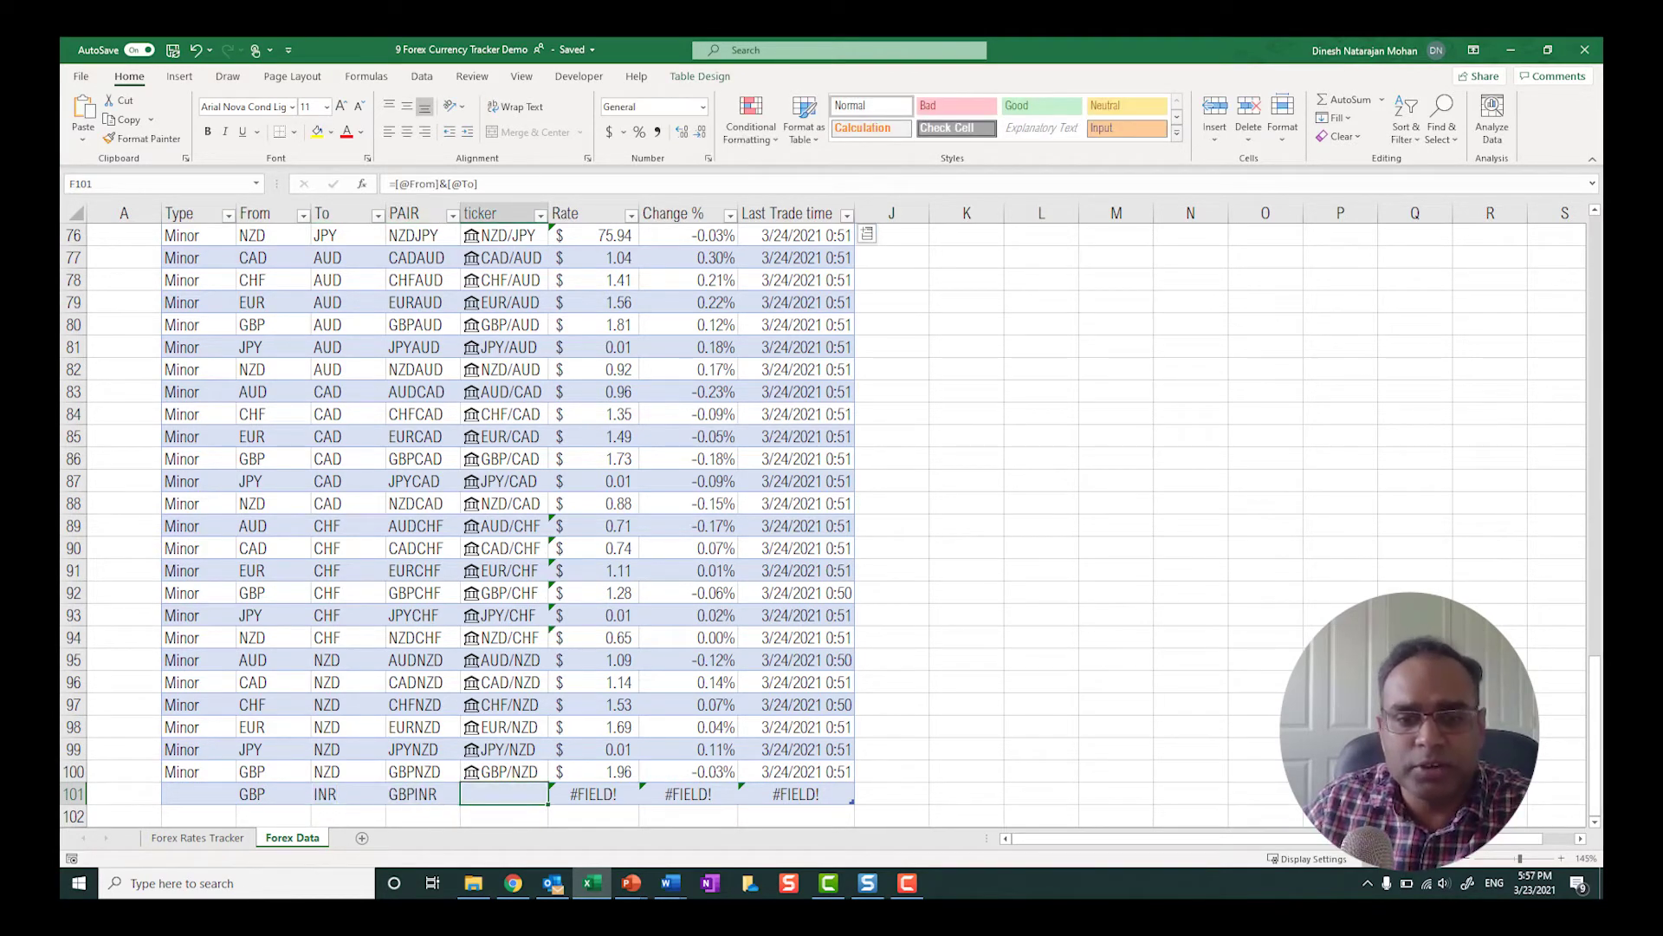
- Copy the pair code in E101 into ticker cell F101 as a value and convert it to the Stocks data type
click(867, 234)
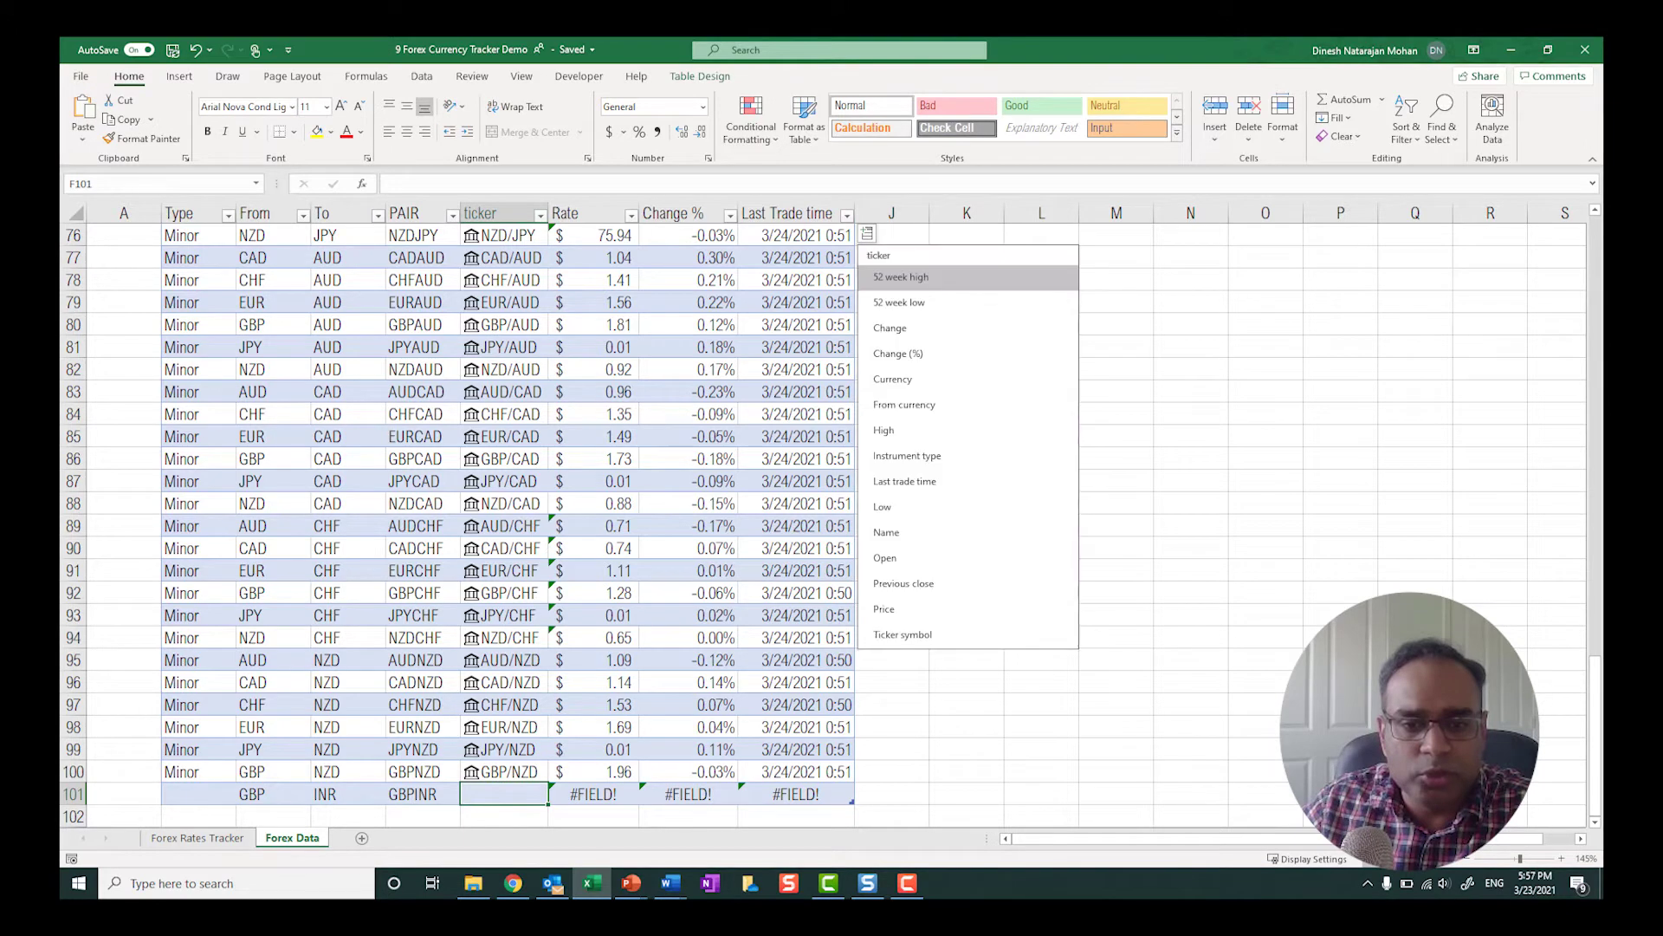
right_click(419, 795)
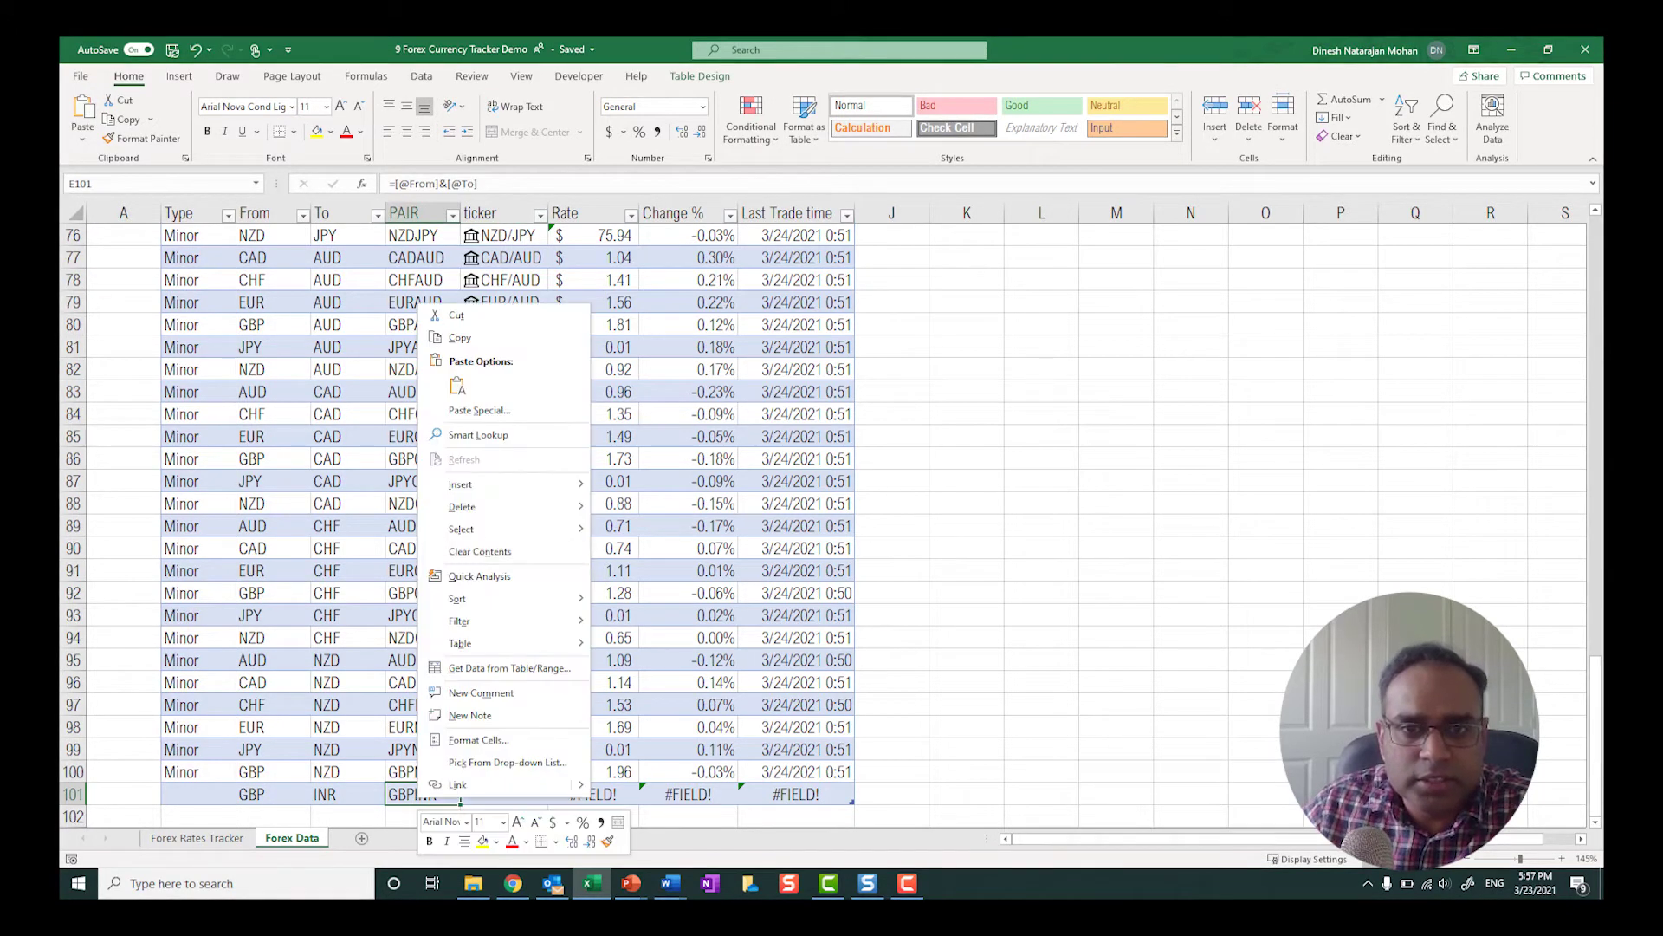
click(450, 338)
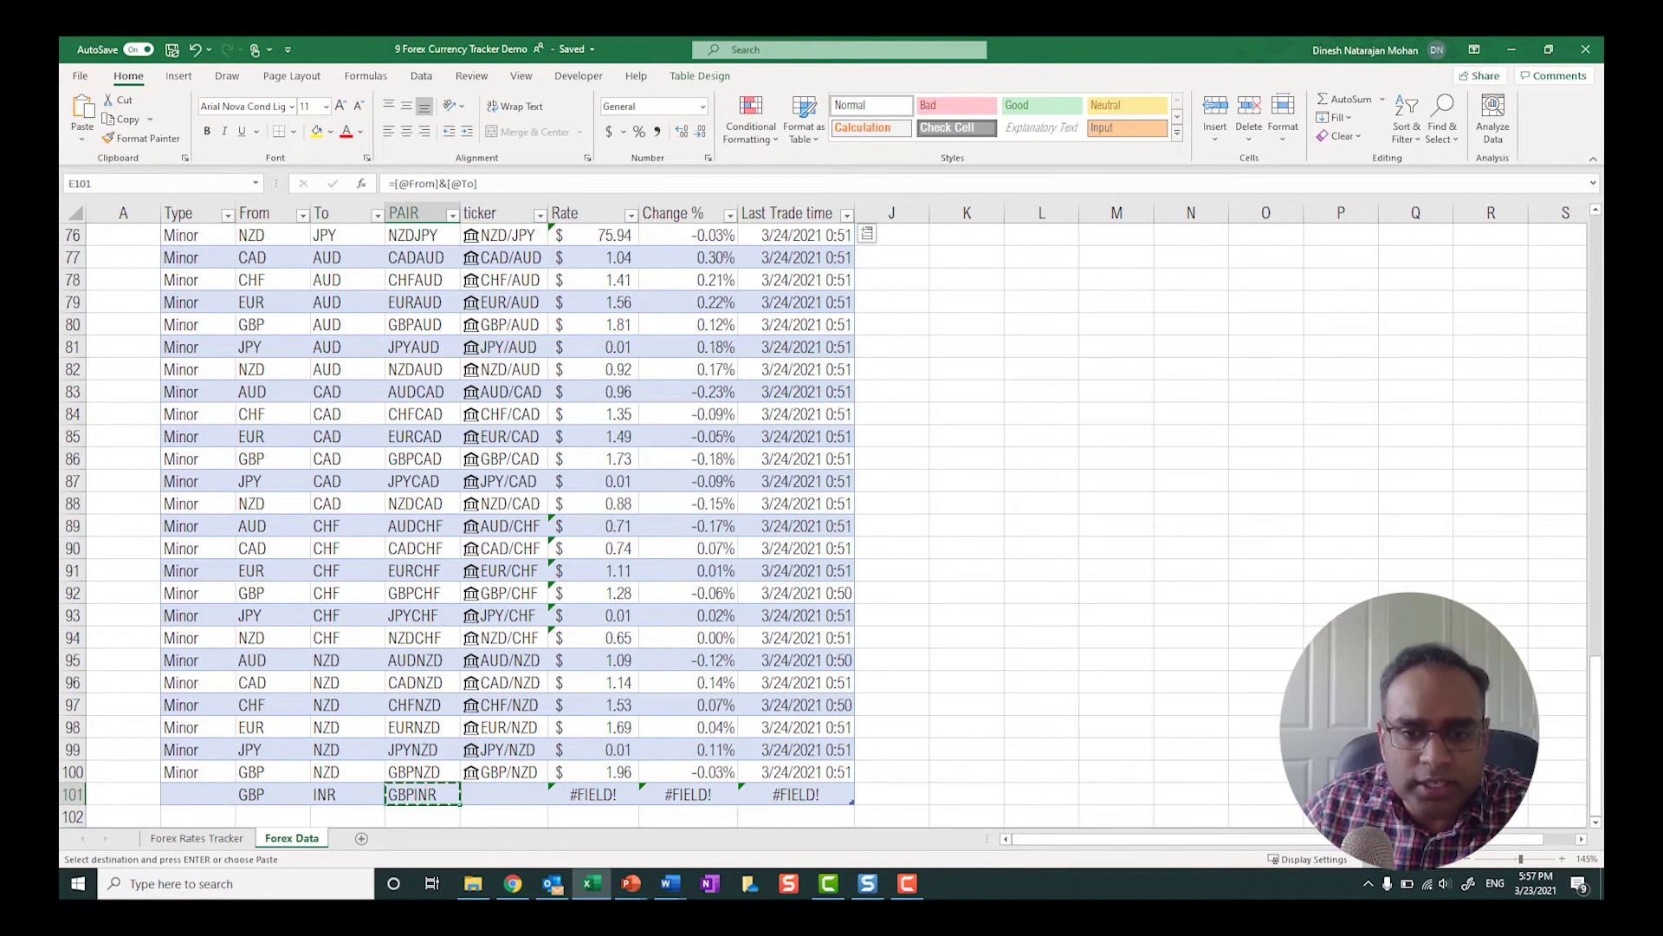
right_click(544, 794)
click(566, 379)
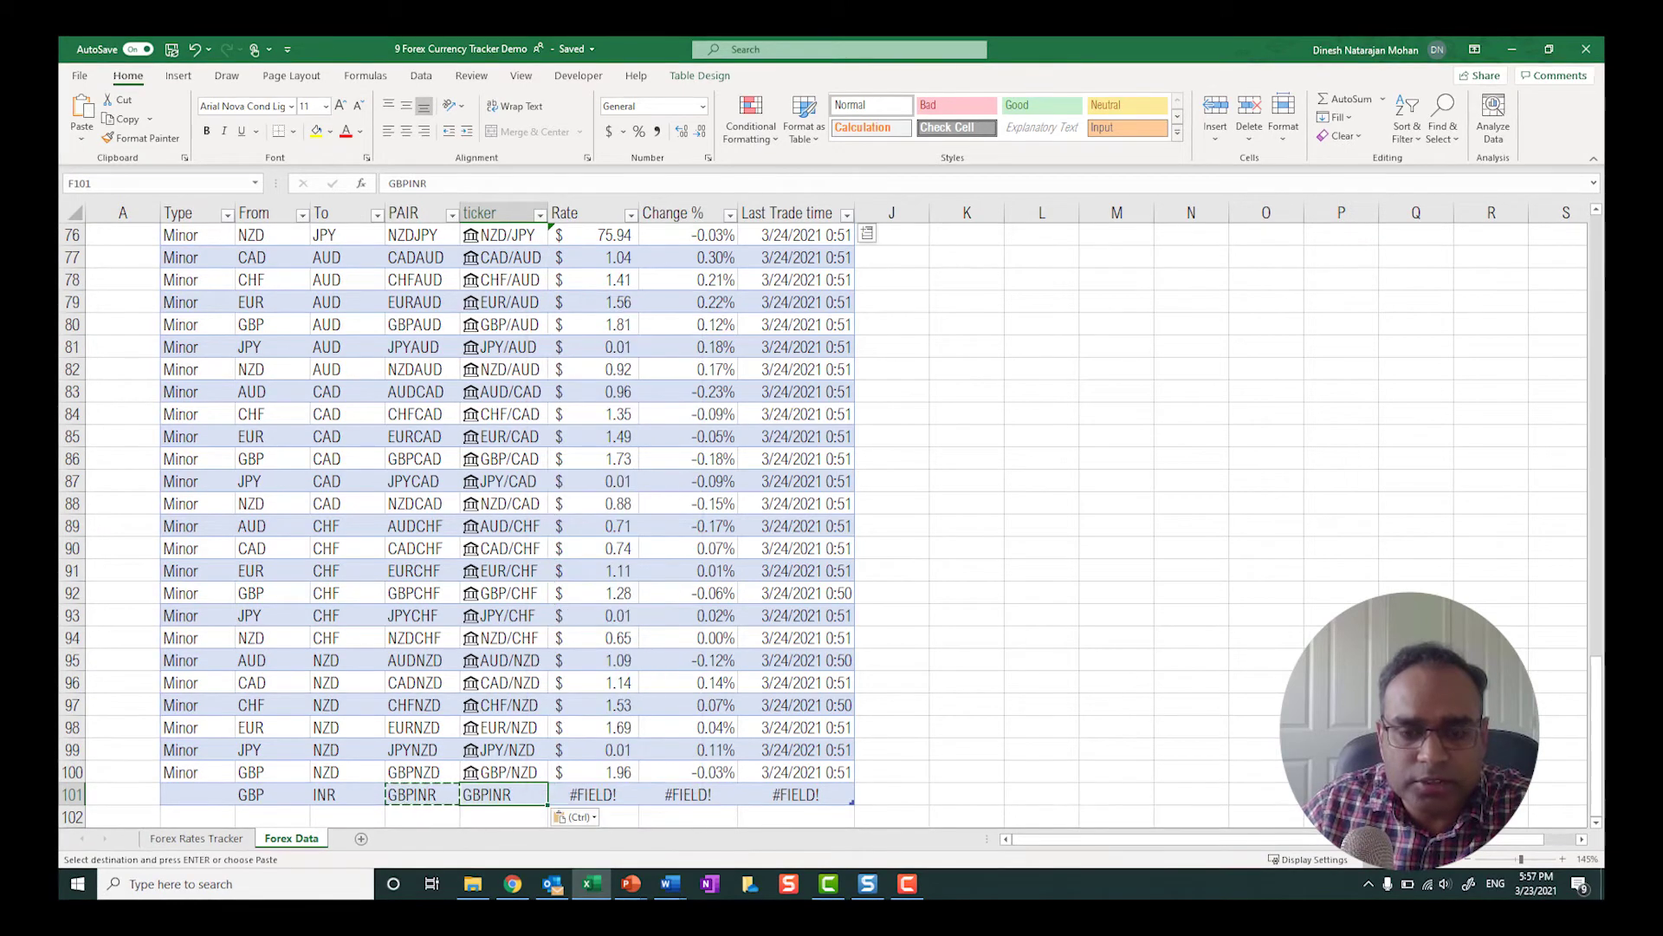
click(421, 76)
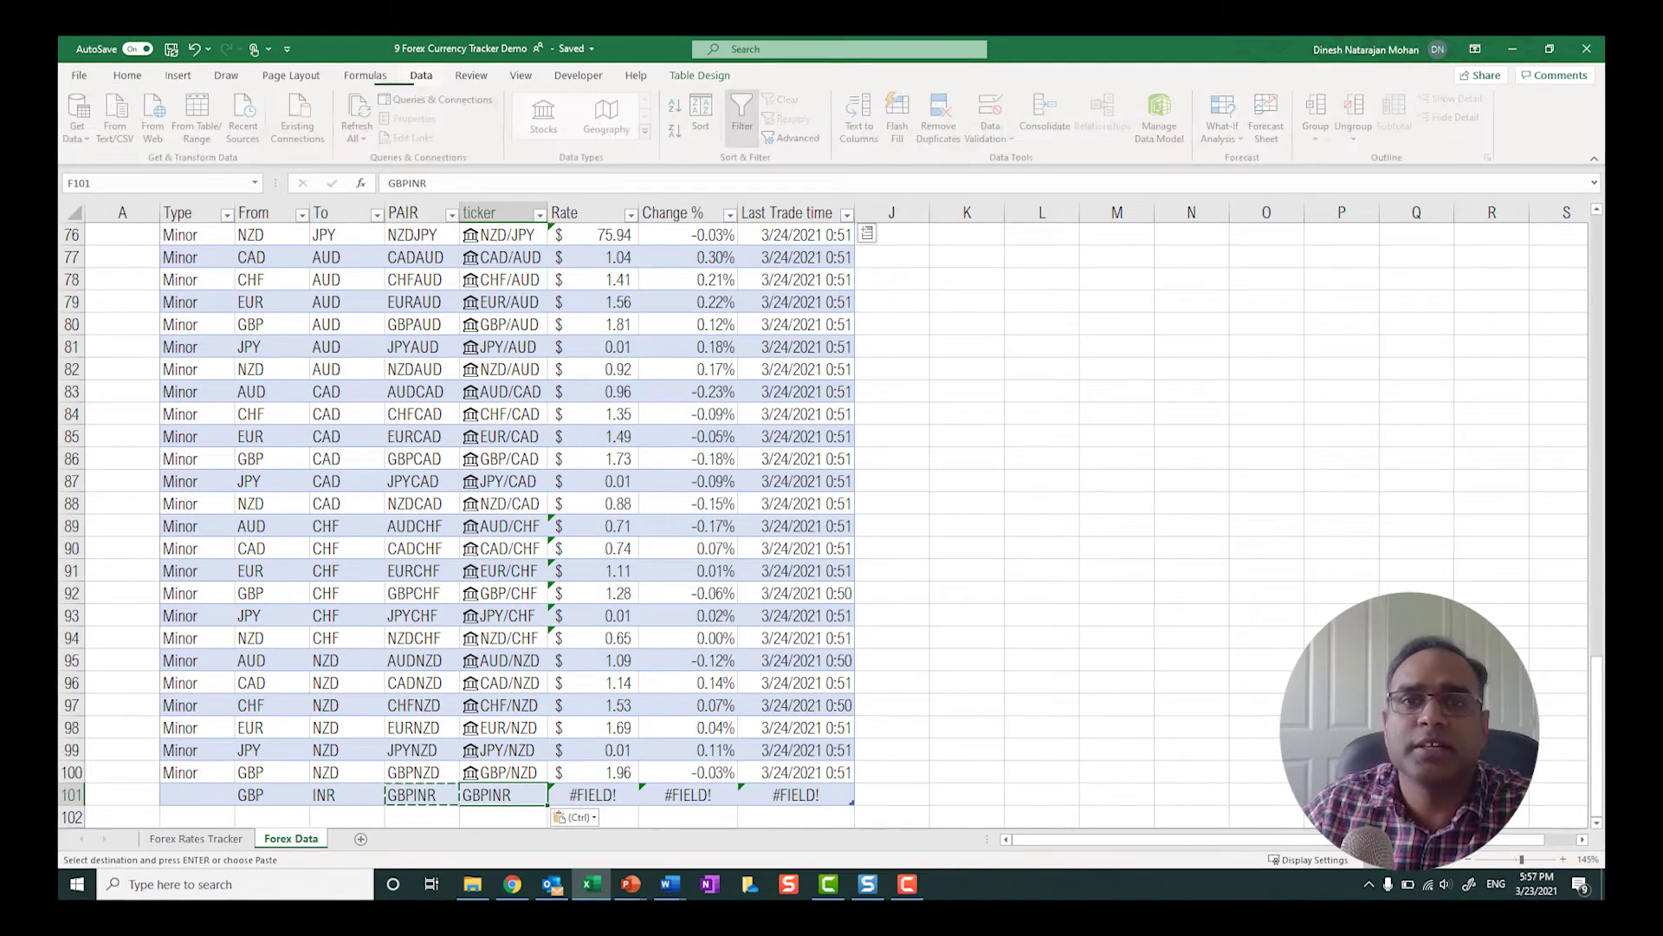
click(545, 116)
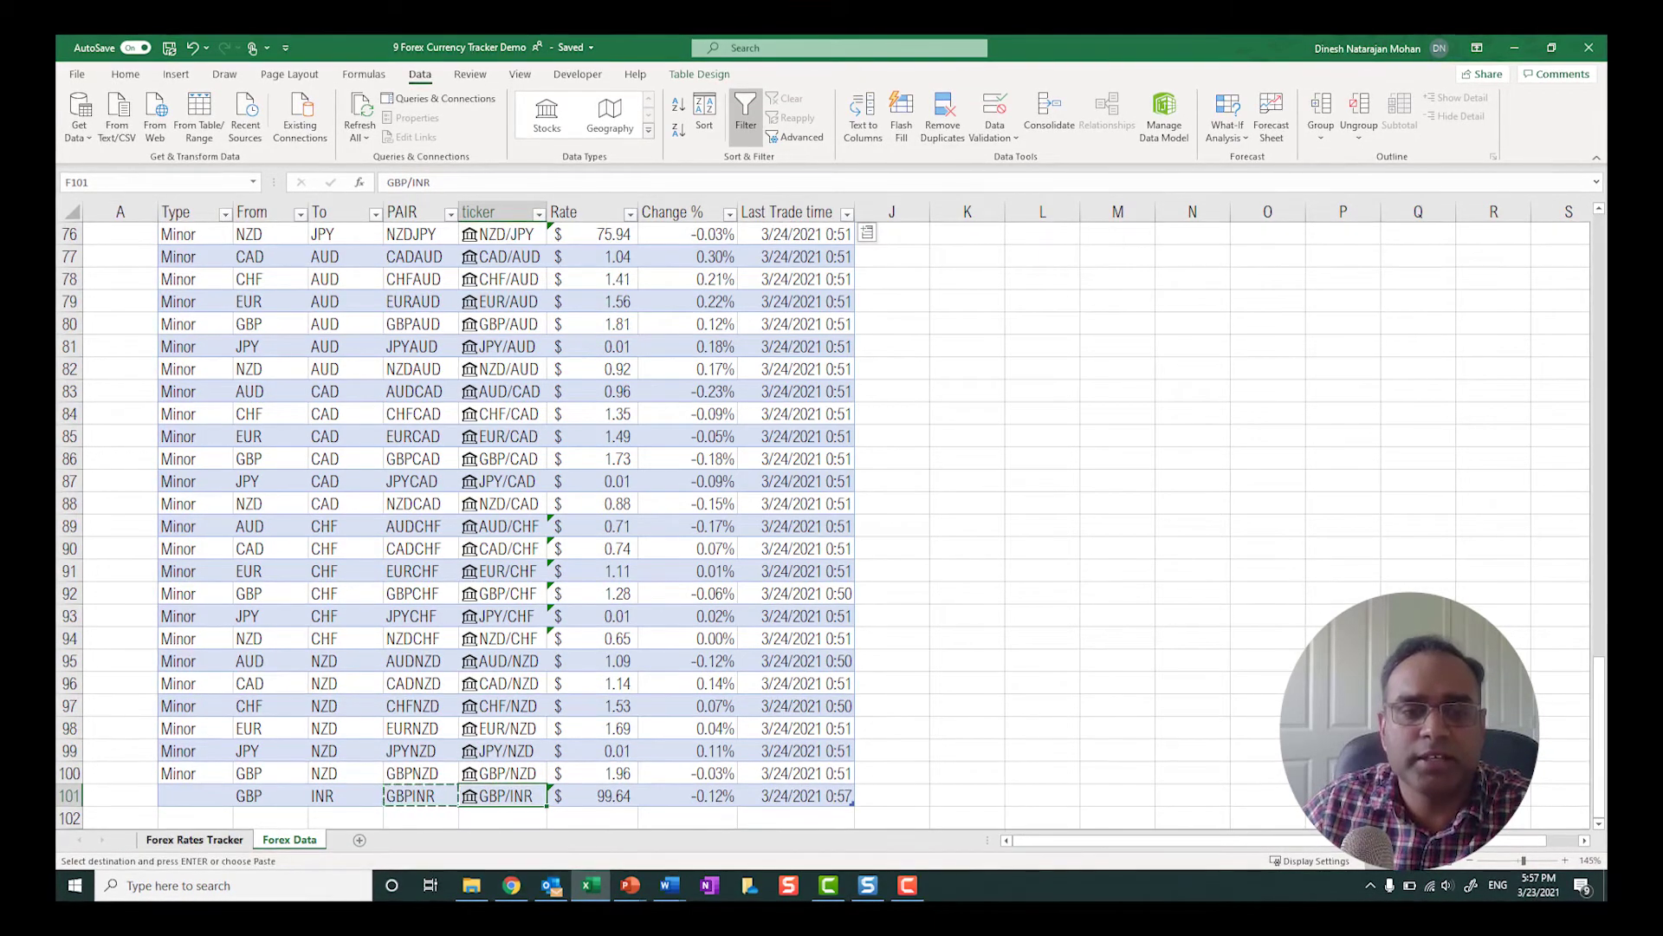
- Check the Forex Rates Tracker sheet, return to Forex Data and copy the From currencies in C93:C99 as values into C102:C108
click(194, 840)
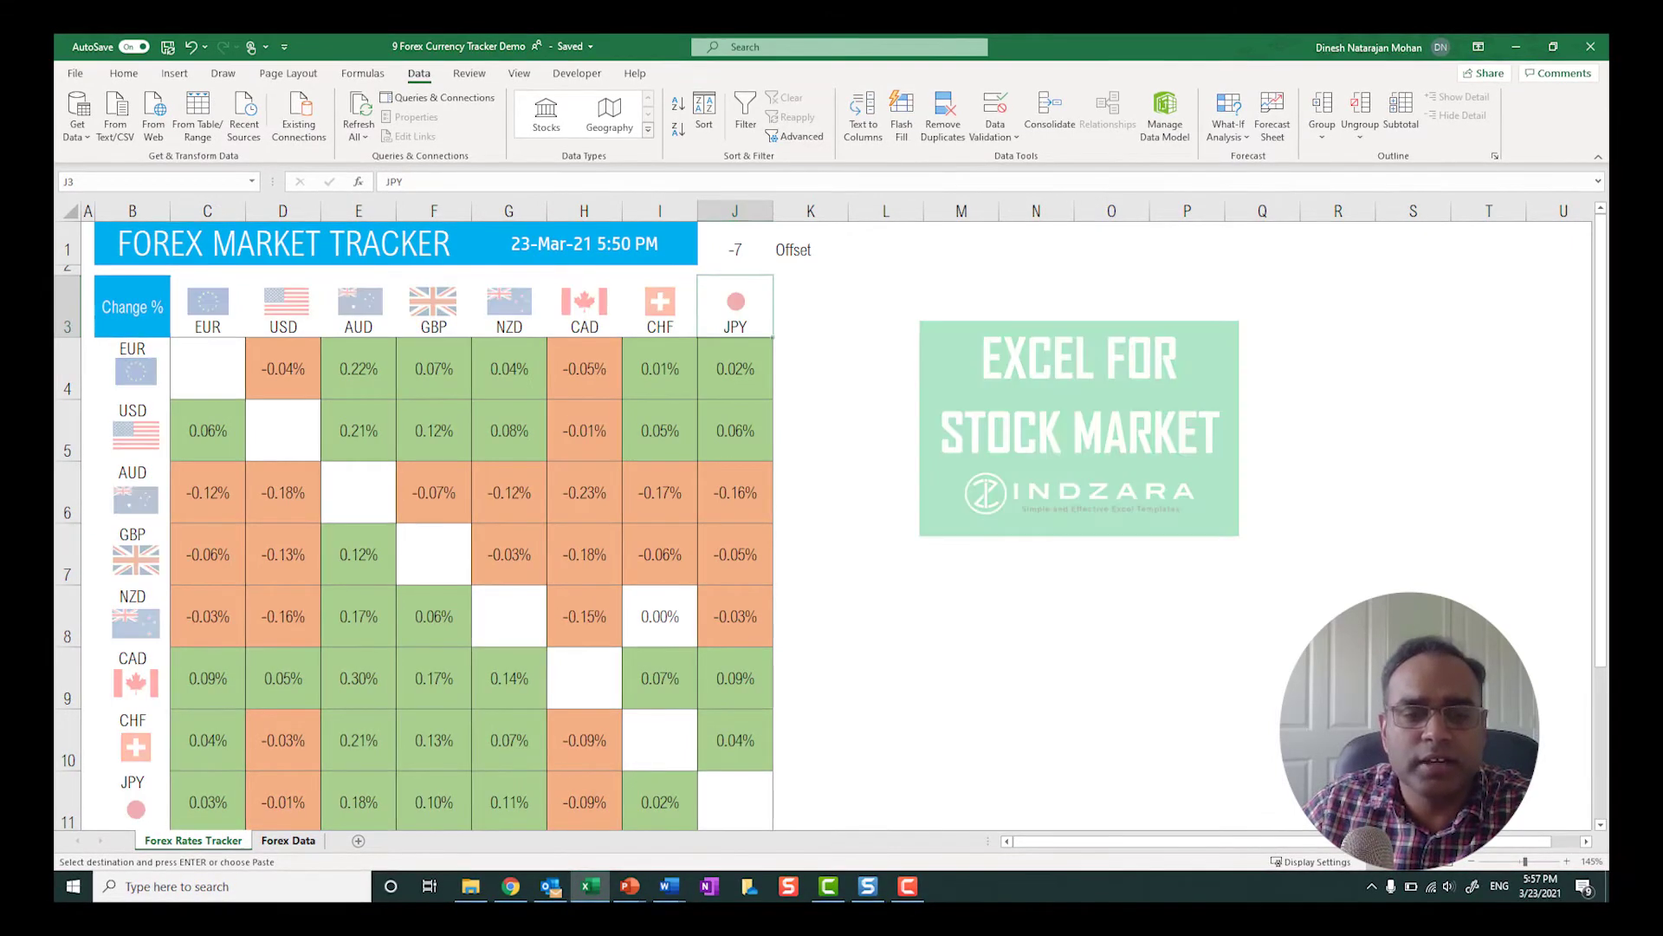
key(ctrl+Page_Down)
scroll(831, 520, down, 3)
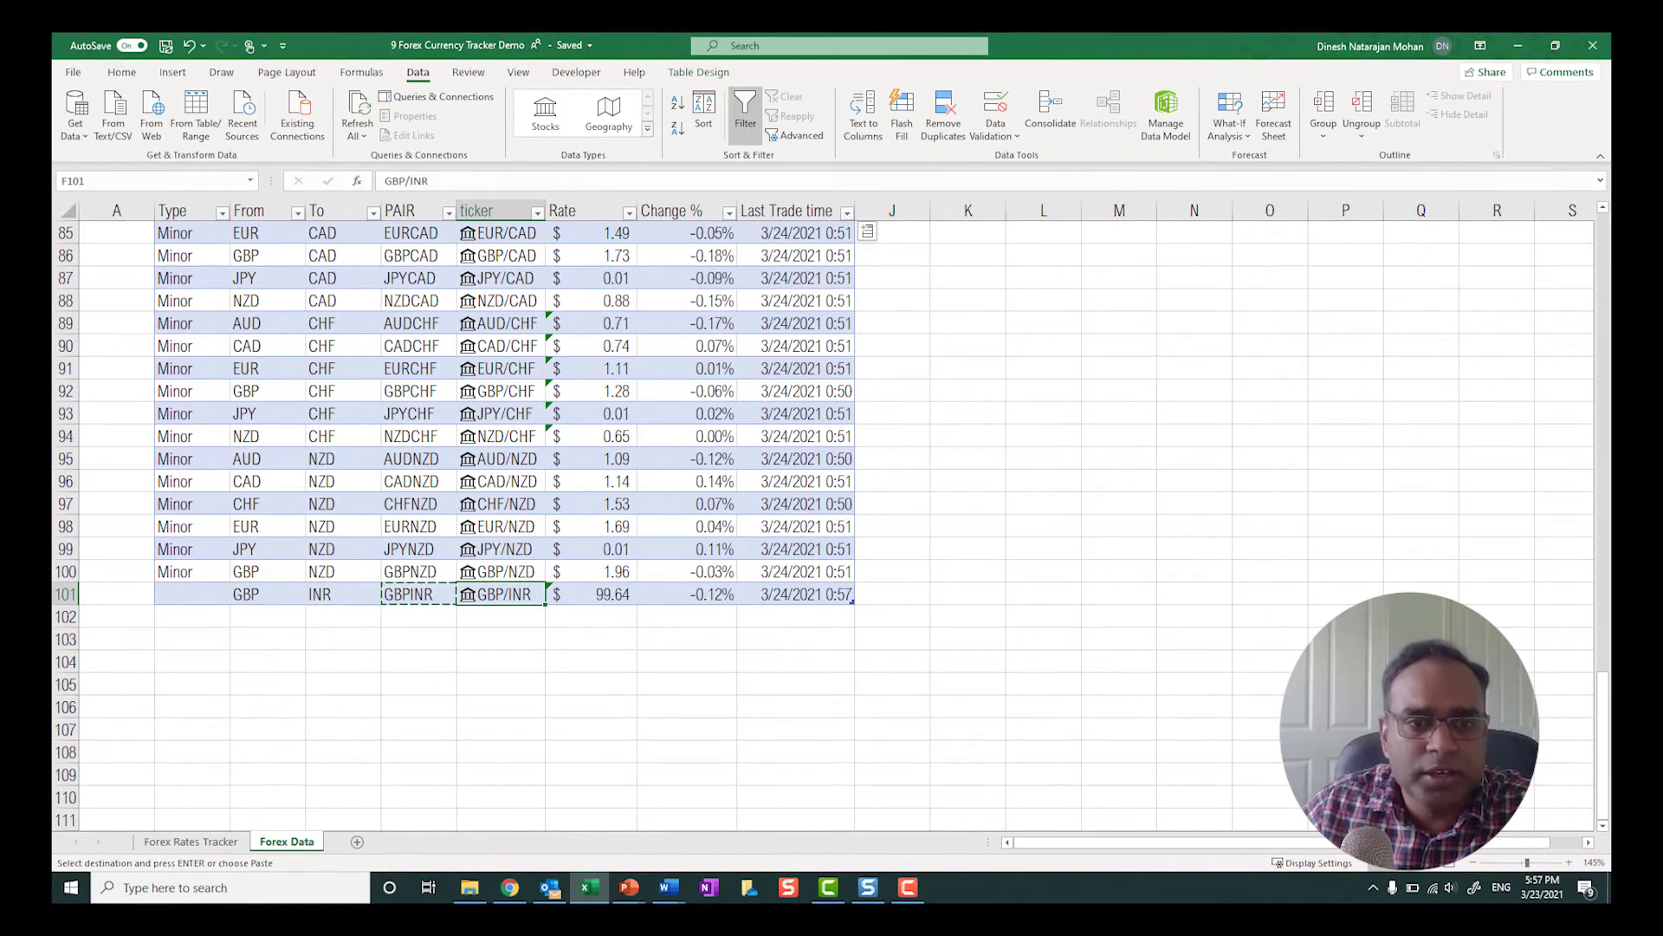
drag(260, 414, 260, 548)
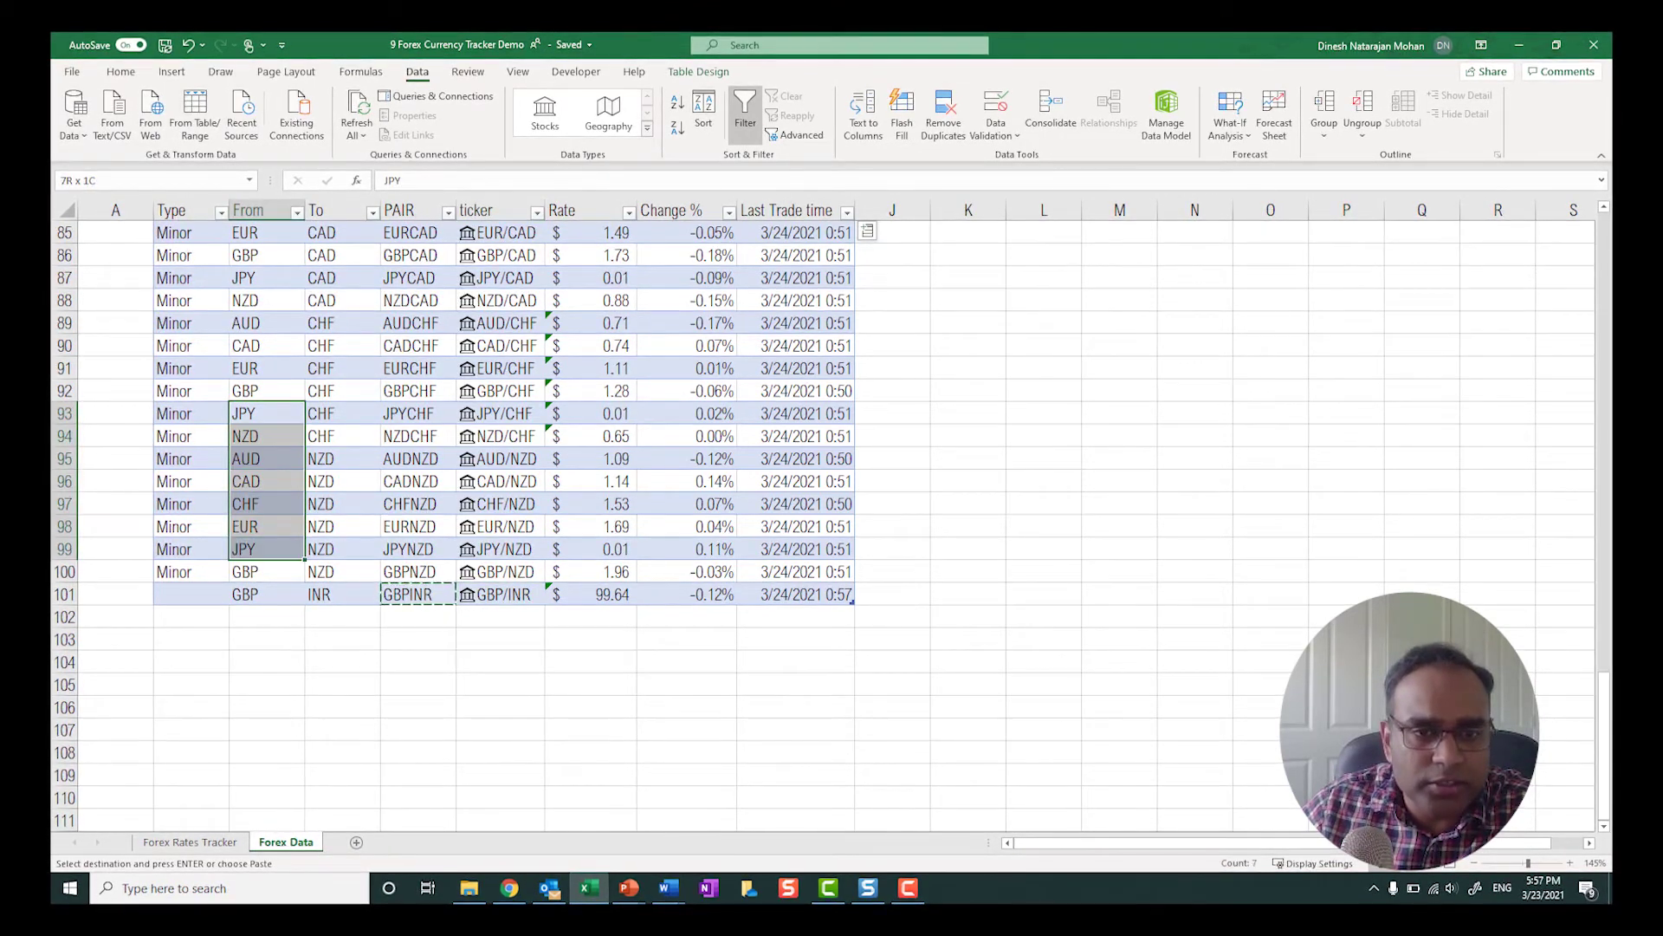
key(ctrl+c)
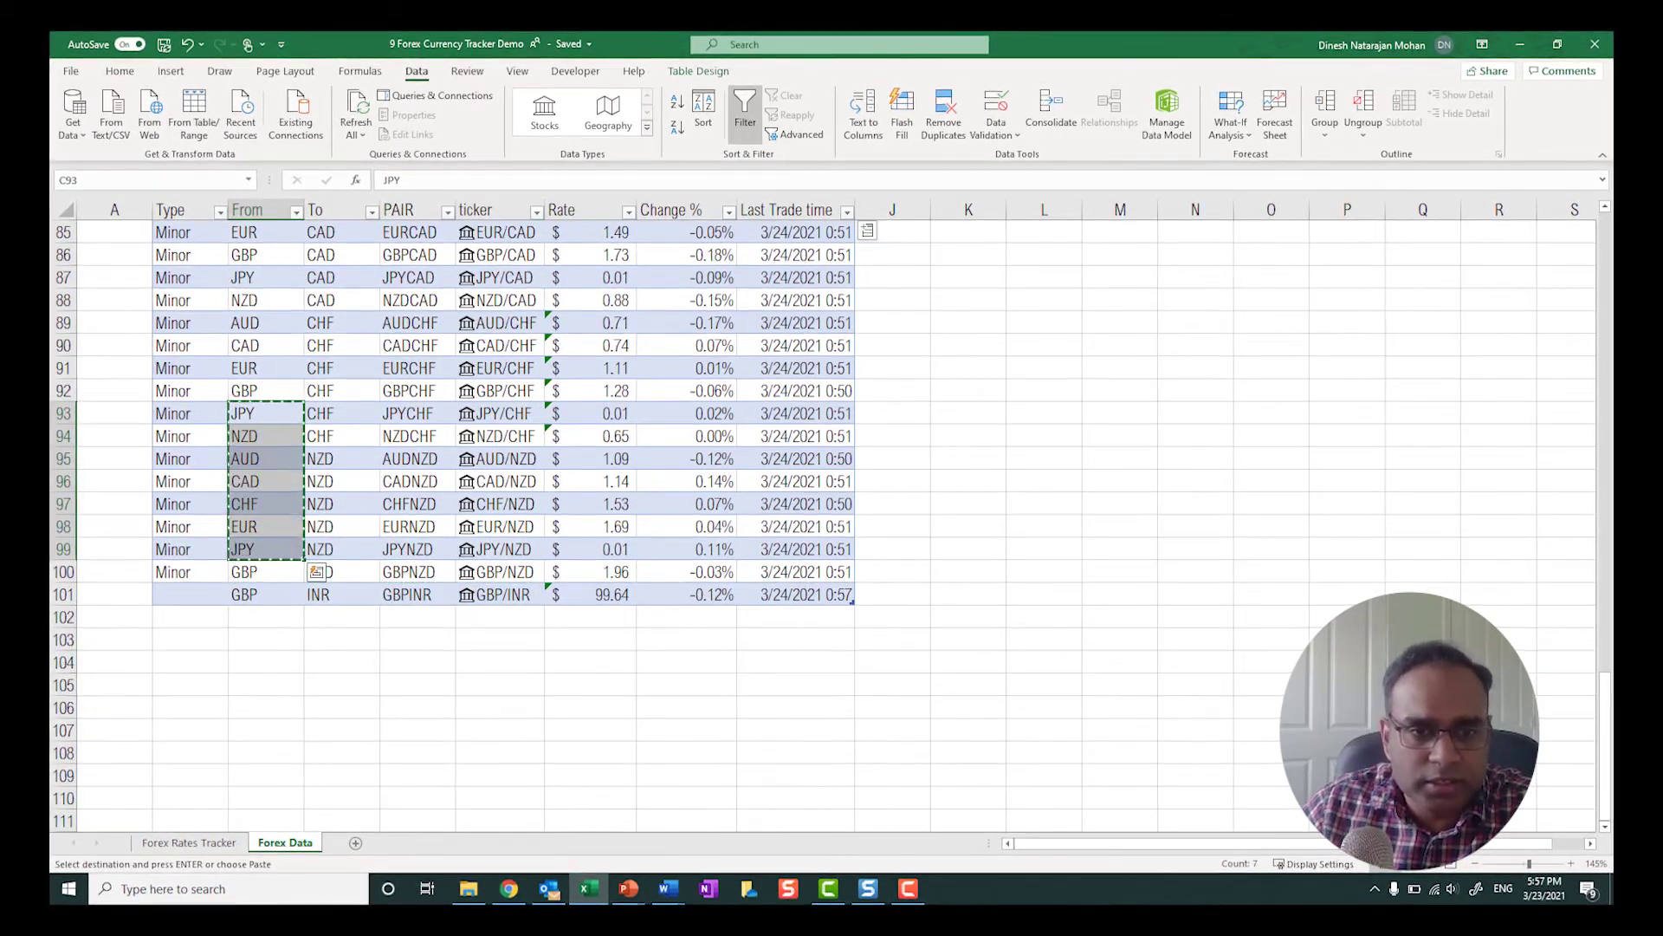
right_click(279, 617)
click(320, 240)
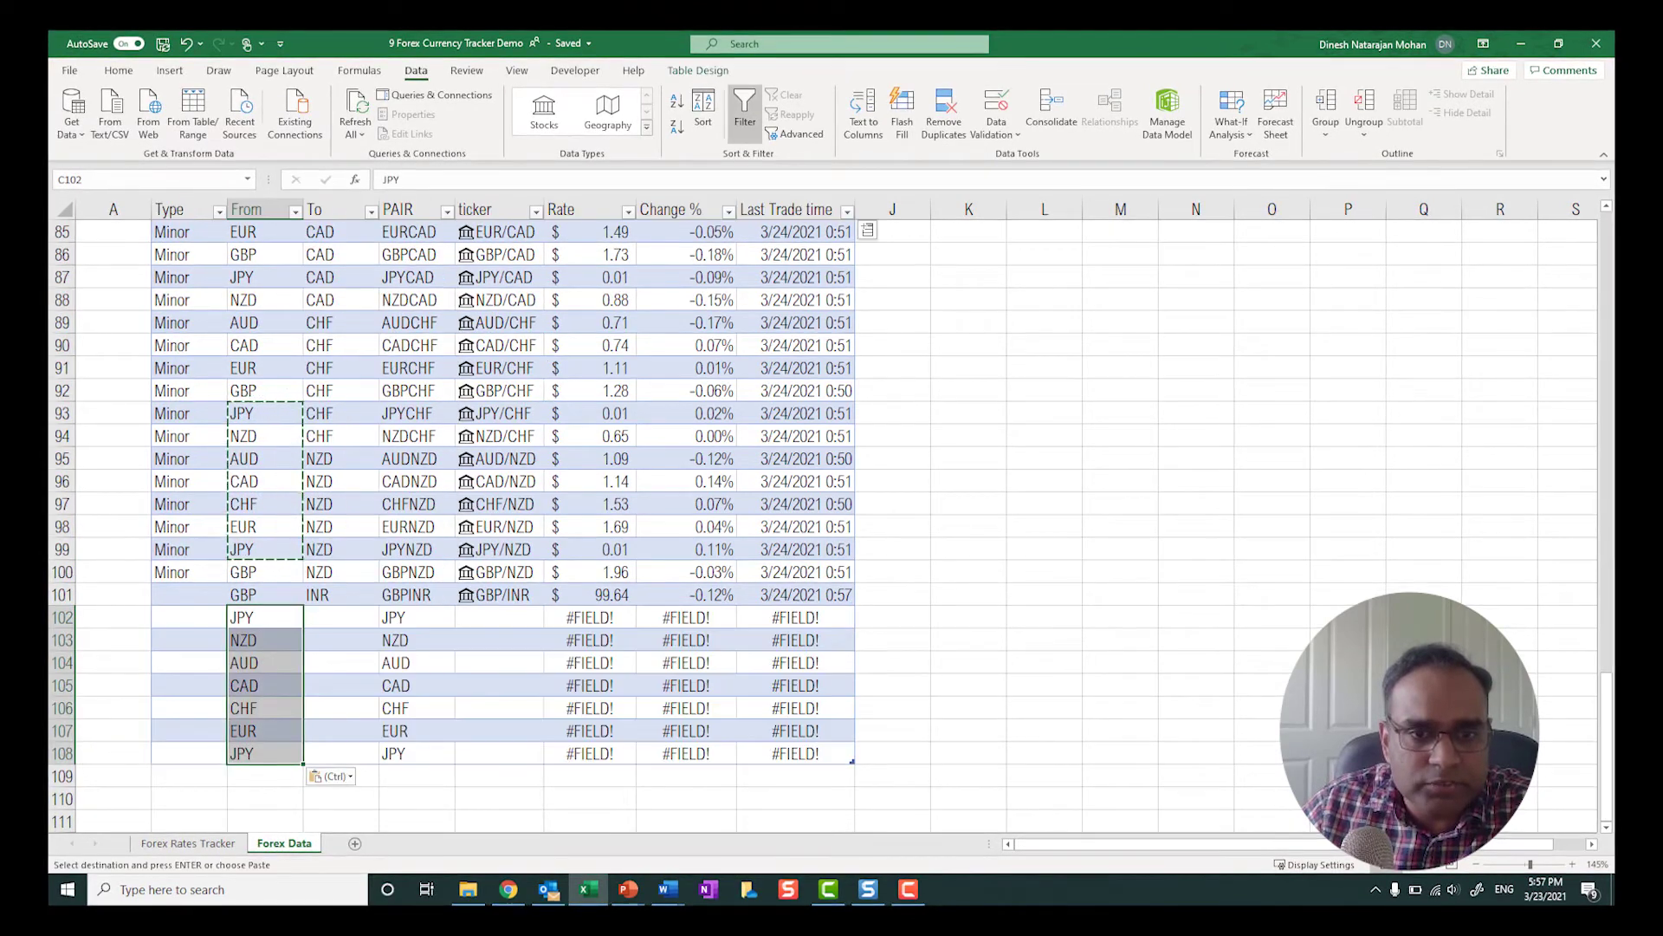
- Fill the To currency INR from D101 down through D108
click(339, 618)
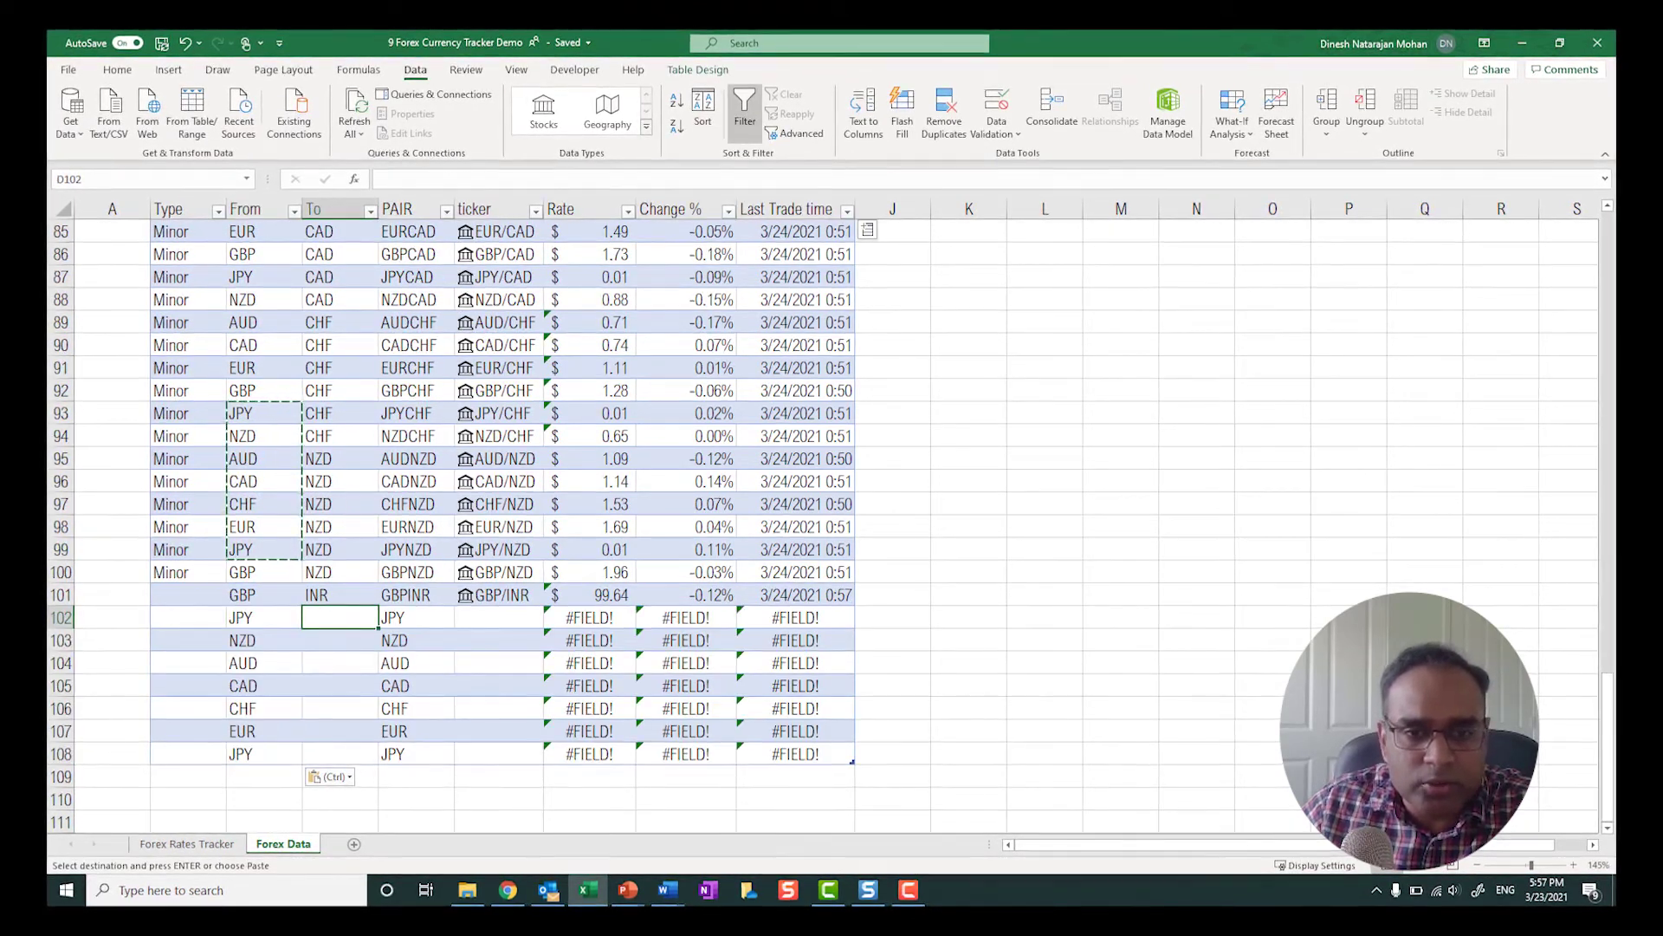
key(Up)
key(shift+Down)
key(shift+Down)
key(shift+Down)
key(shift+Down)
key(shift+Down)
key(shift+Down)
key(shift+Down)
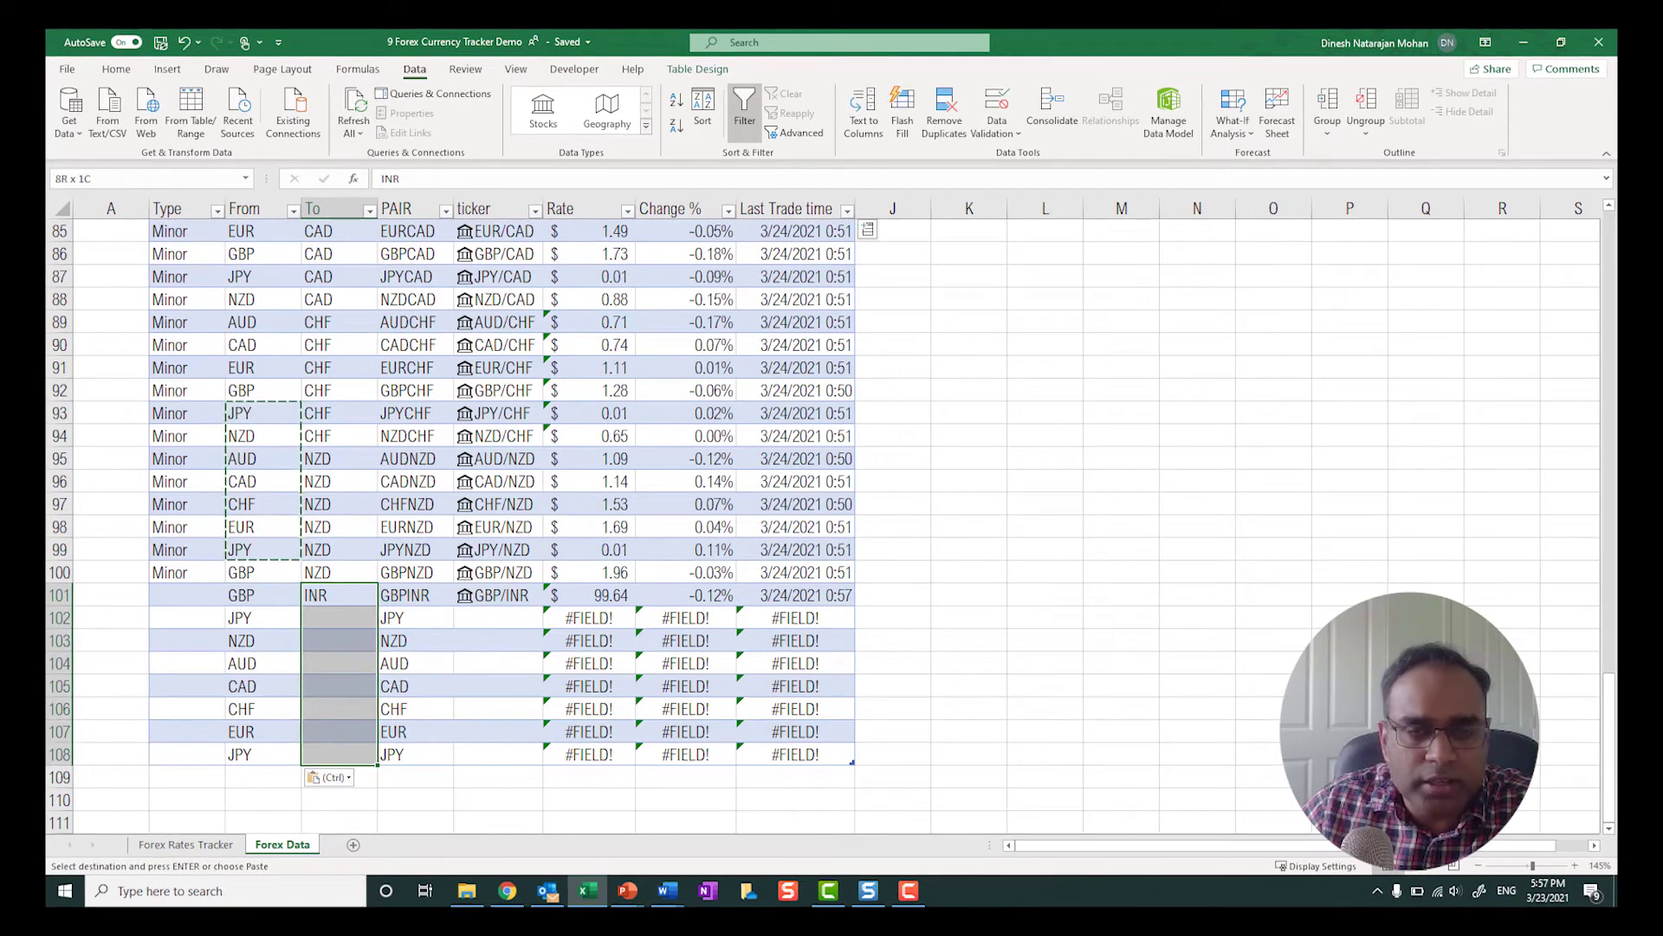
key(ctrl+Return)
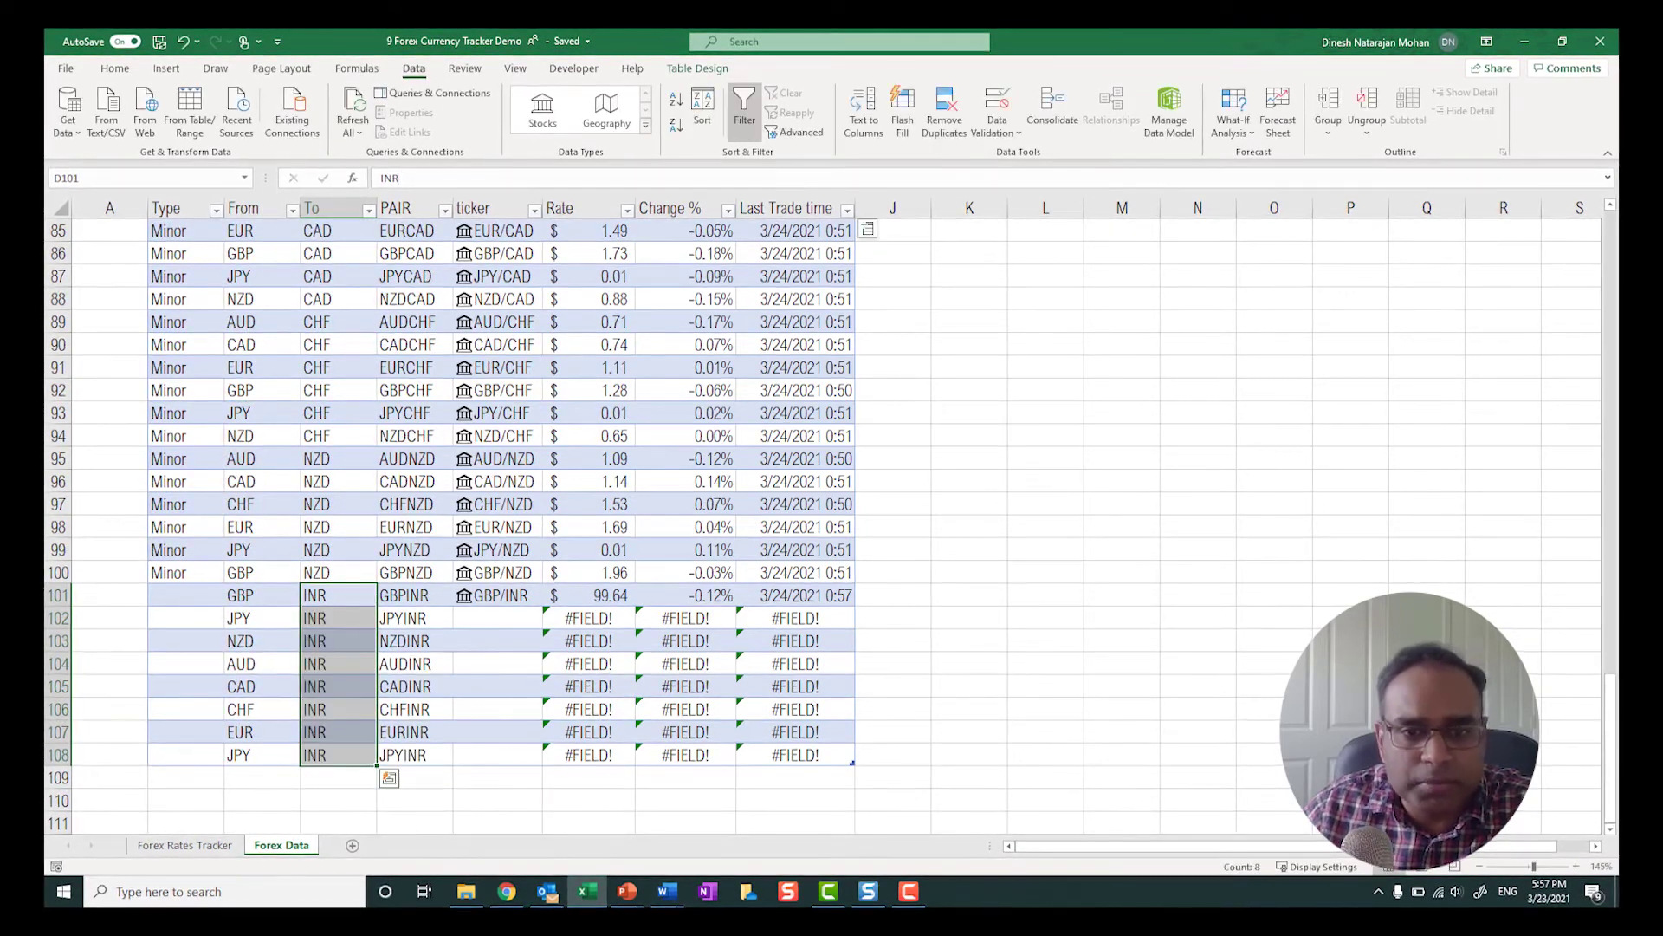
- Copy the pair codes in E102:E108 into F102:F108 as values and convert them to the Stocks data type
key(Right)
key(Right)
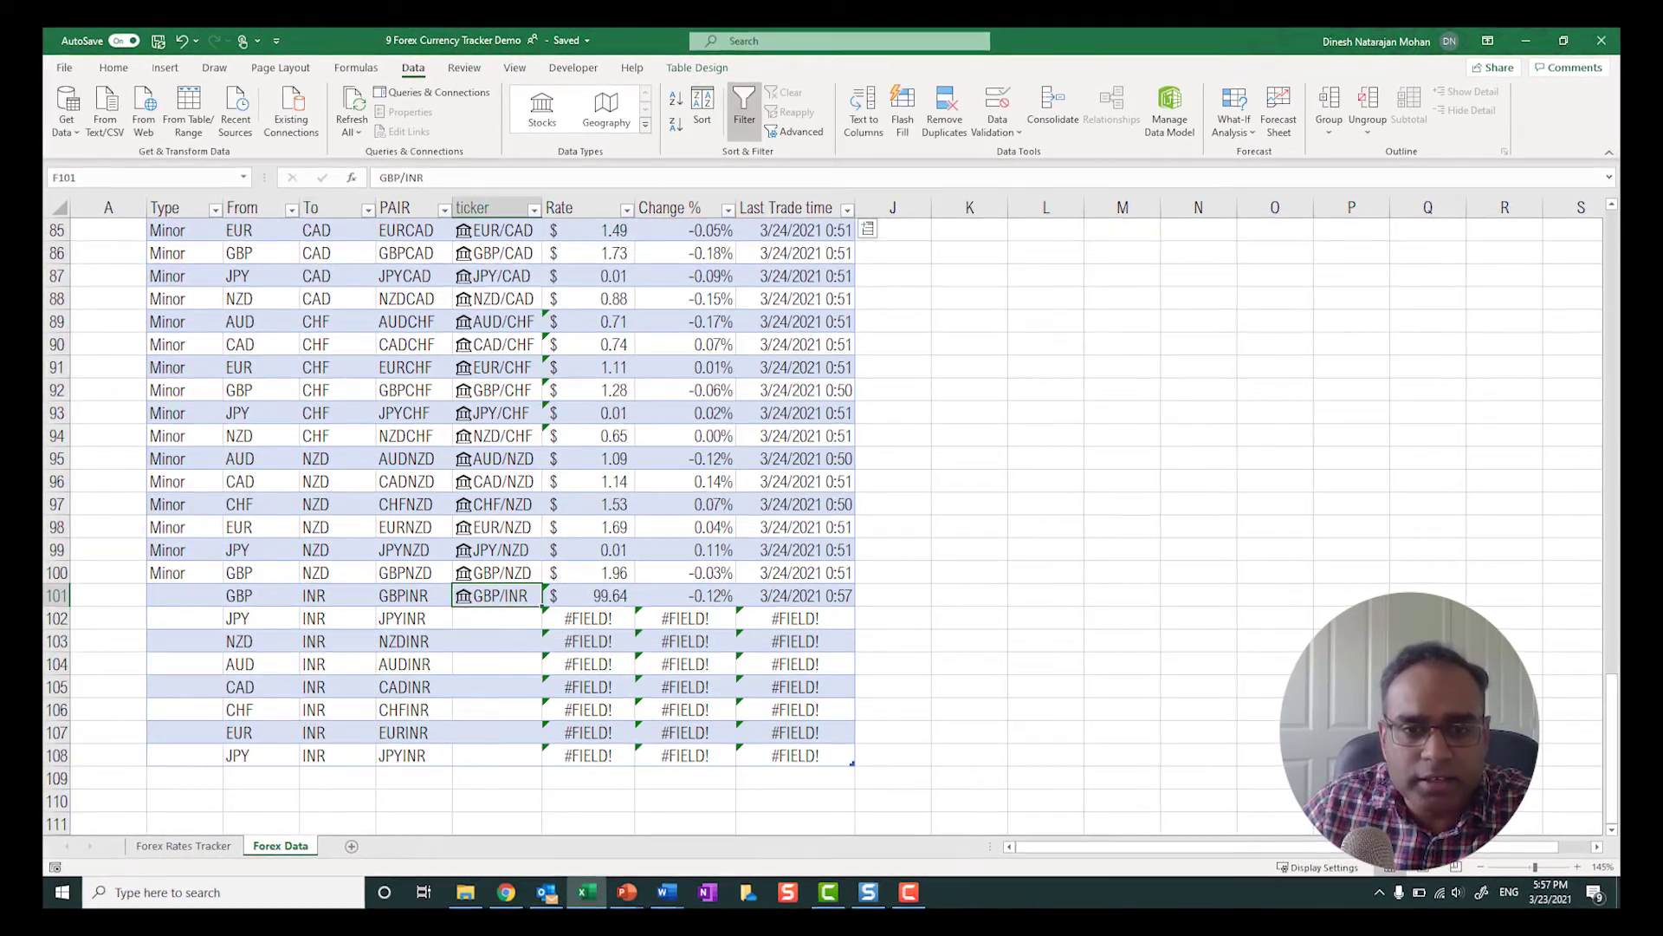
key(Left)
key(Down)
key(shift+Down)
key(ctrl+c)
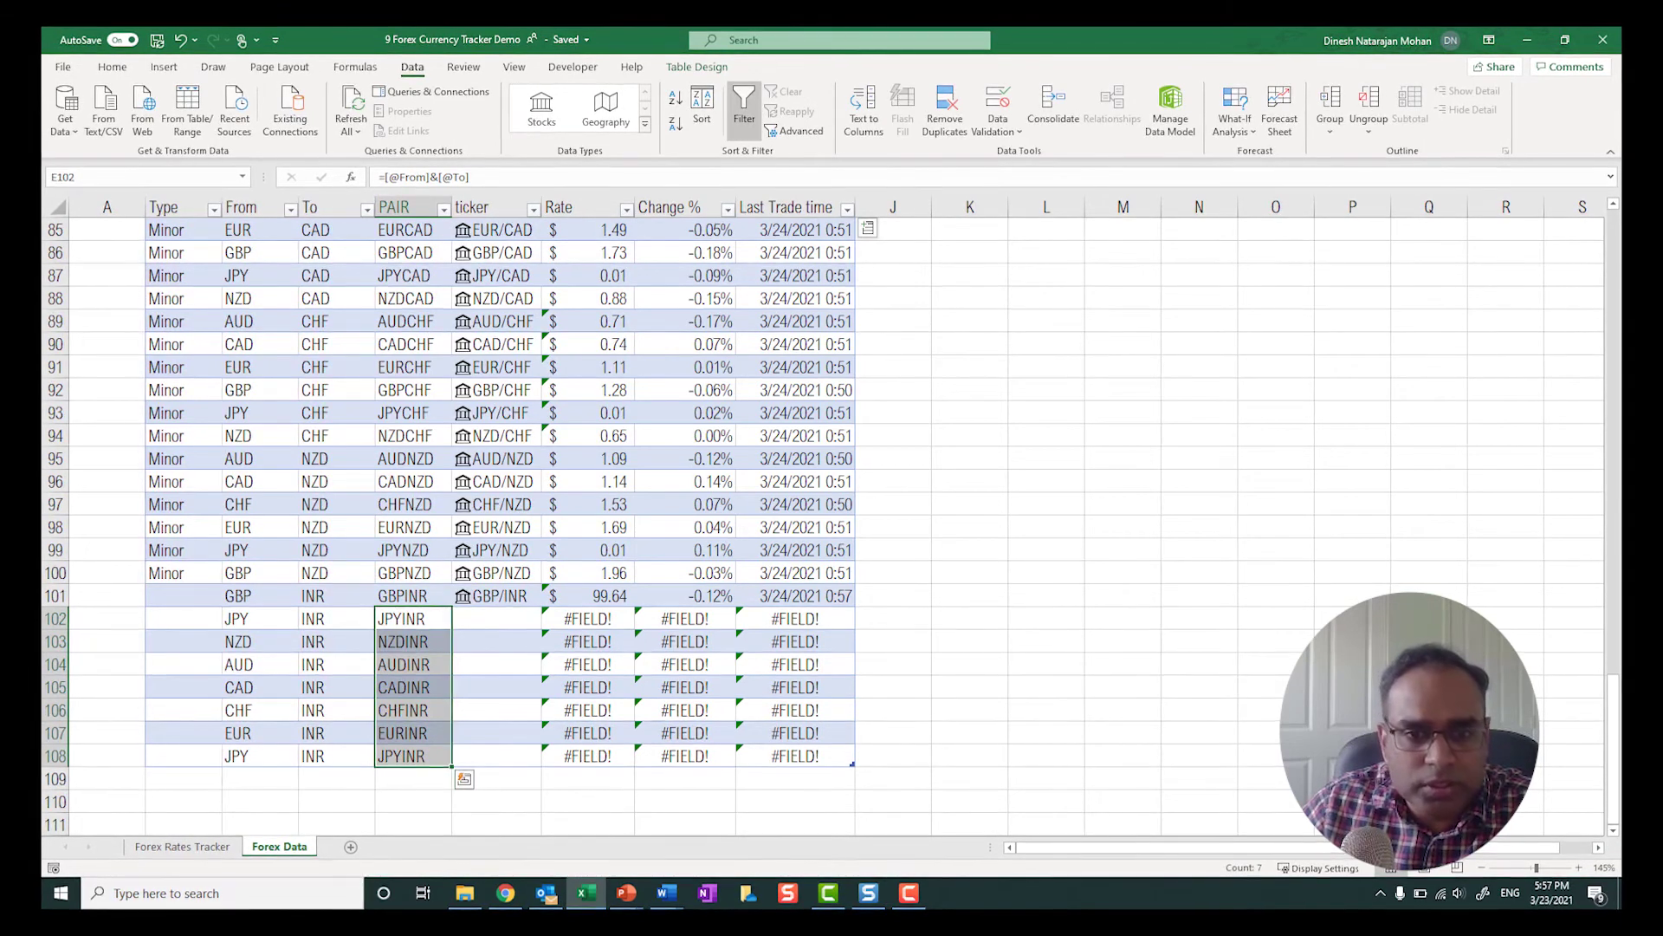
right_click(485, 622)
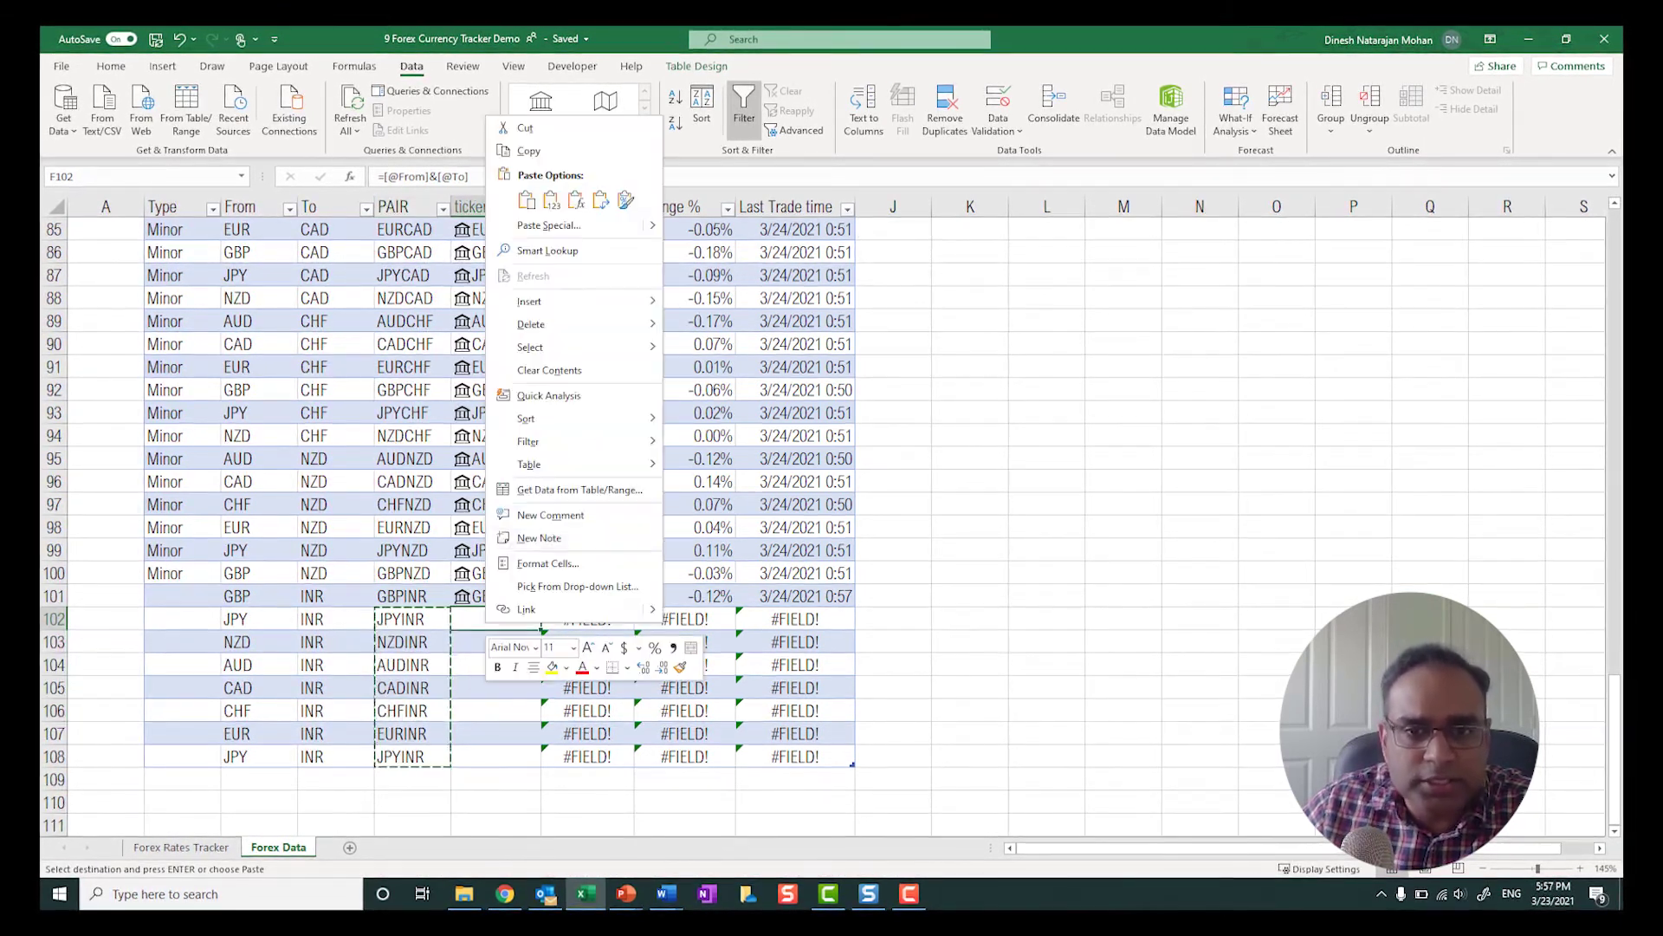
click(546, 197)
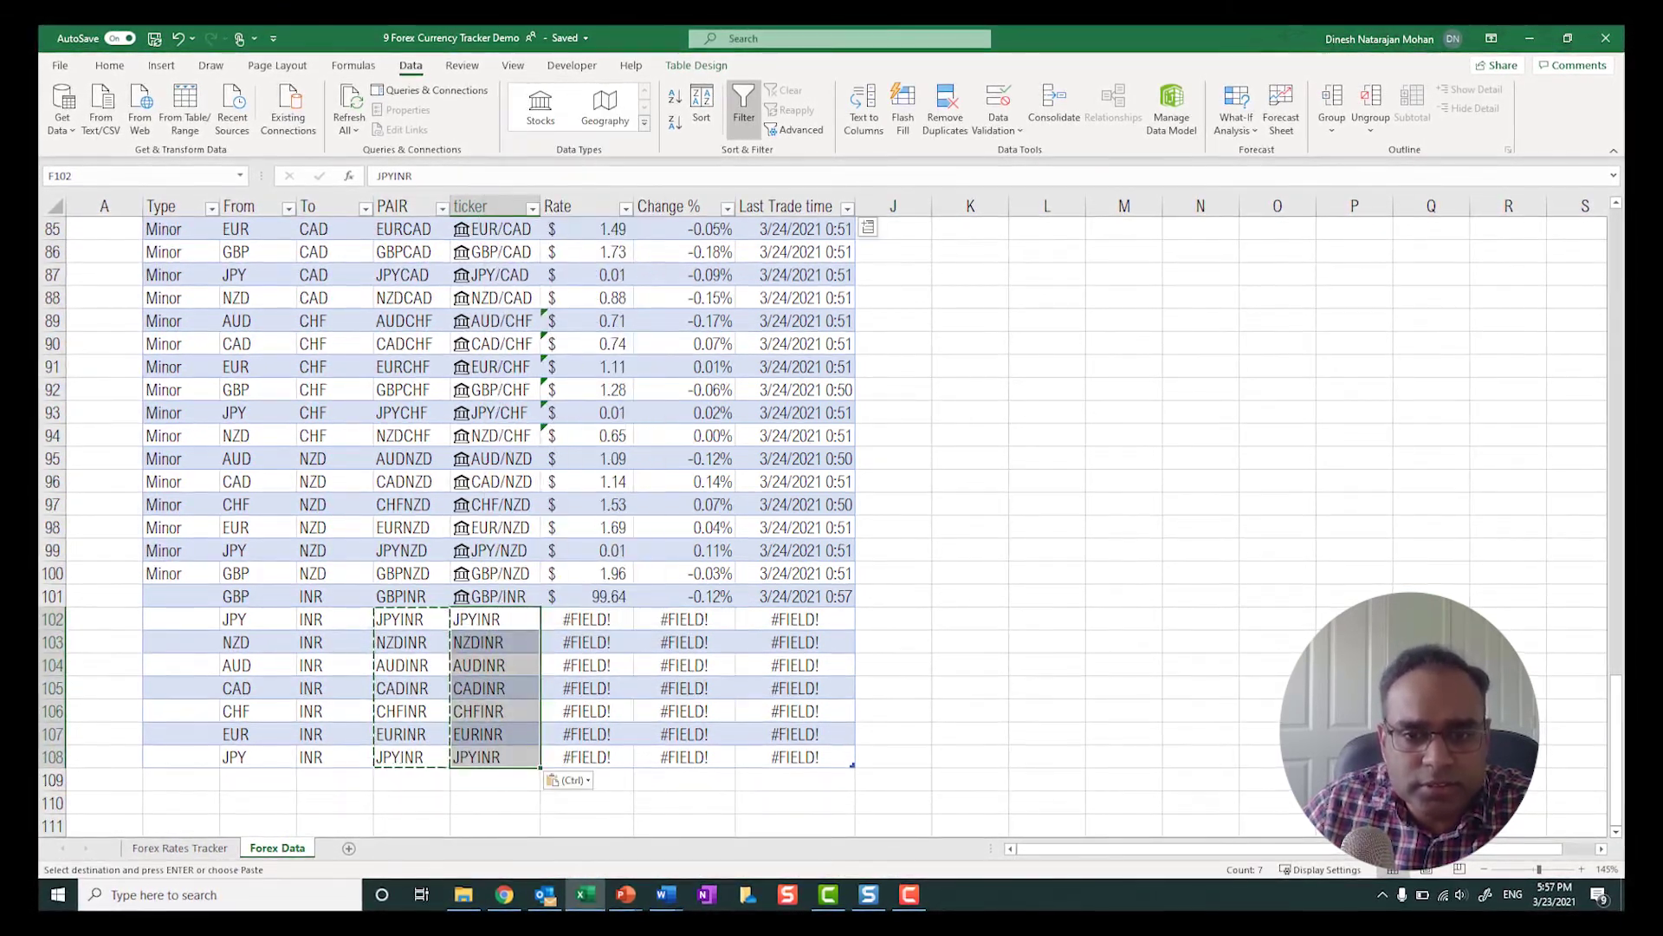
click(539, 108)
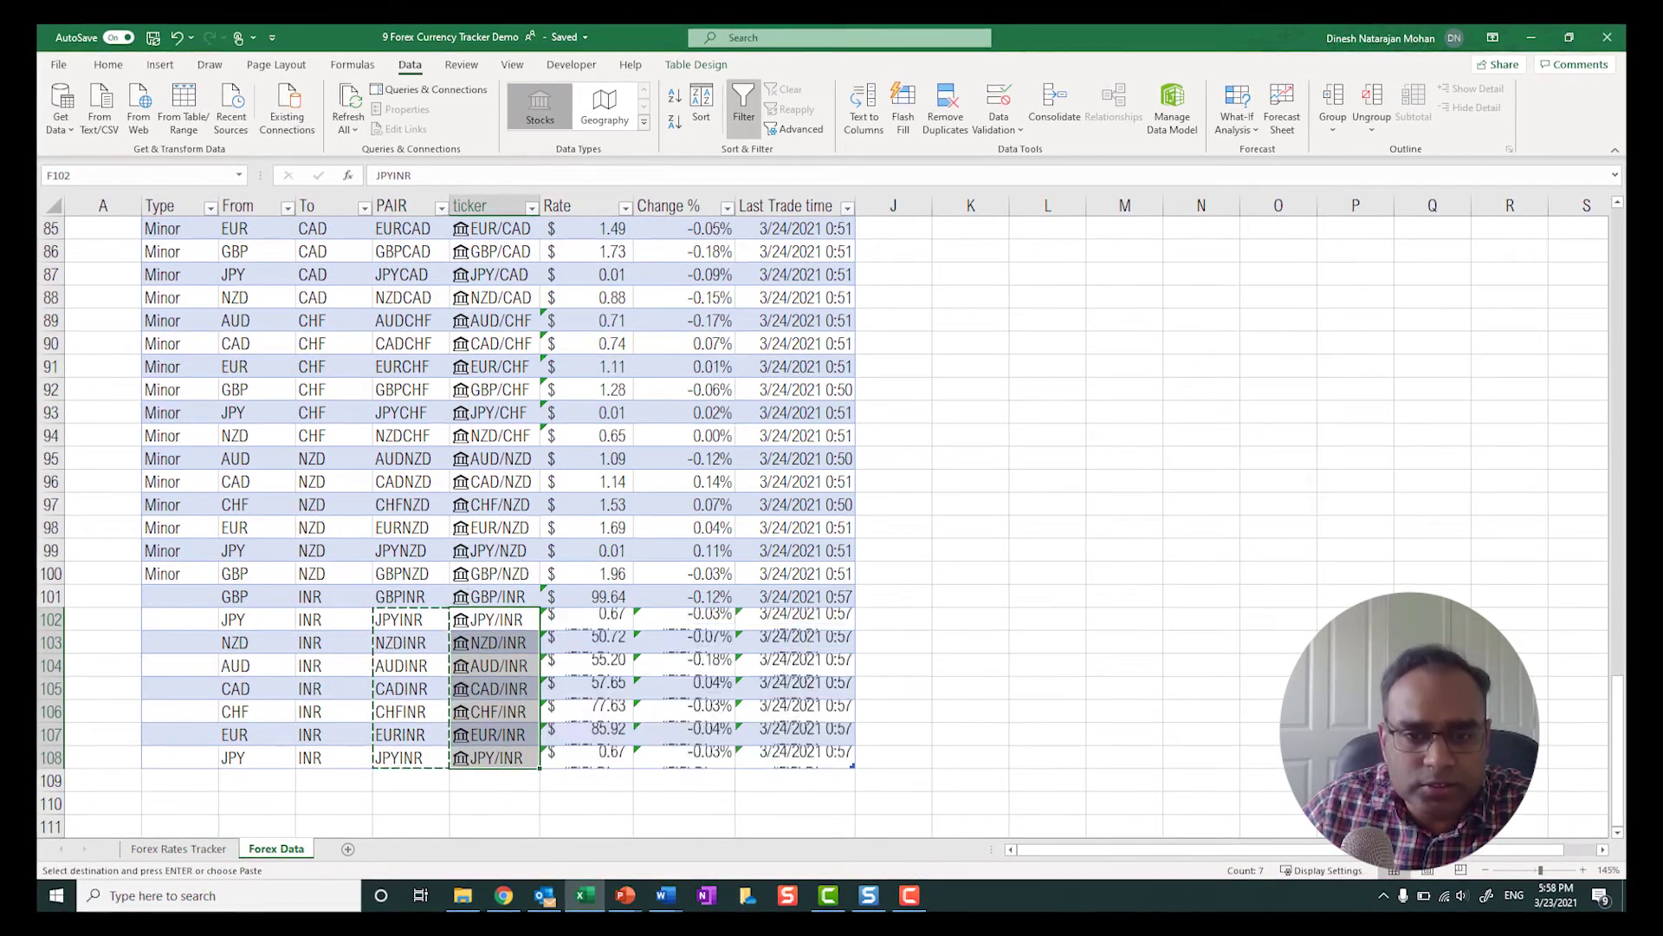
- Replace the duplicate JPY in From cell C108 with USD and check the From entries in C102 and C103
click(401, 758)
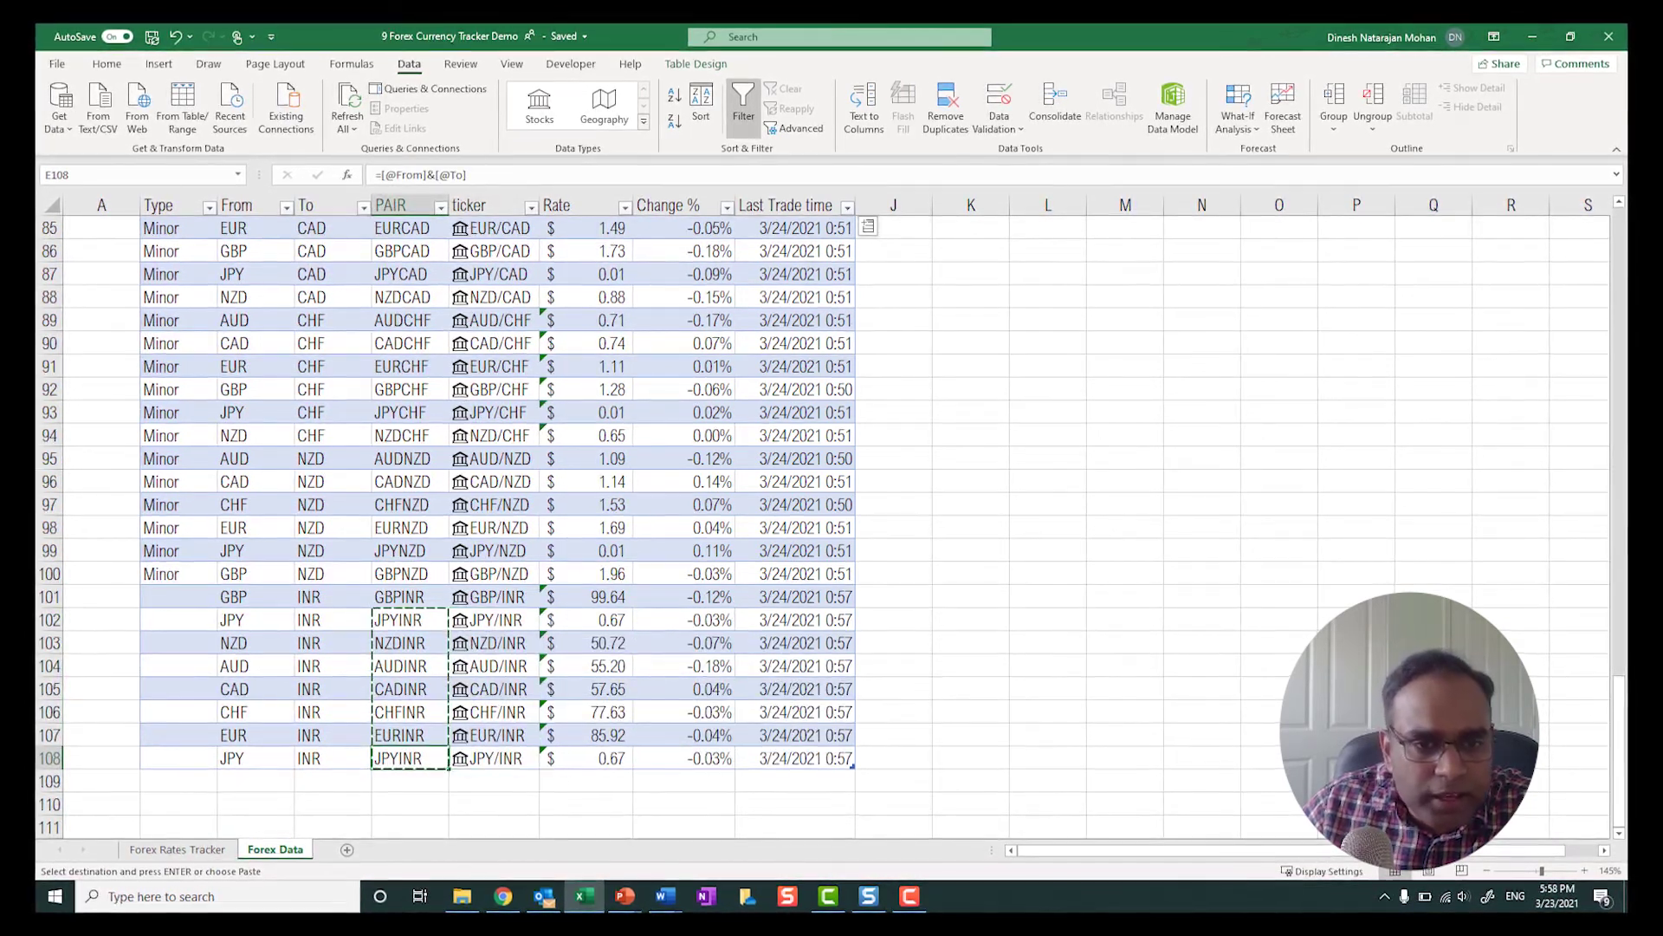
click(255, 758)
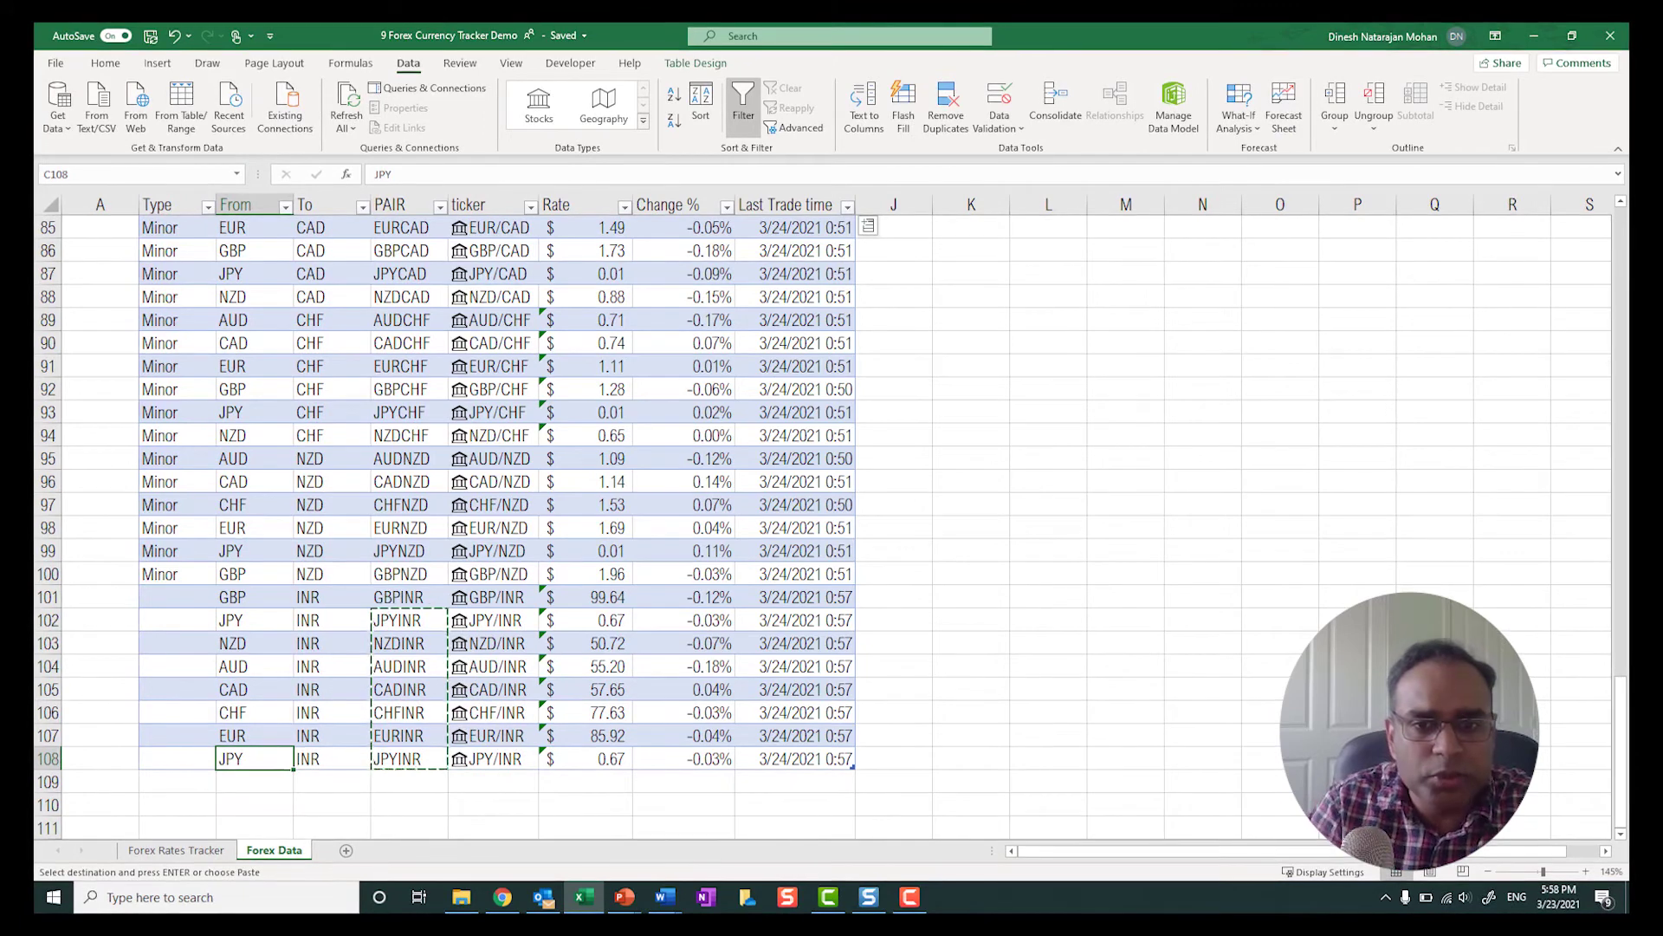
text(USD)
key(Tab)
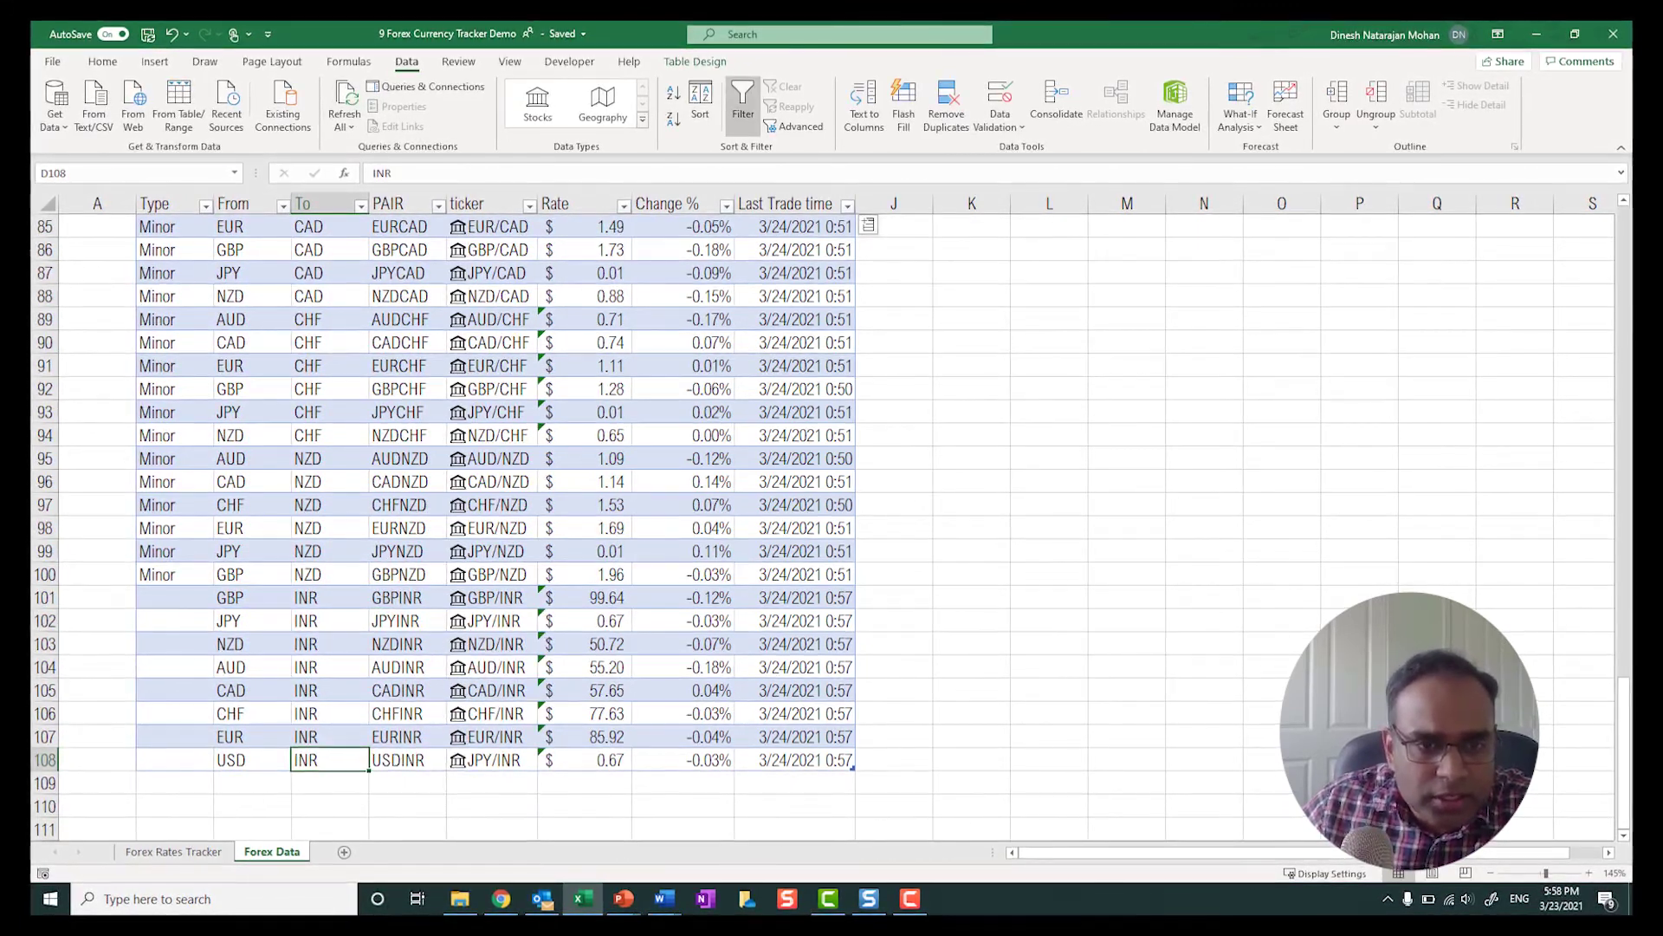
click(253, 620)
click(251, 644)
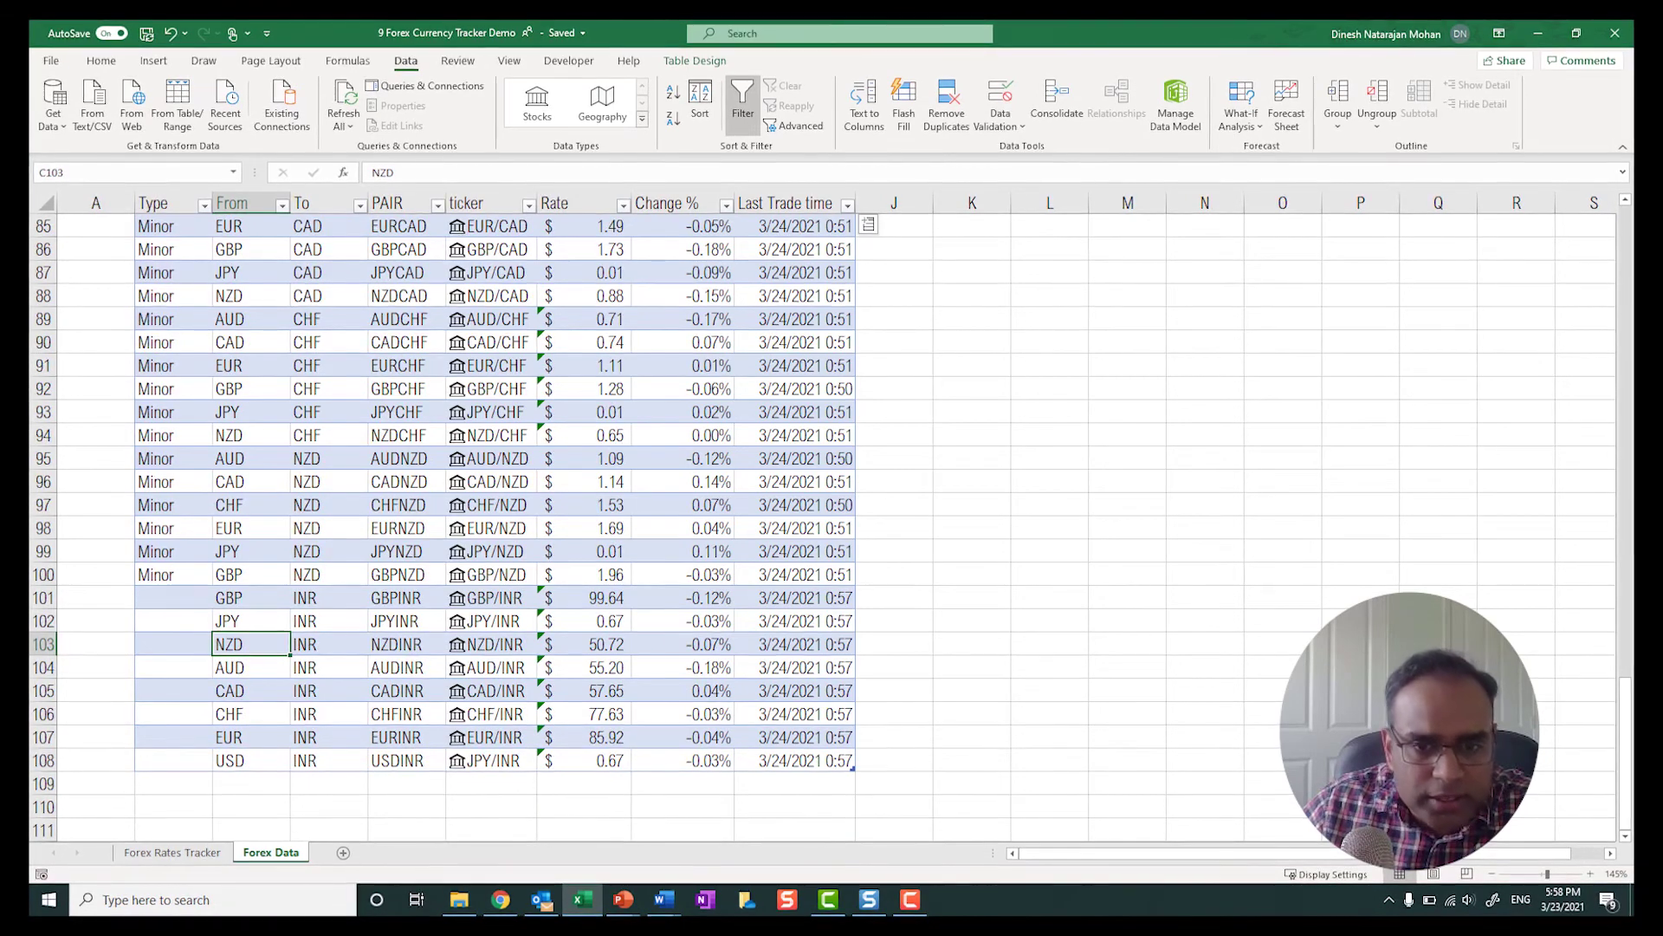
- Replace the ticker in F108 with USDINRE
click(493, 760)
click(405, 759)
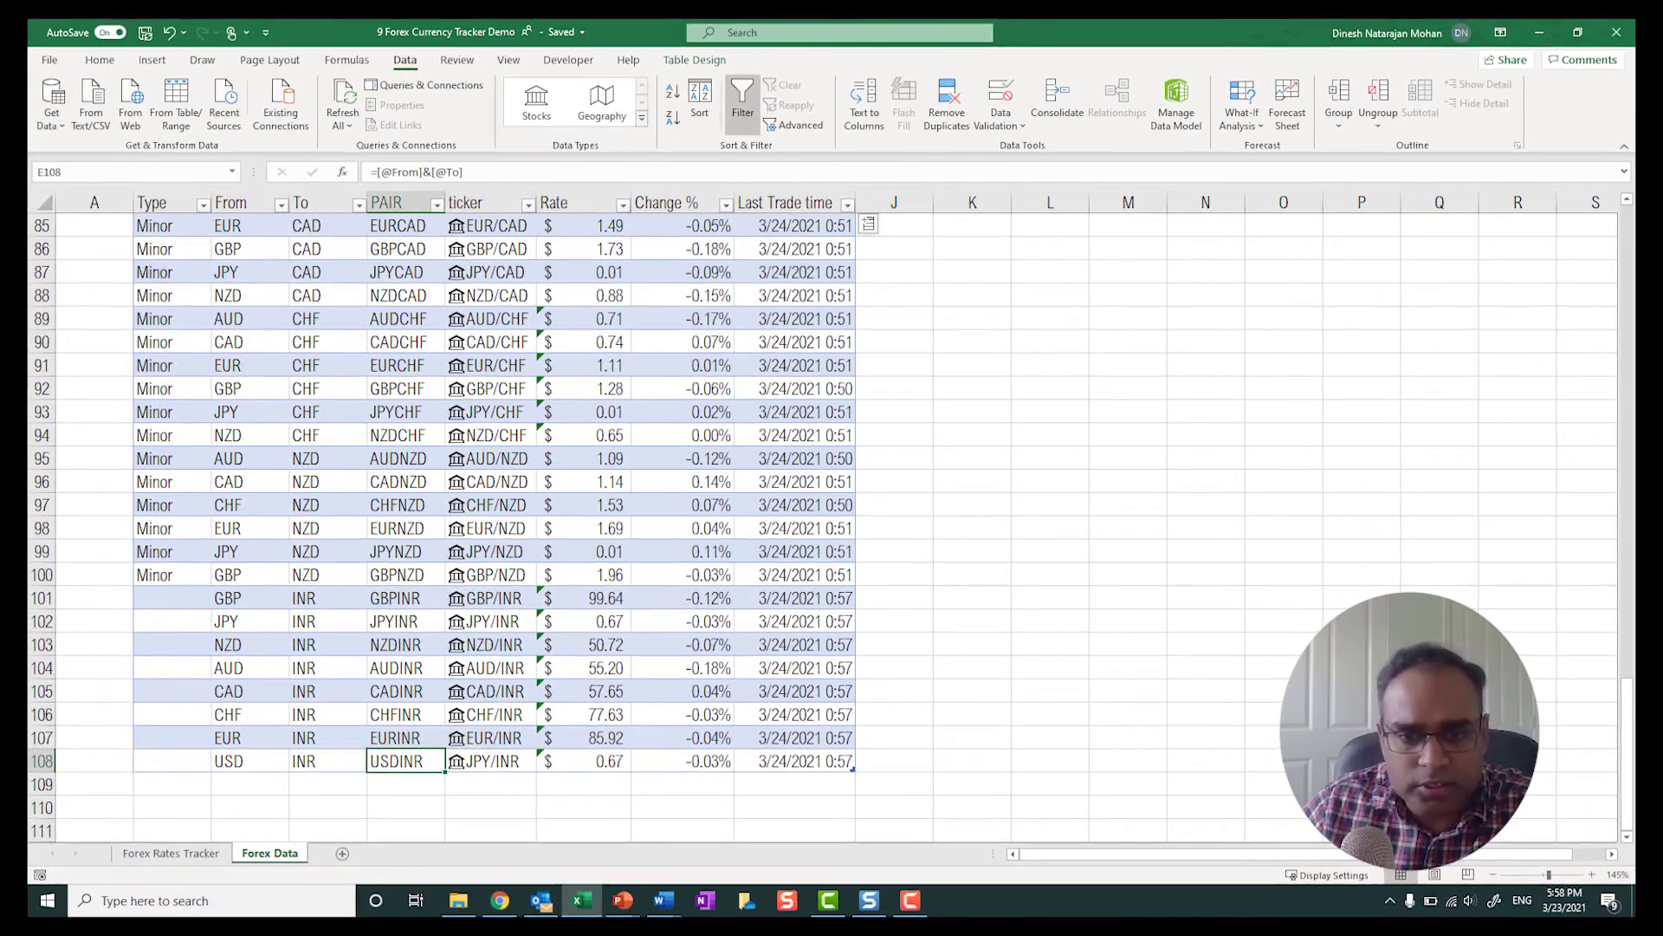
key(Right)
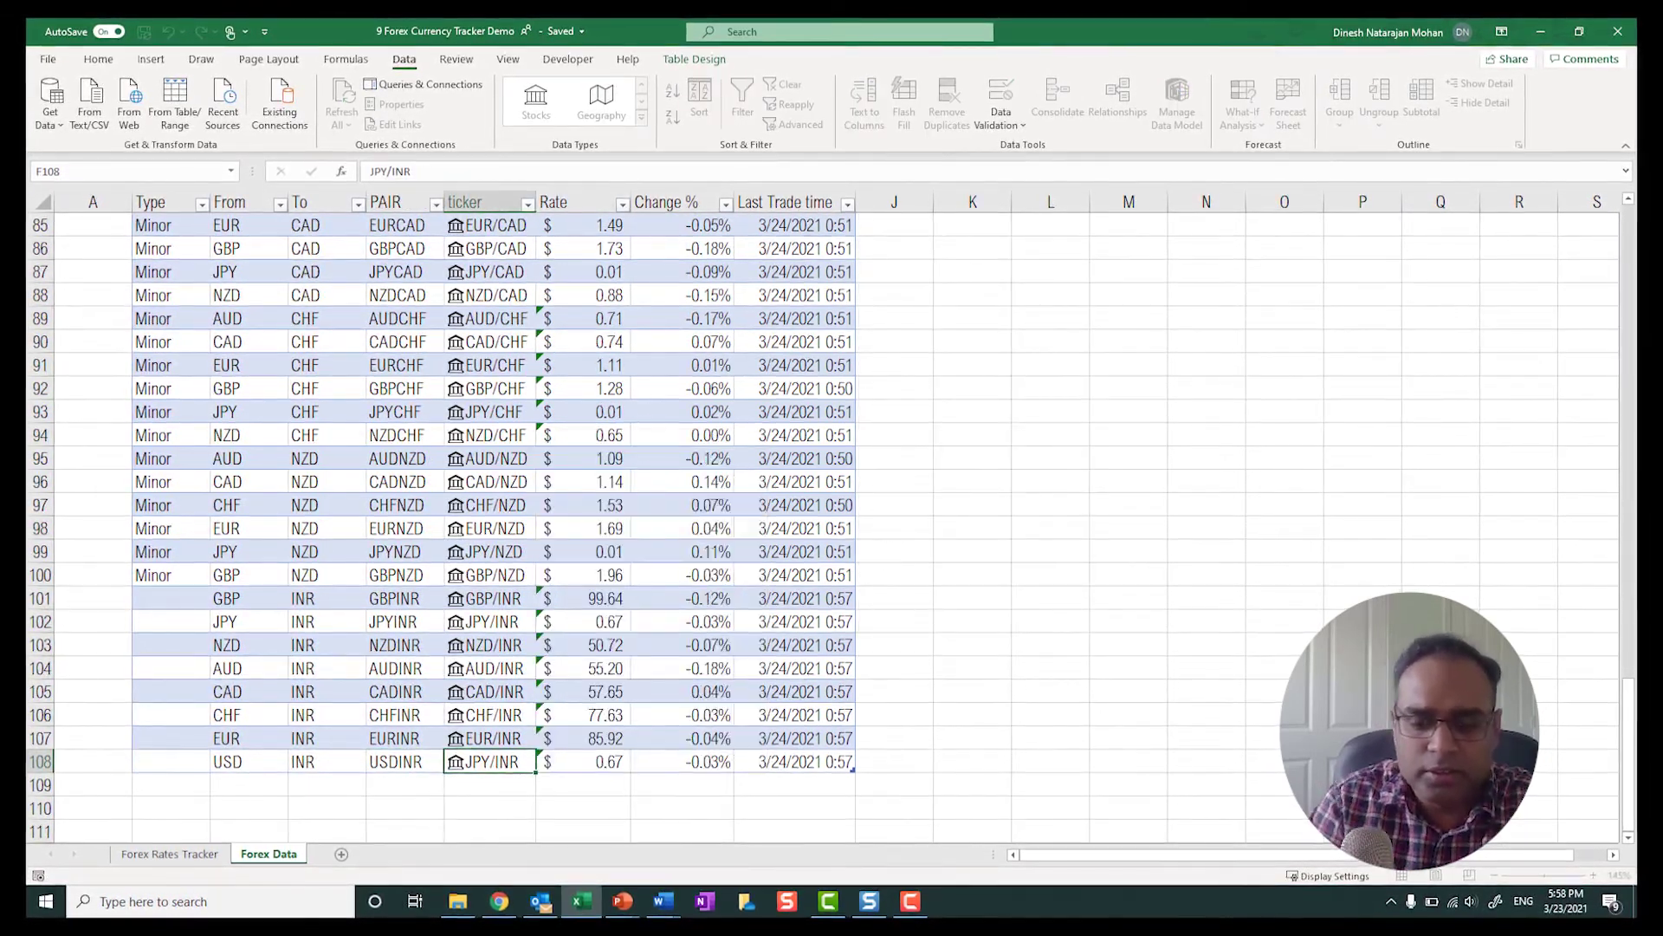
text(USDINRE)
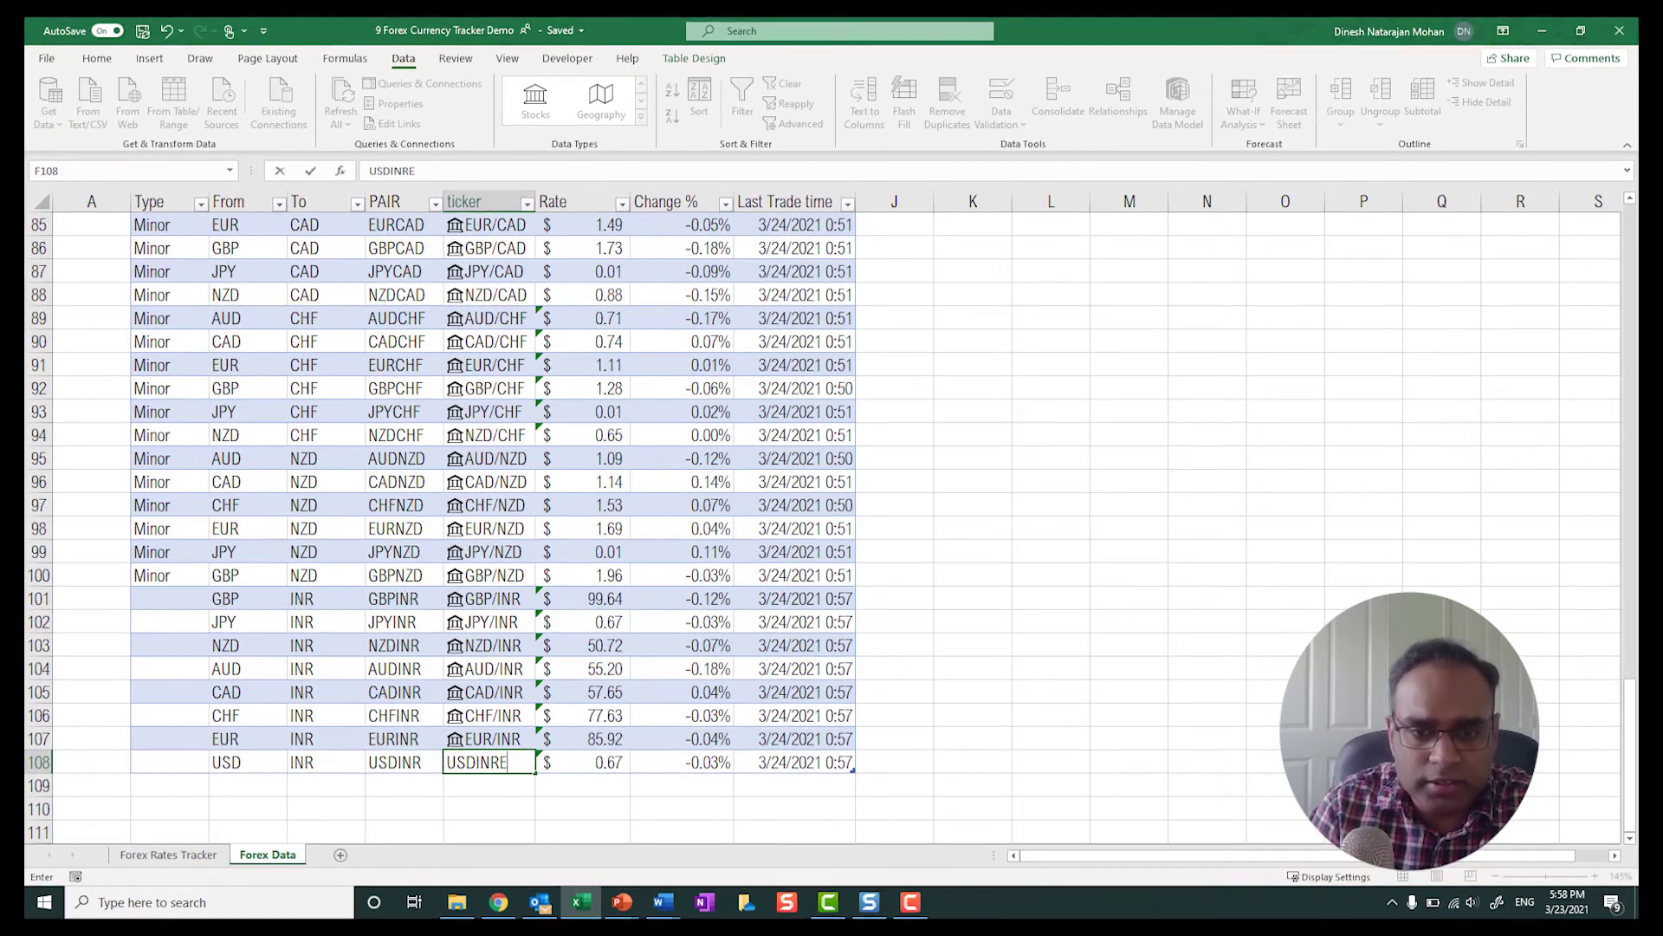
key(Return)
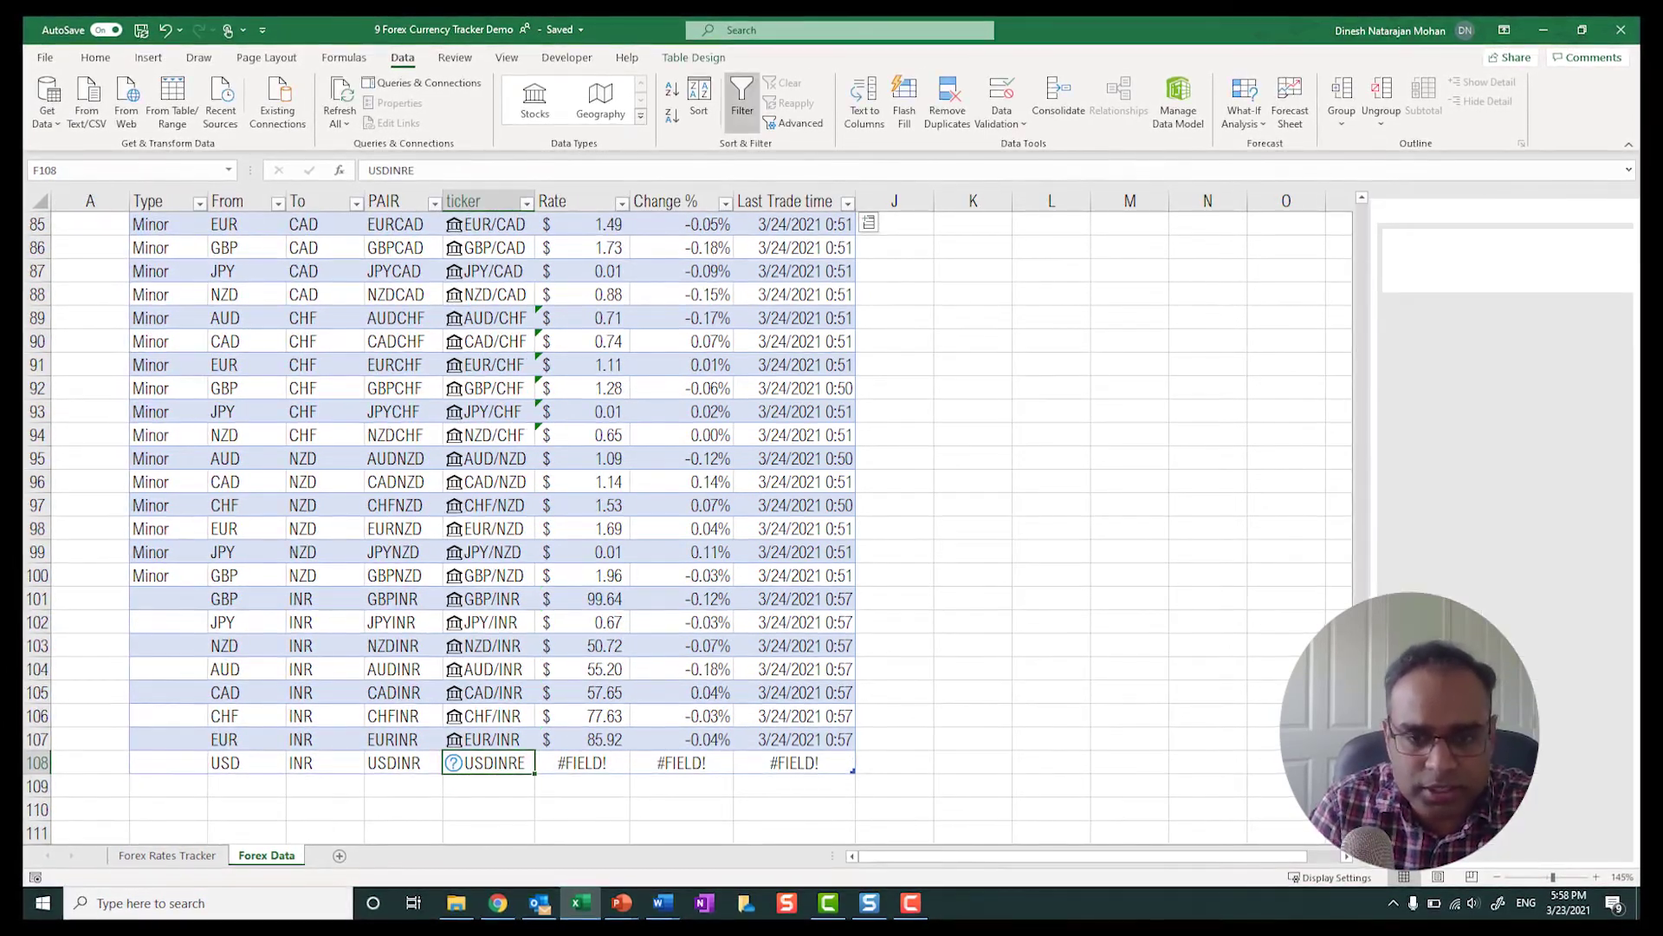
- Replace the ticker in F108 with USDINR
text(USDINTR)
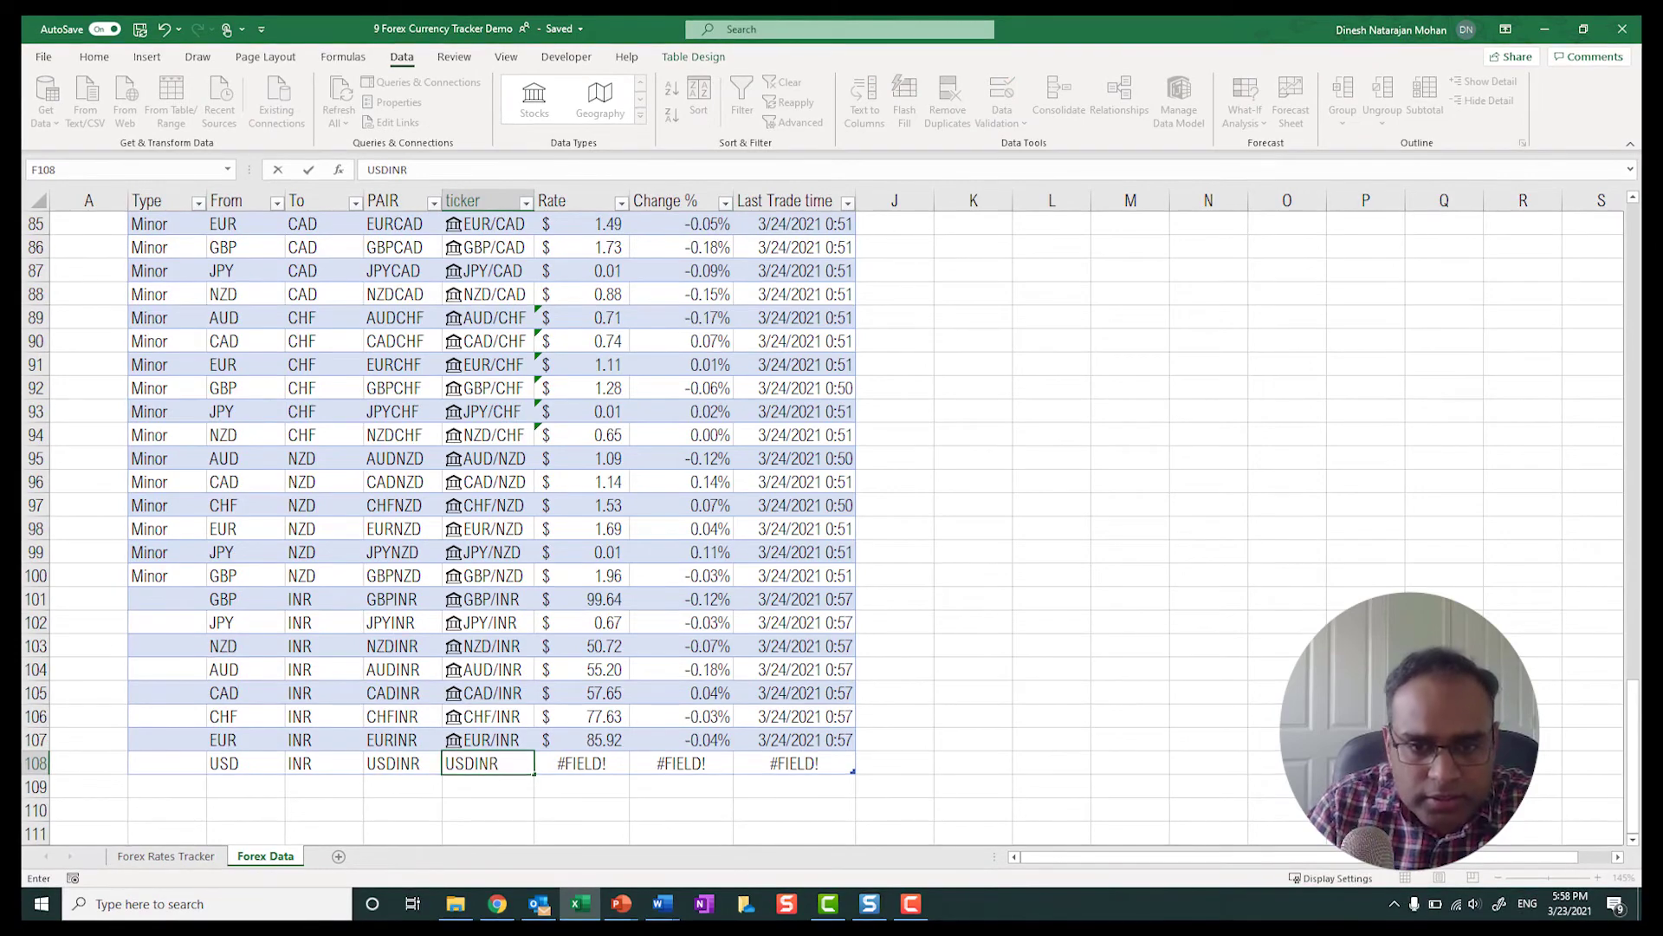
key(Return)
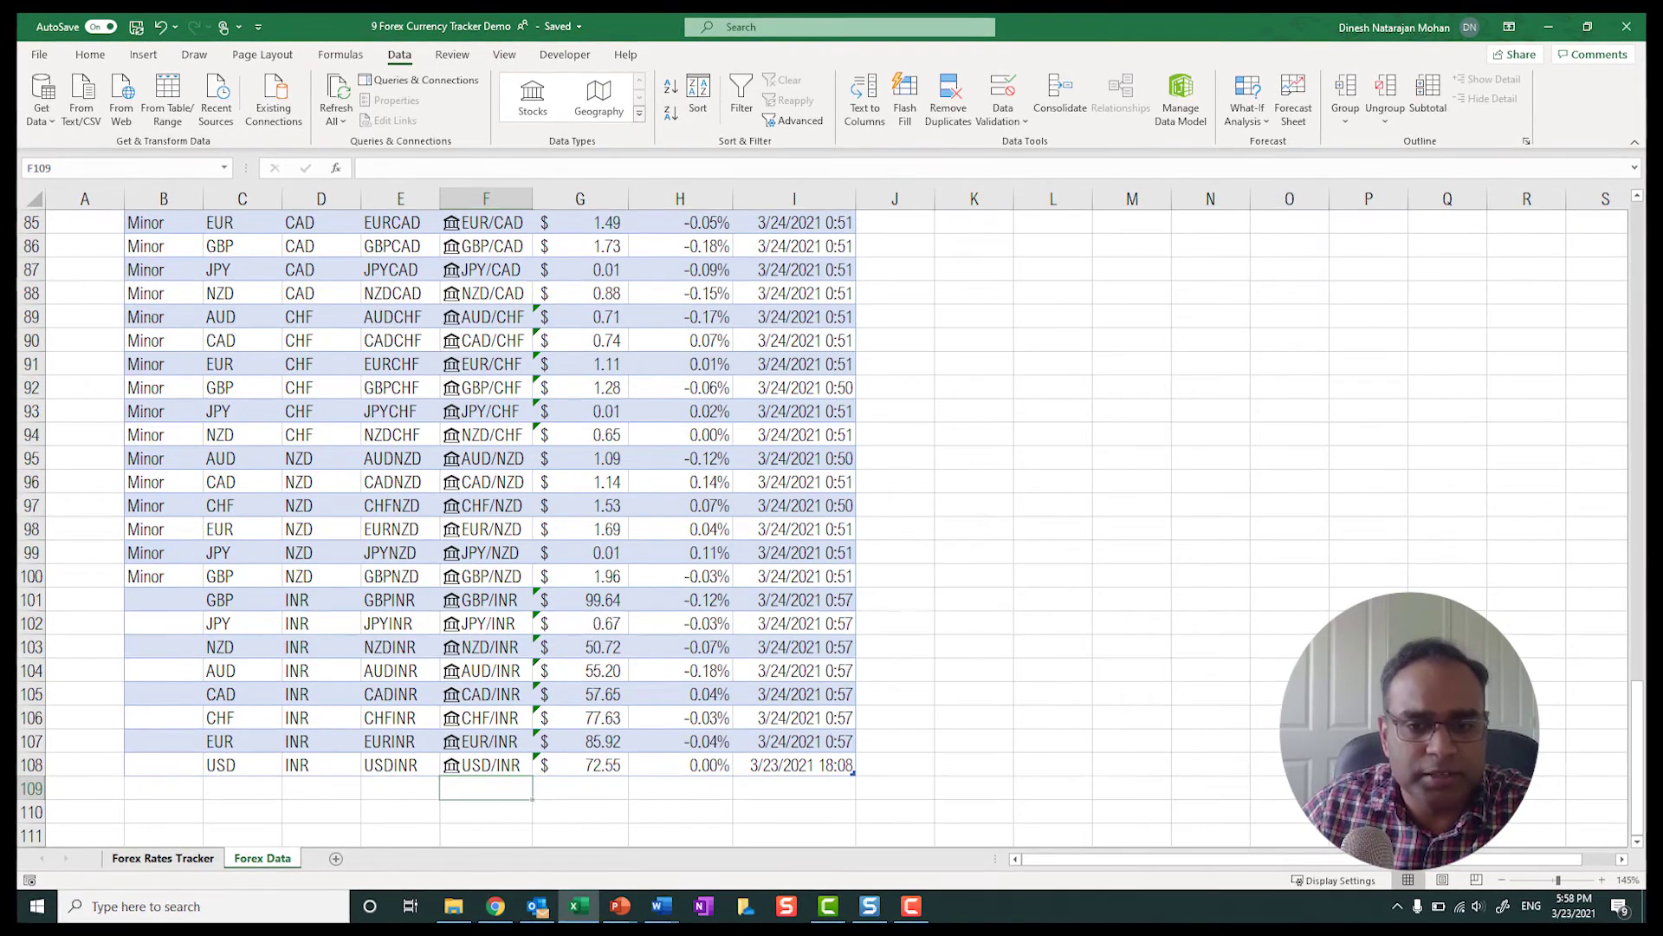
- Change the column header in J3 of the Forex Rates Tracker sheet to INR
key(ctrl+Page_Up)
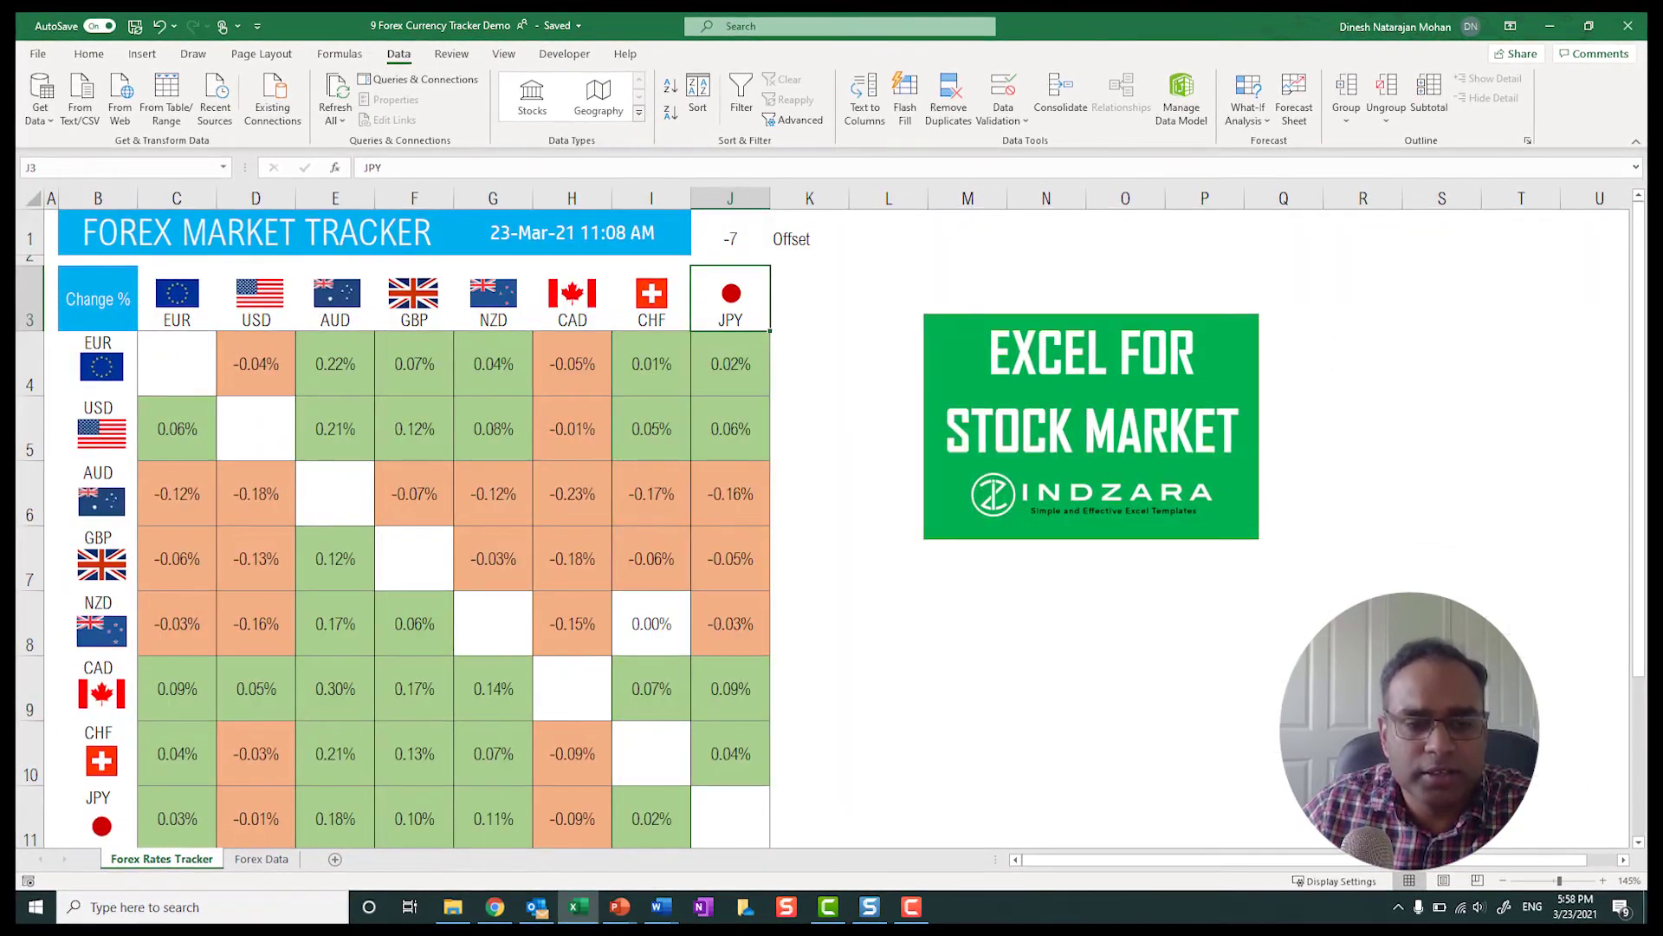
key(ctrl+Page_Down)
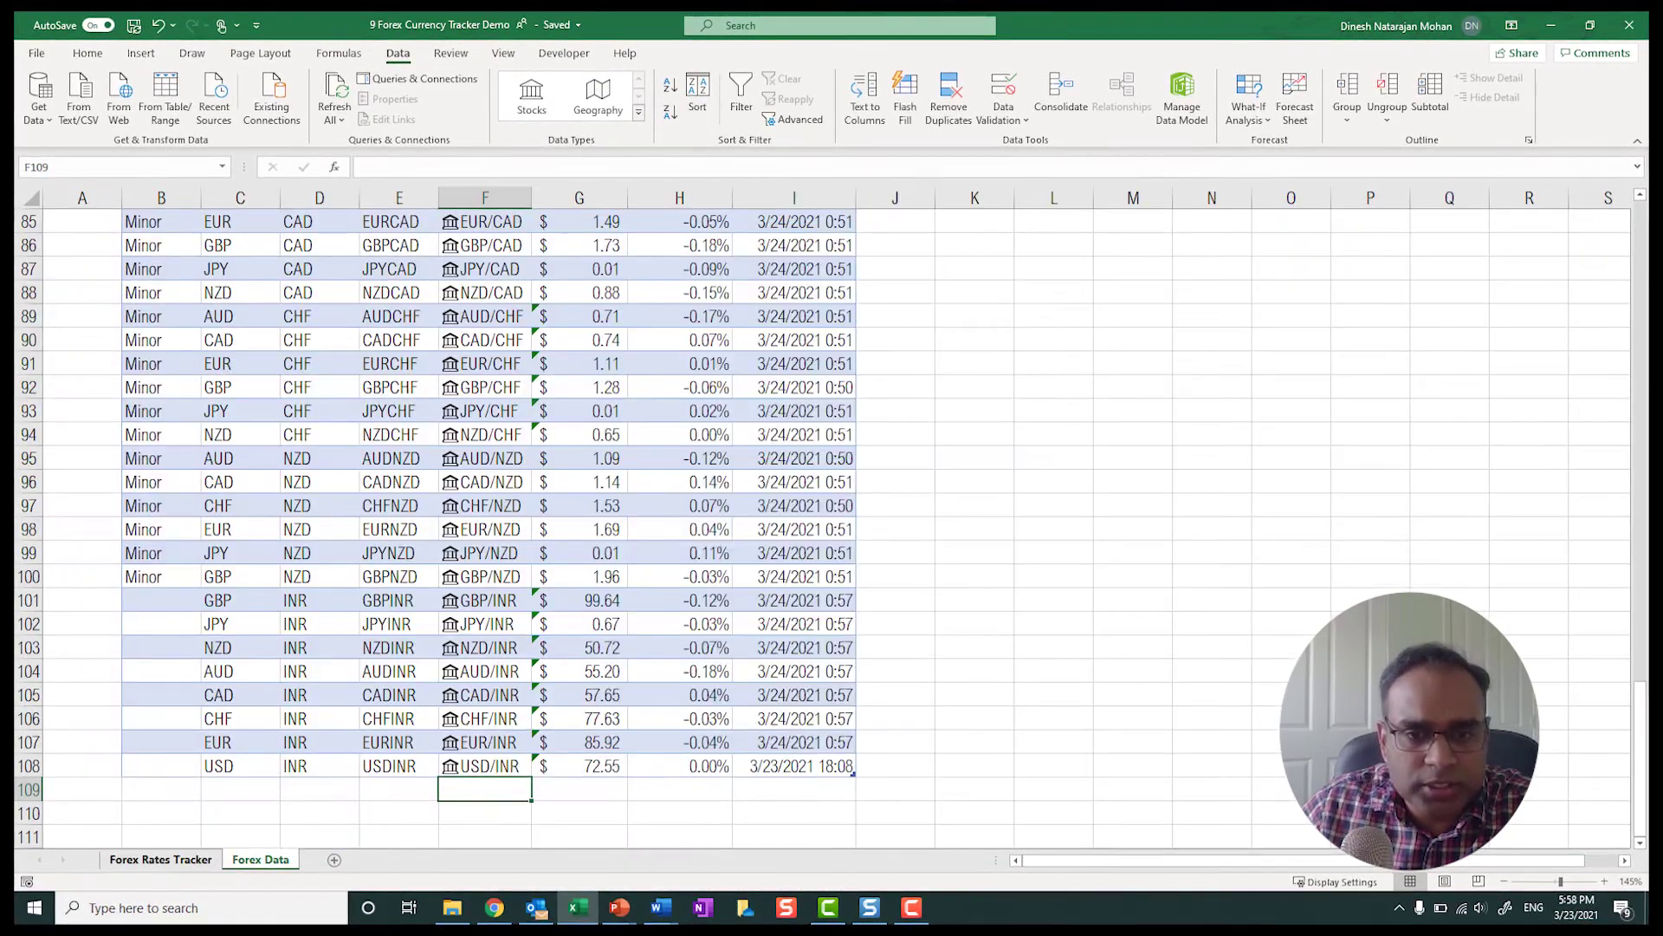
key(ctrl+Page_Up)
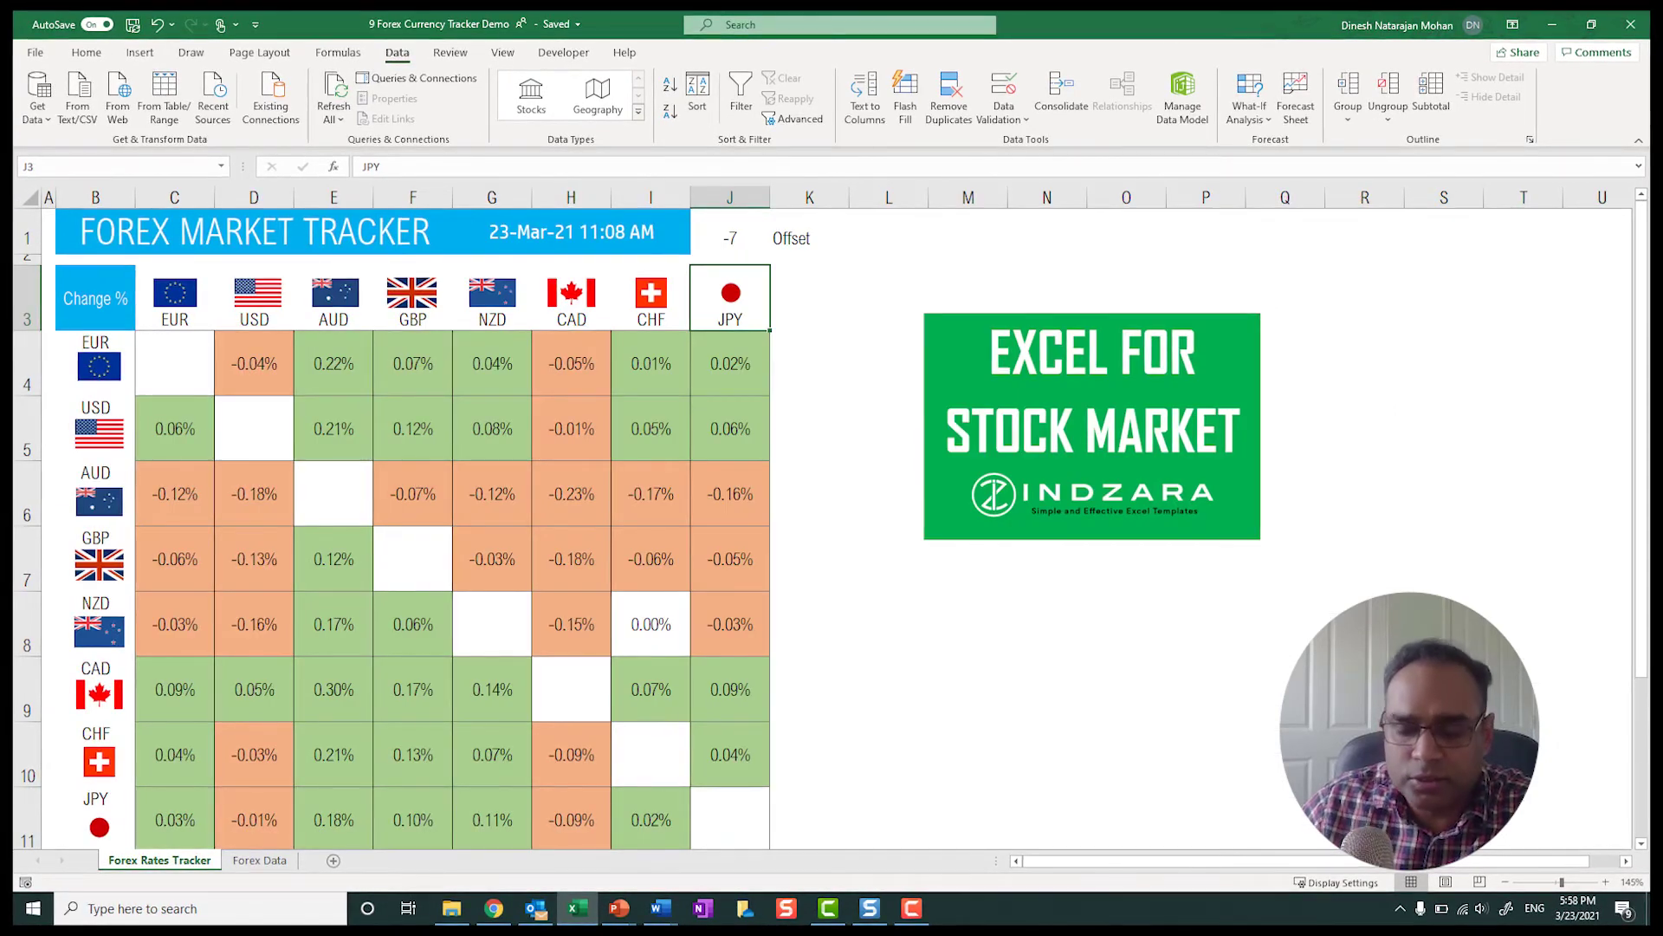
text(INR)
key(Return)
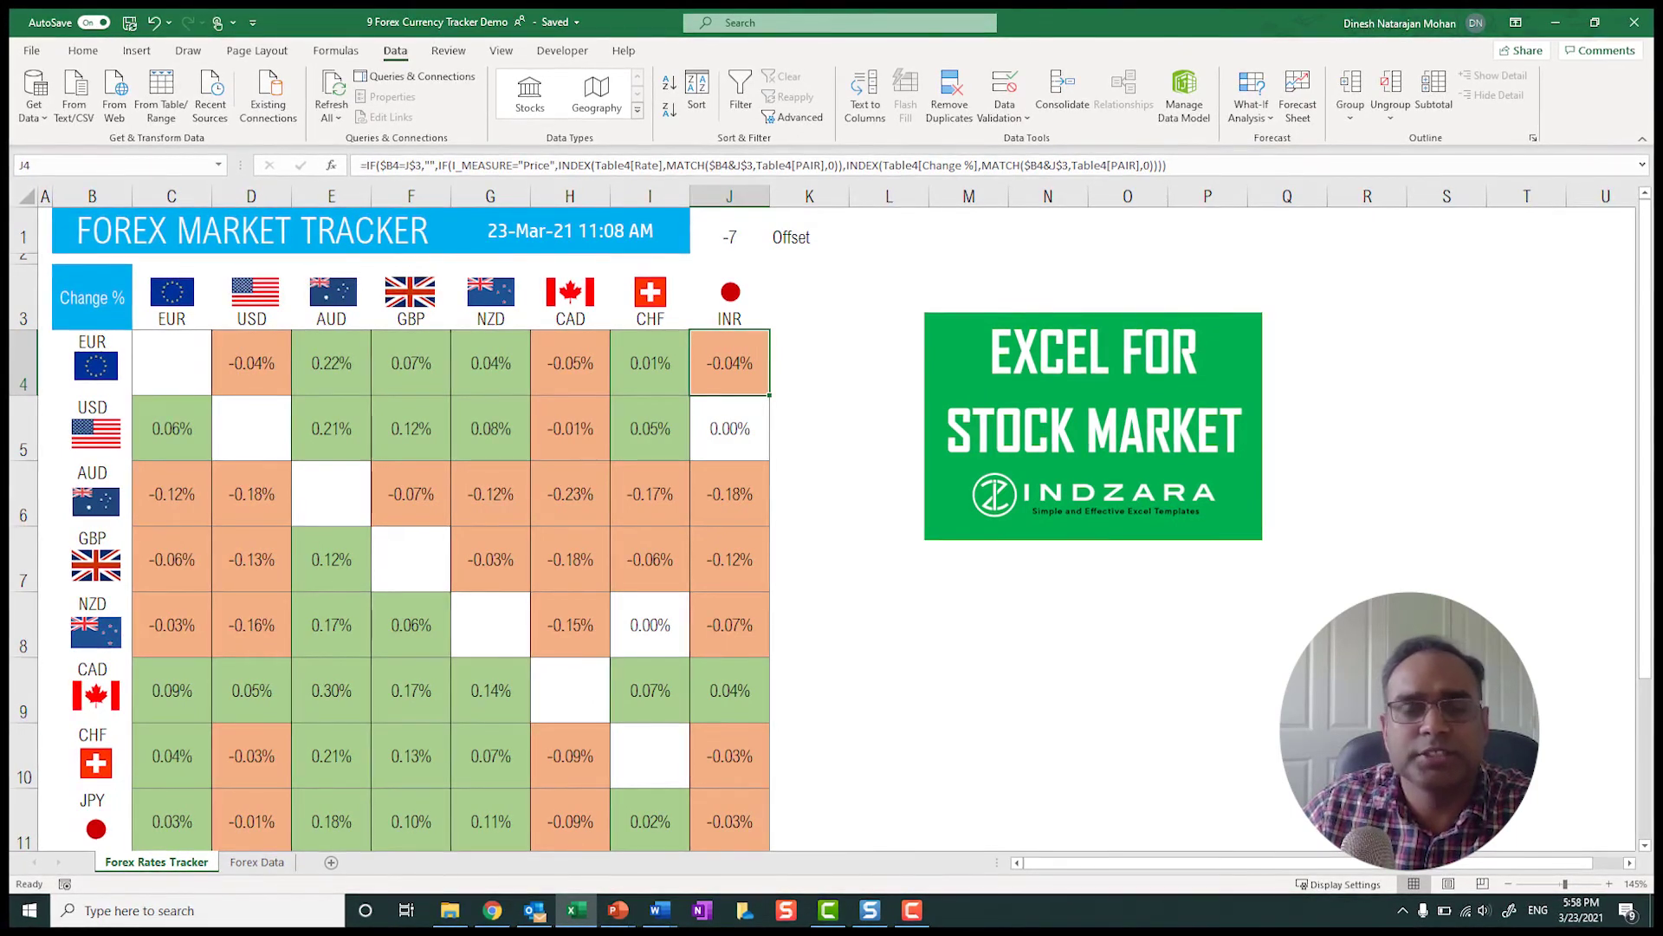
- Switch the tracker's measure in B3 to Price
click(171, 317)
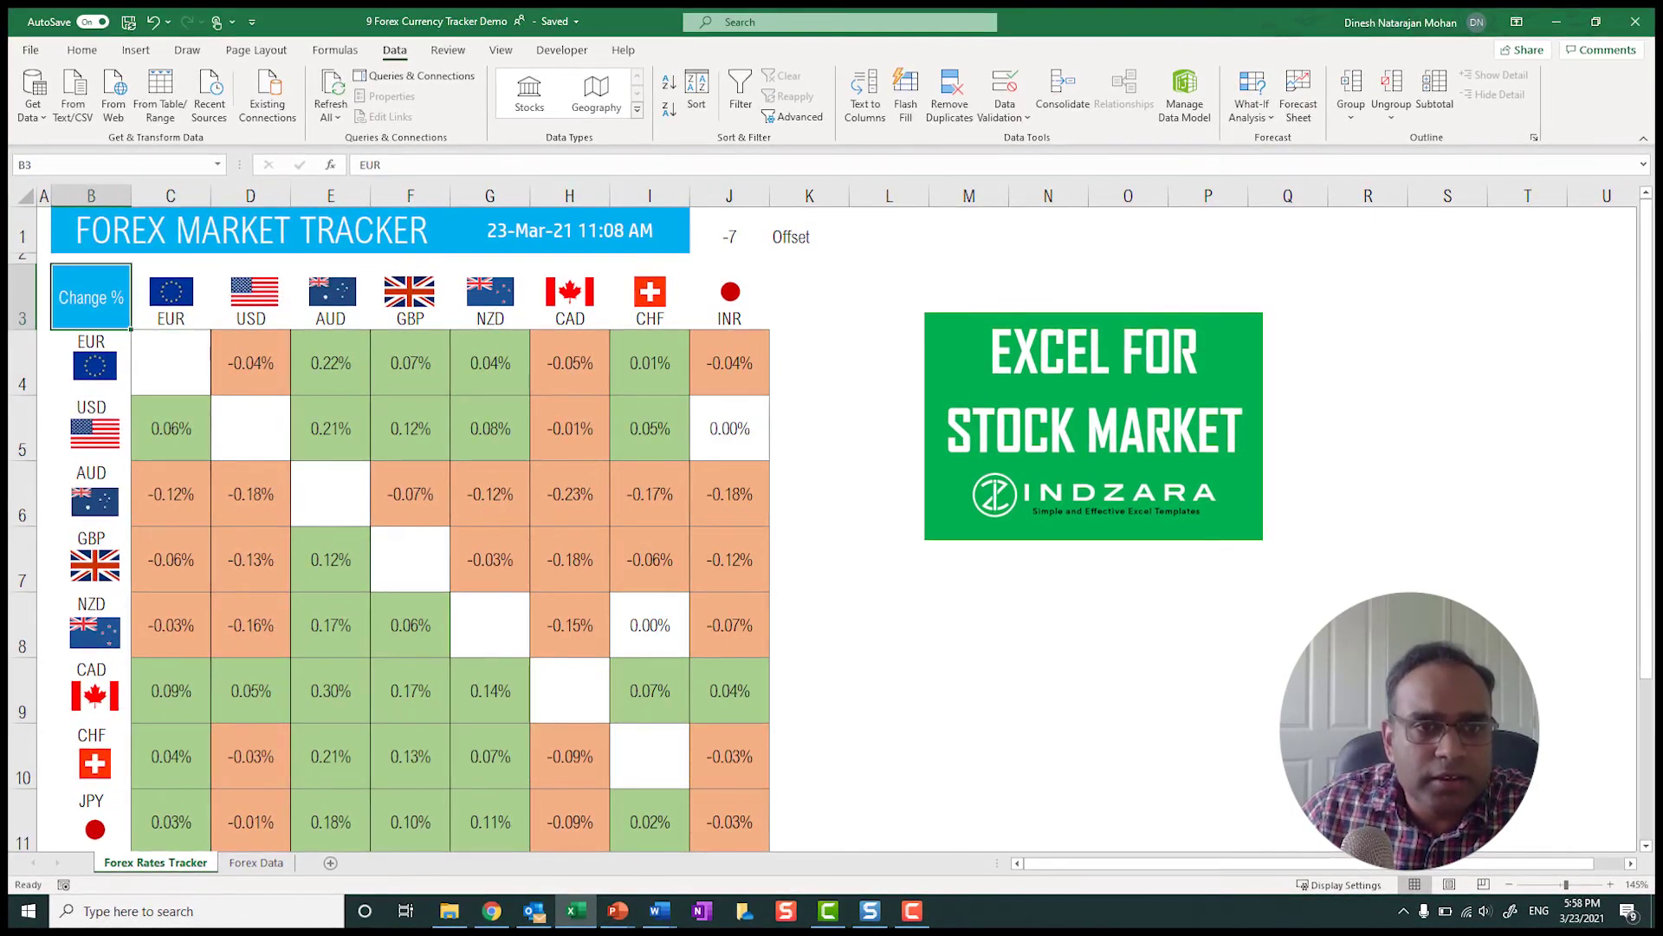
key(Left)
key(alt+Down)
key(Up)
key(Return)
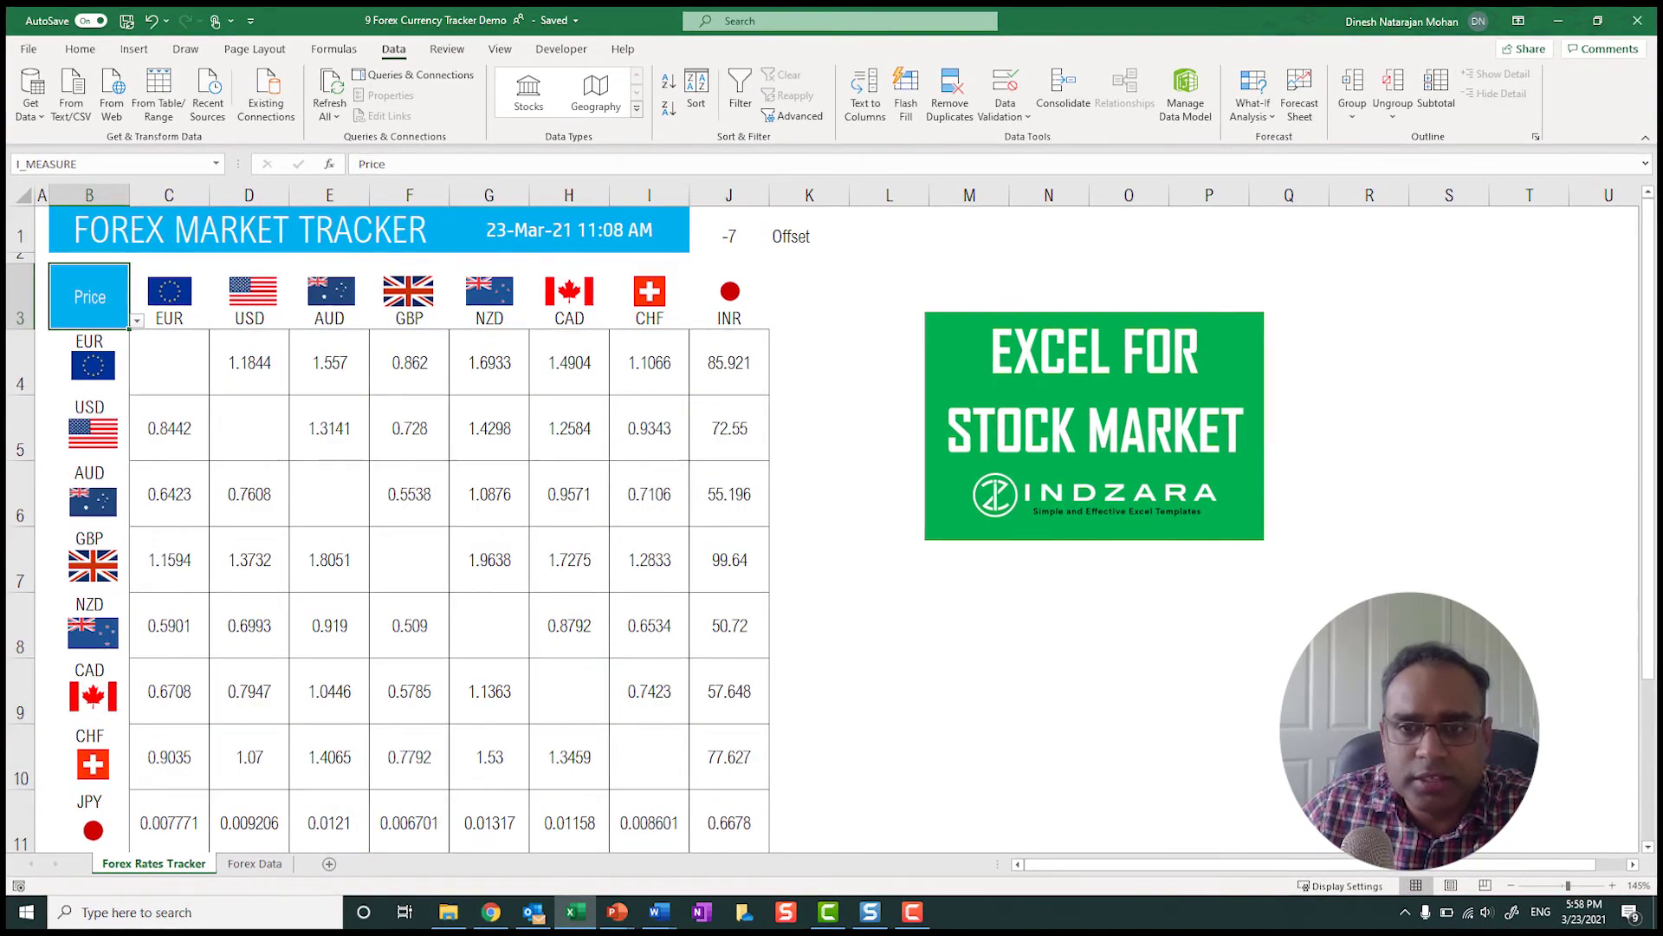
- Check the INR column prices in J4:J11 and the formula for USD against the USD/INR ticker in F108 of Forex Data
click(729, 363)
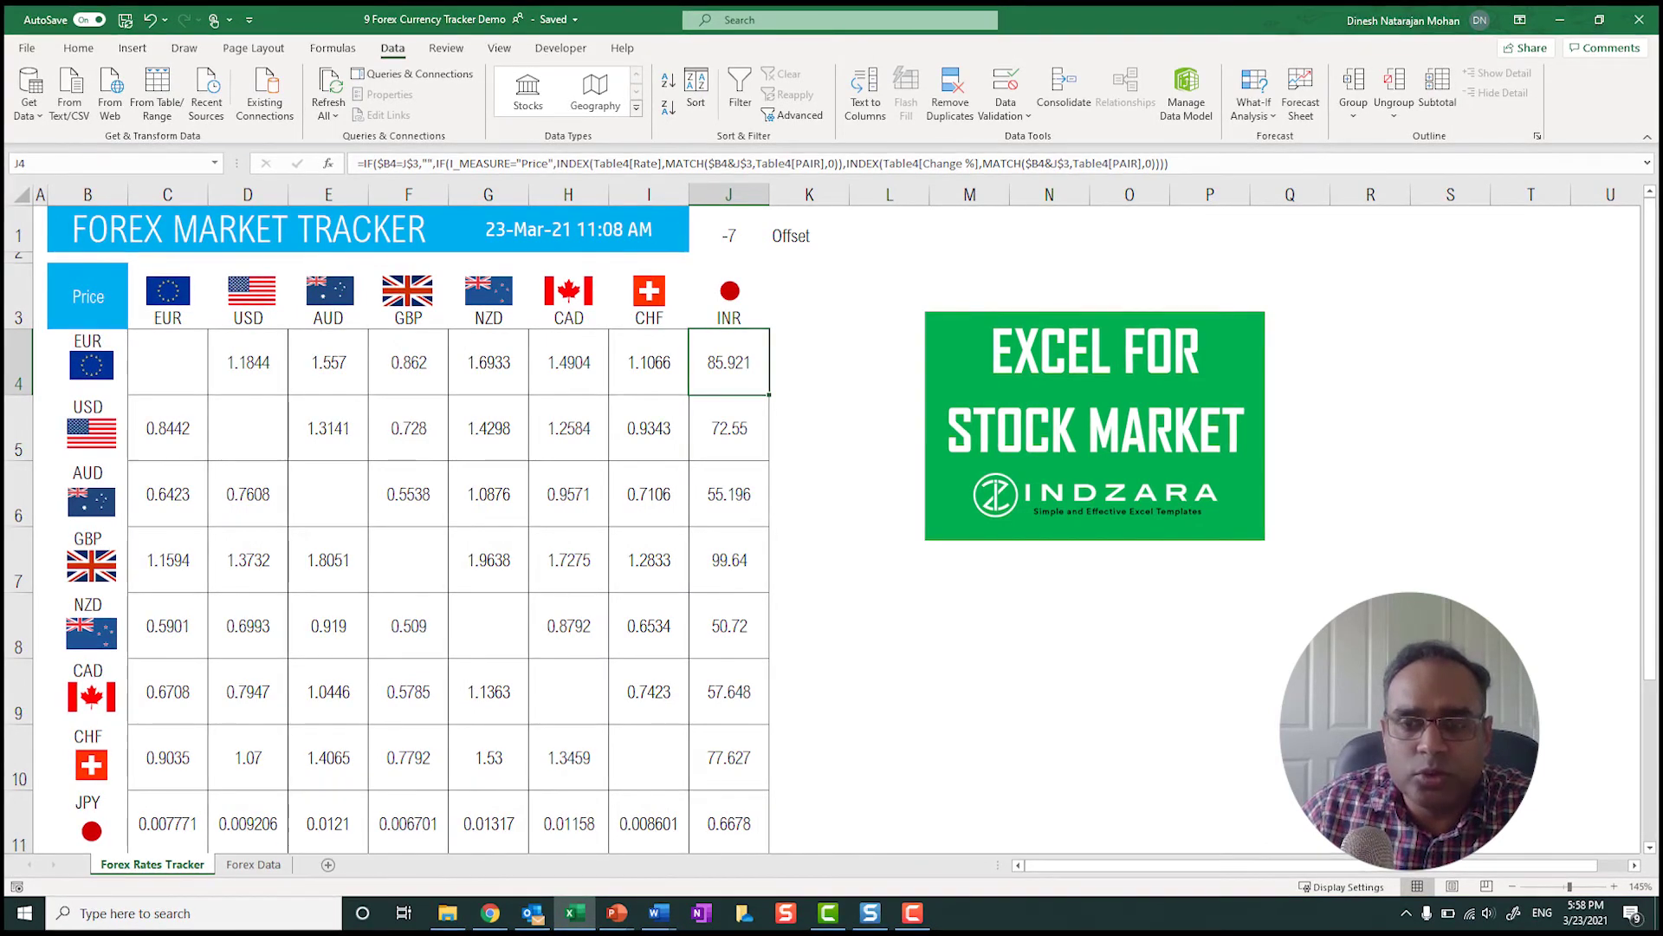
click(729, 428)
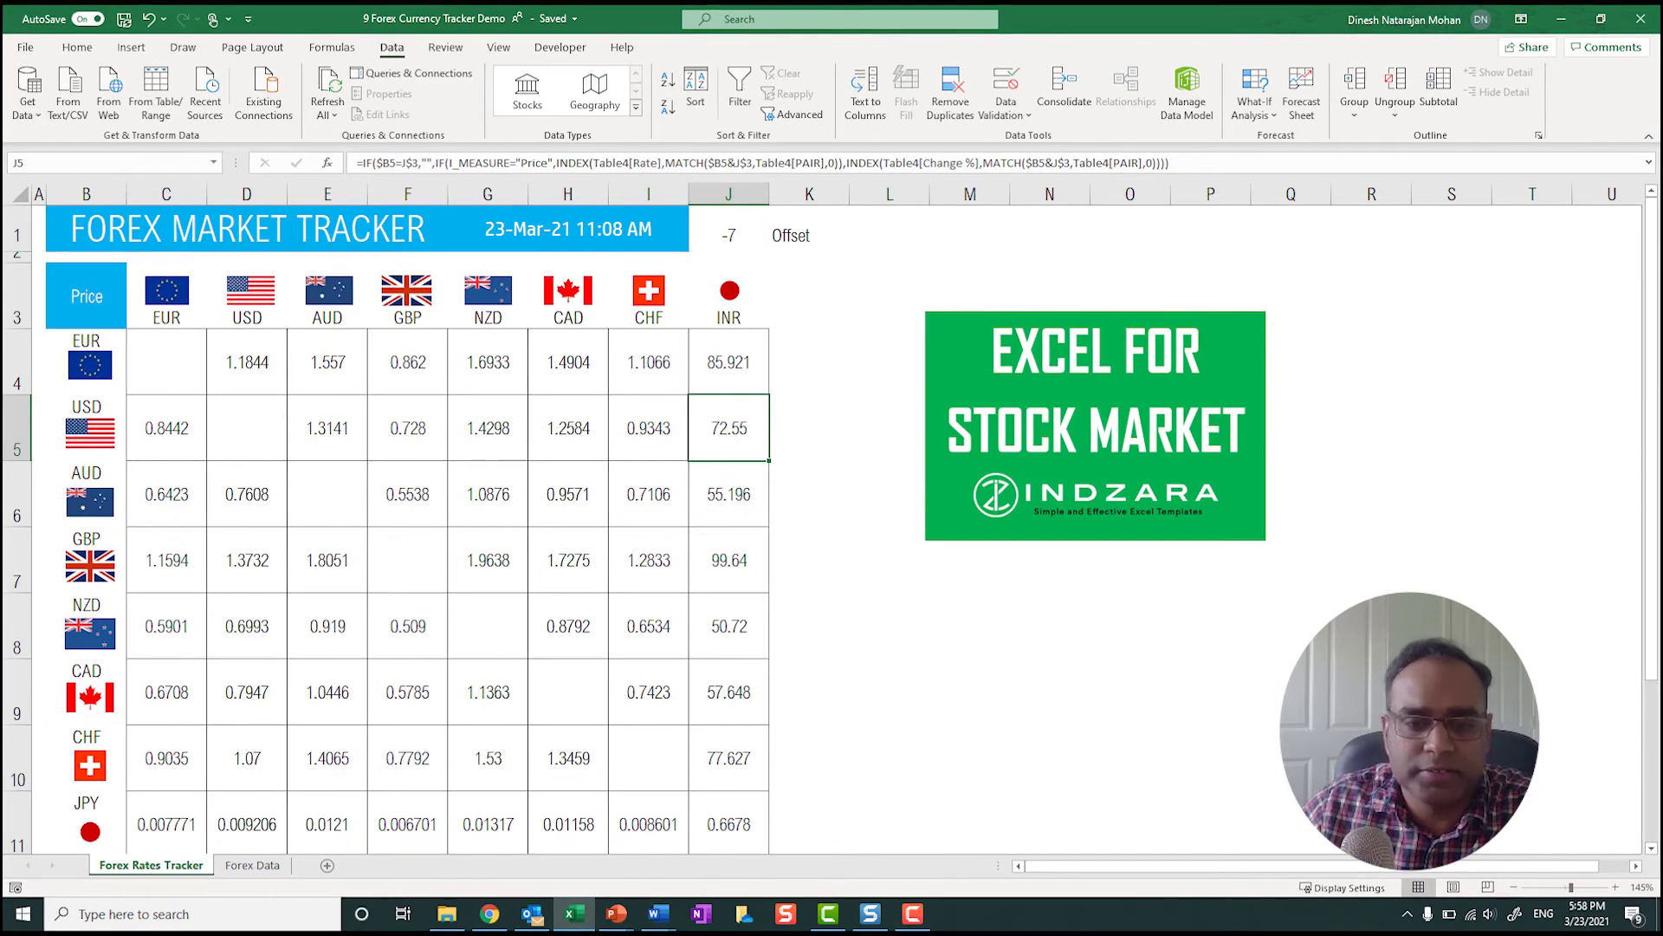
click(252, 864)
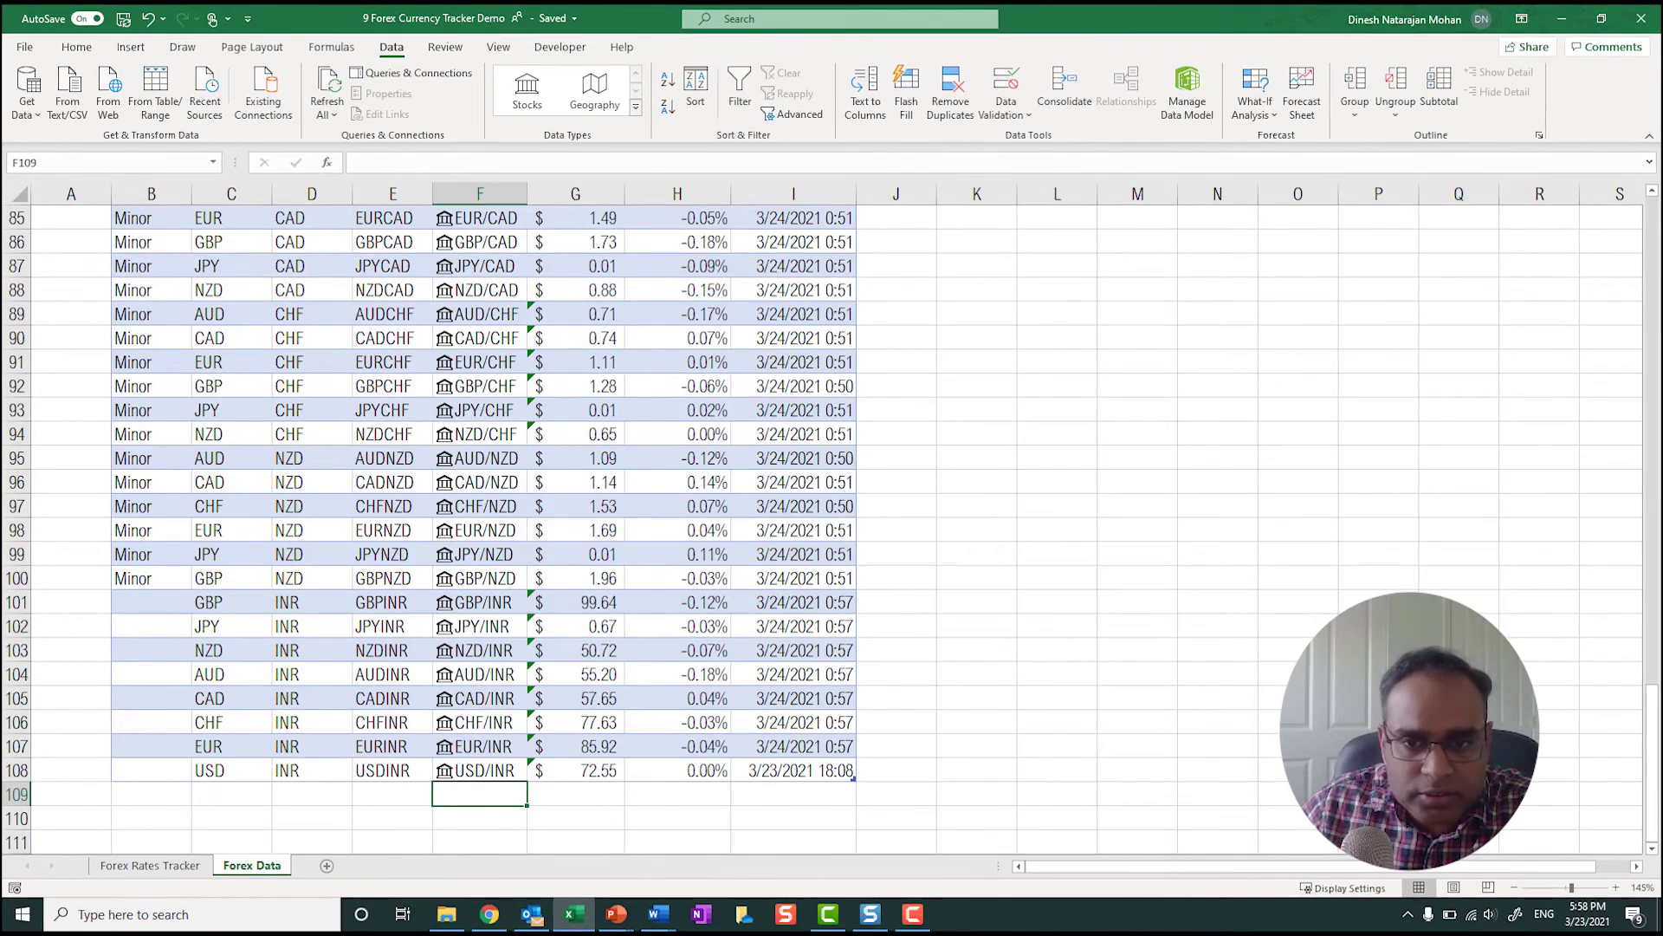
click(479, 771)
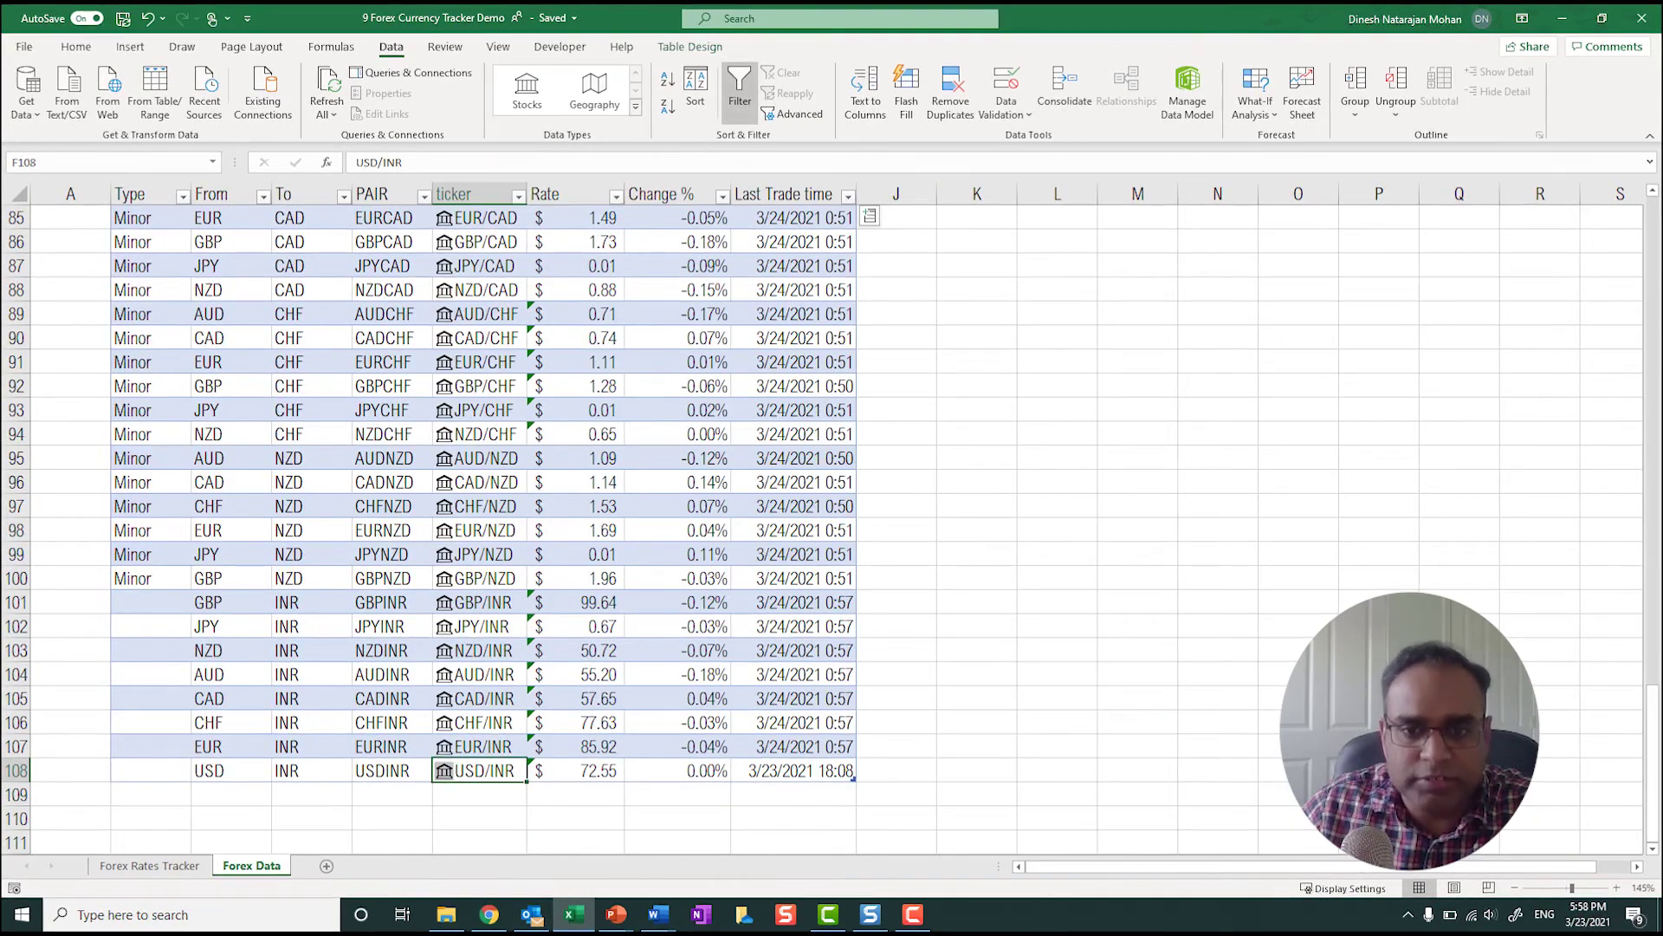
click(149, 865)
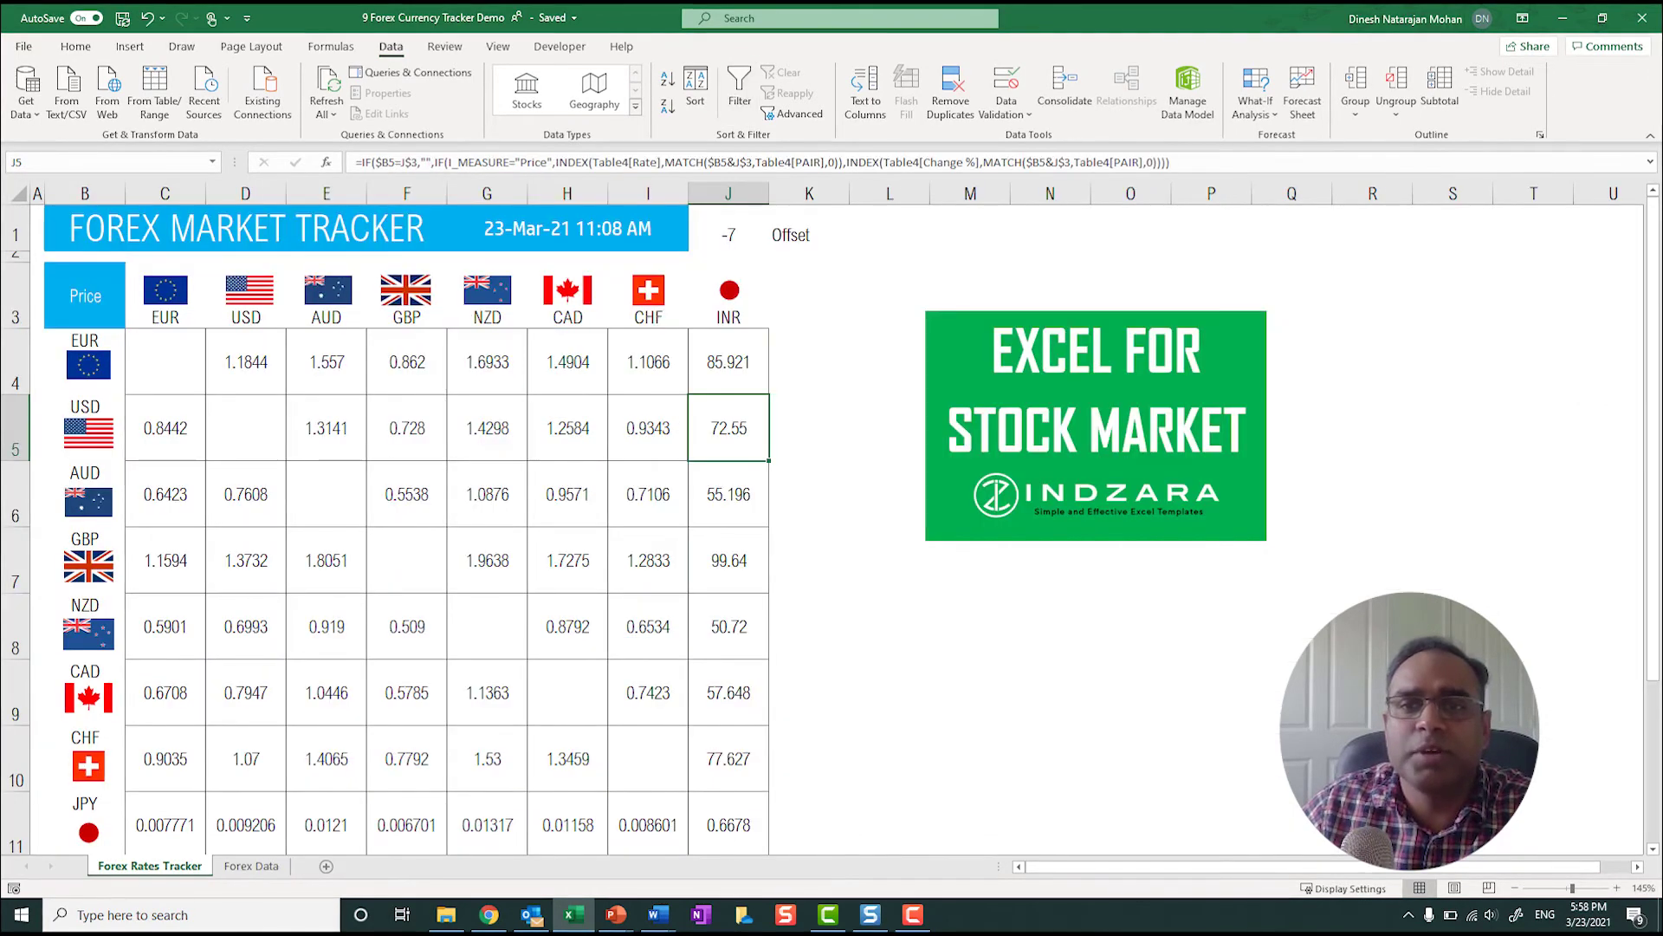
drag(729, 362, 729, 824)
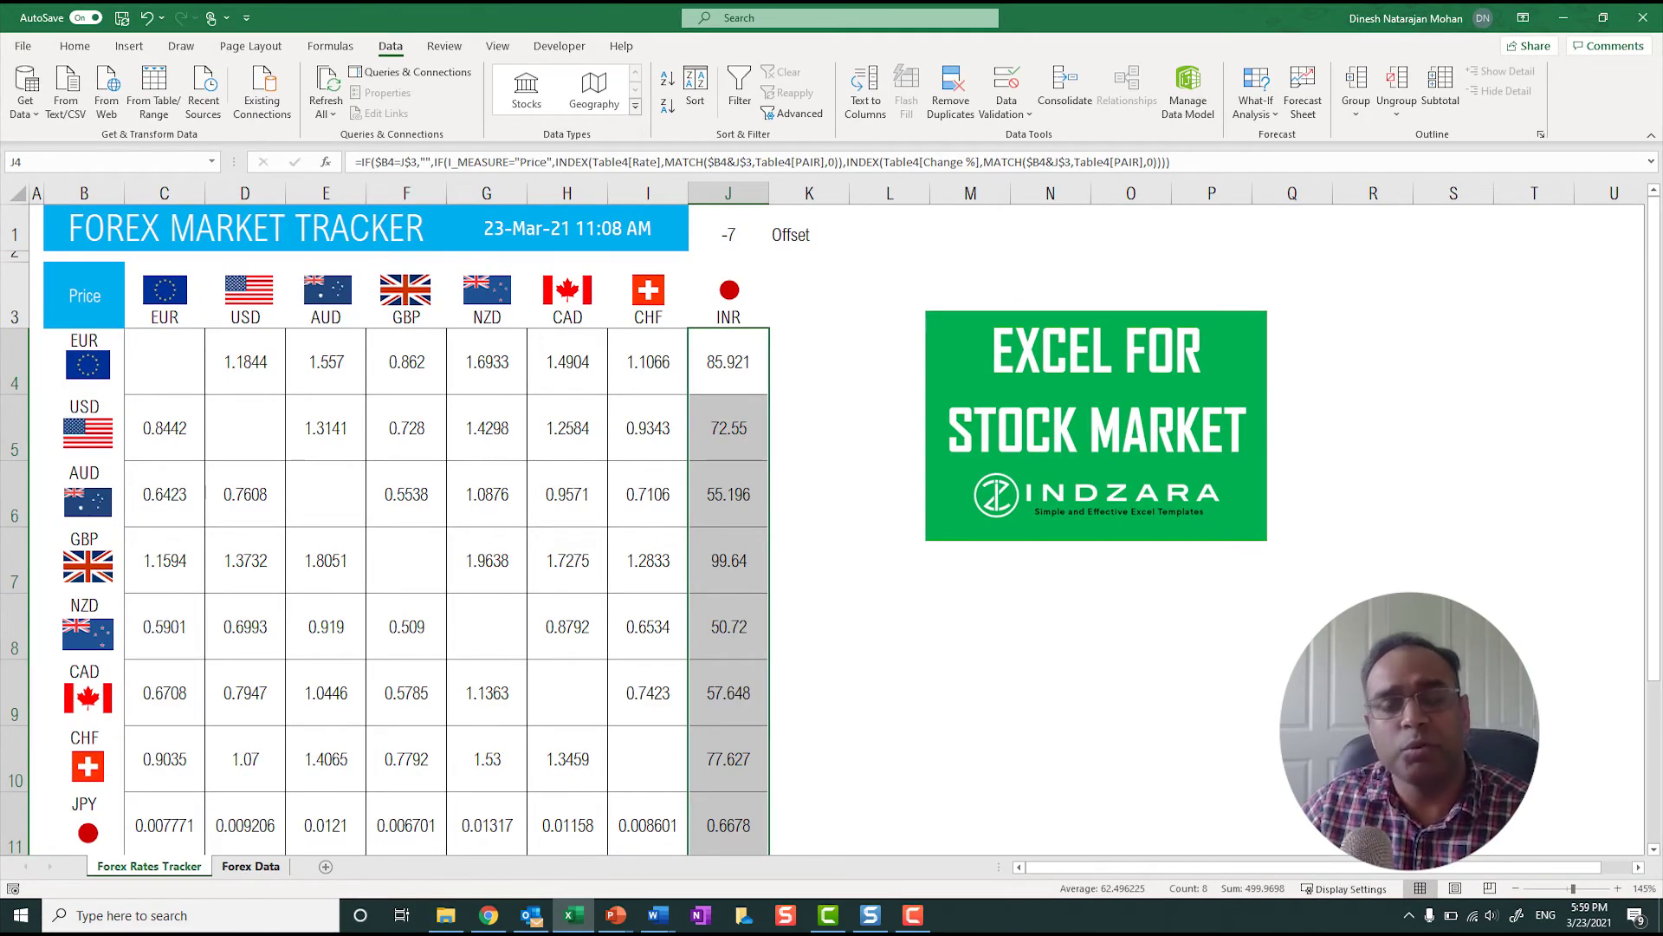
- Review the added INR rows on the Forex Data sheet: From and To in C101:D108, the PAIR formula in E101 and the ticker in F101
click(250, 865)
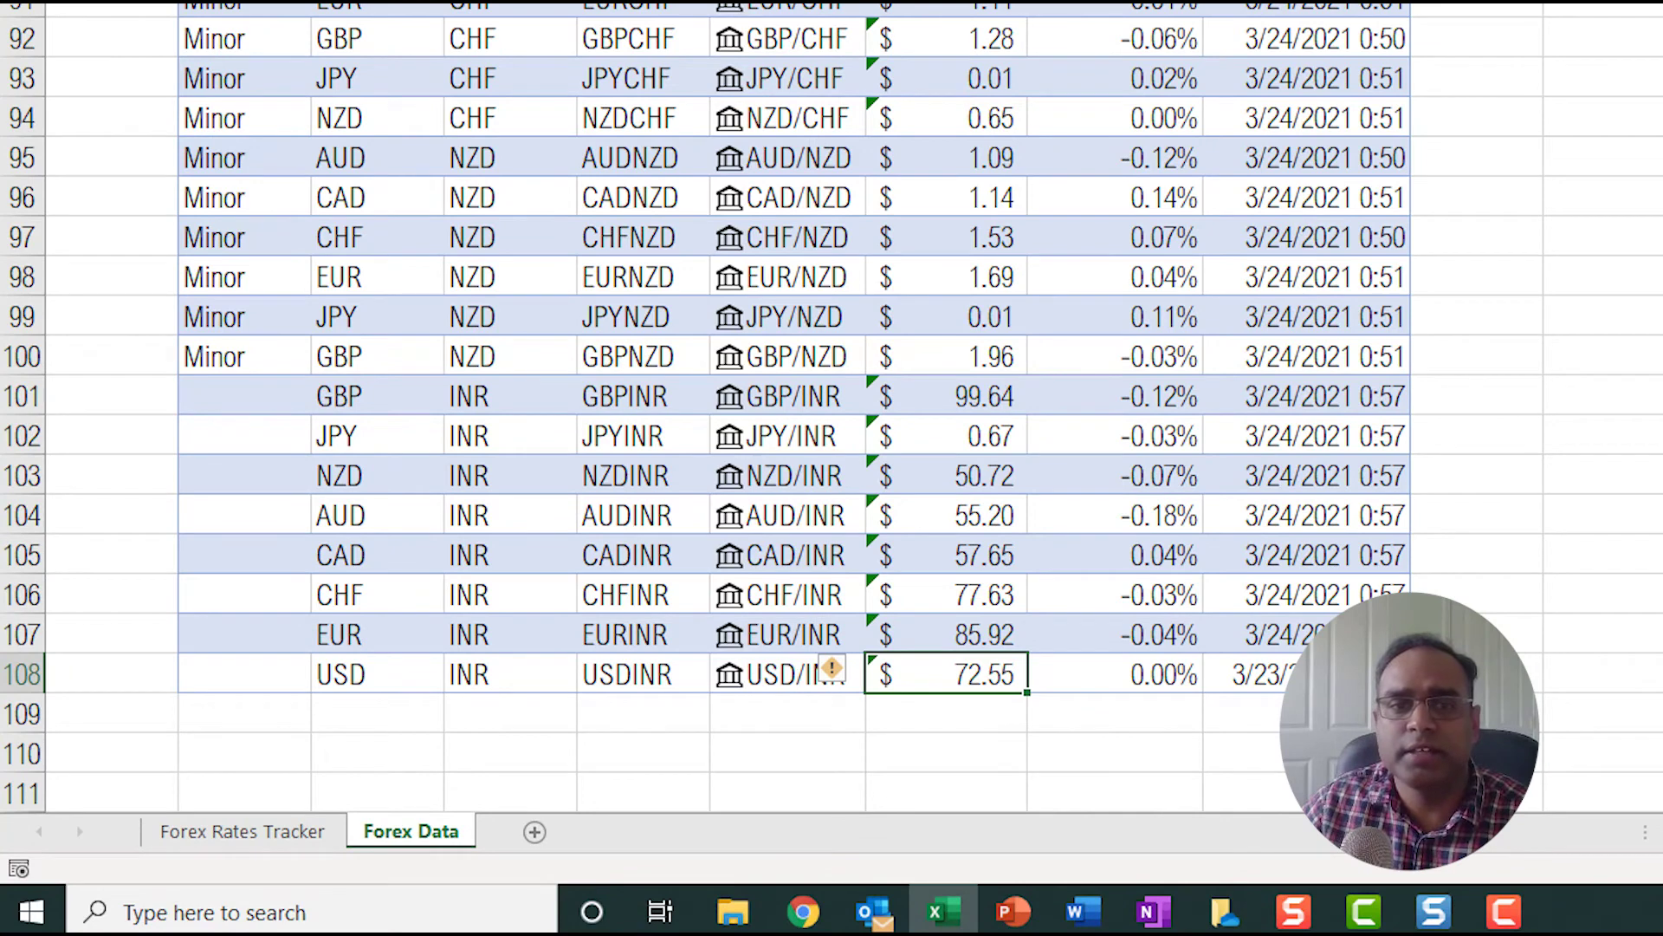
drag(377, 396, 511, 674)
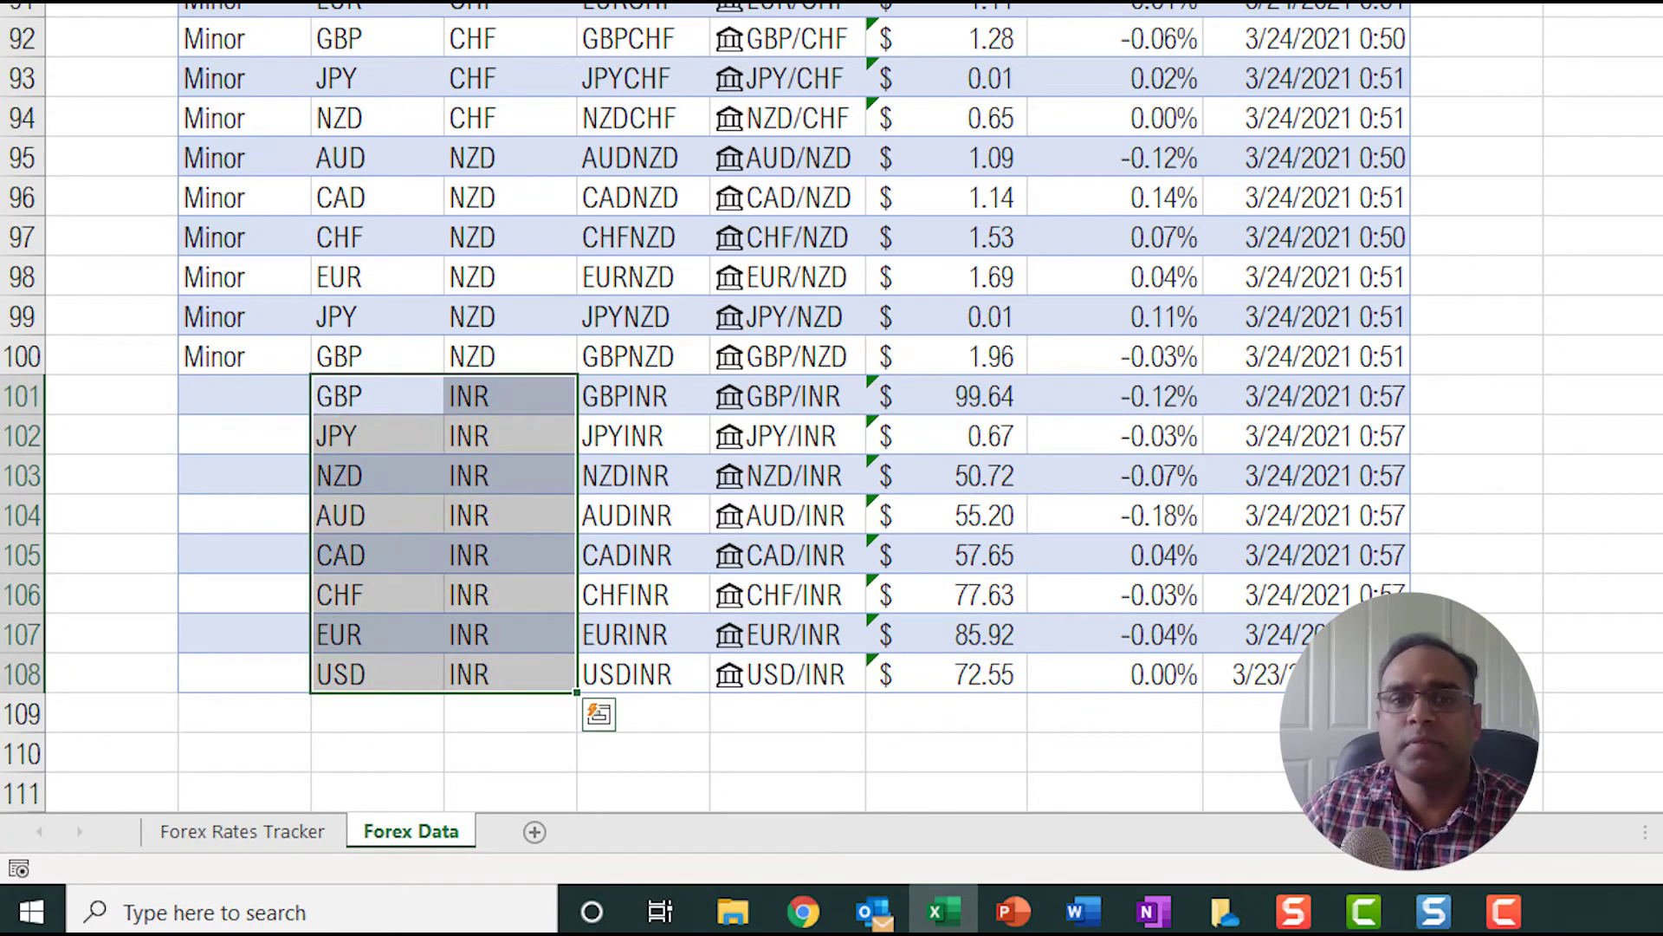
click(643, 396)
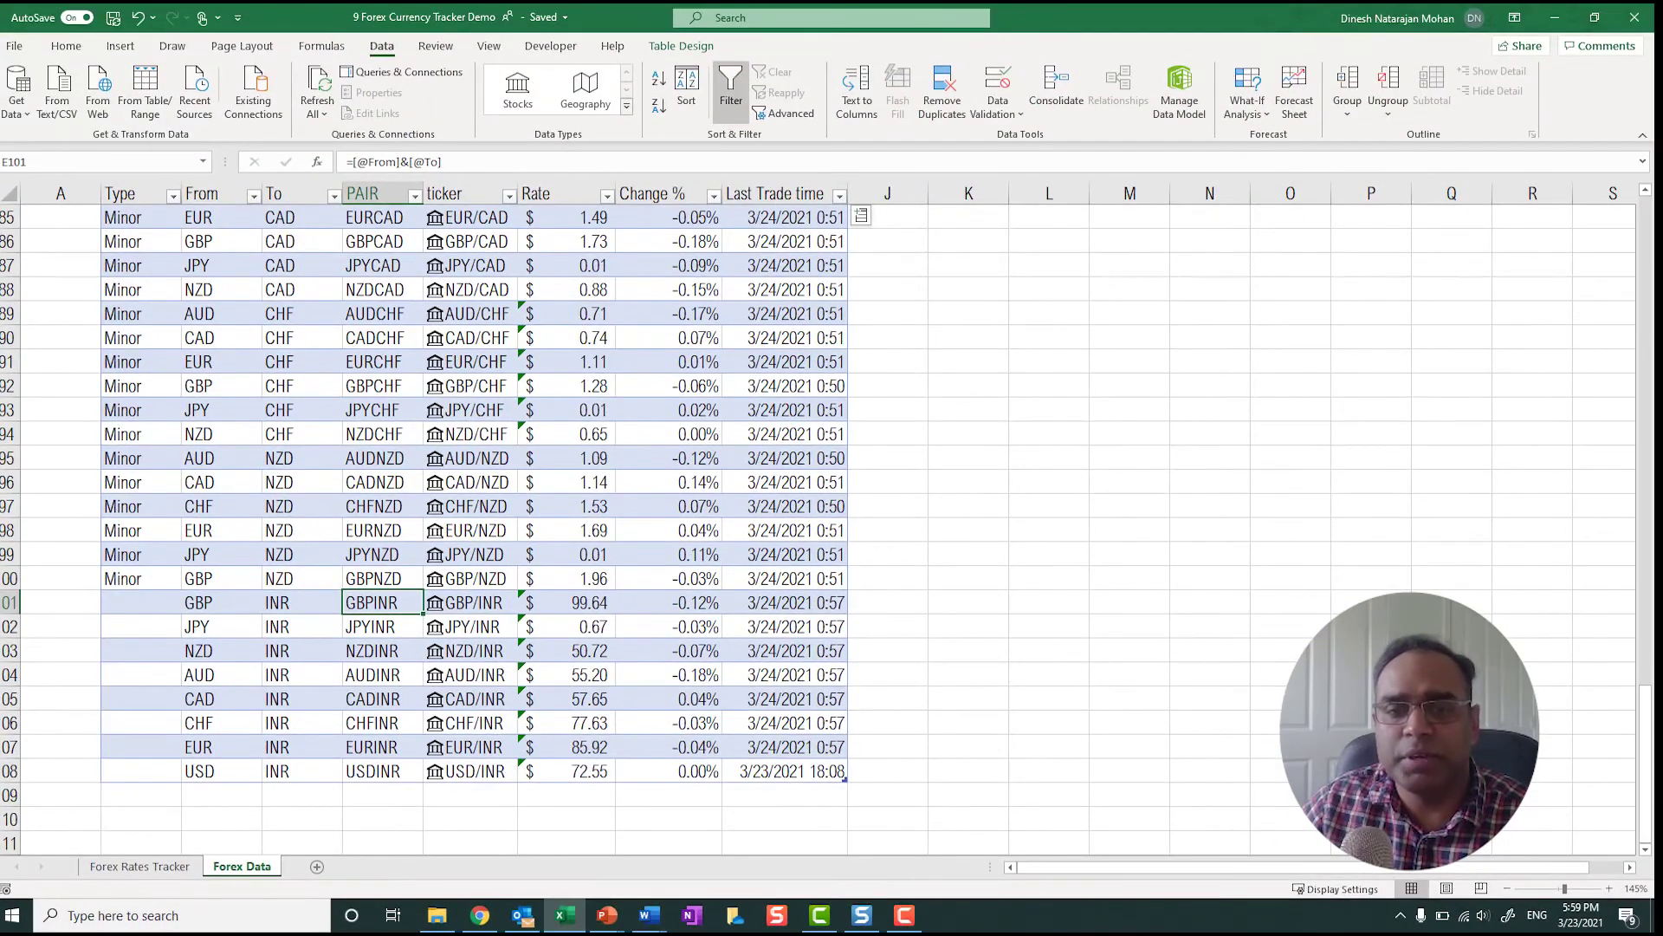
click(474, 603)
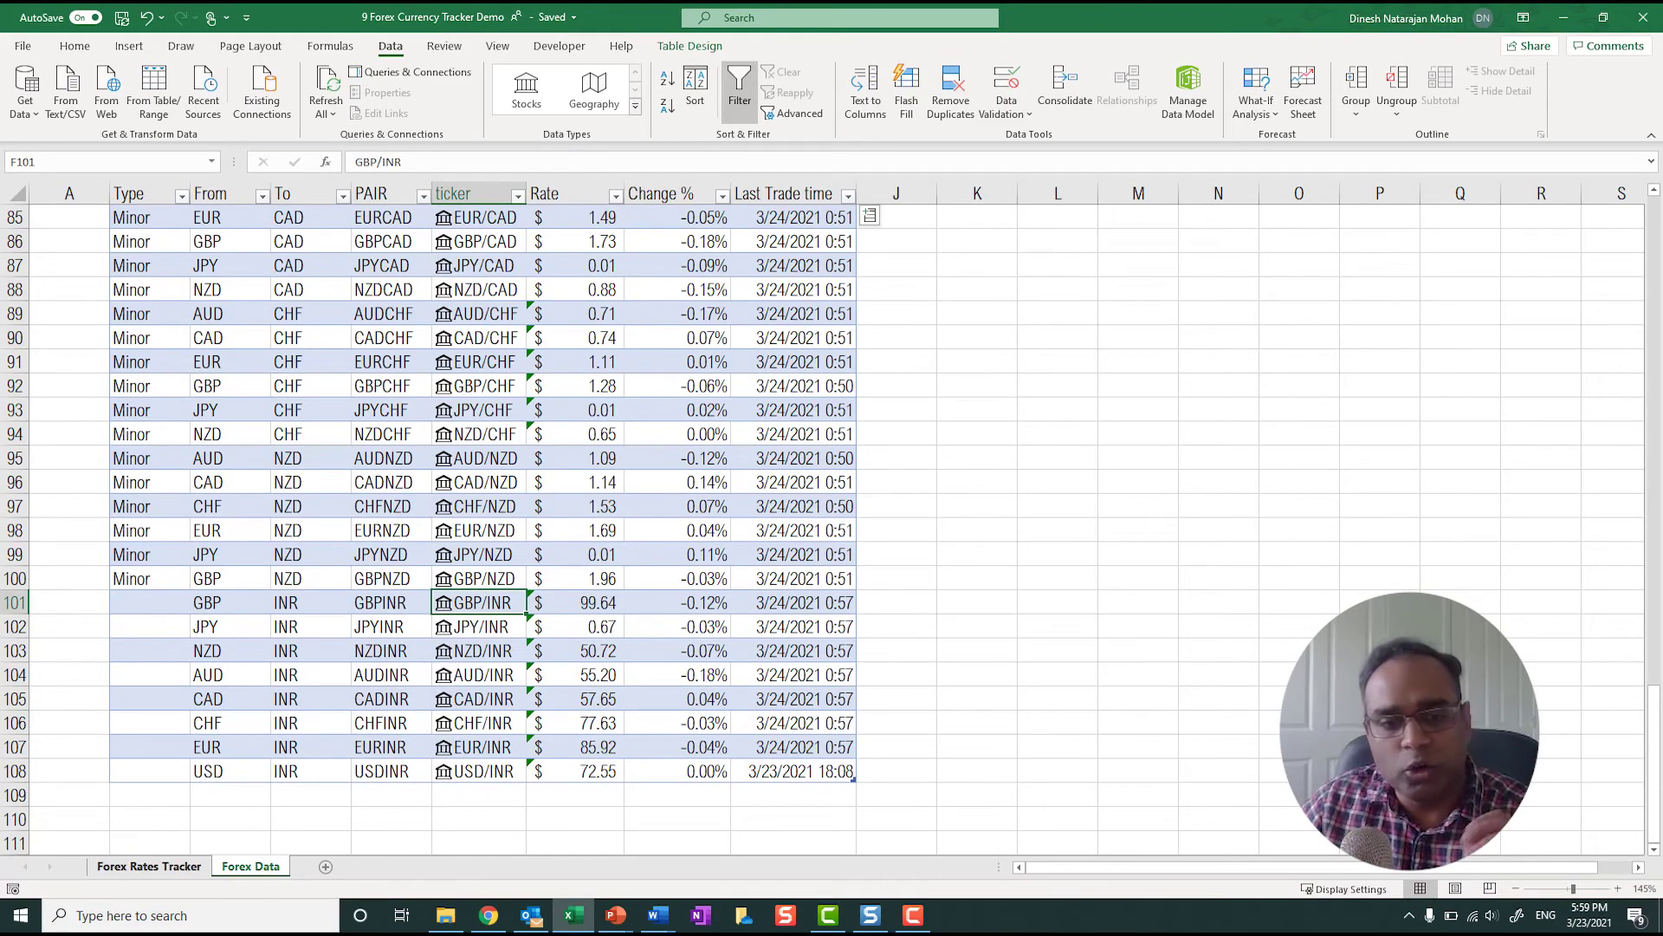
- Examine the INR and CHF column headers and the JPY row header with its flag picture on the Forex Rates Tracker sheet
click(149, 867)
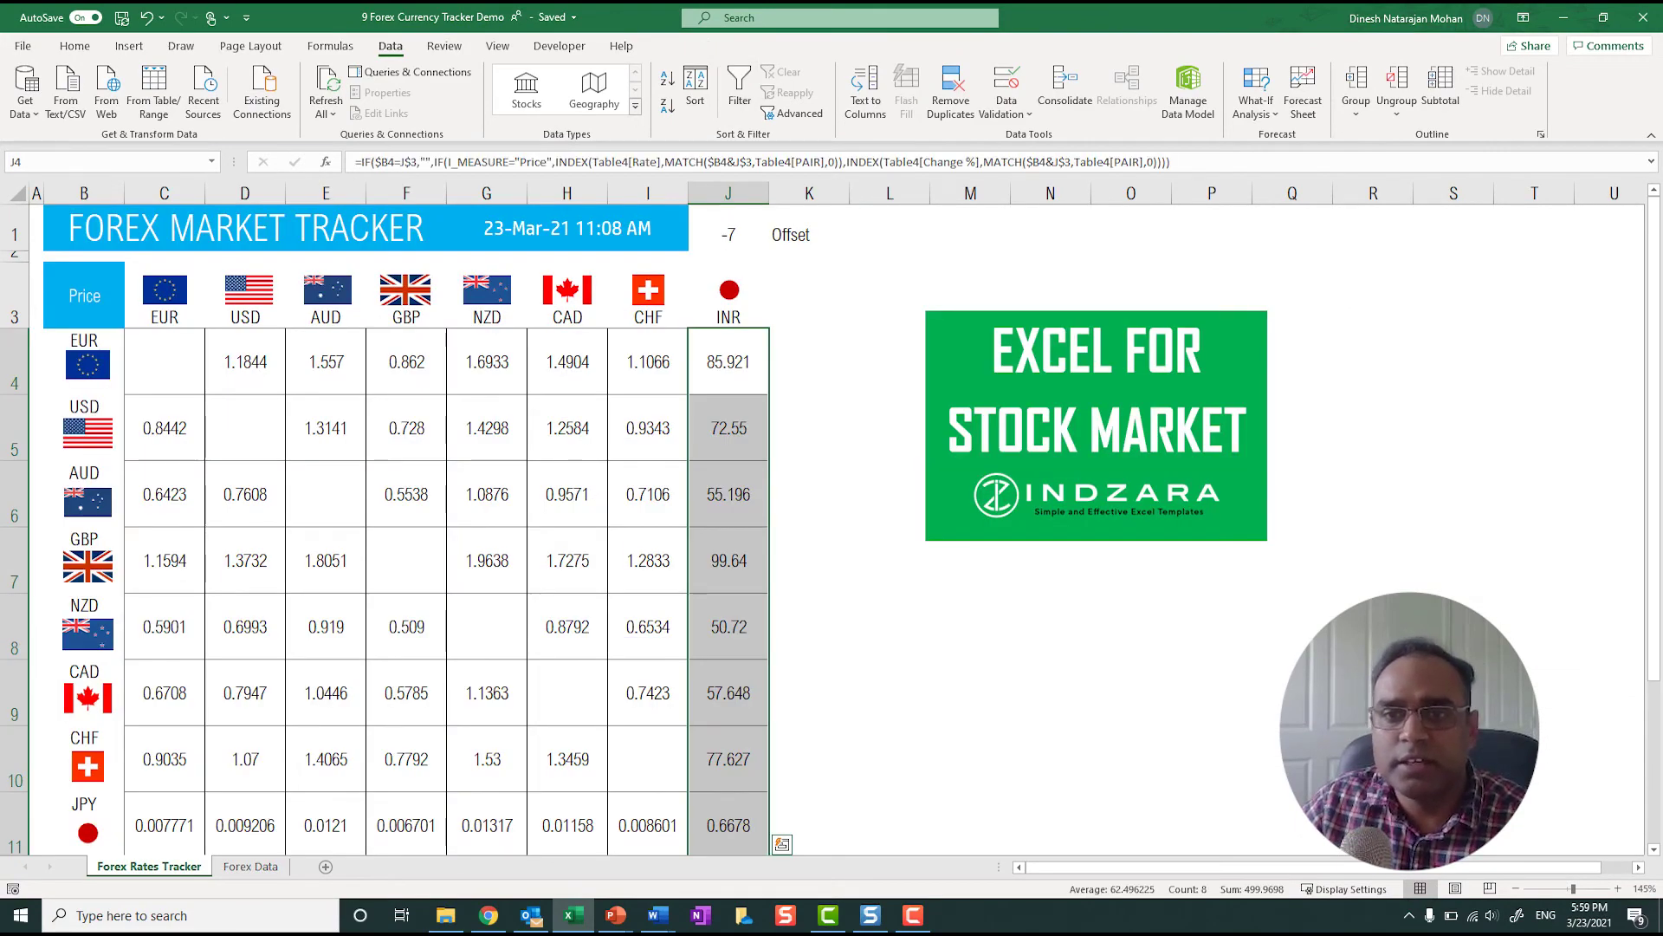
click(729, 299)
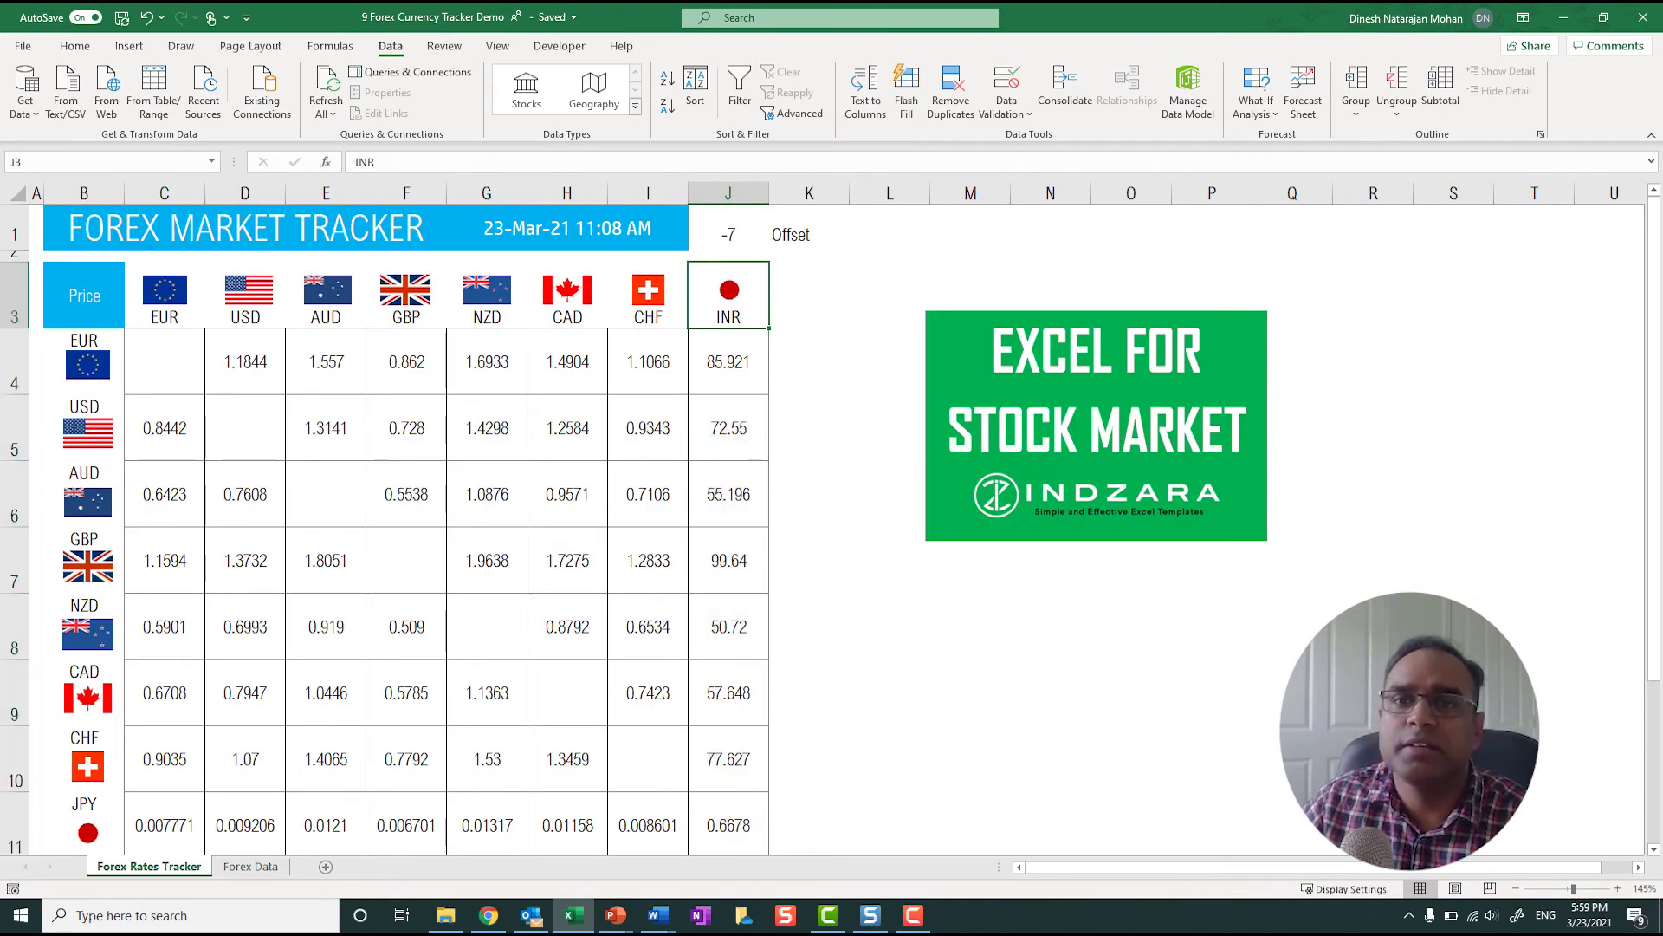
scroll(407, 520, down, 1)
scroll(407, 520, up, 1)
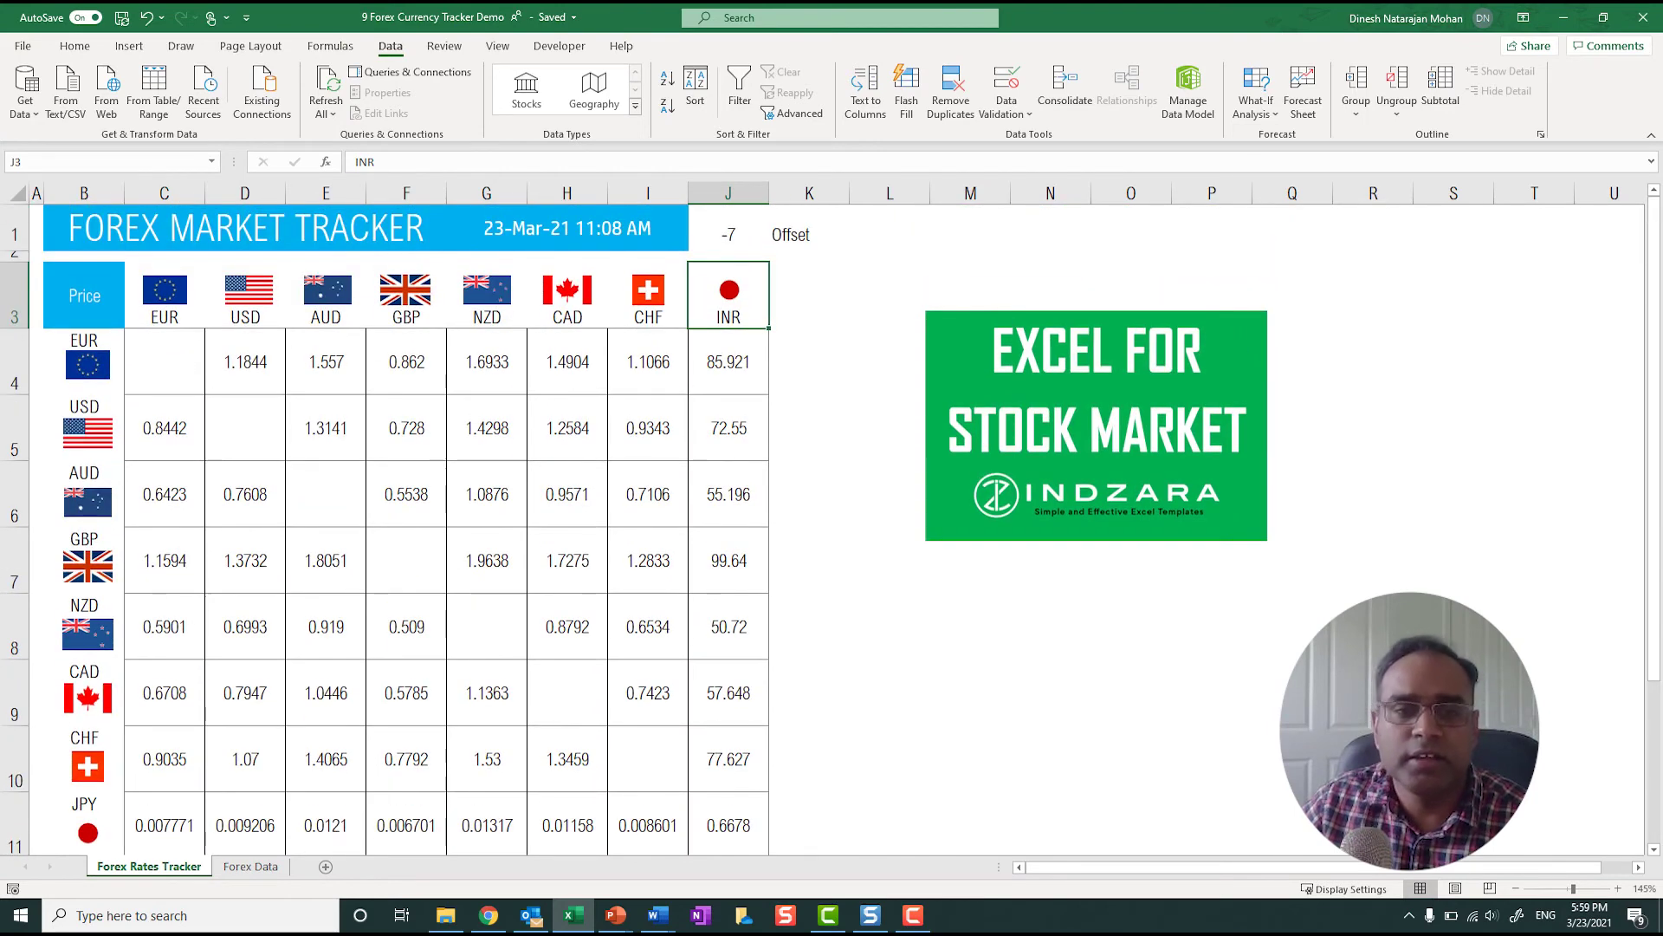
scroll(407, 520, down, 1)
click(88, 708)
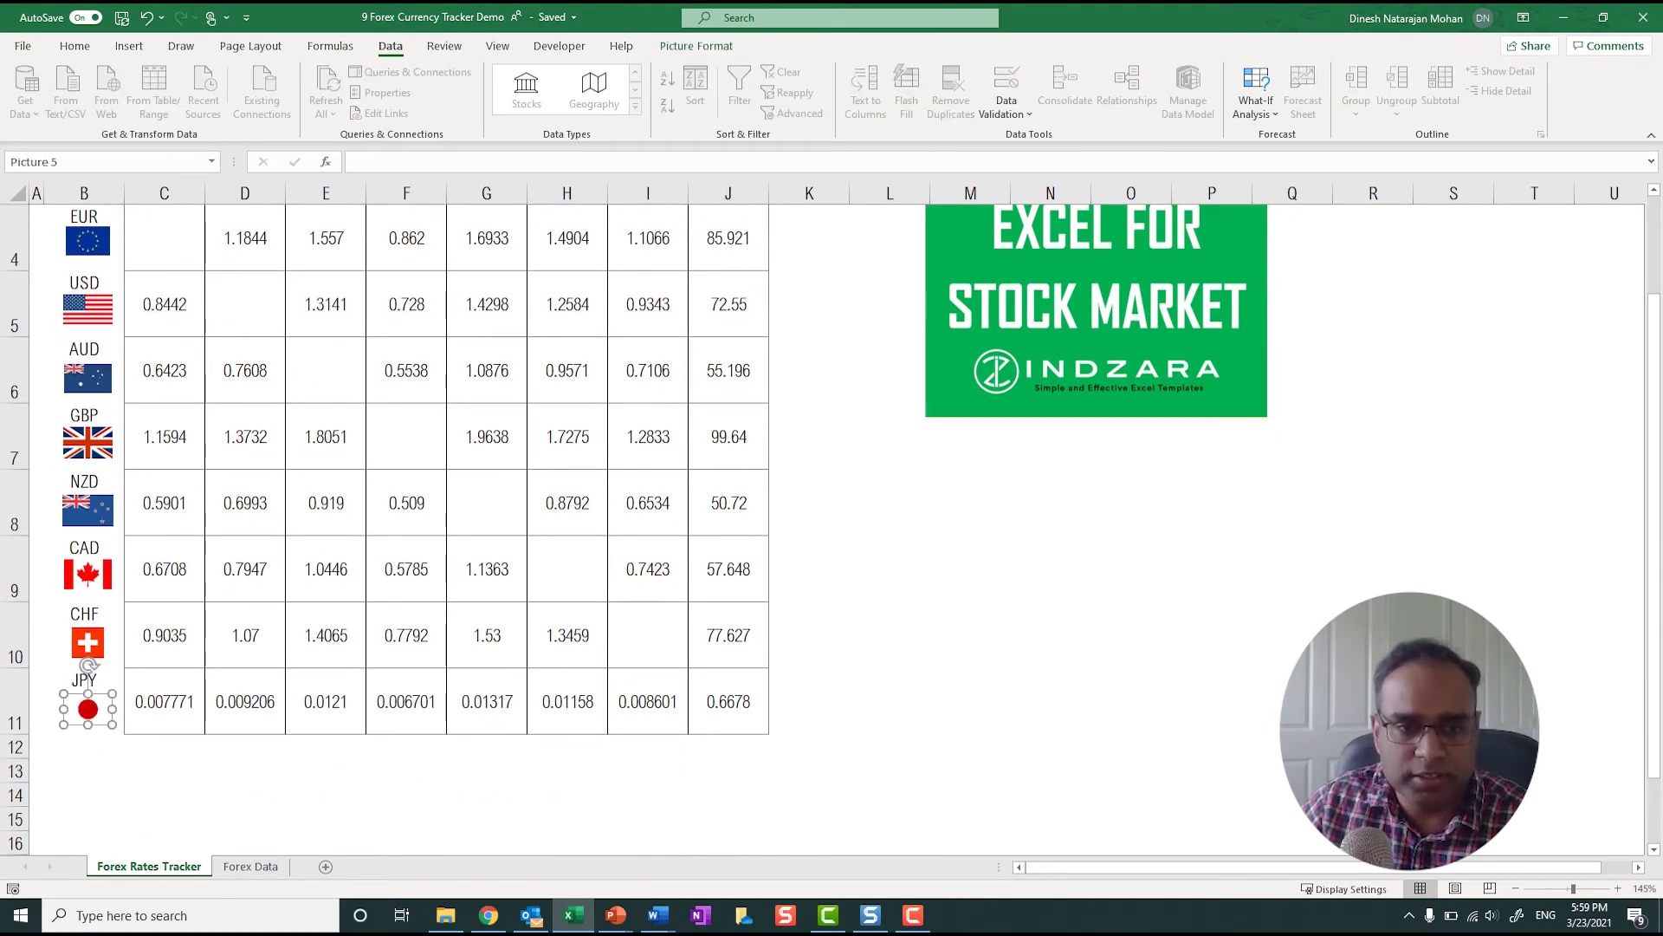
click(73, 681)
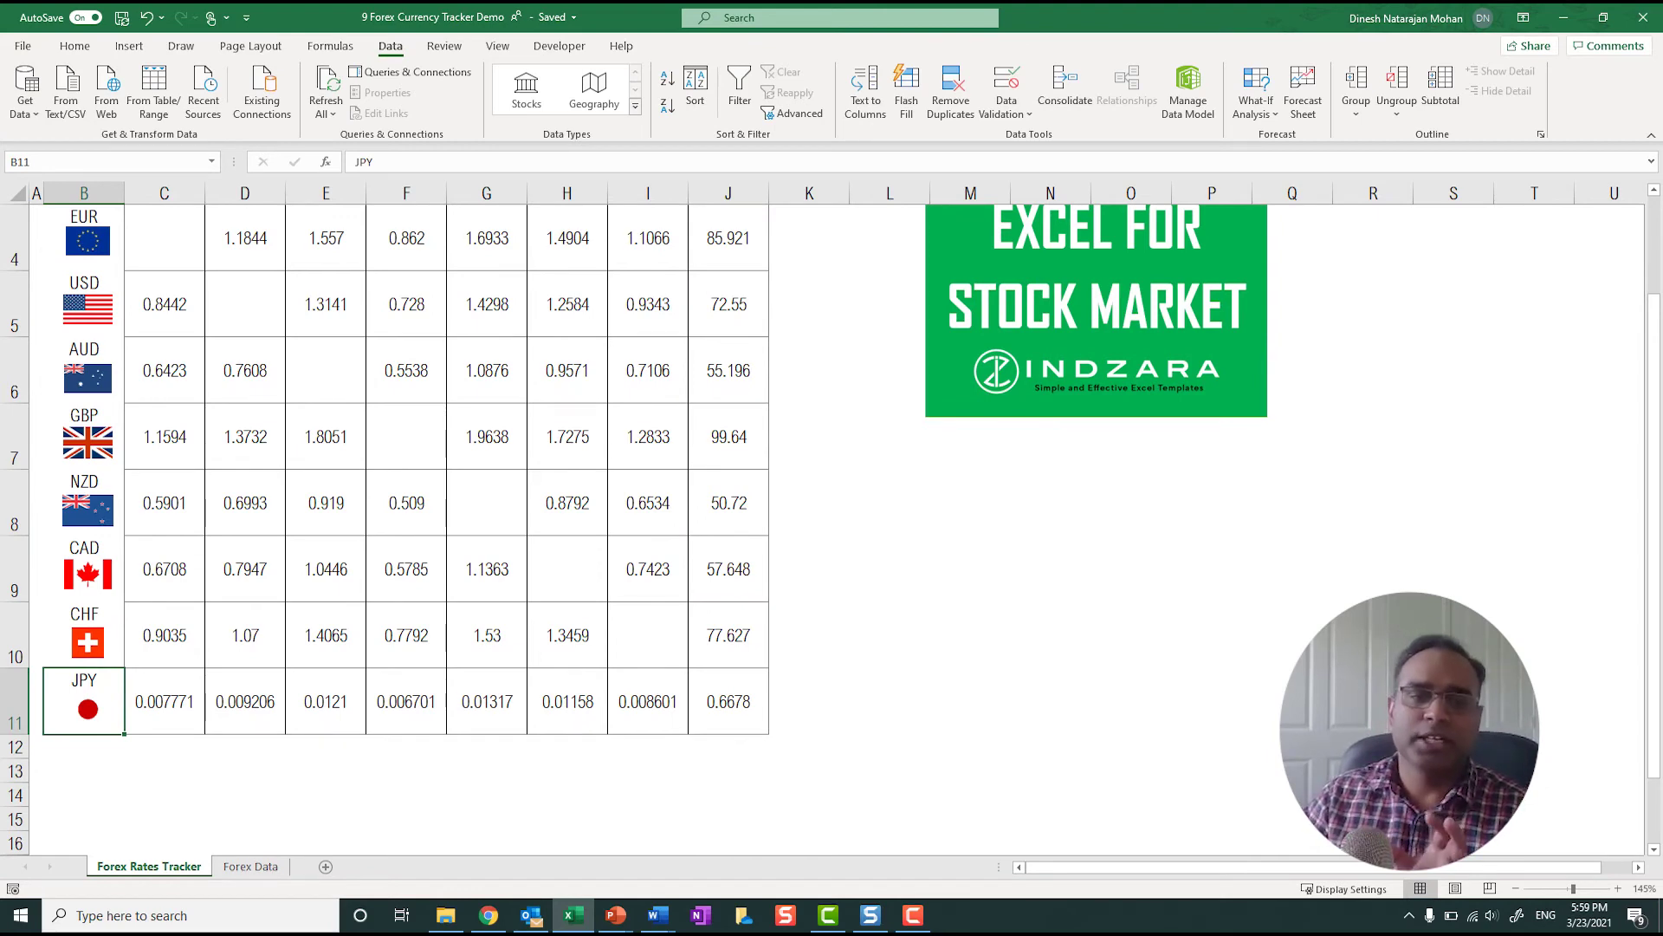
scroll(407, 519, up, 1)
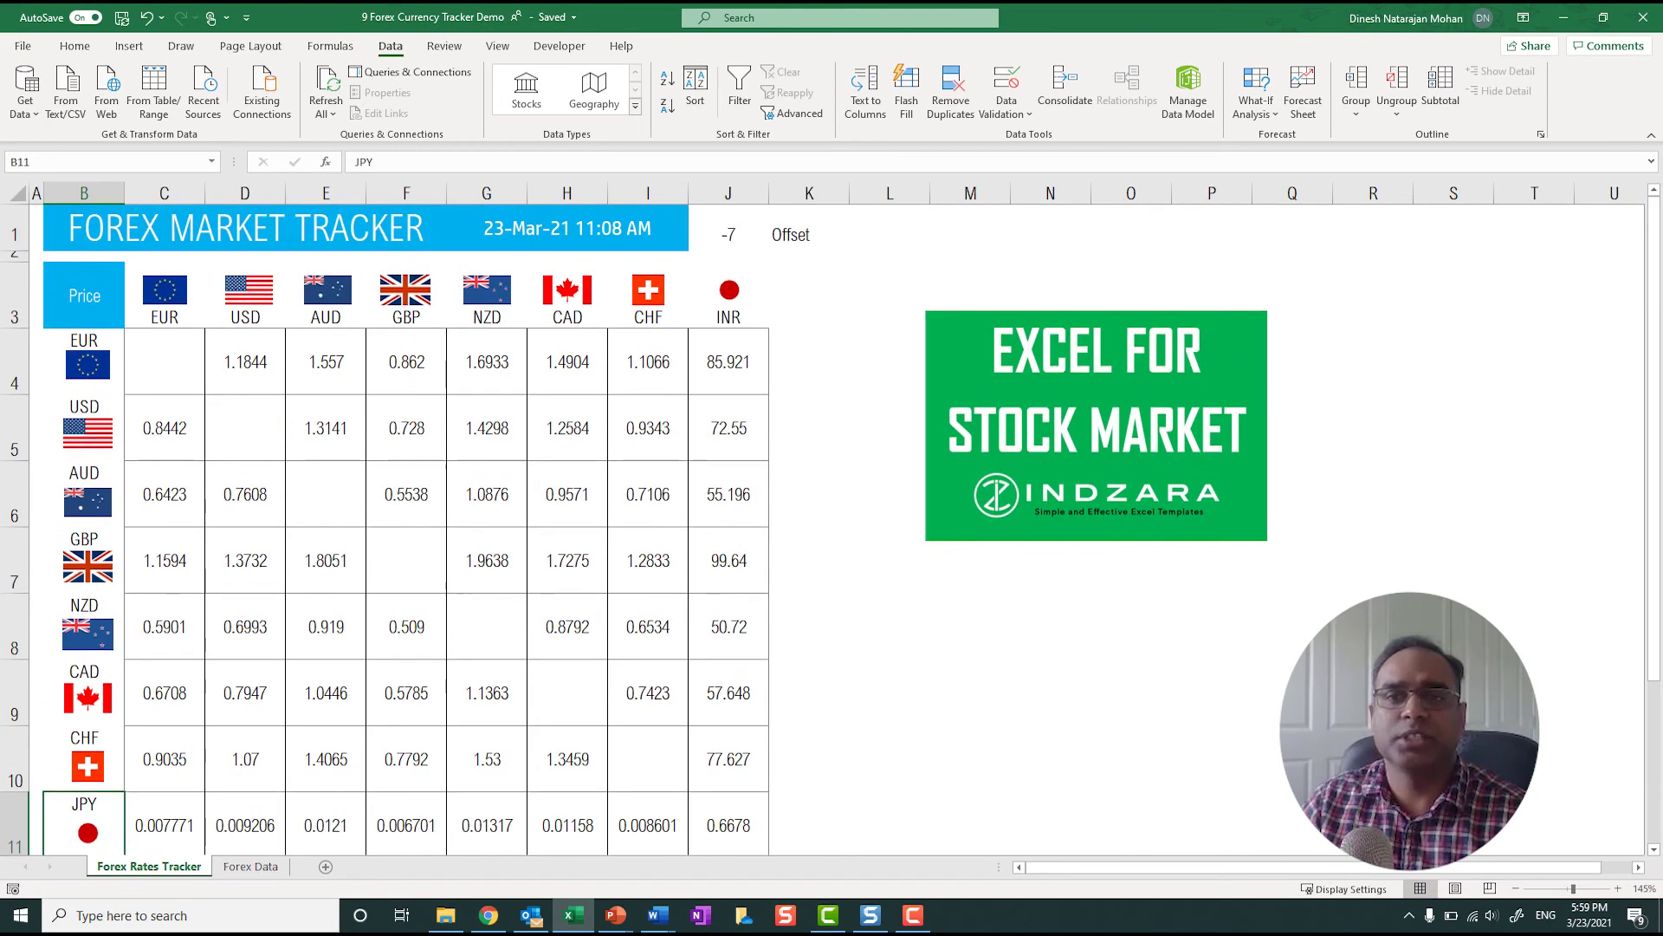
click(729, 315)
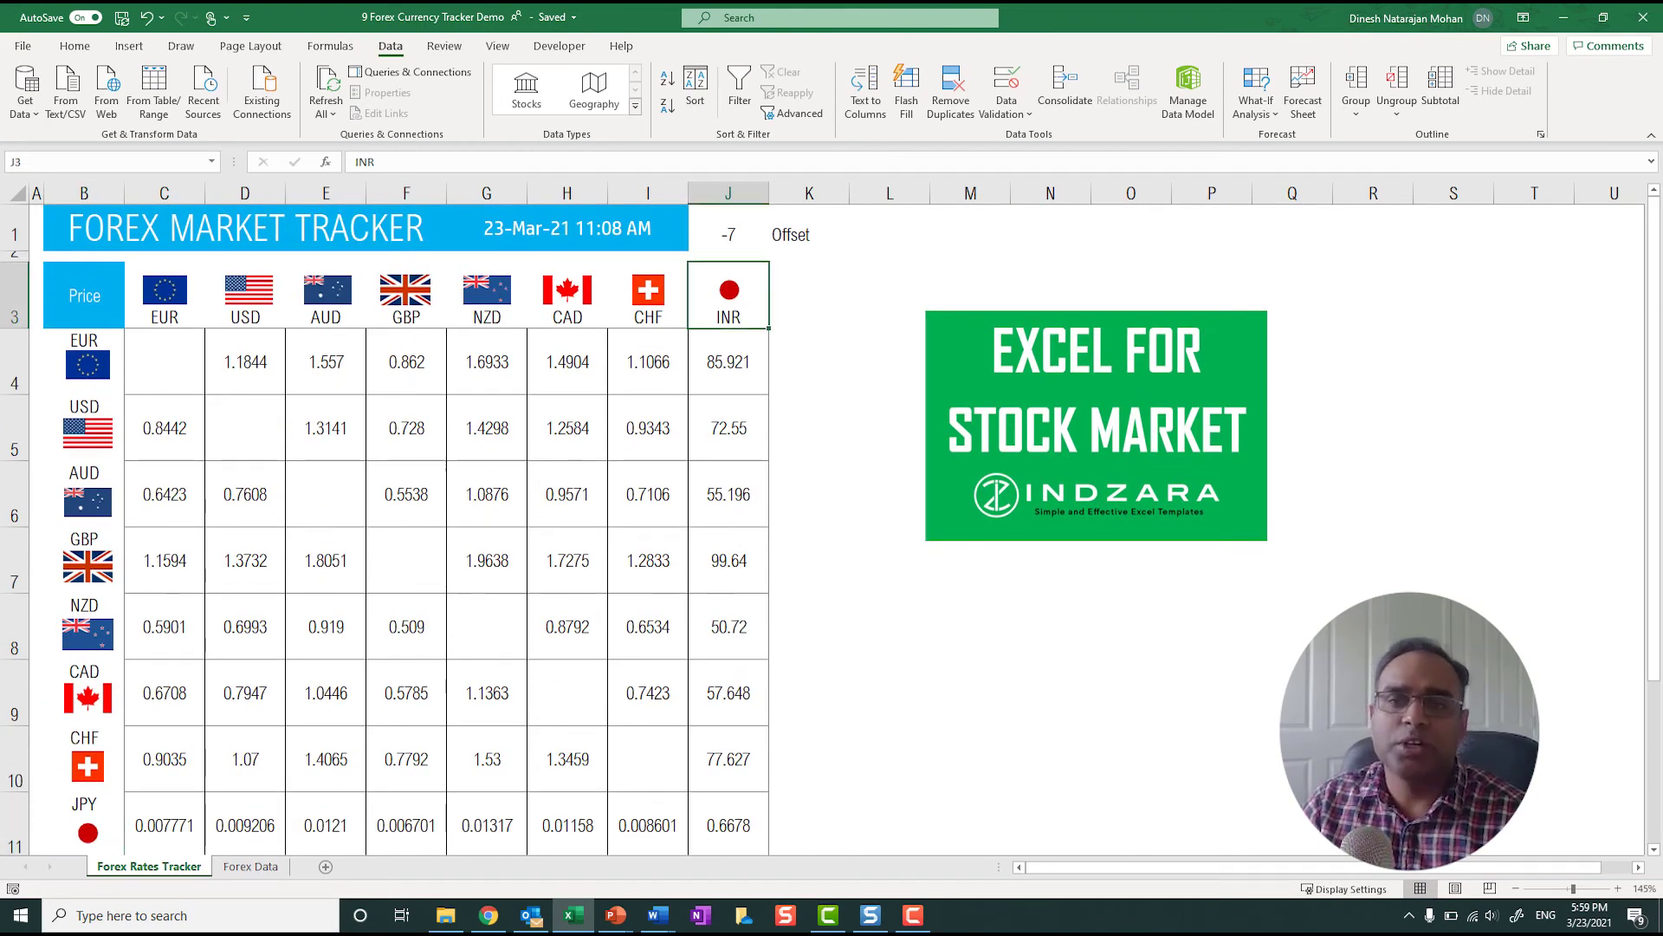
click(648, 303)
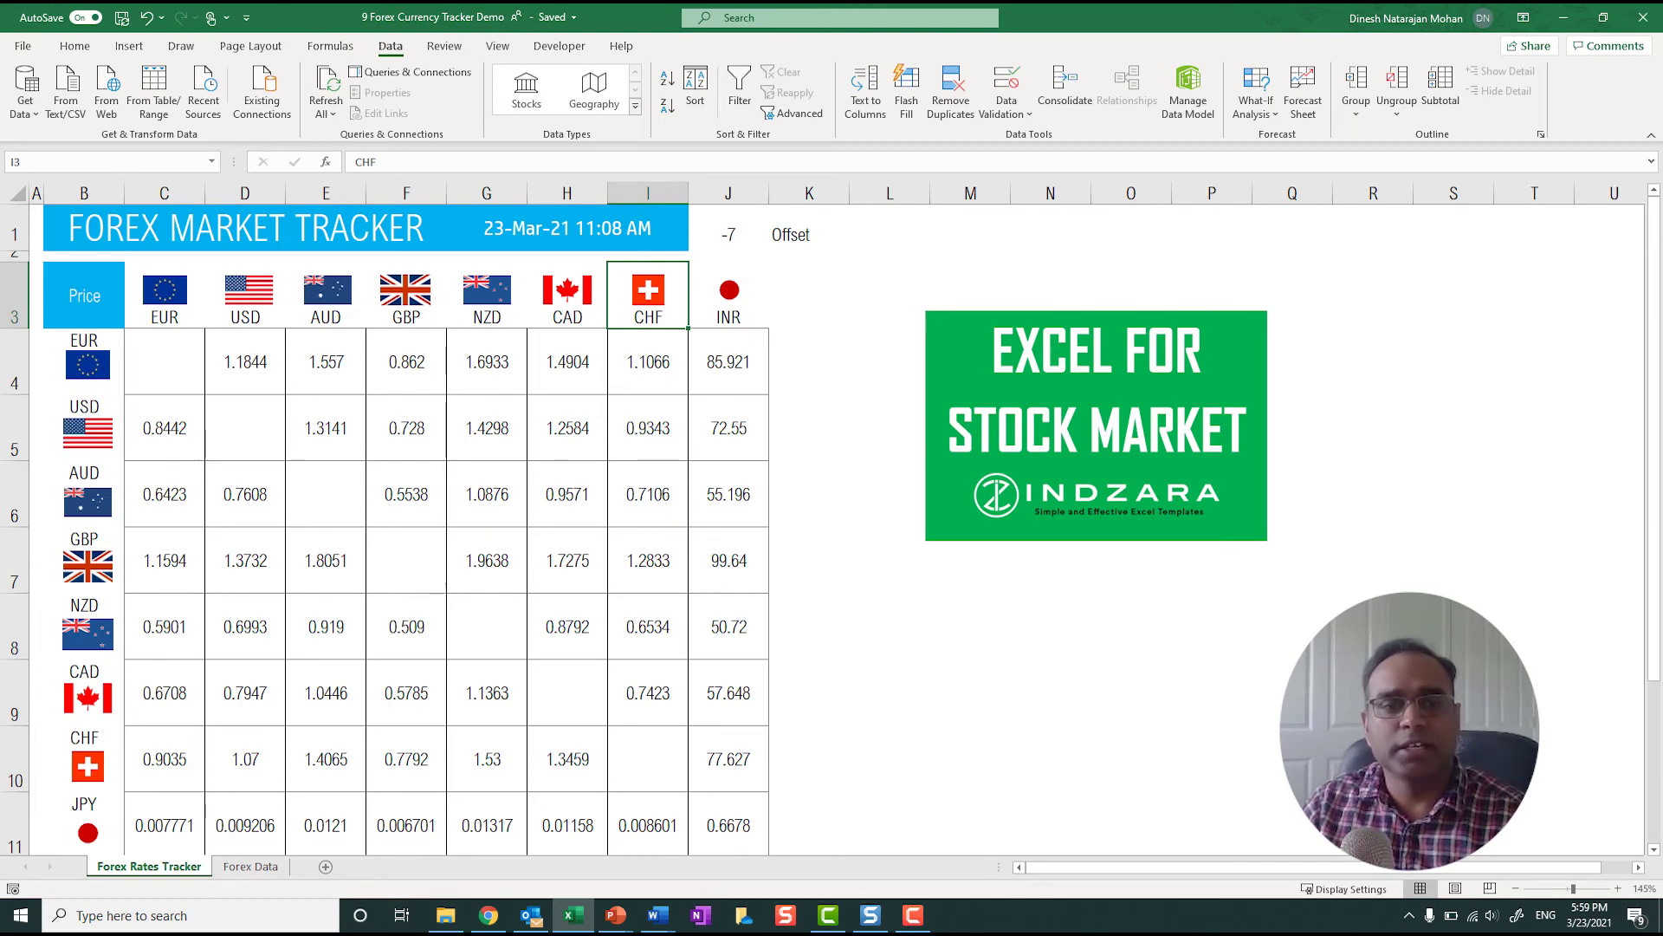
click(890, 759)
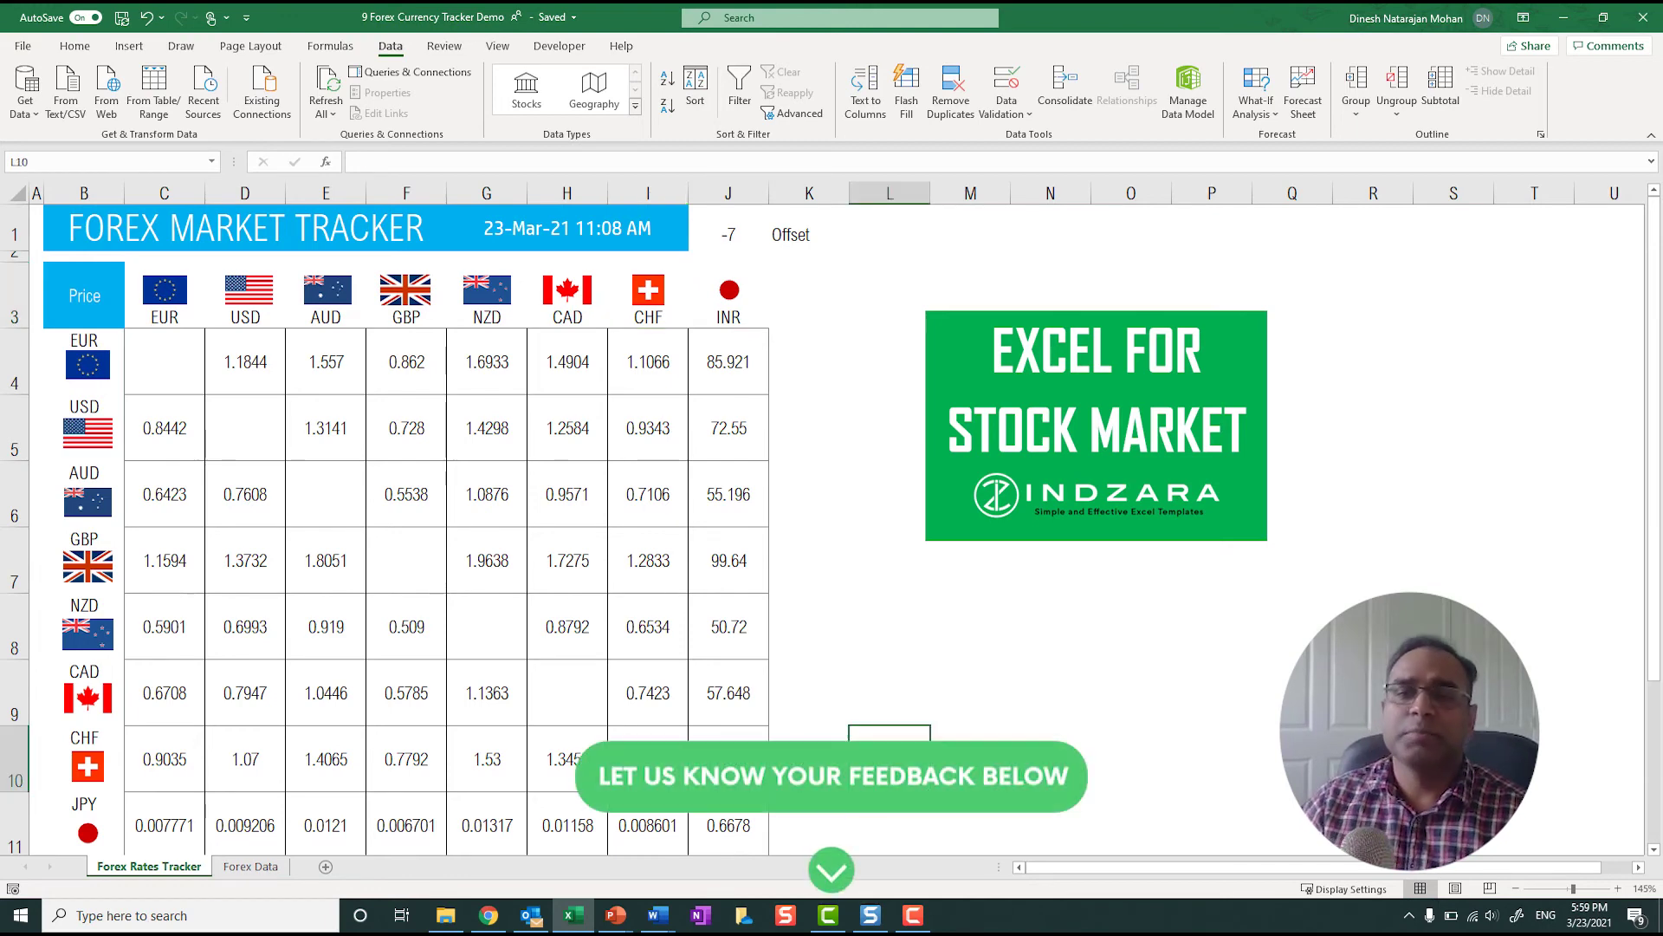